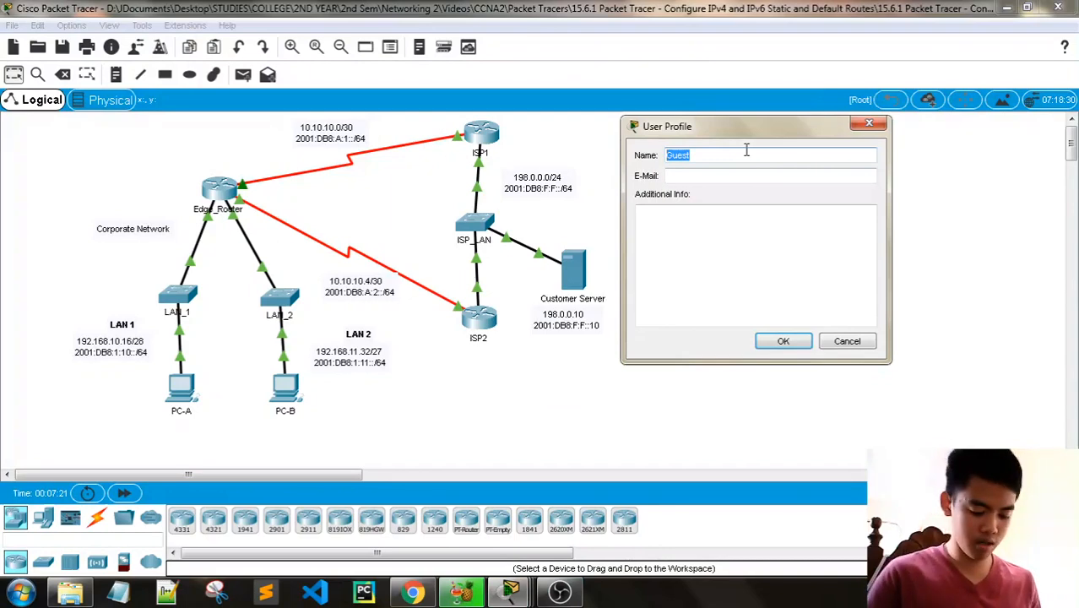
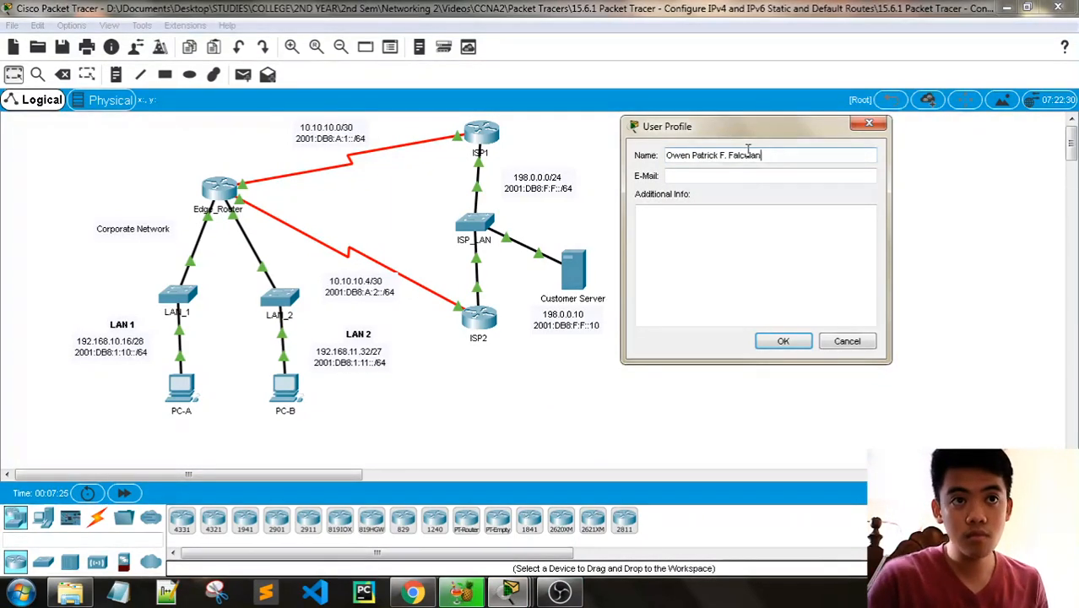
- Fill in the user profile with the student's full name and e-mail address, and accept the activity reset
click(761, 178)
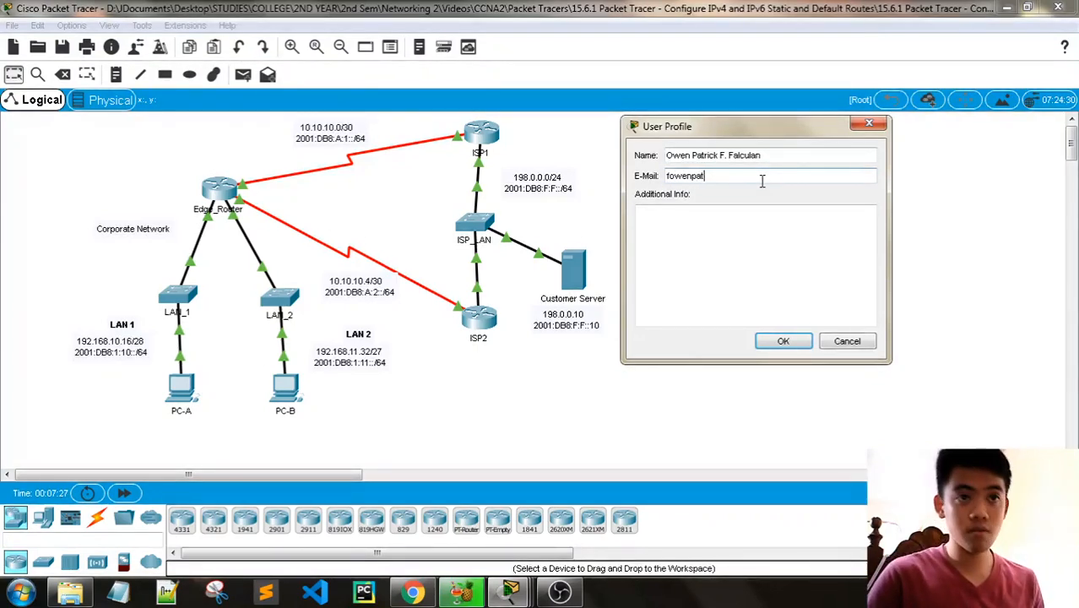
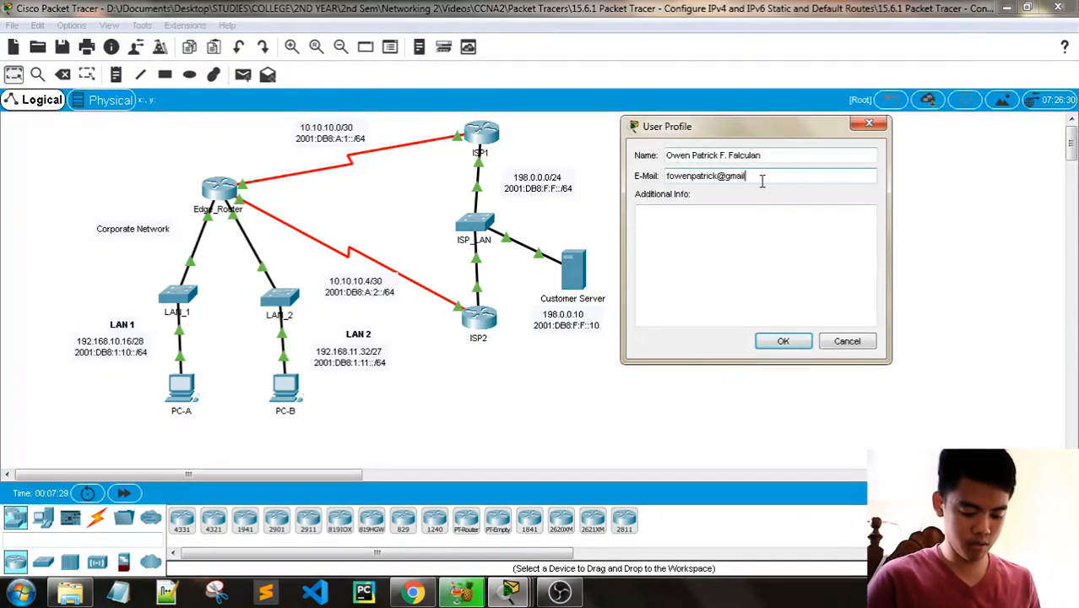
click(783, 346)
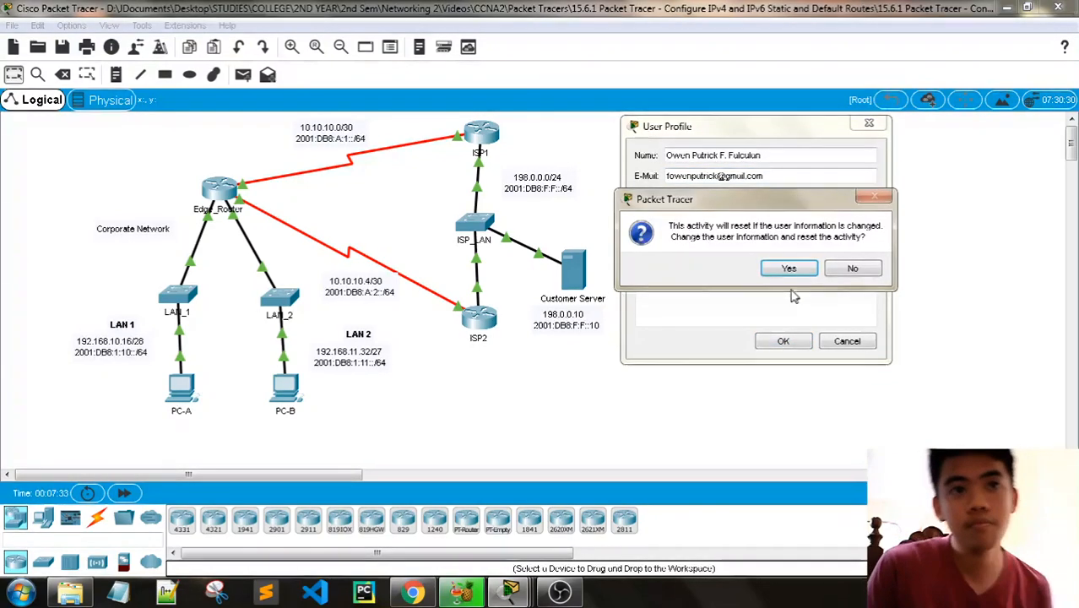
click(787, 268)
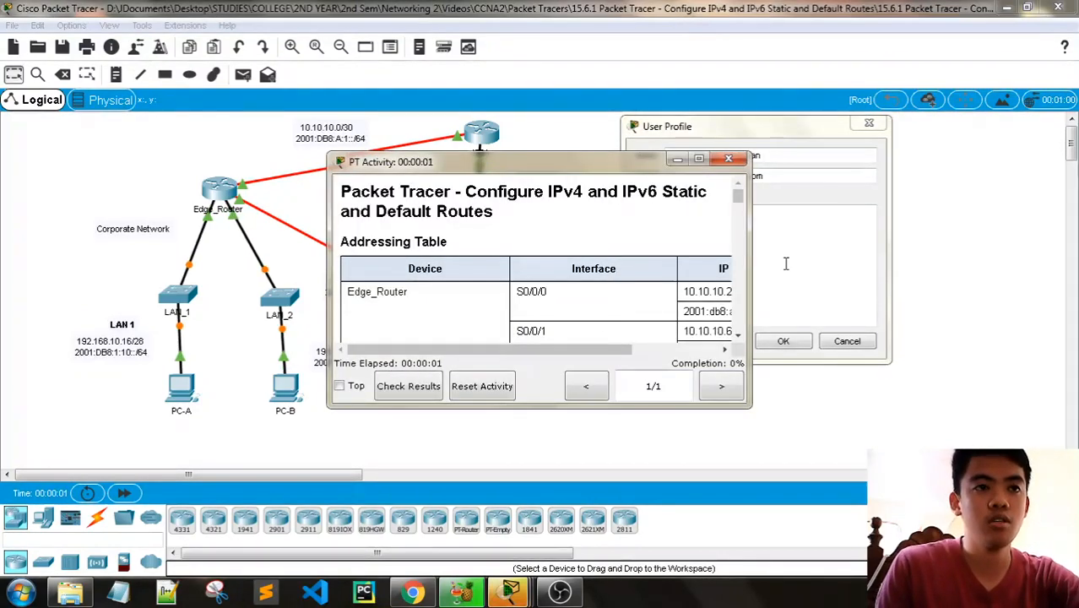
- Confirm the reopened user profile and accept the activity reset again, moving the dialog clear of the instructions window
drag(764, 133, 679, 124)
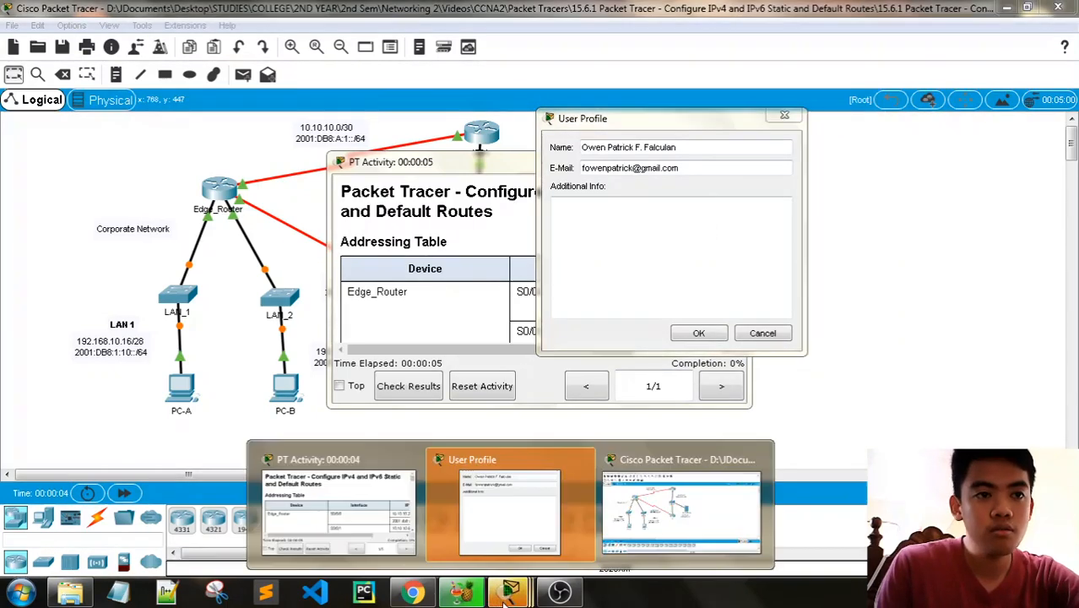
click(704, 334)
click(704, 260)
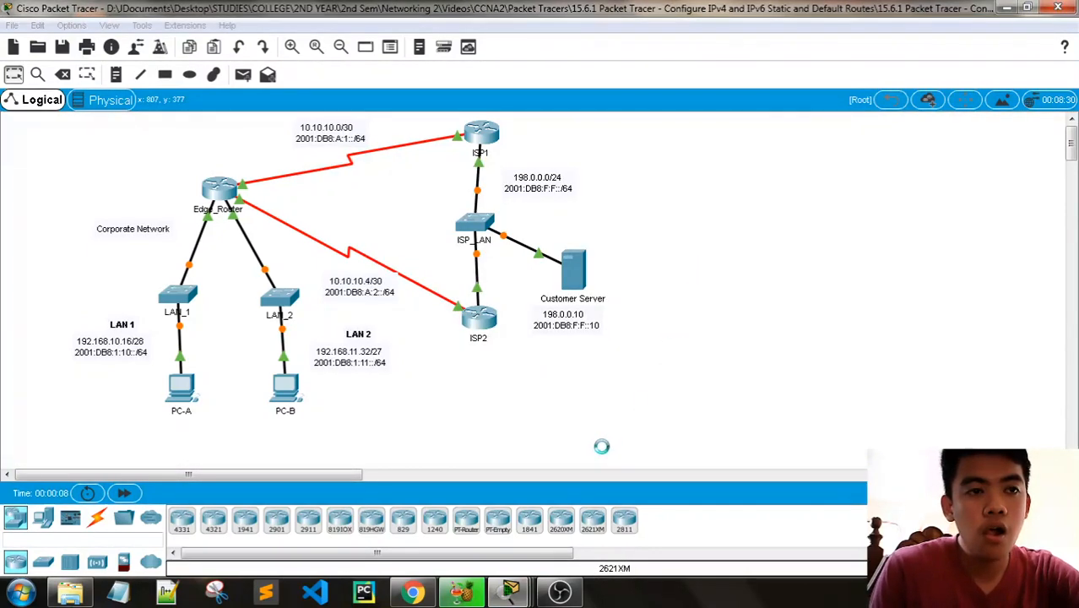
mouse_move(510, 592)
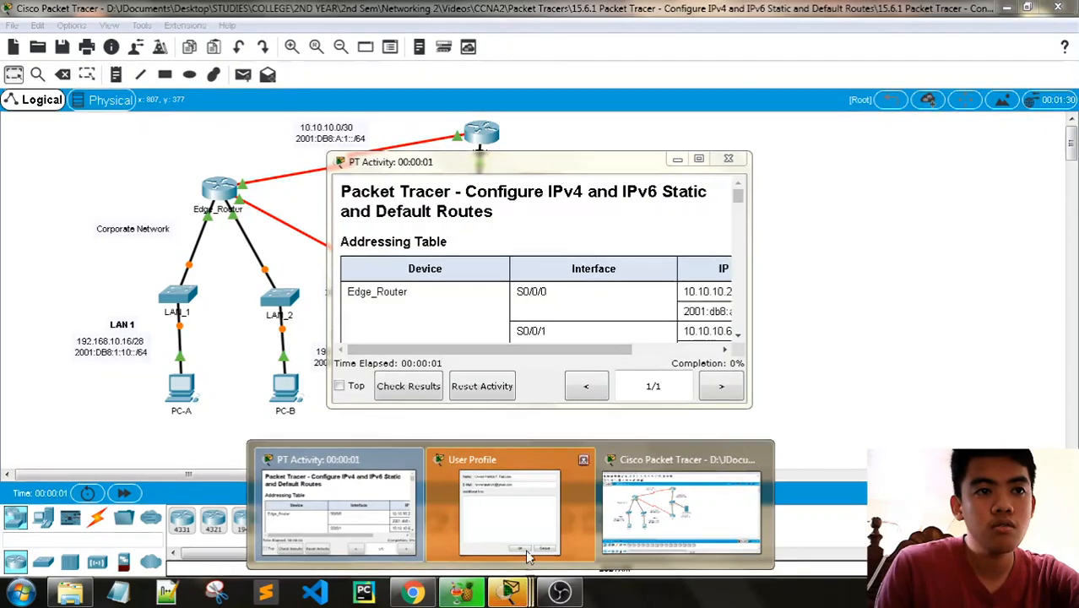
click(527, 555)
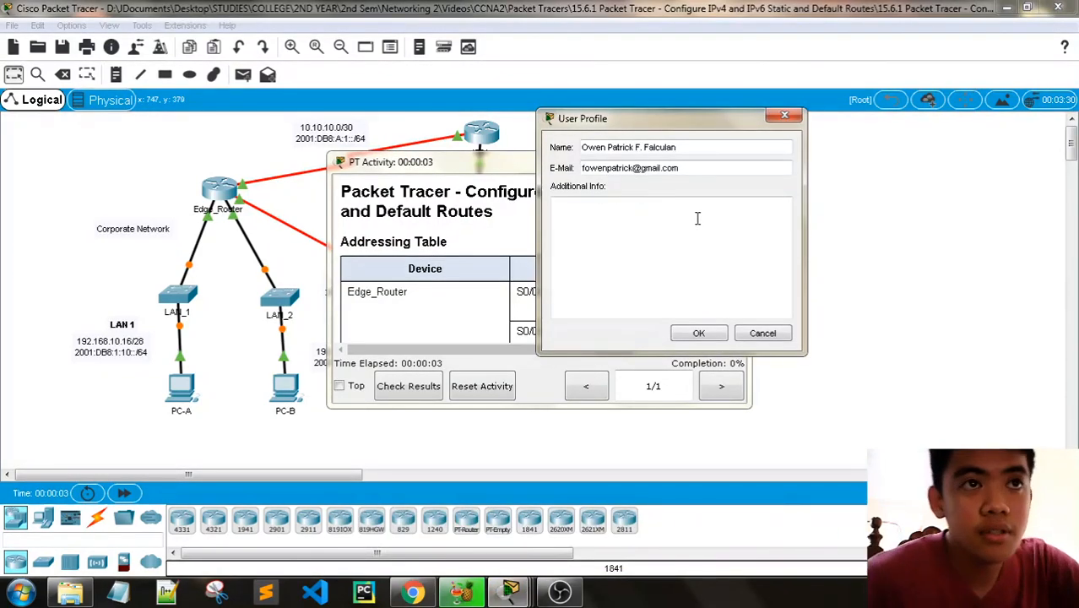
drag(591, 118, 198, 118)
click(433, 178)
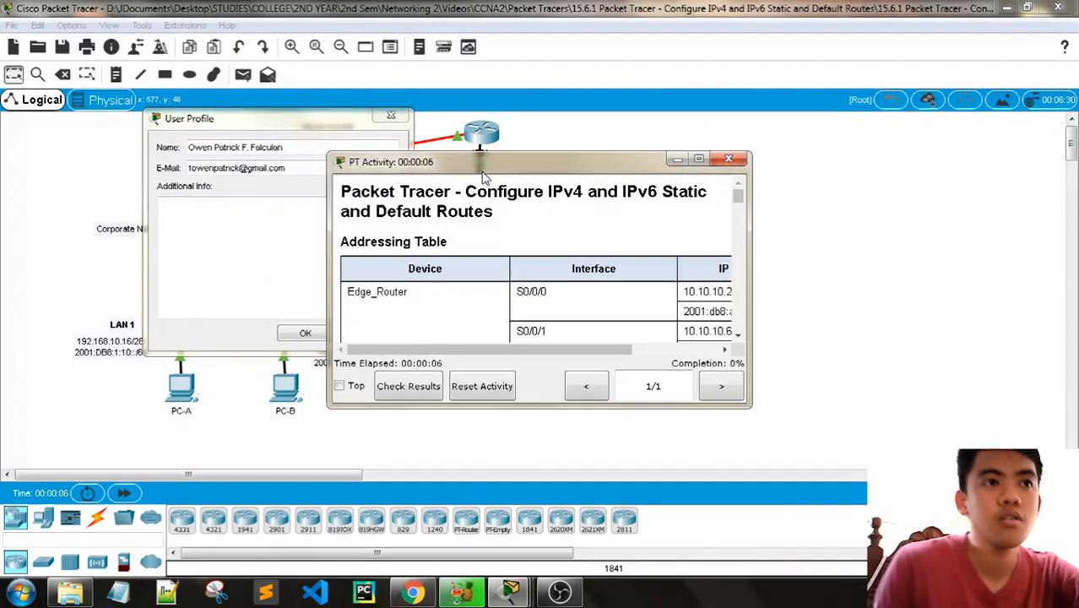
click(303, 125)
click(319, 332)
click(310, 260)
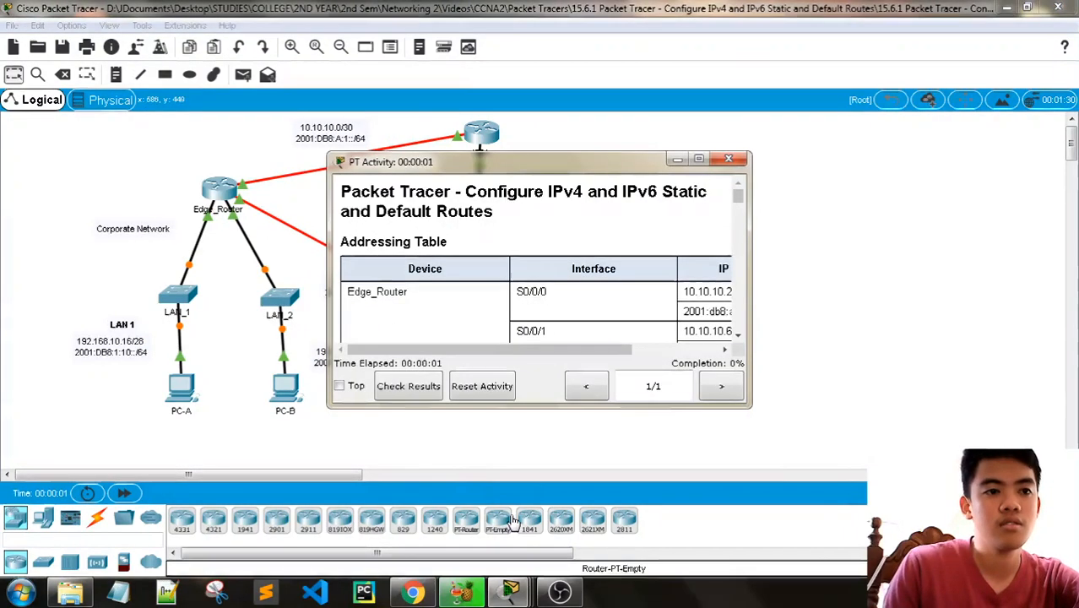
- Place the PT Activity instructions window beside the topology and enlarge it so that it covers none of the devices
mouse_move(510, 592)
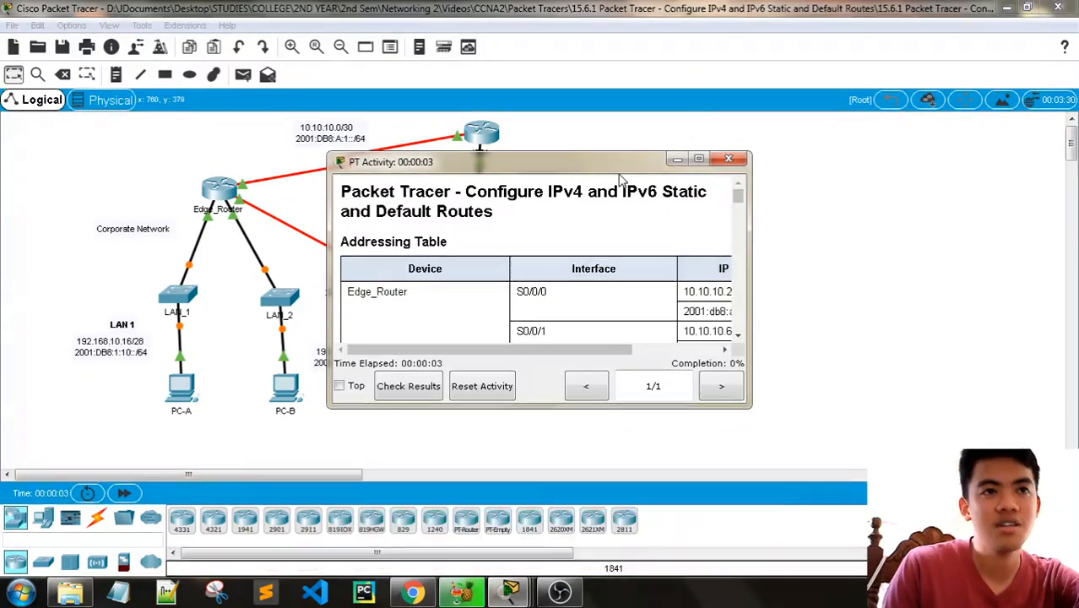
drag(617, 162, 946, 15)
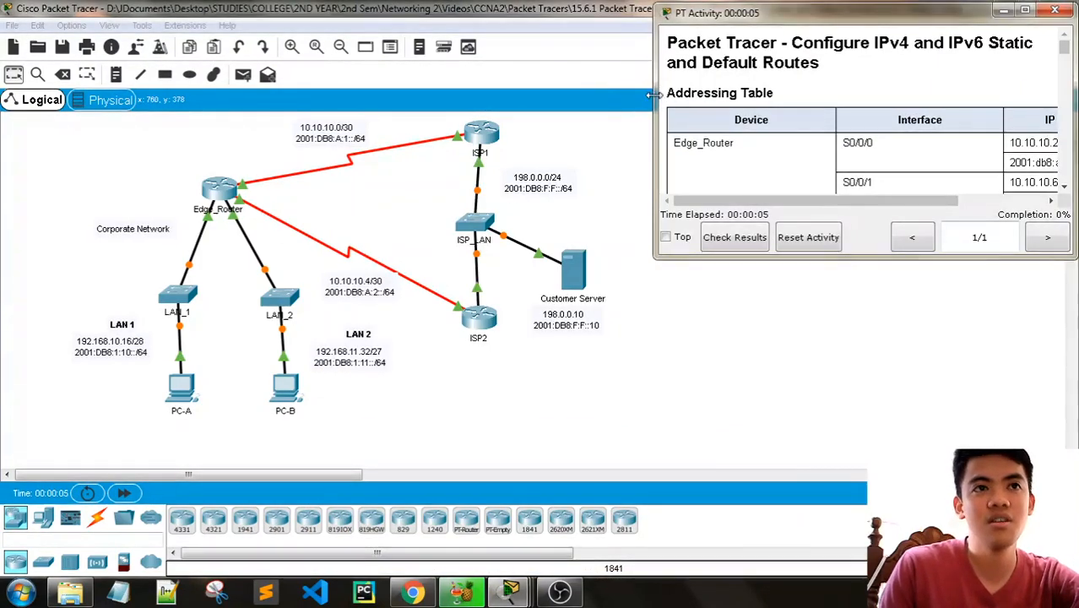
drag(655, 101, 613, 99)
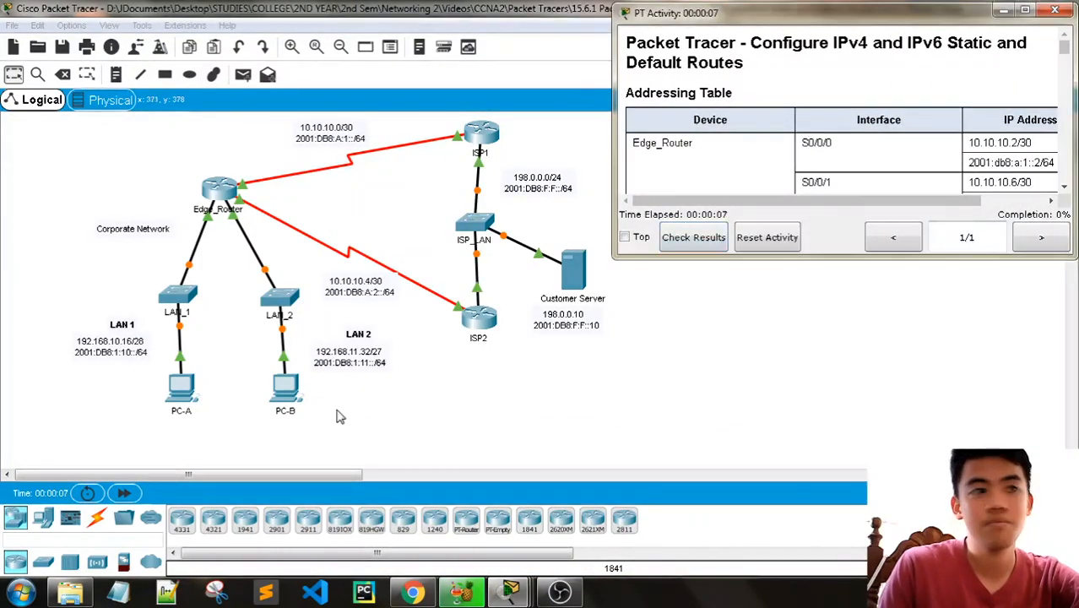
drag(212, 475, 233, 475)
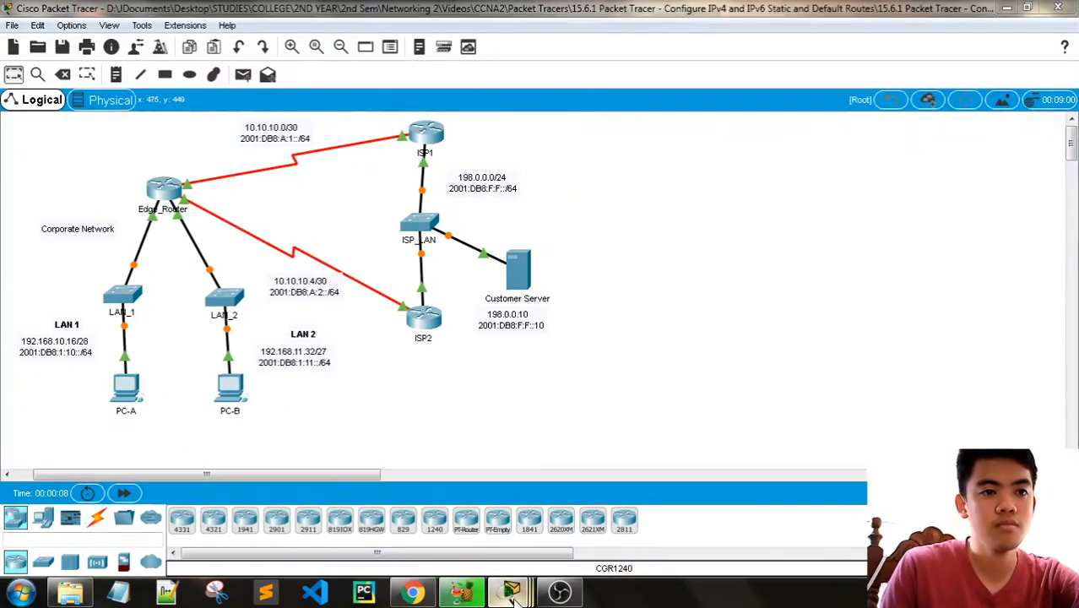
mouse_move(509, 591)
click(608, 481)
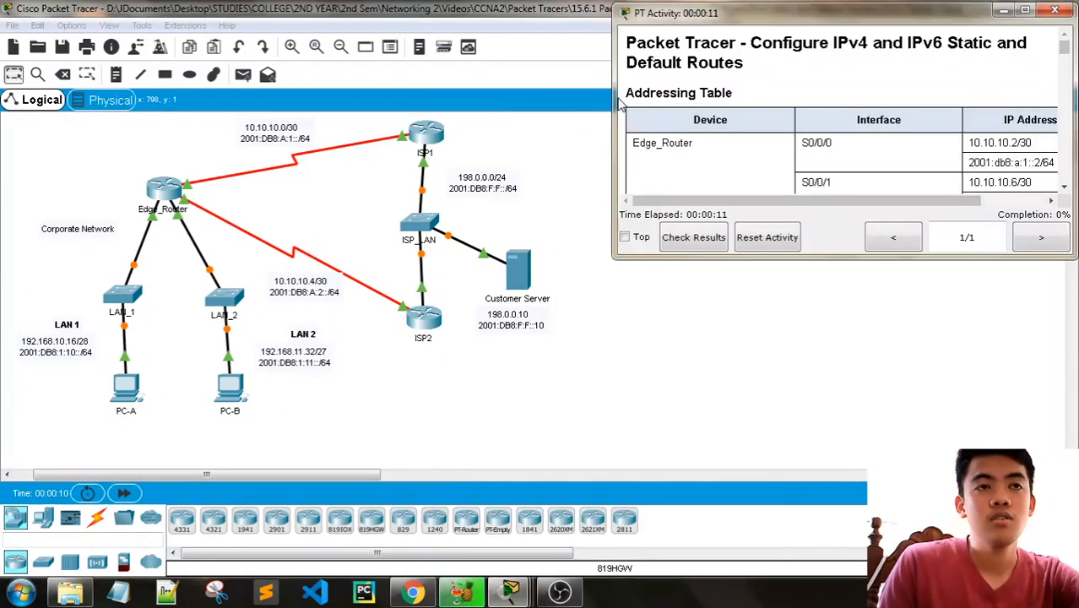
drag(613, 101, 569, 101)
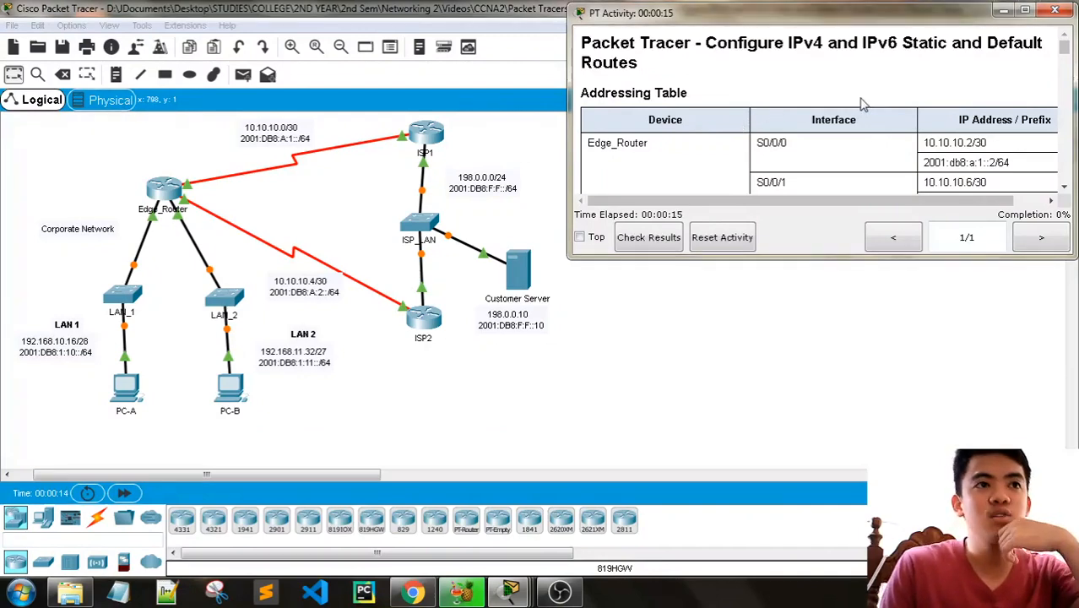
scroll(862, 103, down, 1)
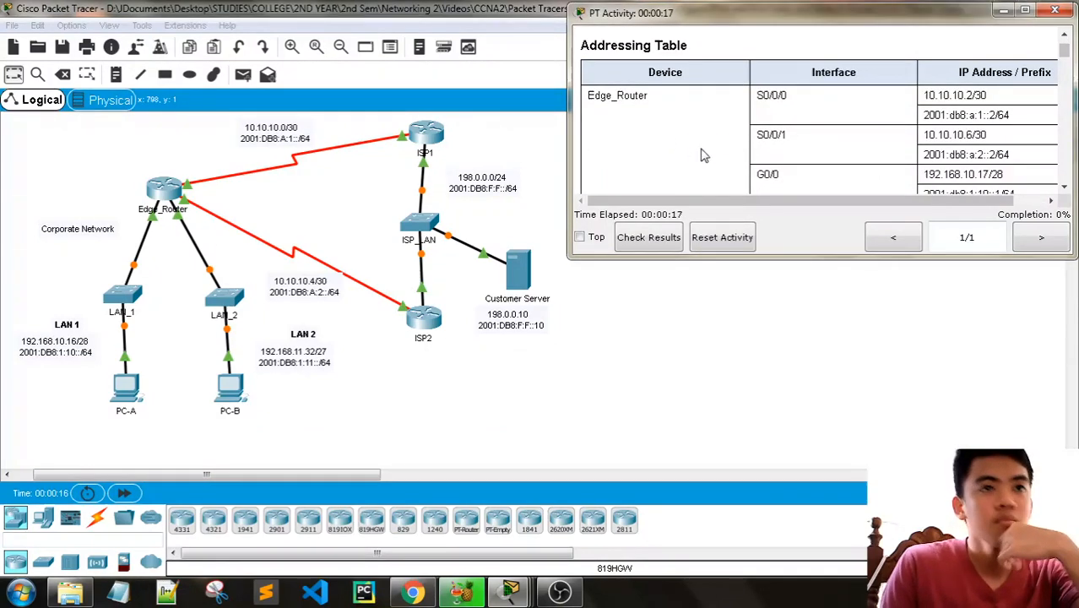
scroll(703, 155, up, 1)
drag(748, 259, 770, 340)
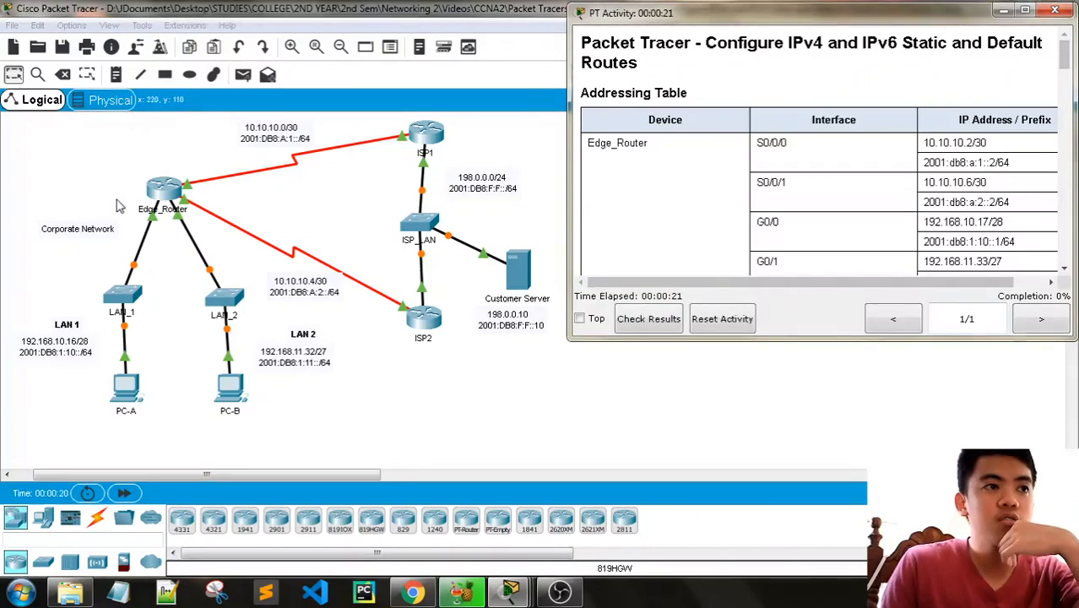
- Review the addressing table for Edge_Router, ISP1, ISP2, the PCs and the Customer Server against the topology
scroll(829, 193, down, 1)
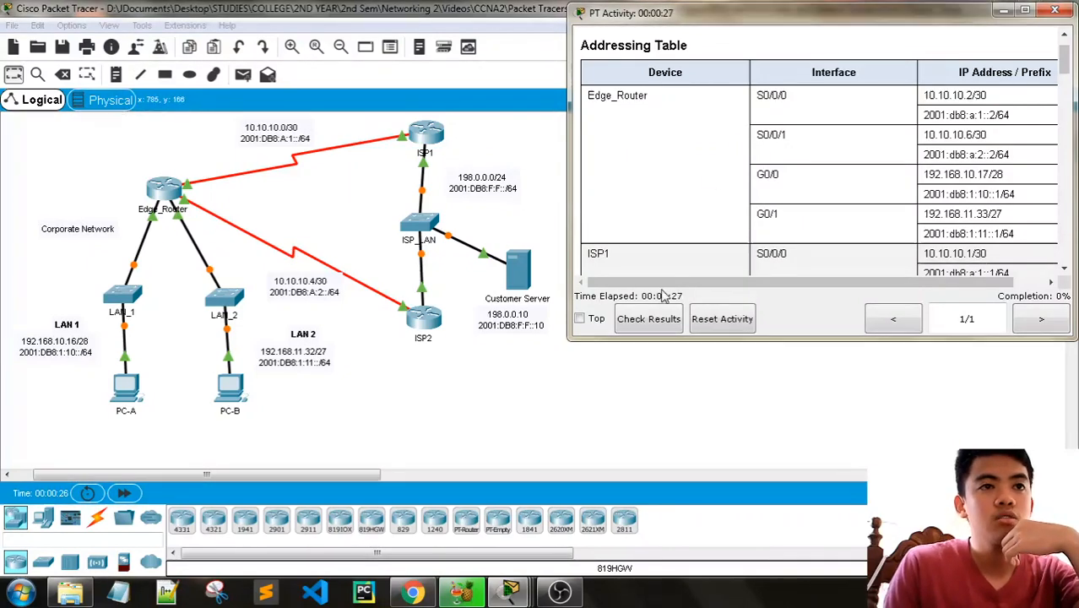
scroll(675, 234, down, 1)
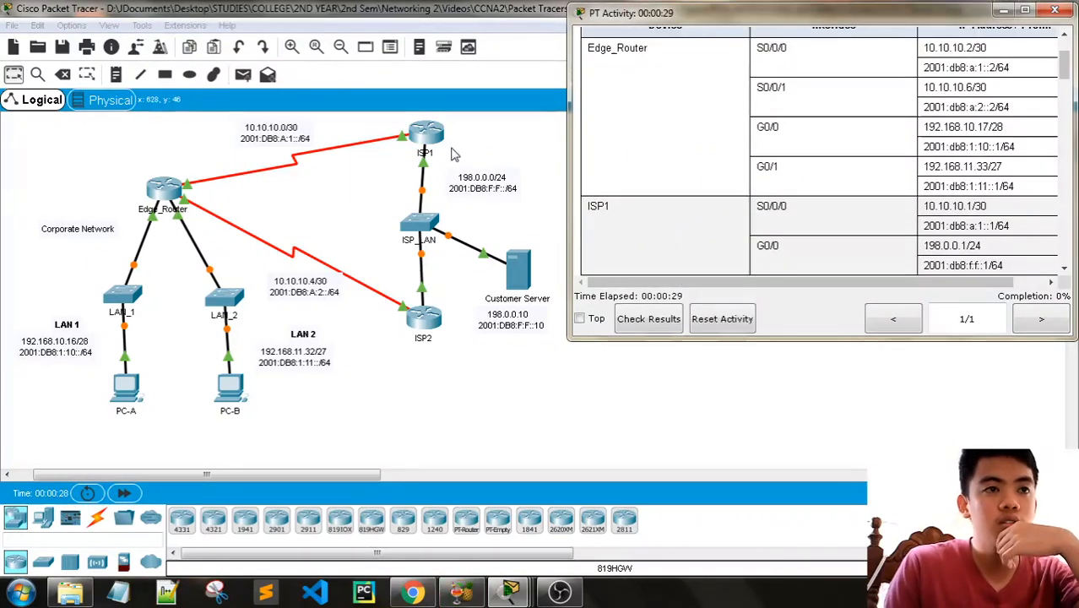
key(alt+Tab)
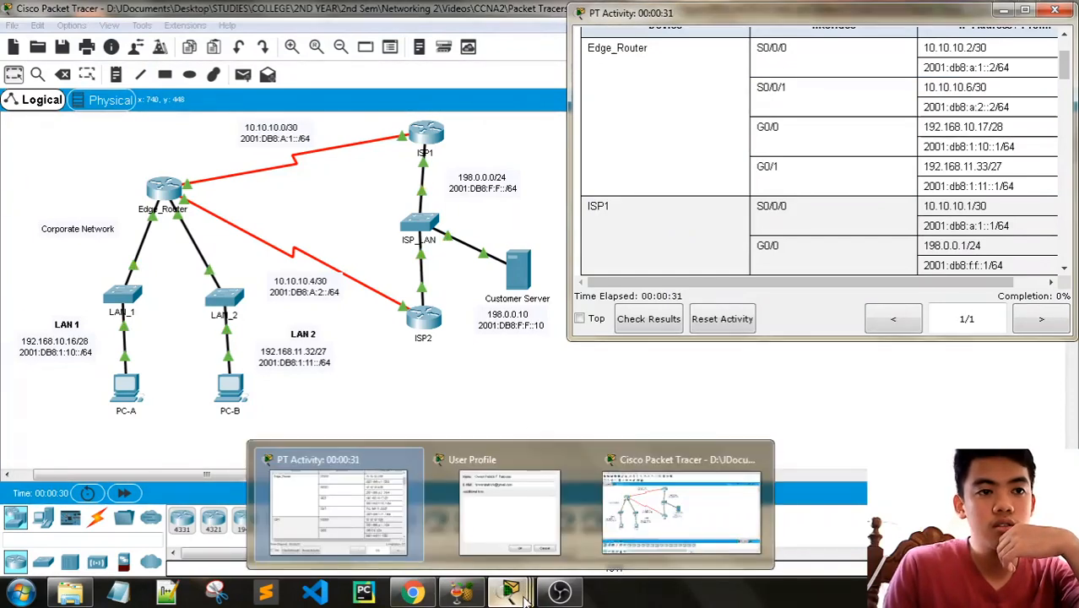
scroll(688, 248, down, 2)
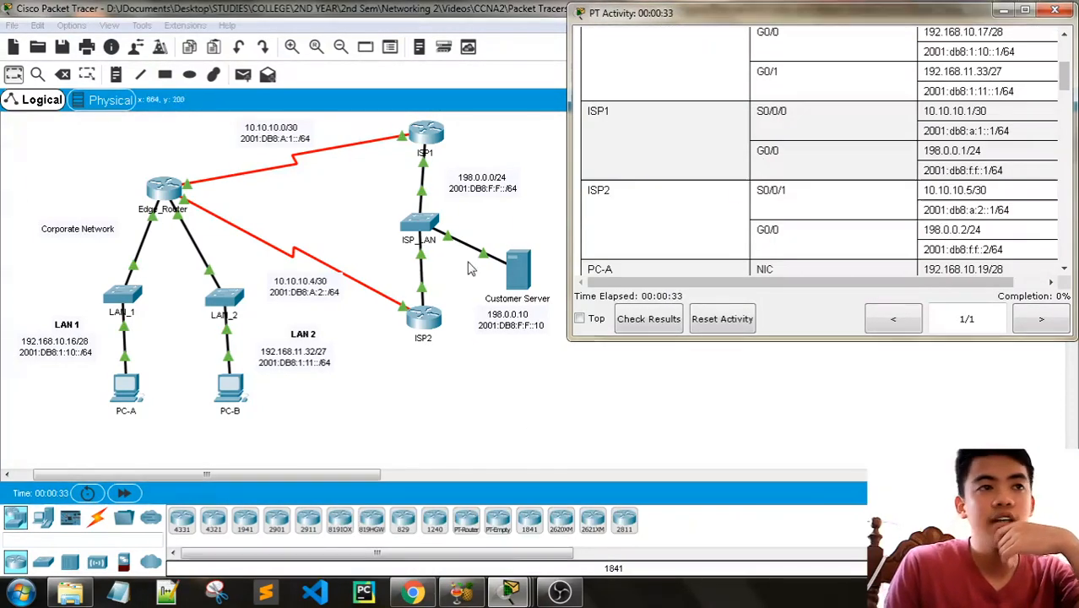
scroll(714, 218, down, 1)
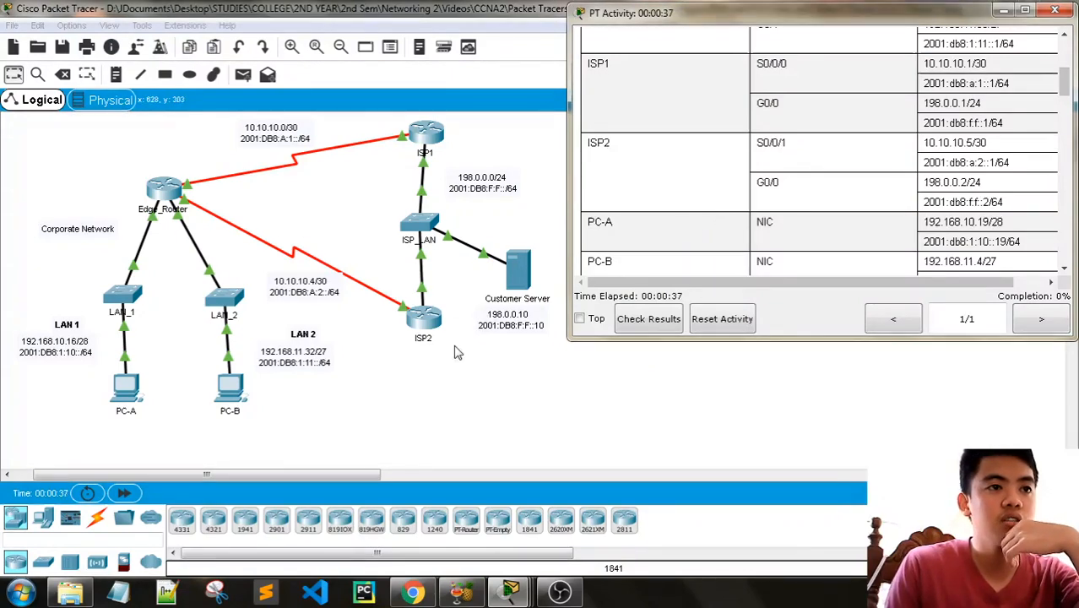
scroll(729, 234, down, 2)
scroll(722, 229, up, 3)
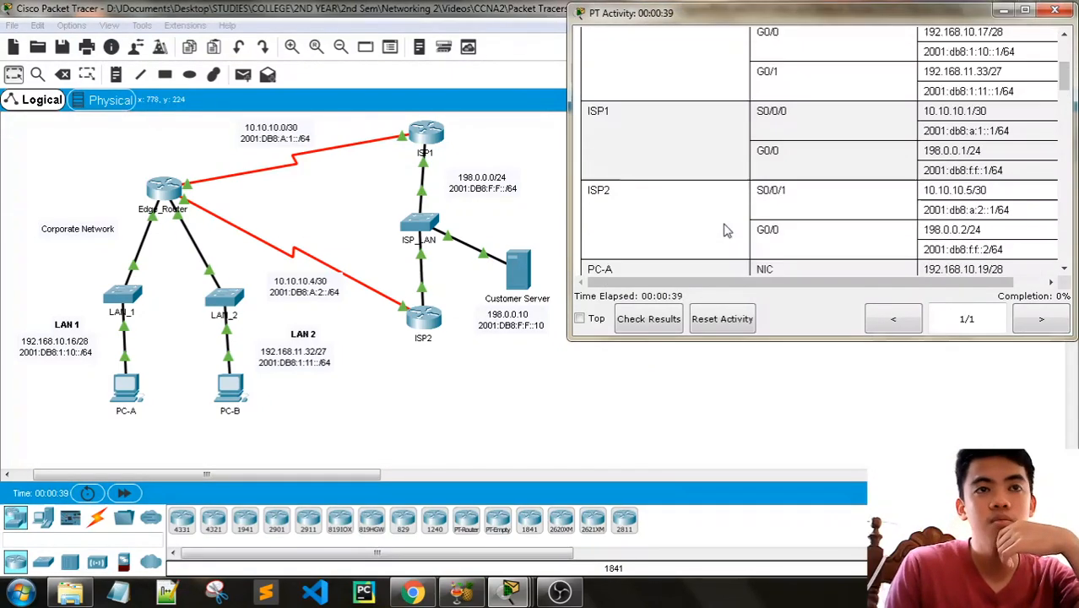
scroll(910, 166, up, 2)
scroll(909, 168, down, 5)
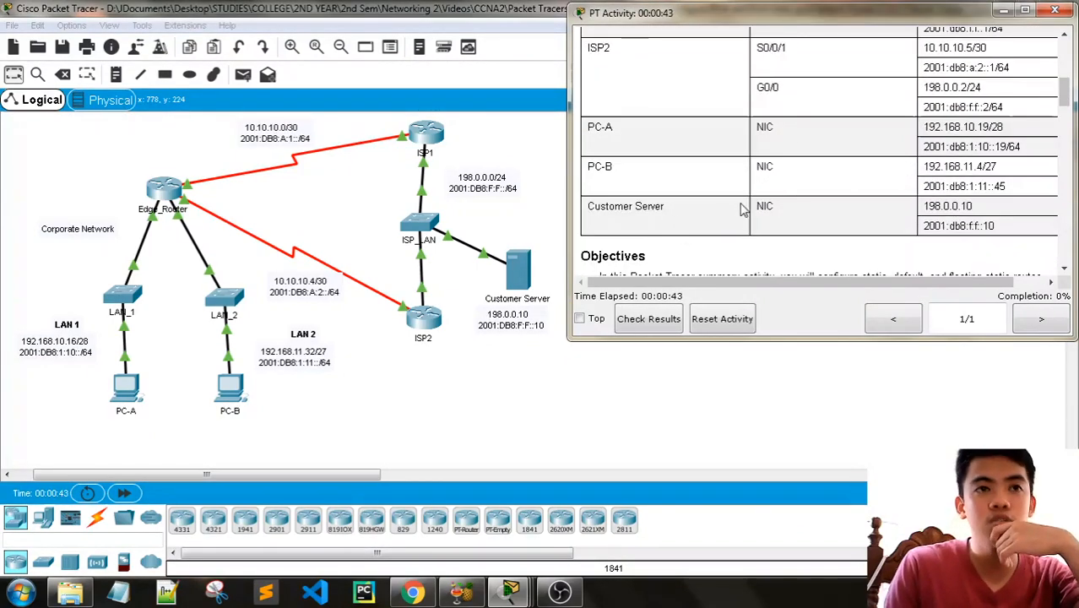
- Read the activity's objectives and look through the instructions for the IPv4 and IPv6 static and floating static routes
scroll(807, 156, down, 3)
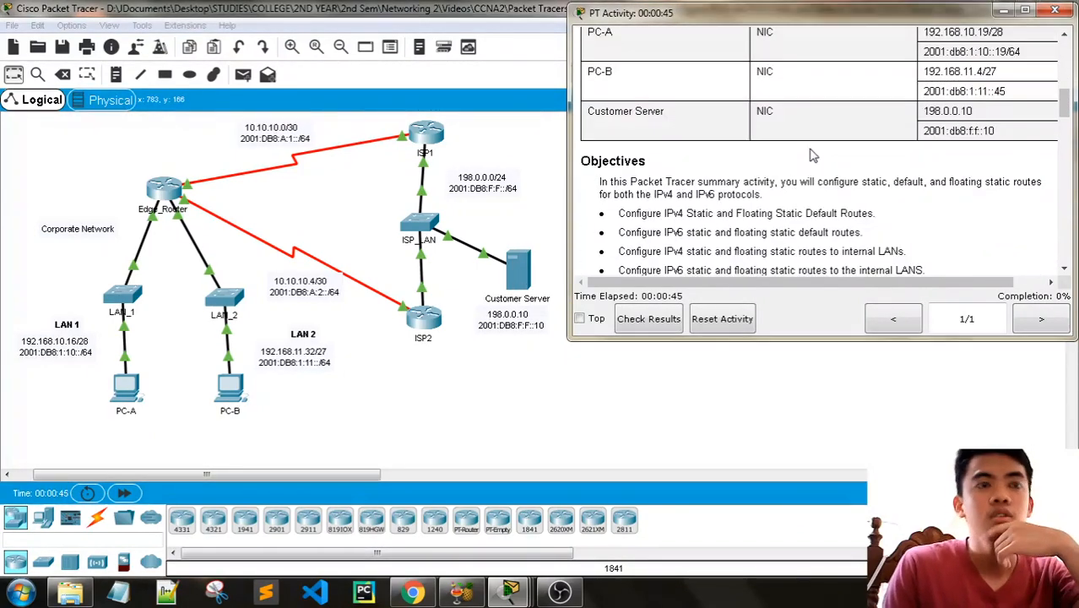
scroll(810, 155, down, 1)
scroll(810, 155, down, 10)
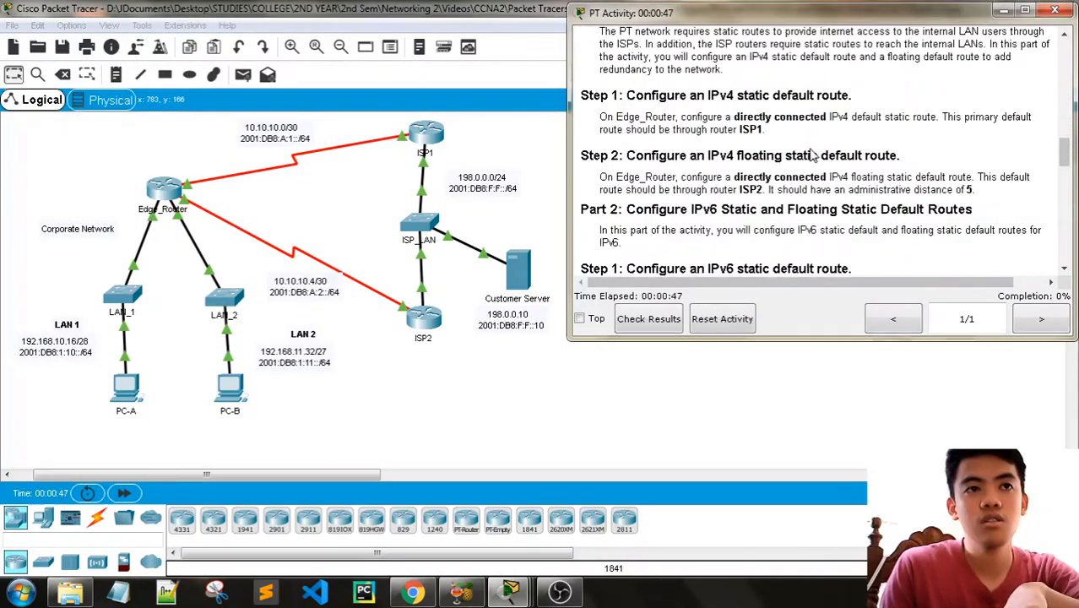
scroll(810, 154, down, 3)
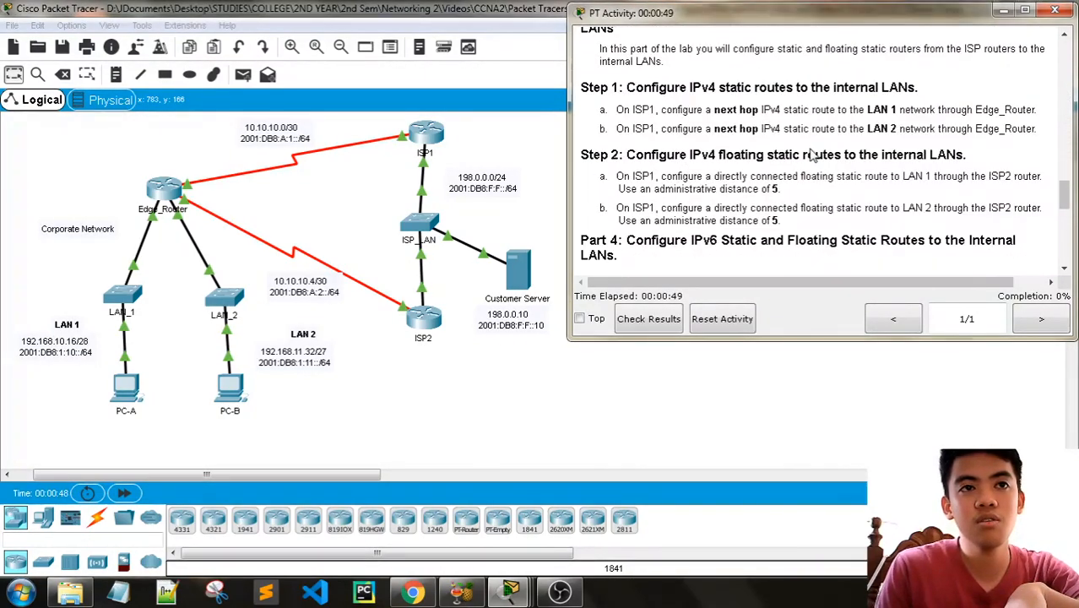
scroll(821, 171, up, 5)
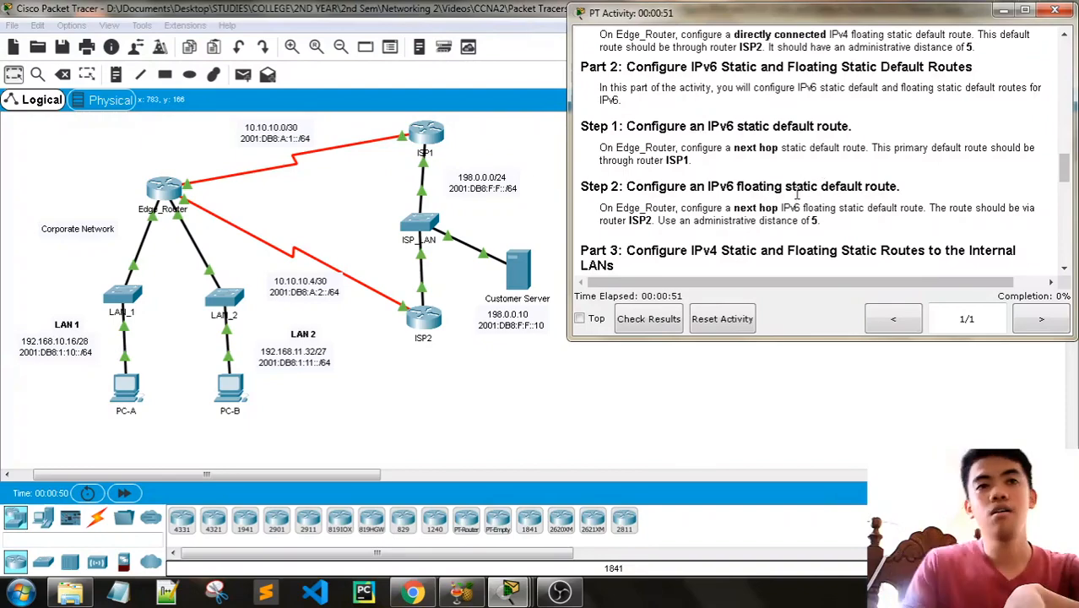
scroll(797, 193, up, 5)
scroll(797, 190, up, 3)
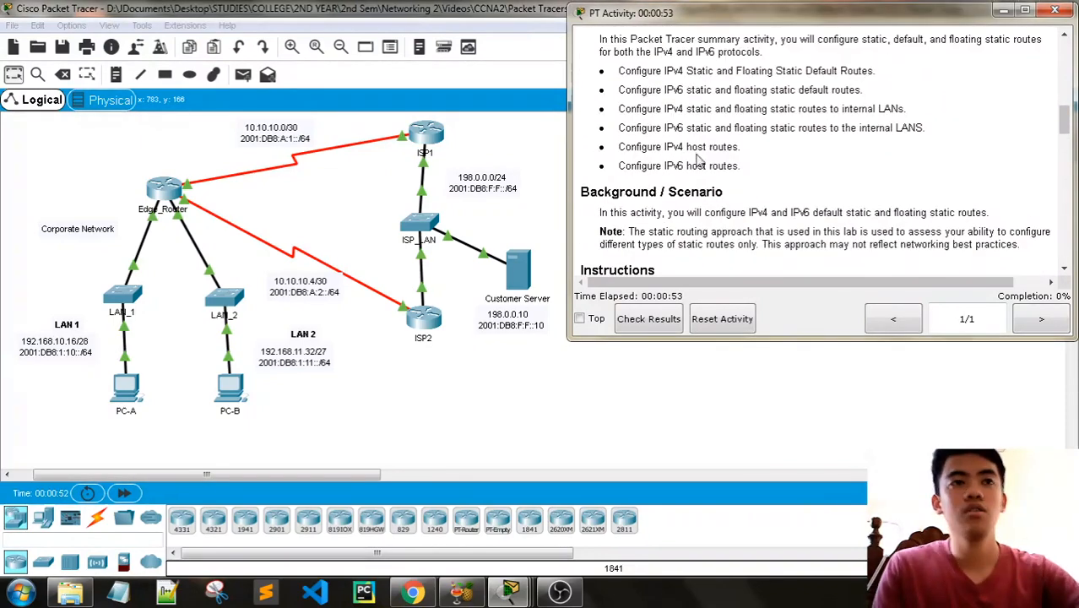
scroll(729, 161, up, 2)
scroll(731, 161, down, 1)
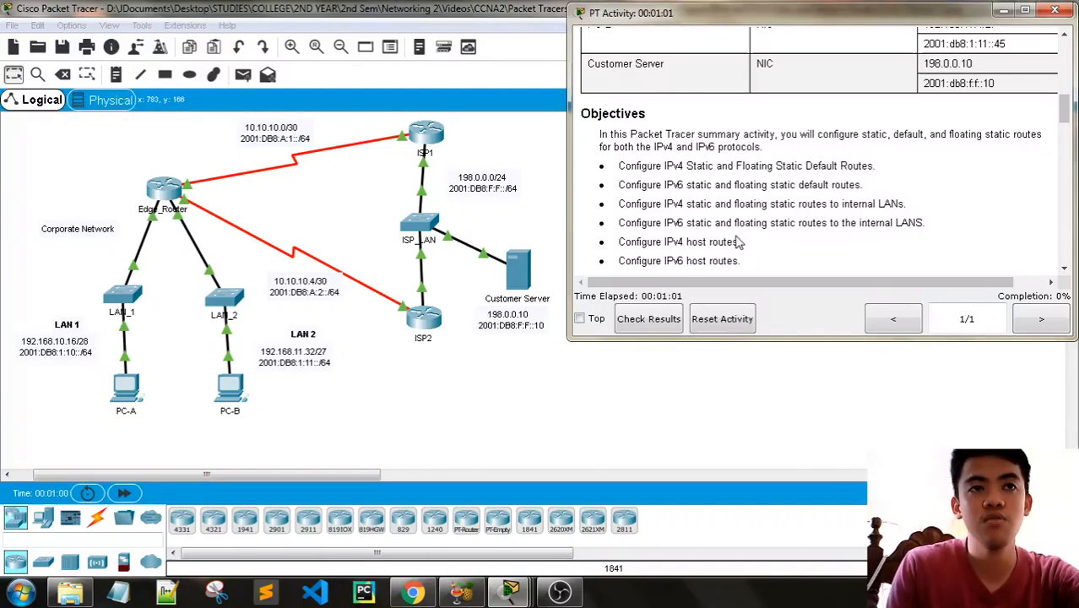
click(571, 598)
click(571, 598)
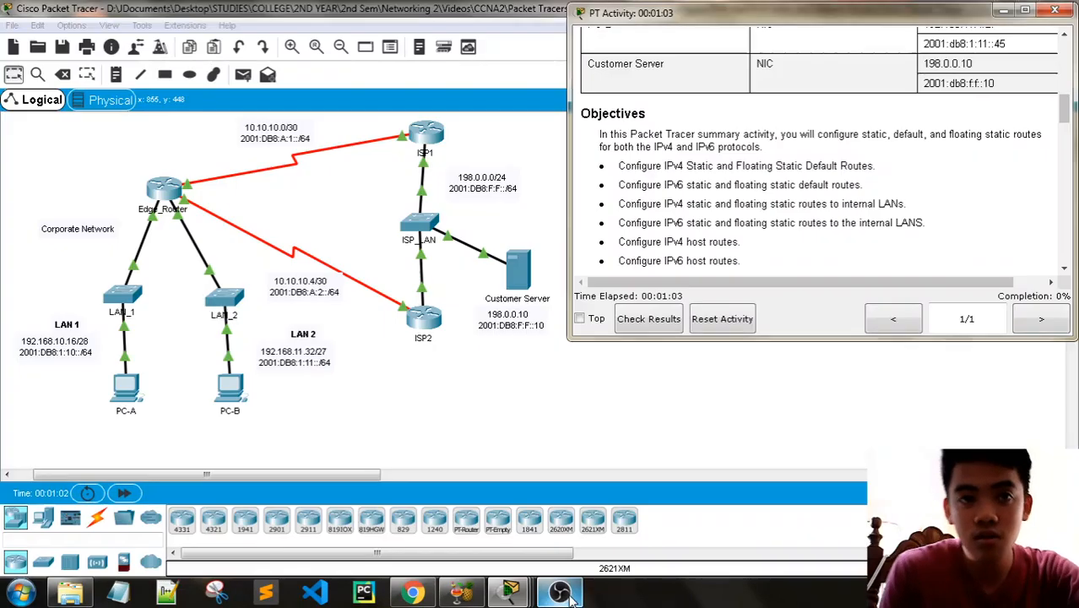
scroll(791, 201, down, 1)
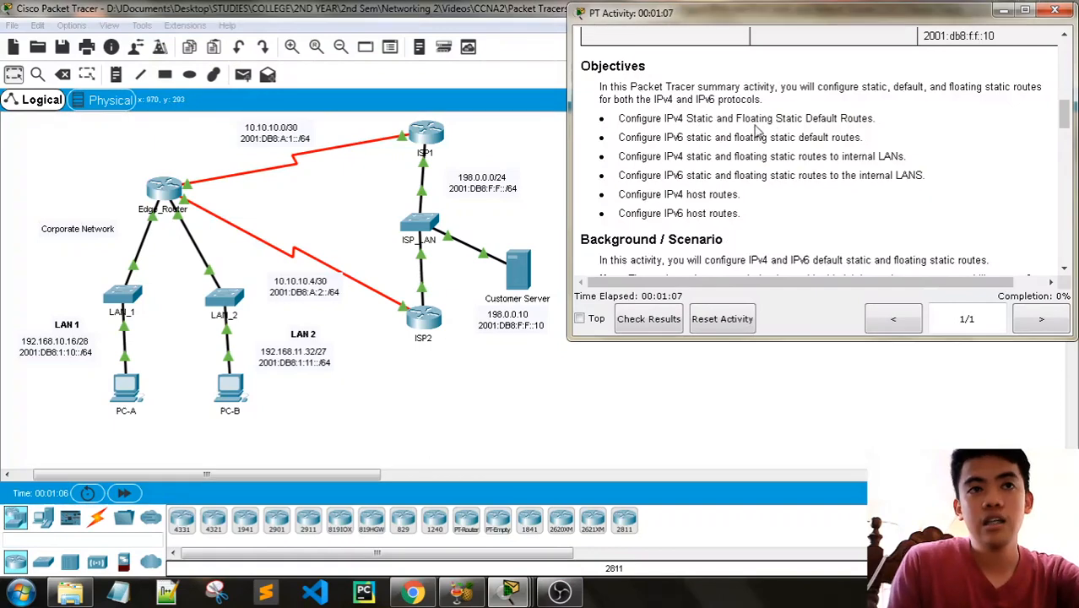
- Read through the activity's IPv4 and IPv6 routing objectives and the Background / Scenario section, up to the start of Part 1
drag(886, 124, 609, 119)
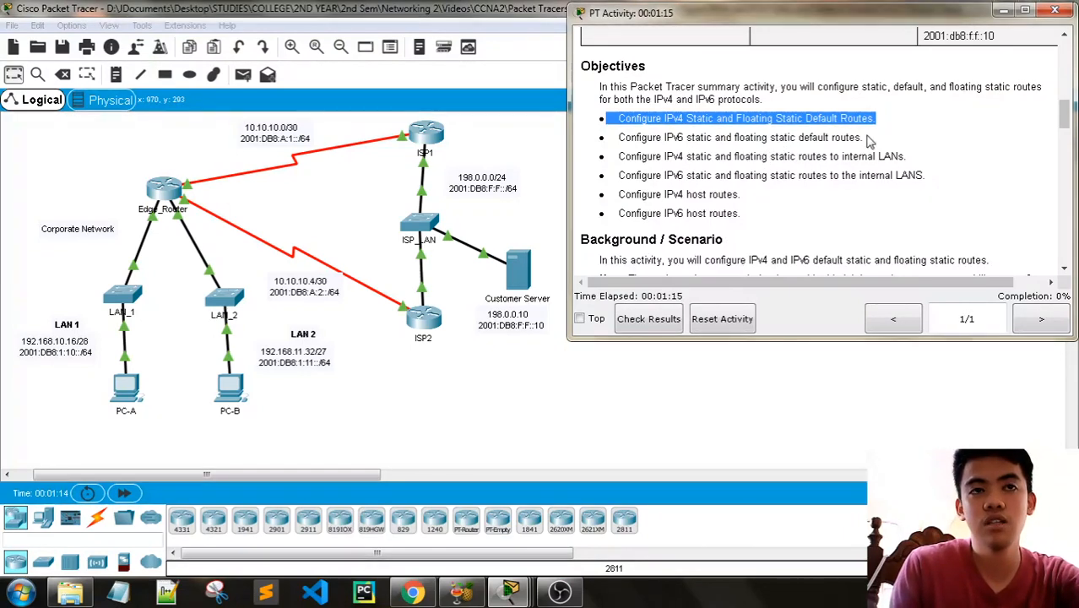
drag(790, 156, 952, 165)
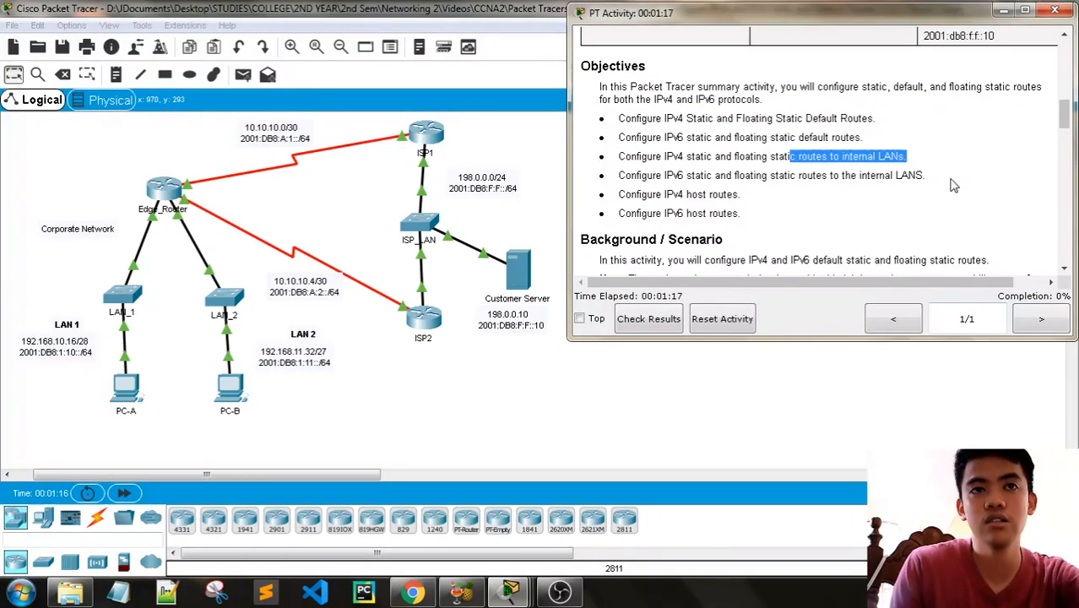
click(952, 184)
drag(933, 177, 656, 175)
scroll(740, 208, down, 1)
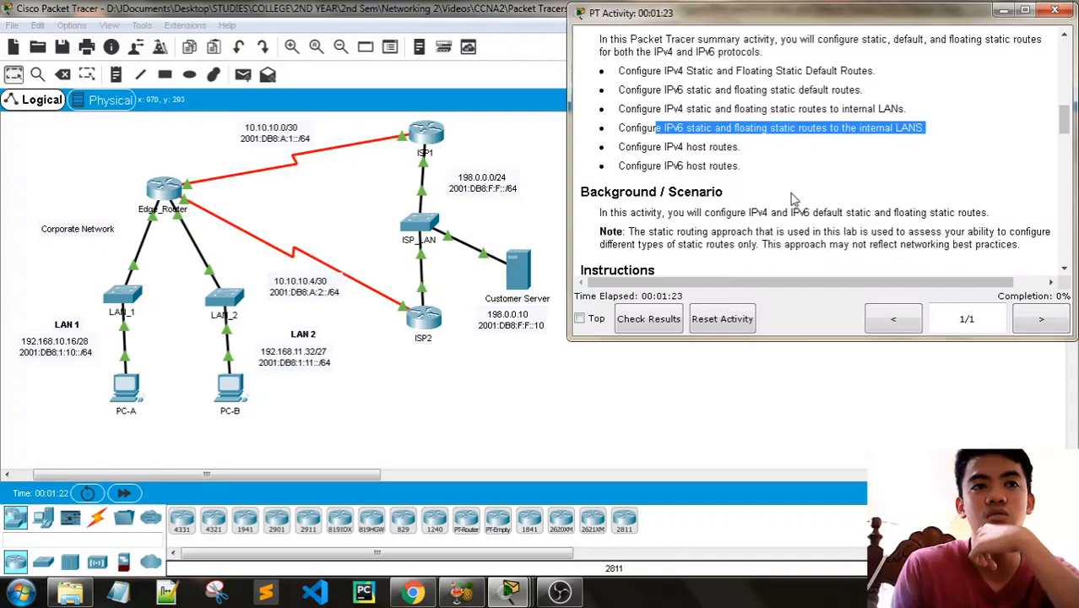
scroll(794, 200, down, 1)
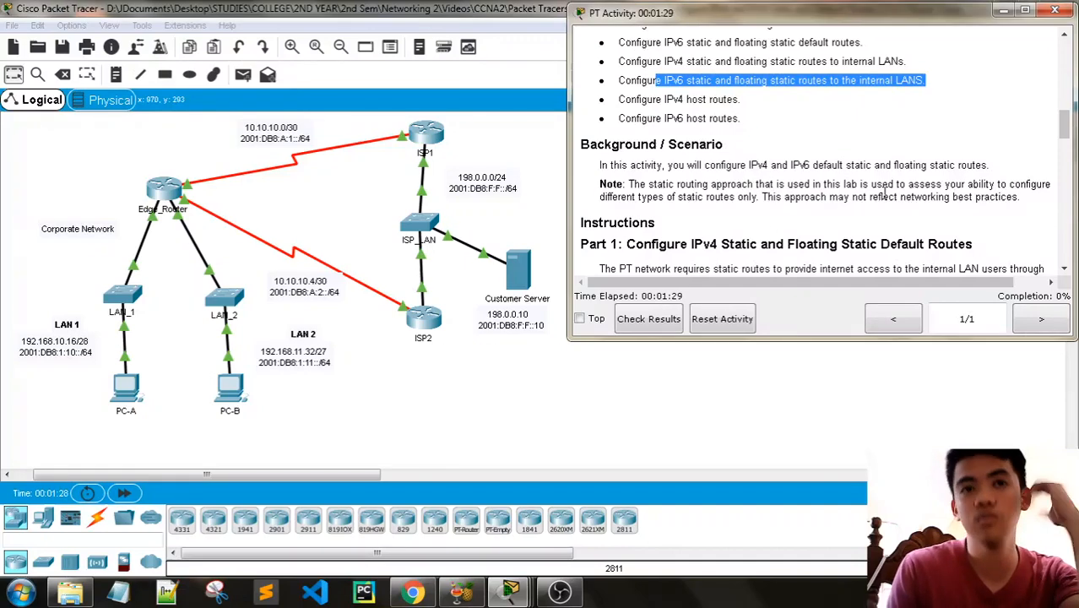
scroll(903, 190, down, 1)
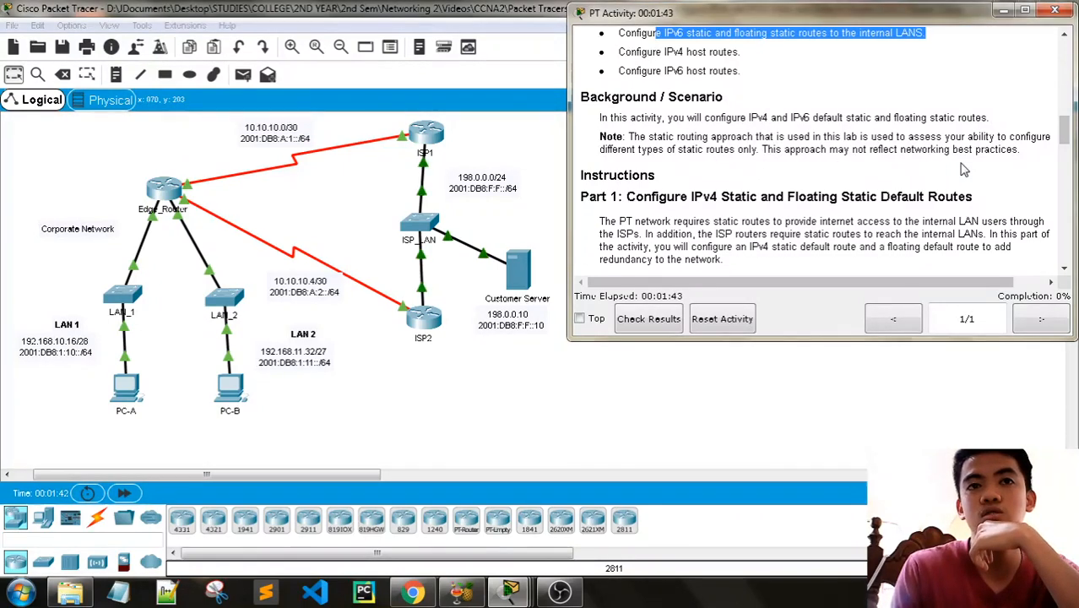
scroll(964, 171, down, 1)
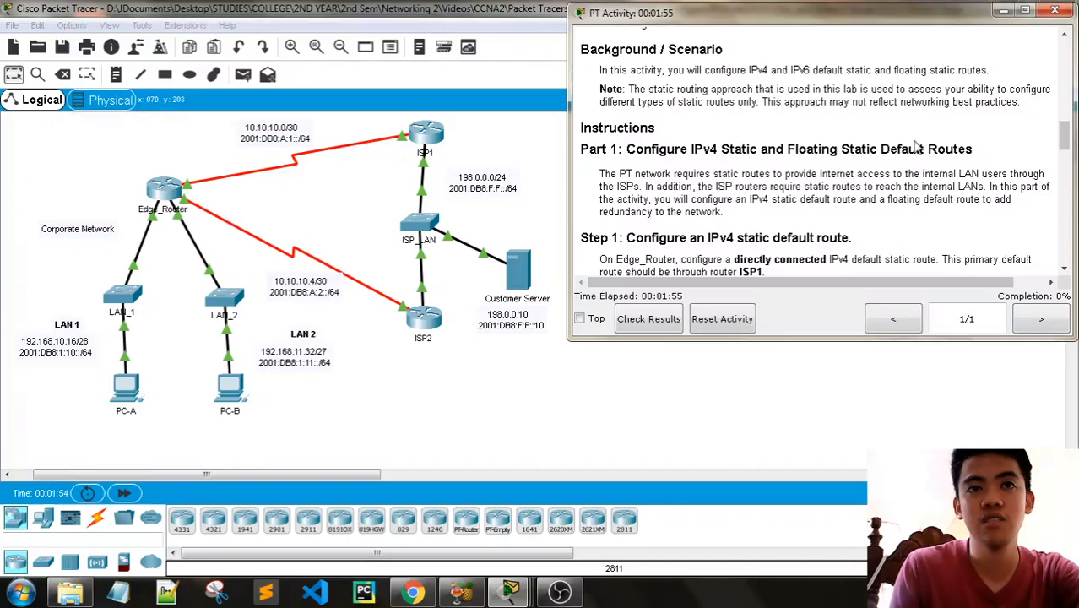
scroll(901, 156, down, 1)
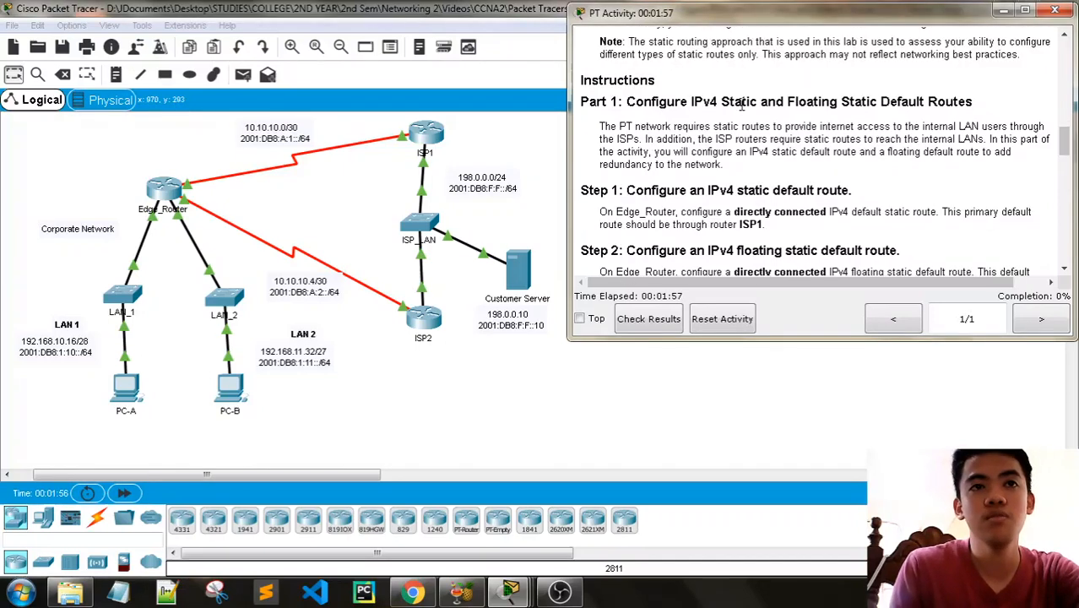
- Study Part 1 on IPv4 static and floating static default routes for Edge_Router, glancing ahead at the IPv6 steps in Part 2
drag(728, 103, 988, 104)
click(988, 104)
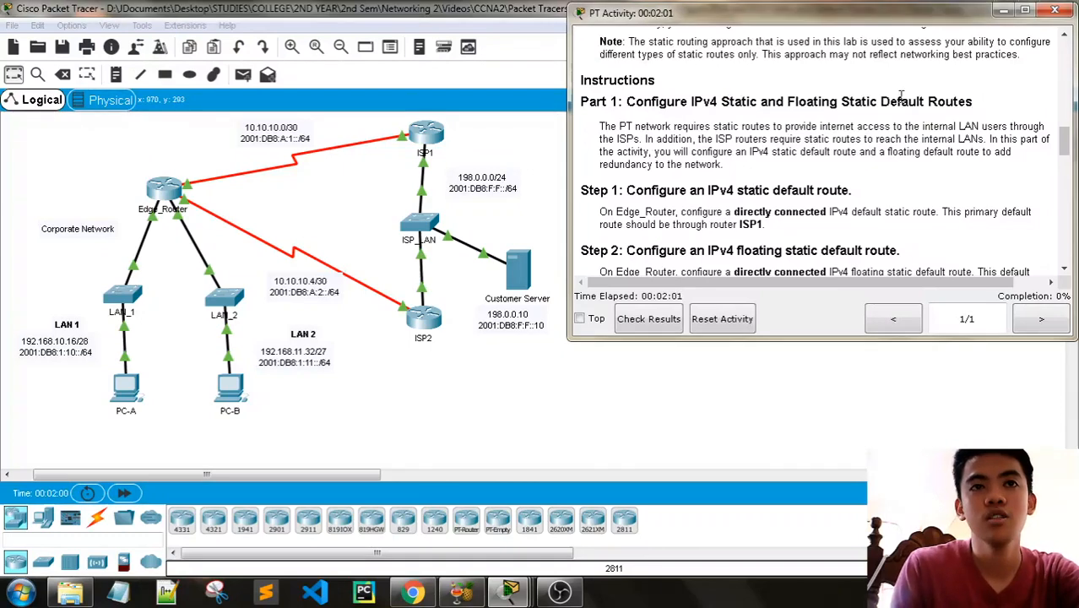
drag(875, 102, 1018, 113)
click(1017, 115)
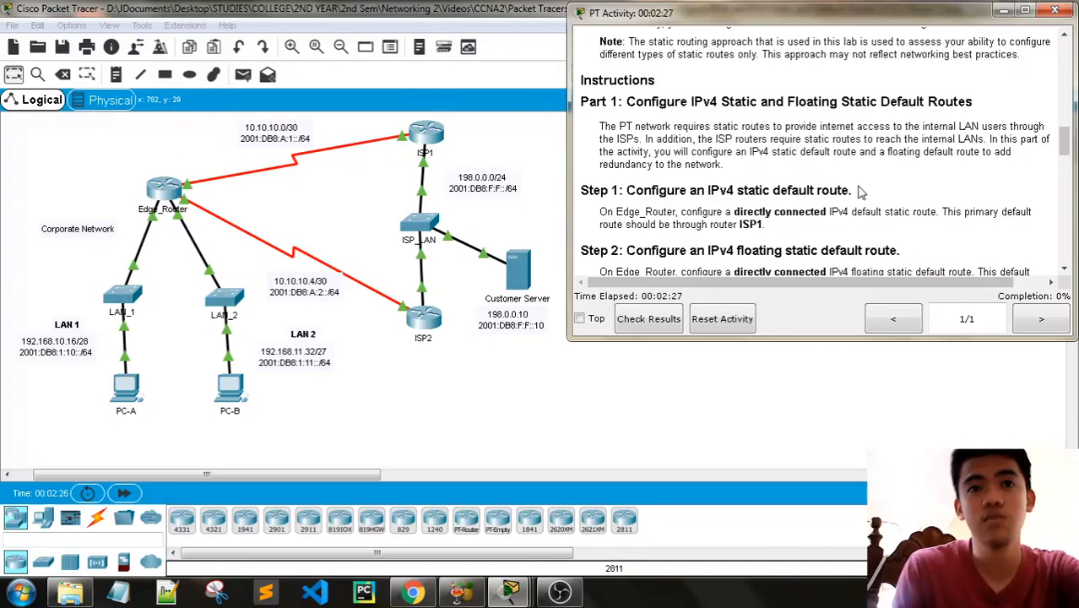
scroll(647, 96, down, 2)
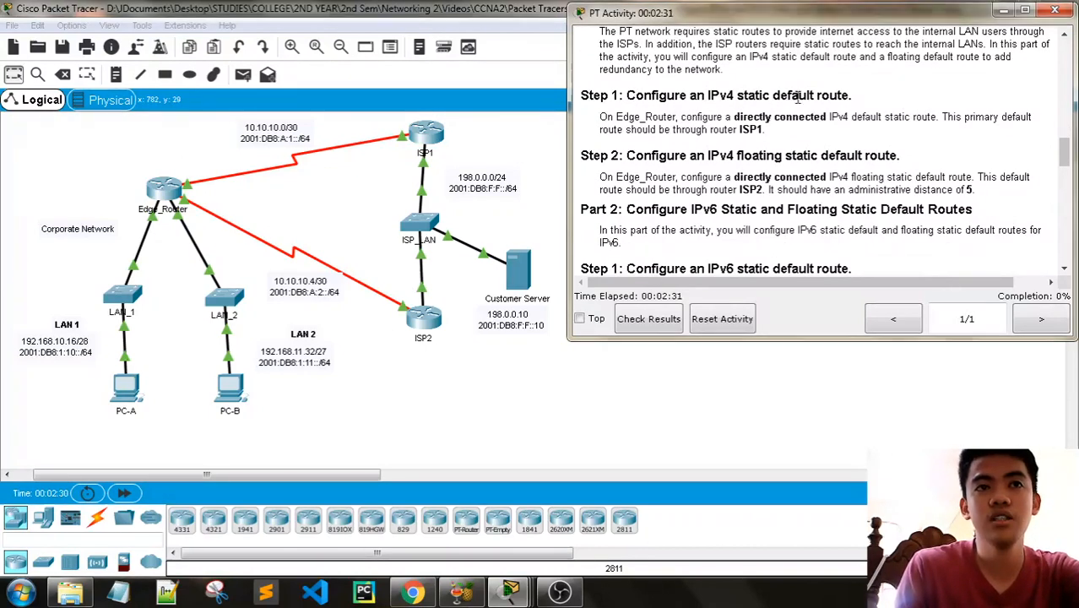
scroll(677, 141, down, 2)
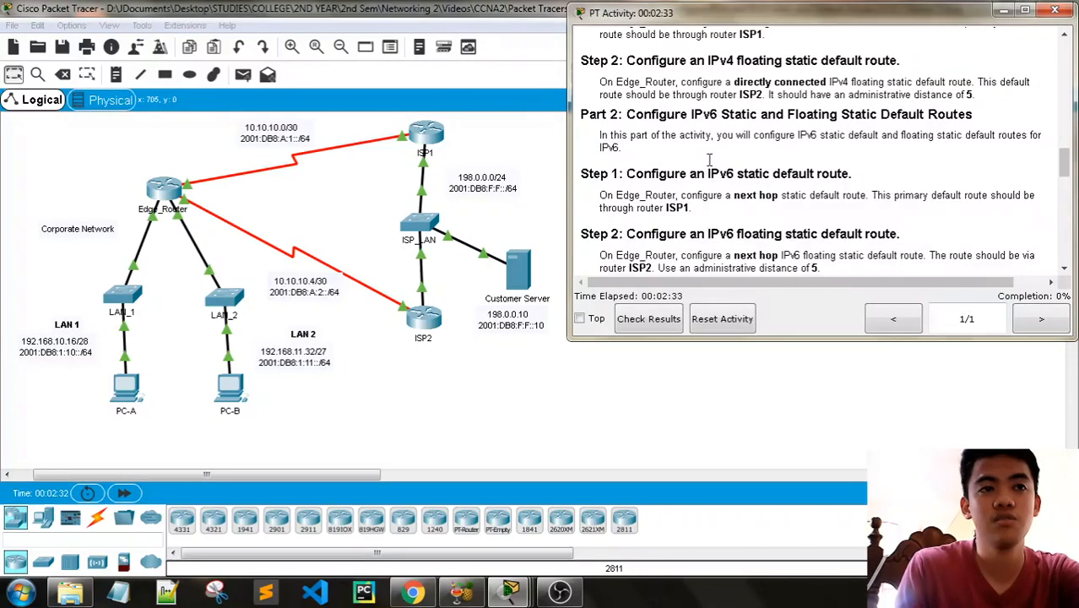
scroll(692, 151, up, 4)
scroll(652, 130, down, 1)
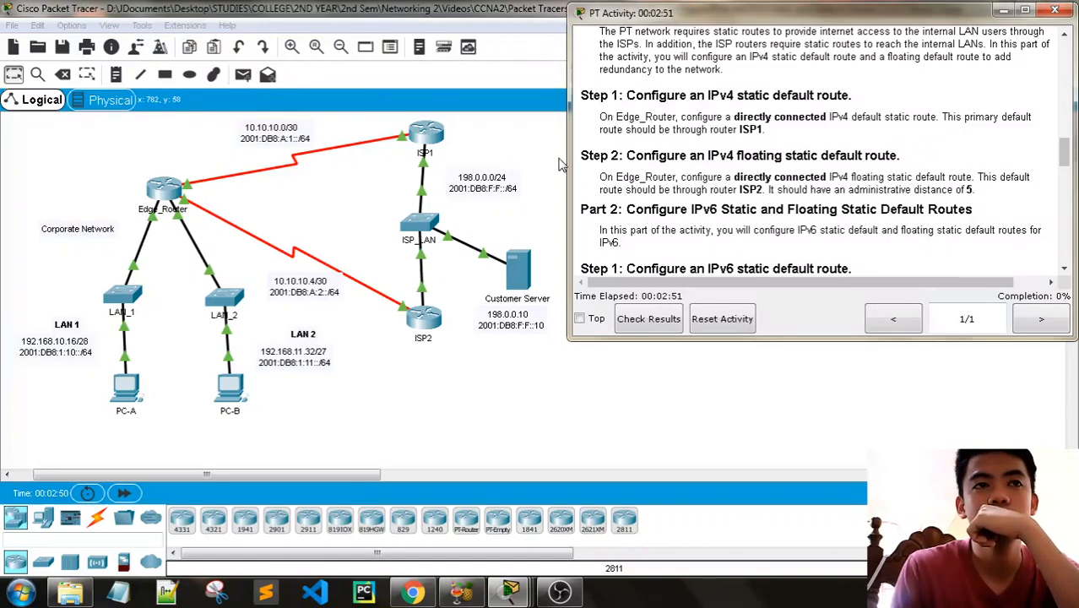
- Open Edge_Router's command line at its user prompt and place the window beside the PT Activity instructions
click(168, 193)
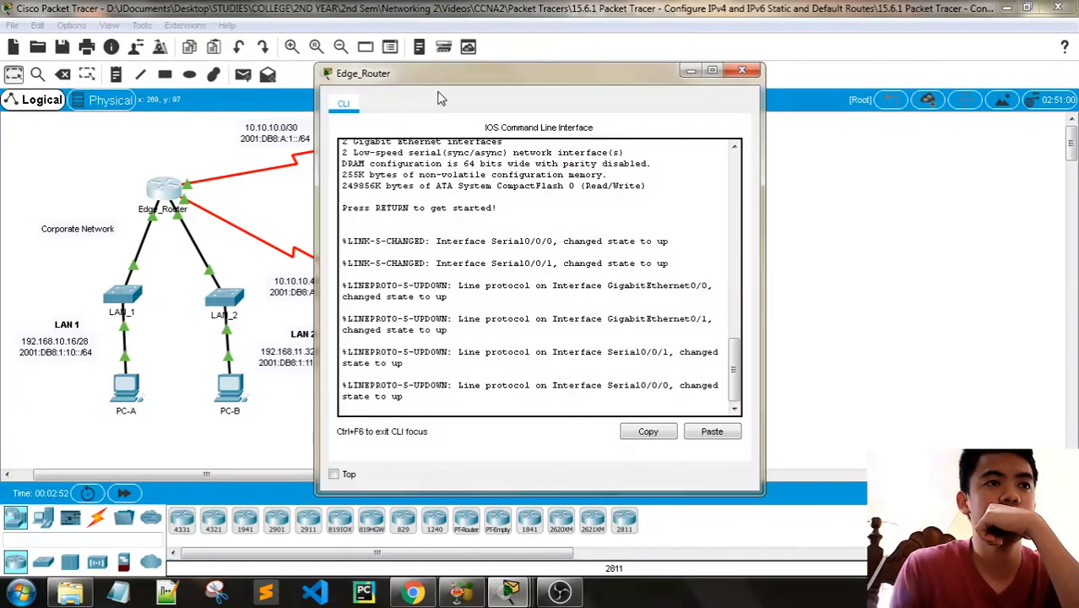
drag(439, 98, 163, 71)
key(alt+Tab)
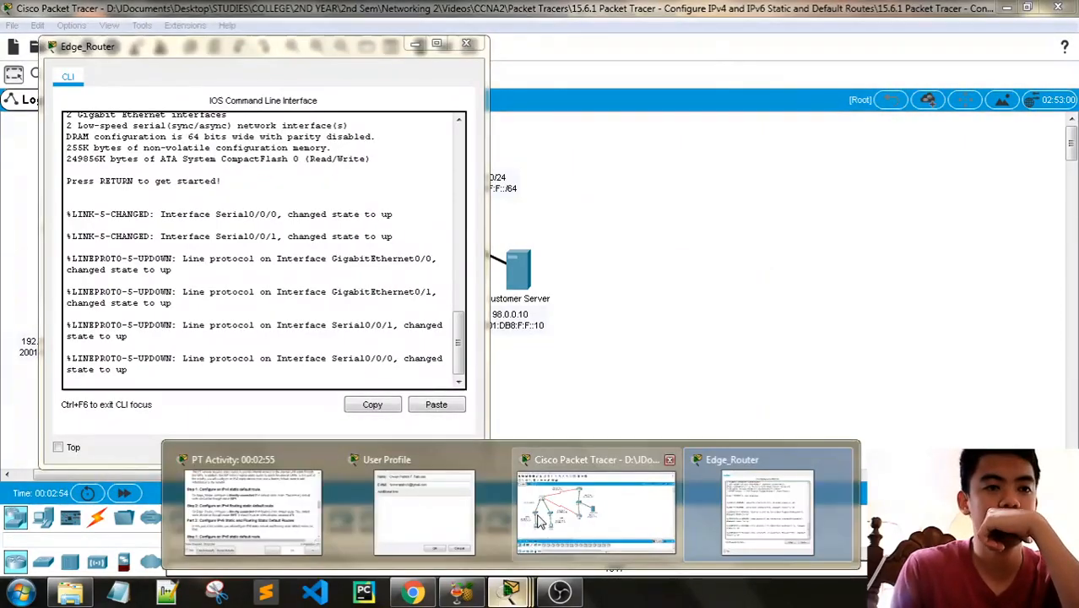
click(288, 501)
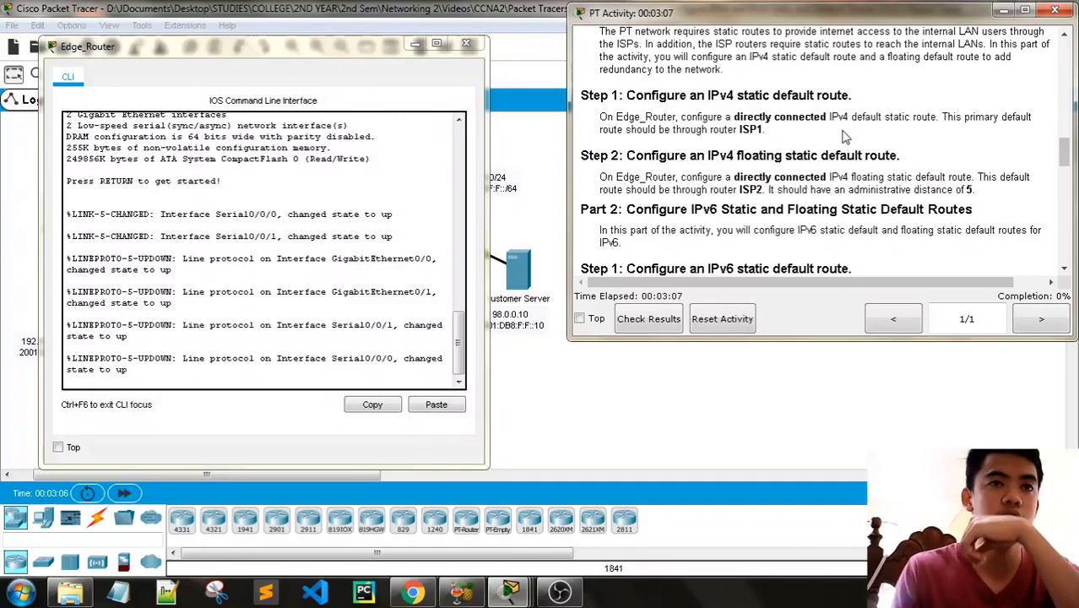
drag(289, 56, 306, 95)
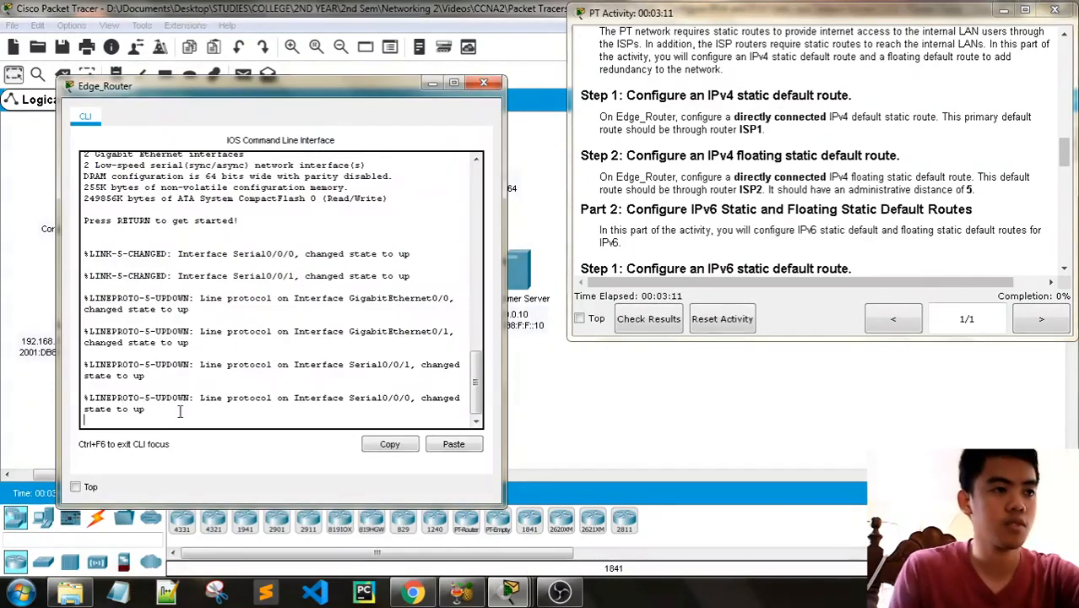
key(Return)
key(Return)
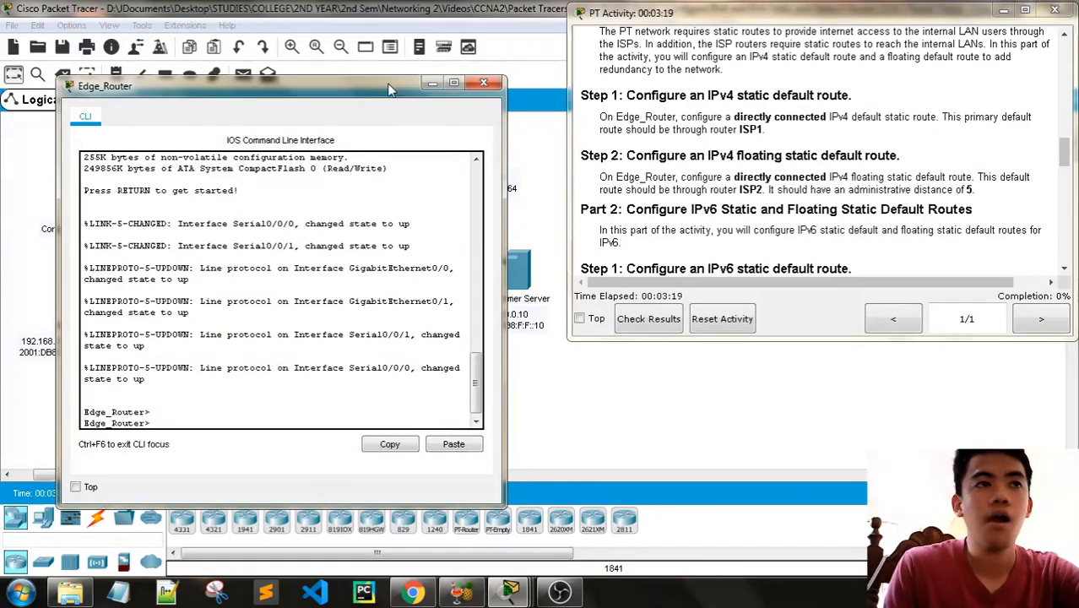
drag(391, 88, 428, 312)
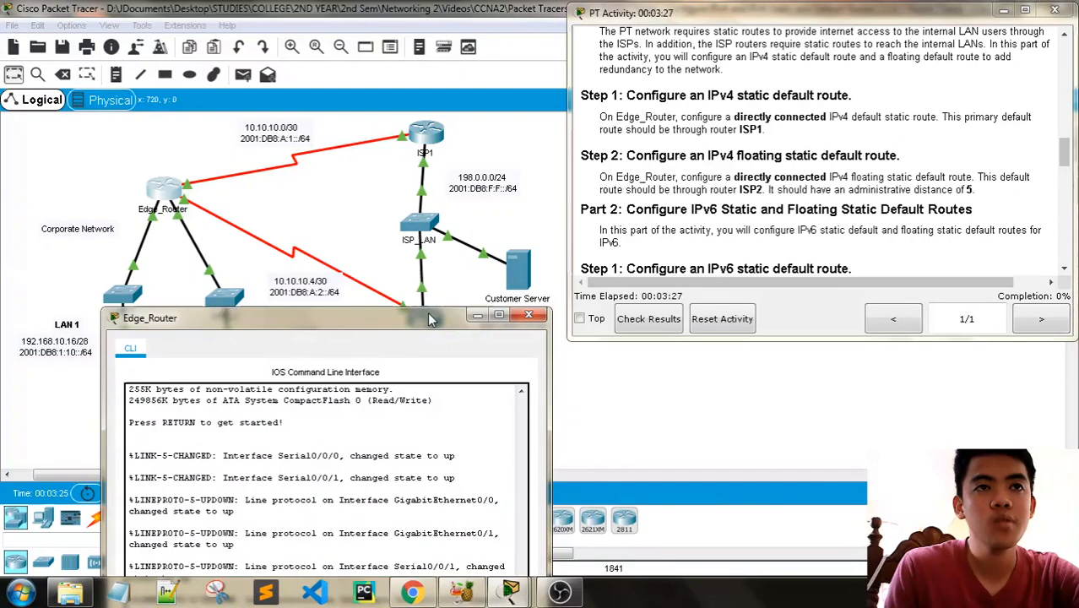
drag(425, 316, 420, 56)
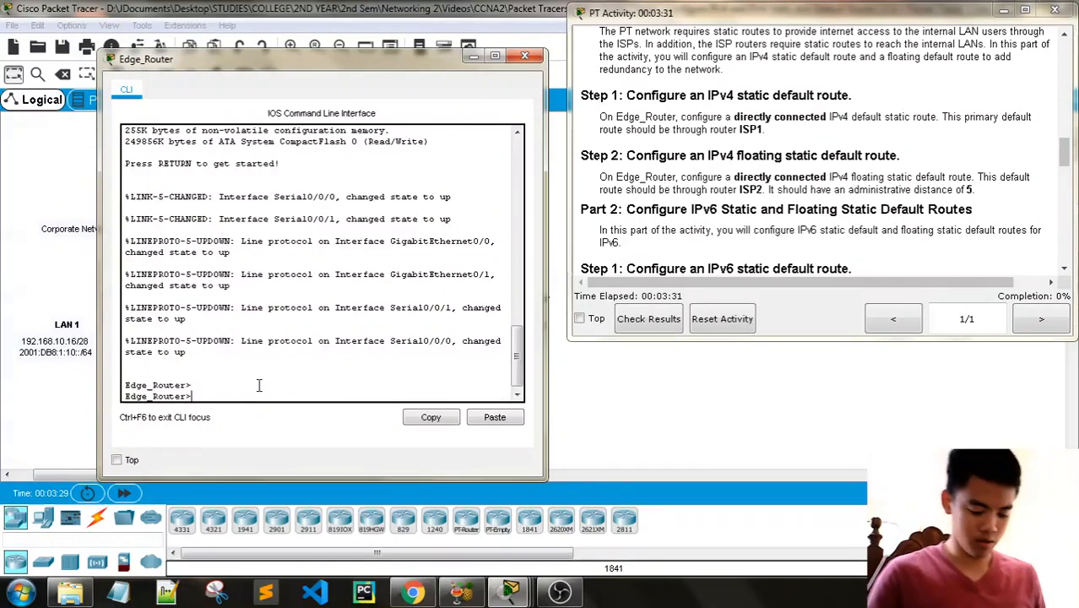
- Enter privileged mode with en, and global configuration mode on Edge_Router with config t
text(en)
key(Return)
text(config)
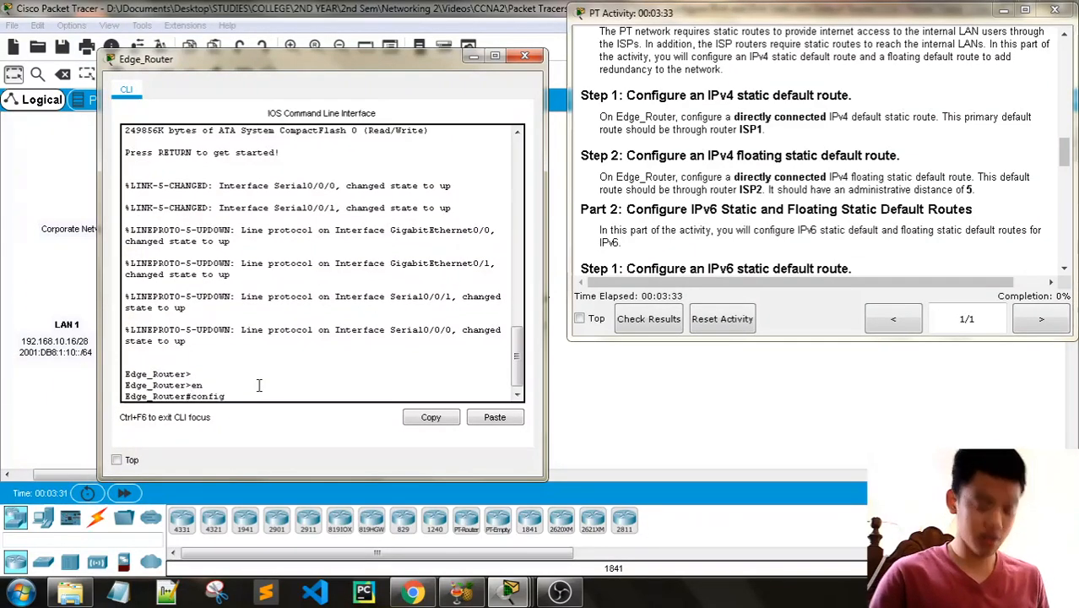
text( t)
key(Return)
key(Return)
key(Return)
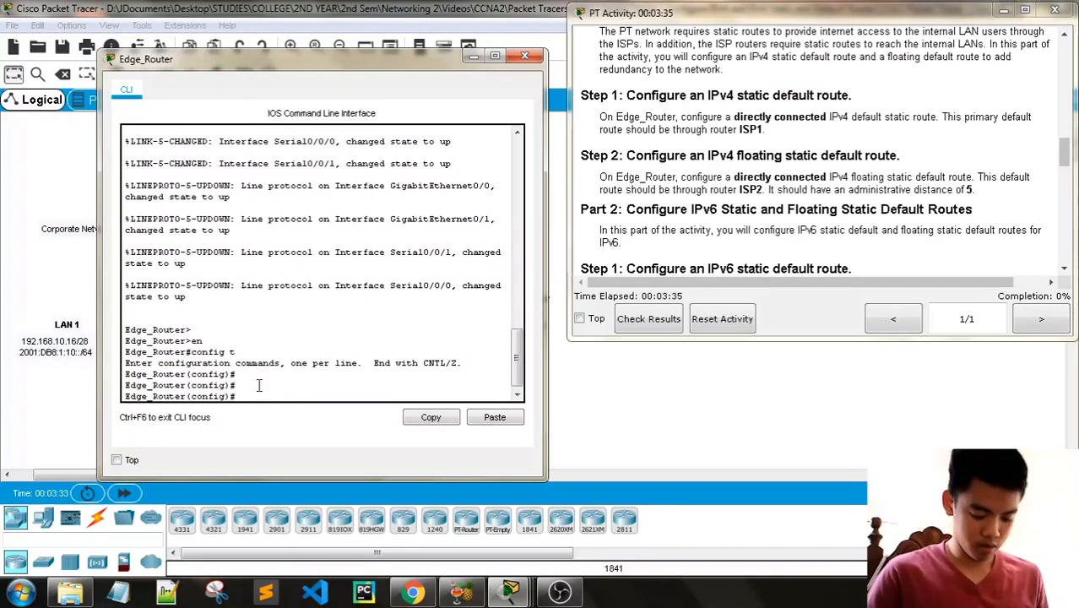
- Try to configure Edge_Router's IPv4 default route as ip route 0.0.0.0 0.0.0.0 10.10.10.2, consulting the topology and addressing table for the address
text(ip route 0.0.0.0)
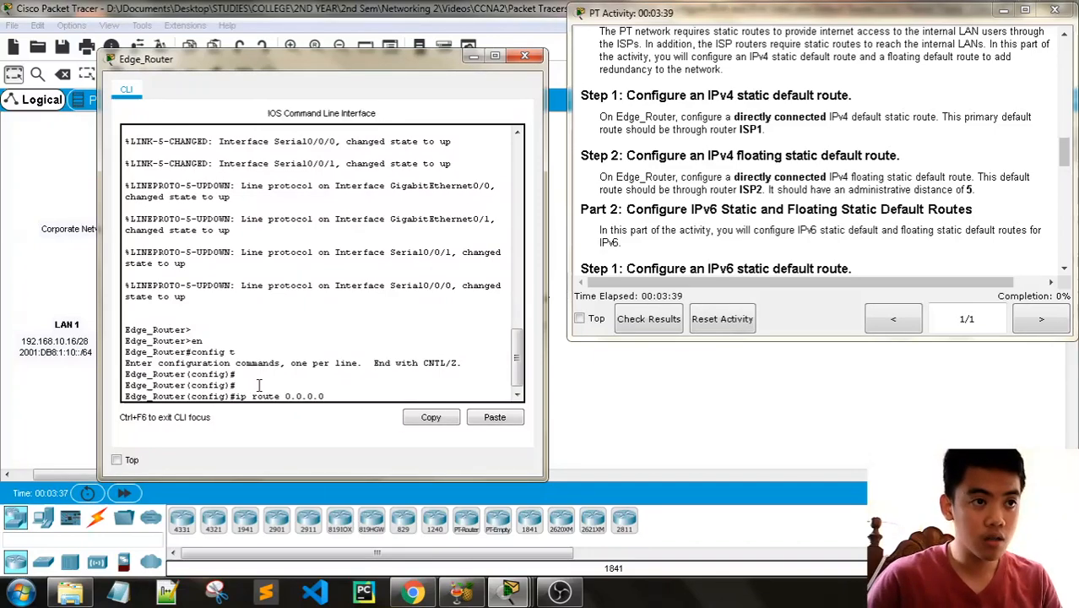
text( 0.0.0.0)
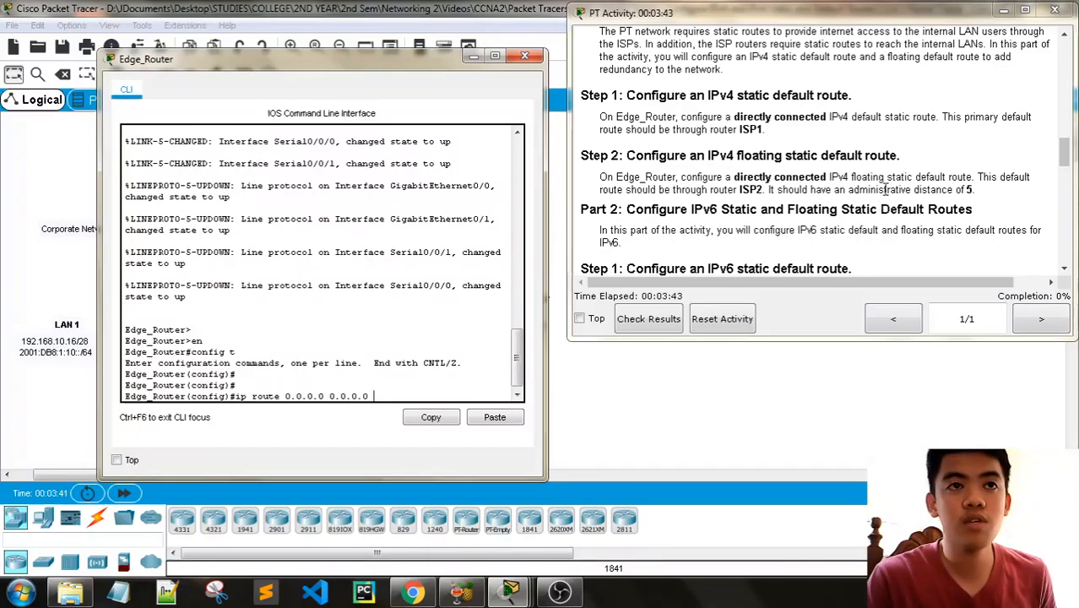
scroll(815, 253, up, 10)
drag(319, 68, 318, 287)
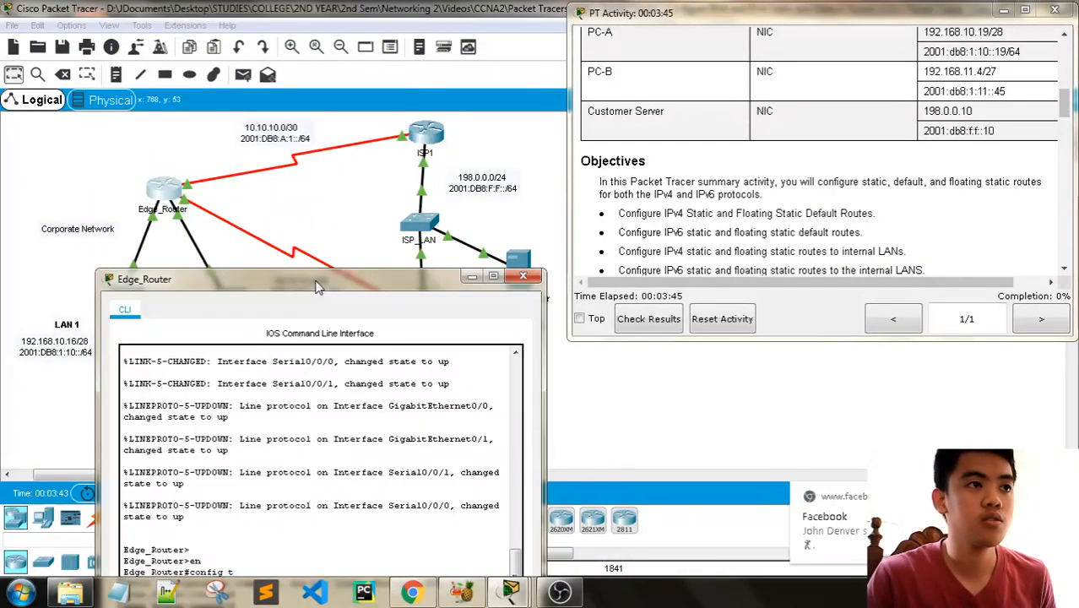
scroll(764, 210, up, 1)
scroll(764, 209, up, 3)
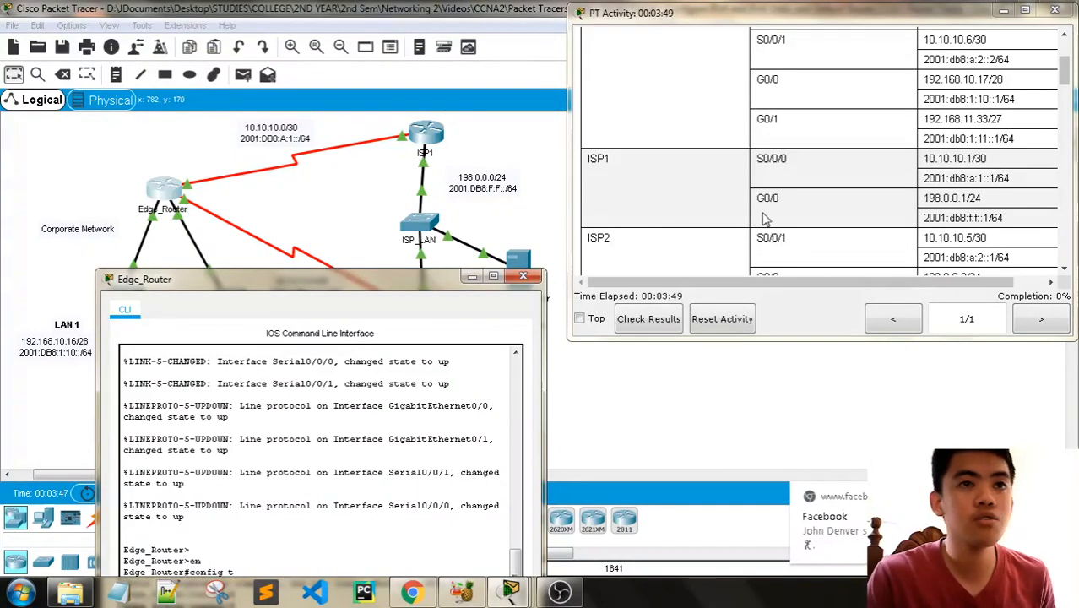
scroll(794, 224, up, 2)
scroll(794, 224, up, 1)
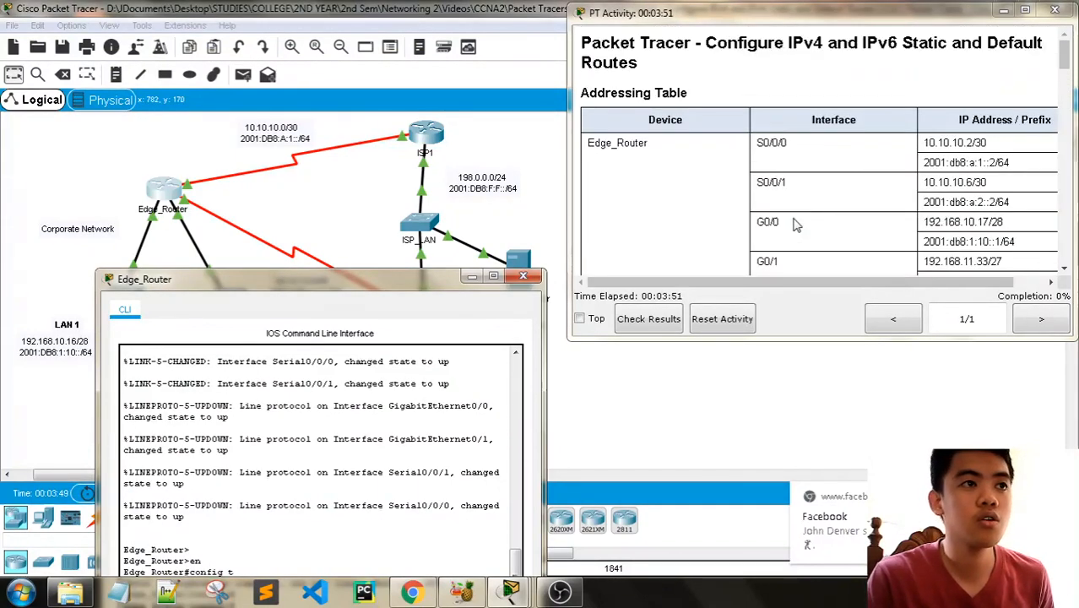
scroll(793, 224, down, 1)
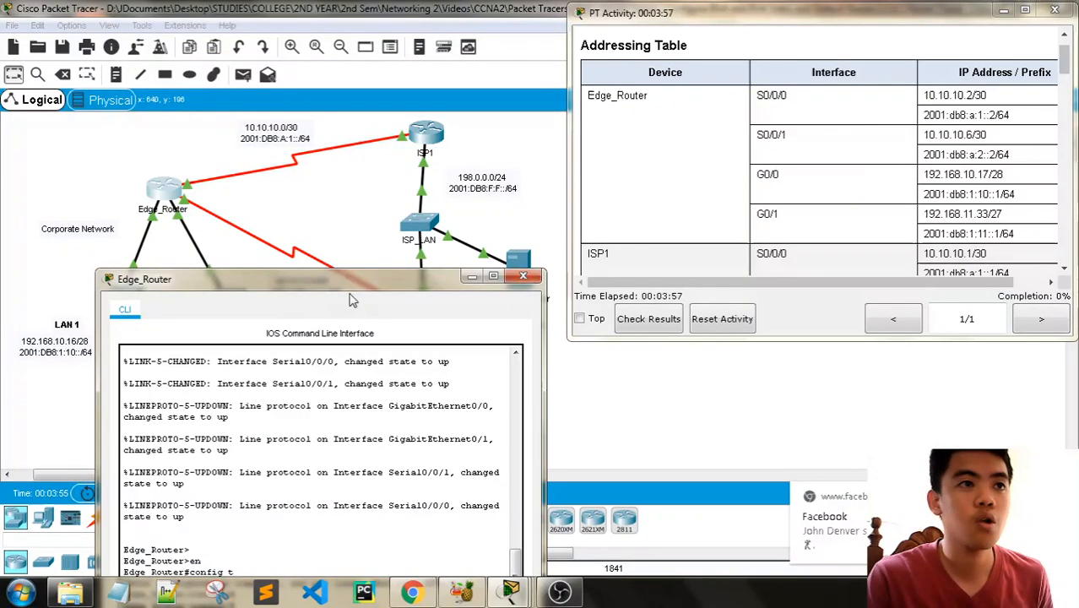
drag(345, 285, 348, 81)
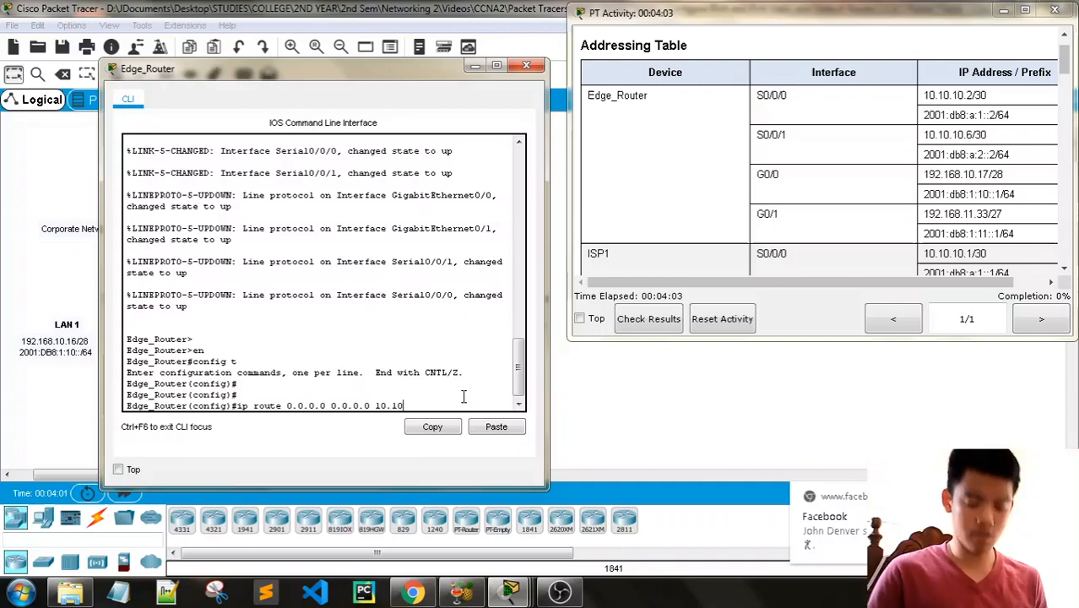
text(.10.2)
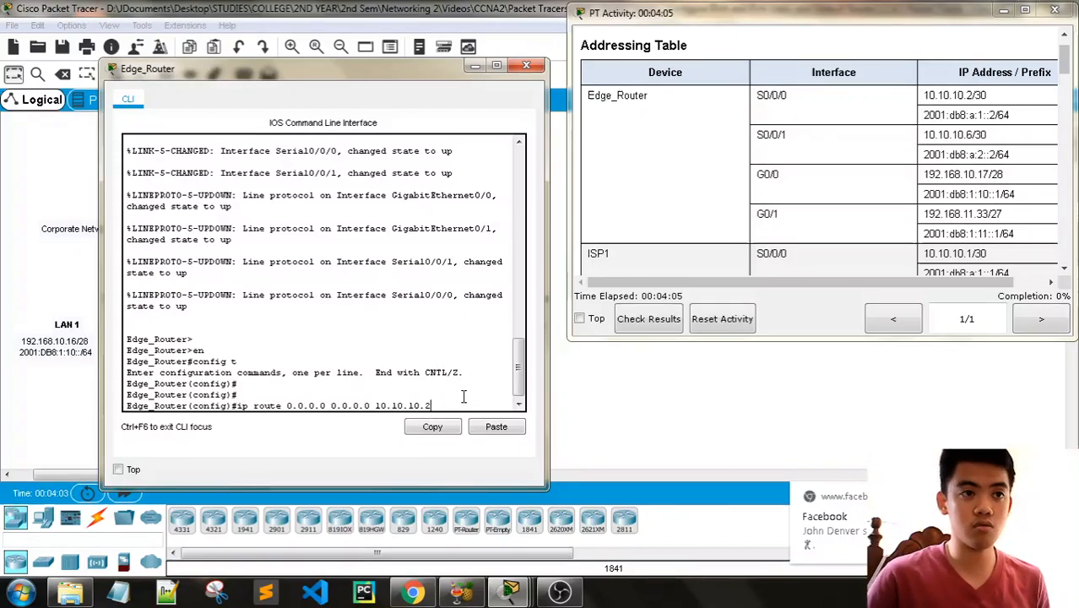
key(Return)
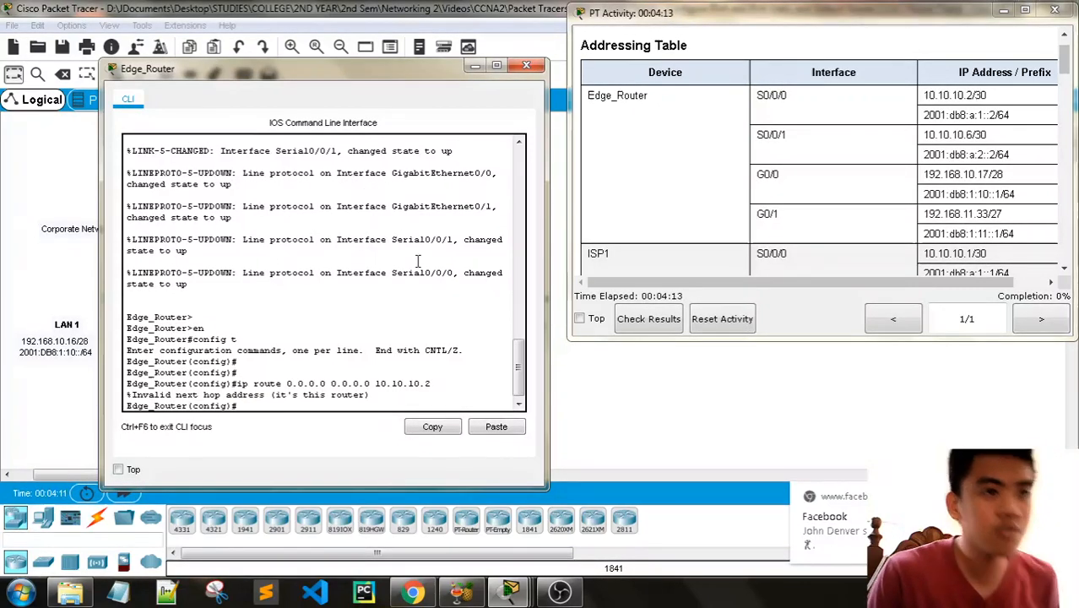
- Configure the directly connected IPv4 default route towards ISP1 on Edge_Router with ip route 0.0.0.0 0.0.0.0 s0/0/0
key(Up)
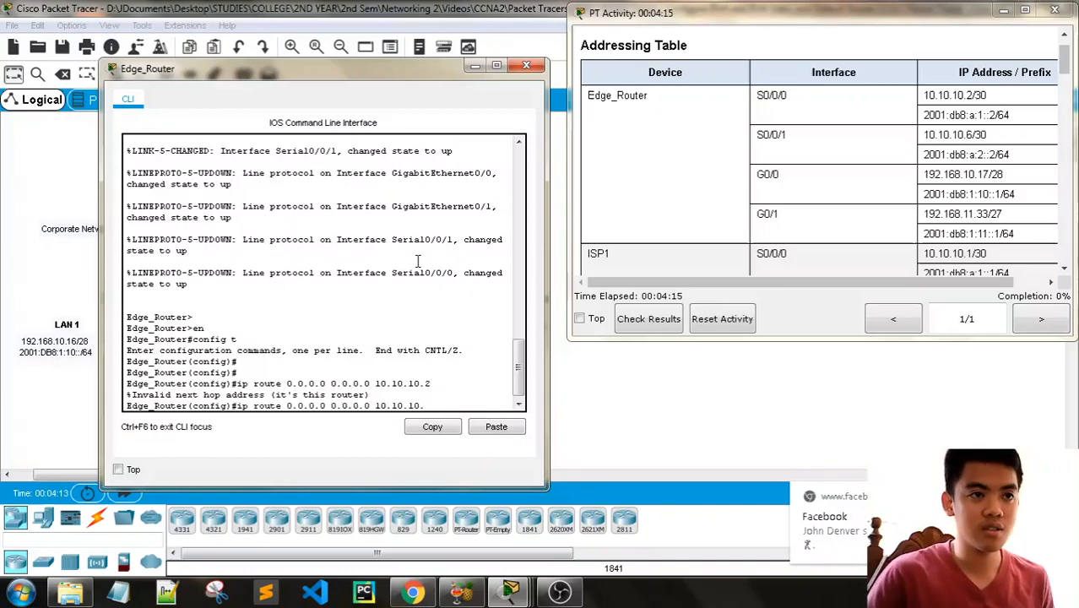
key(BackSpace)
key(BackSpace)
key(BackSpace)
key(BackSpace)
key(BackSpace)
key(BackSpace)
key(BackSpace)
key(BackSpace)
key(BackSpace)
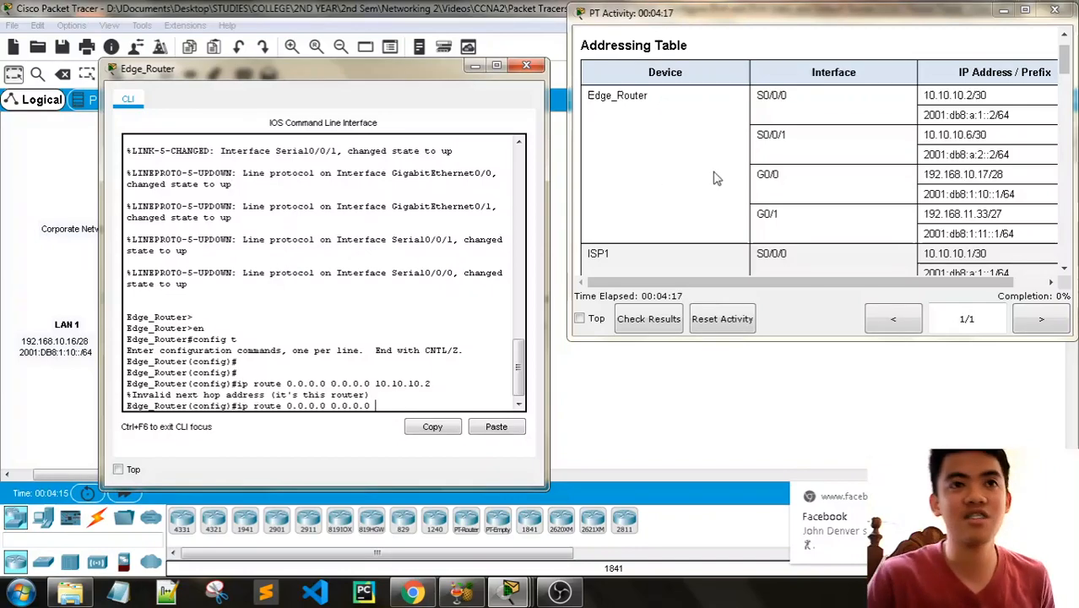
text(s0/0/0)
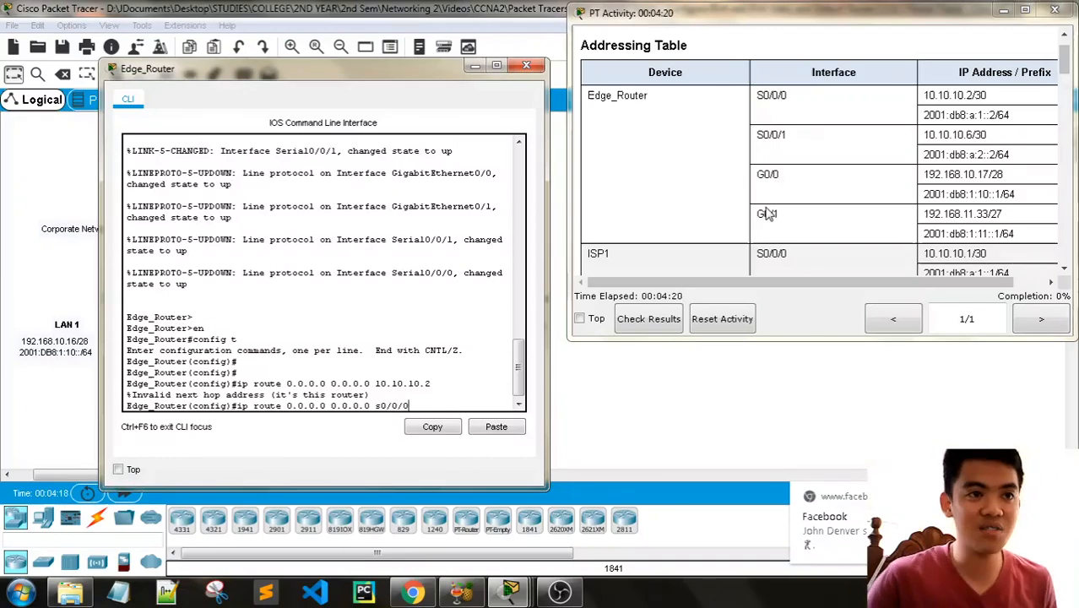
key(Return)
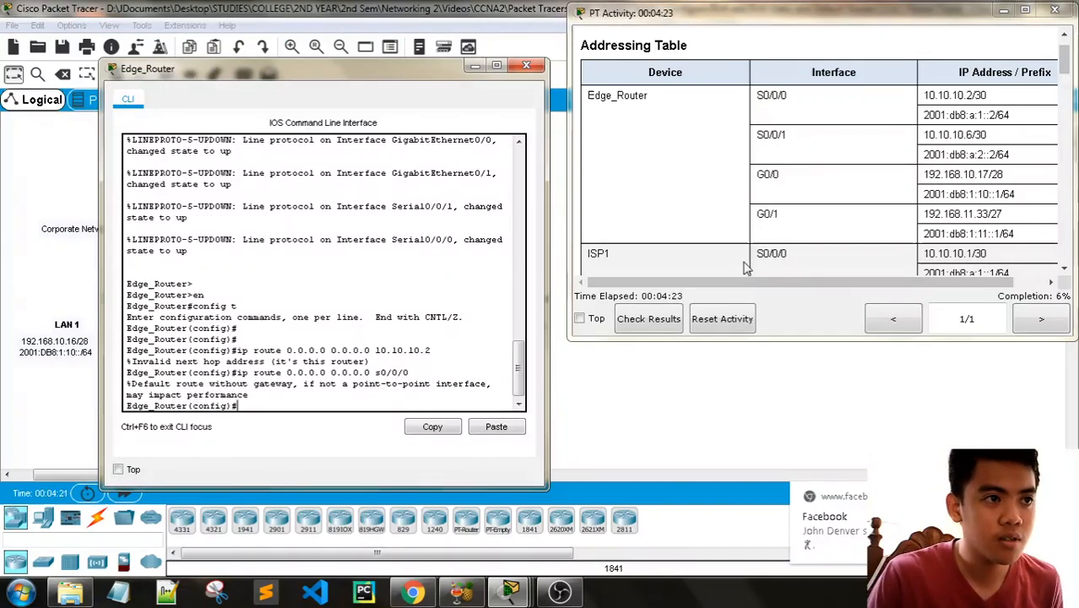
scroll(866, 216, down, 15)
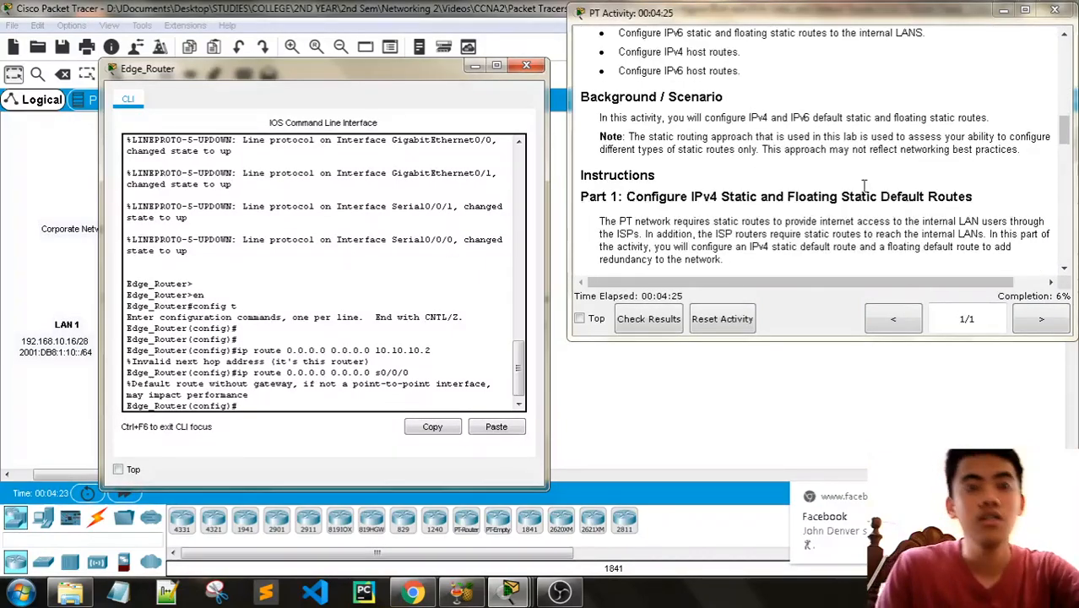
- Configure Edge_Router's directly connected IPv4 floating default route through ISP2 with ip route 0.0.0.0 0.0.0.0 s0/0/1 5, checking the instructions and addressing table
scroll(866, 194, down, 3)
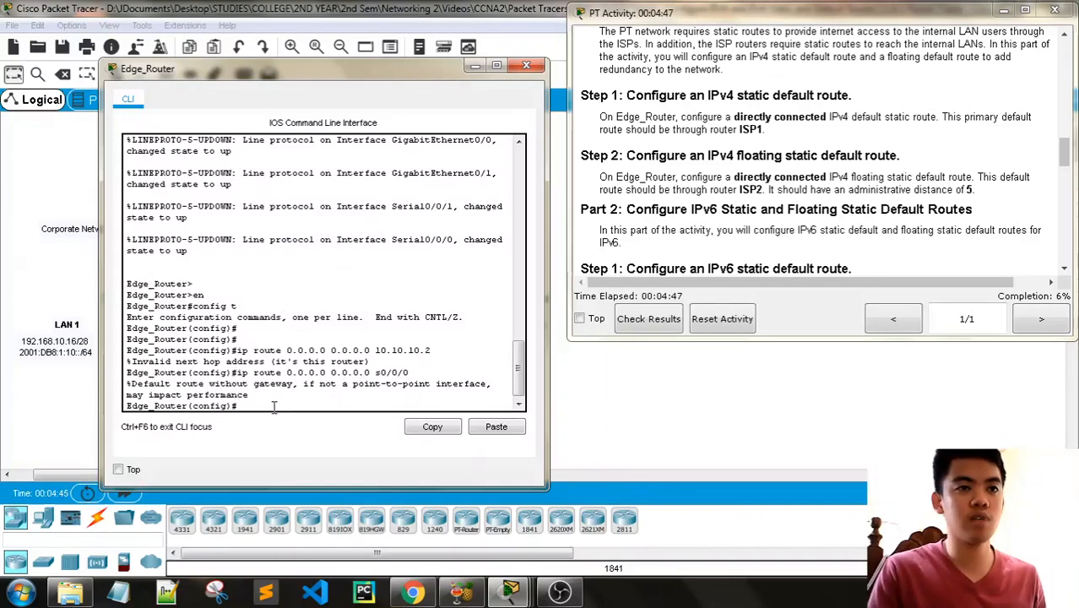
text(i)
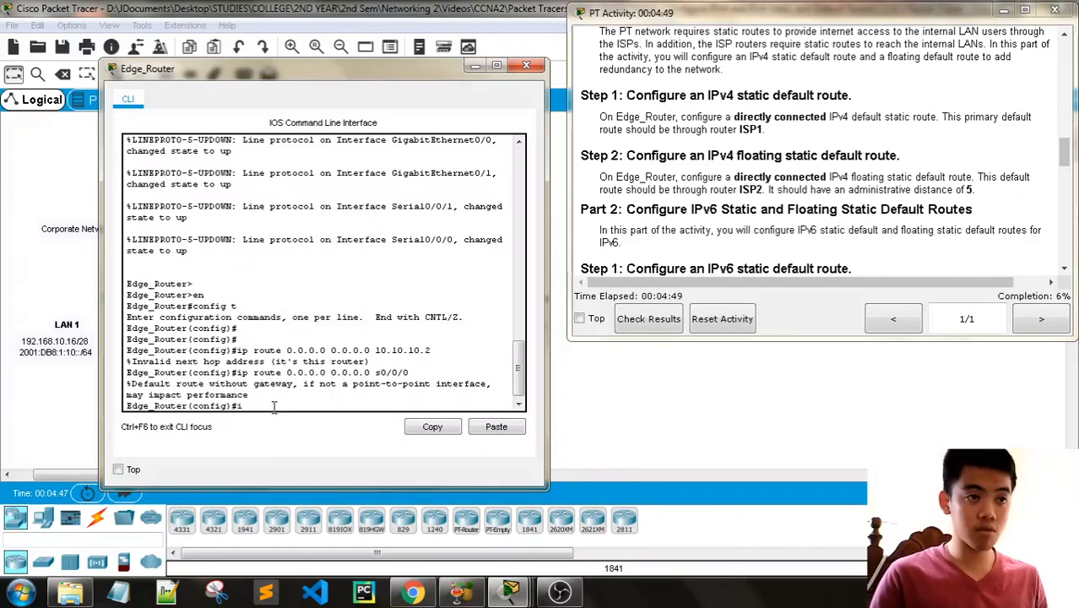
text(p route)
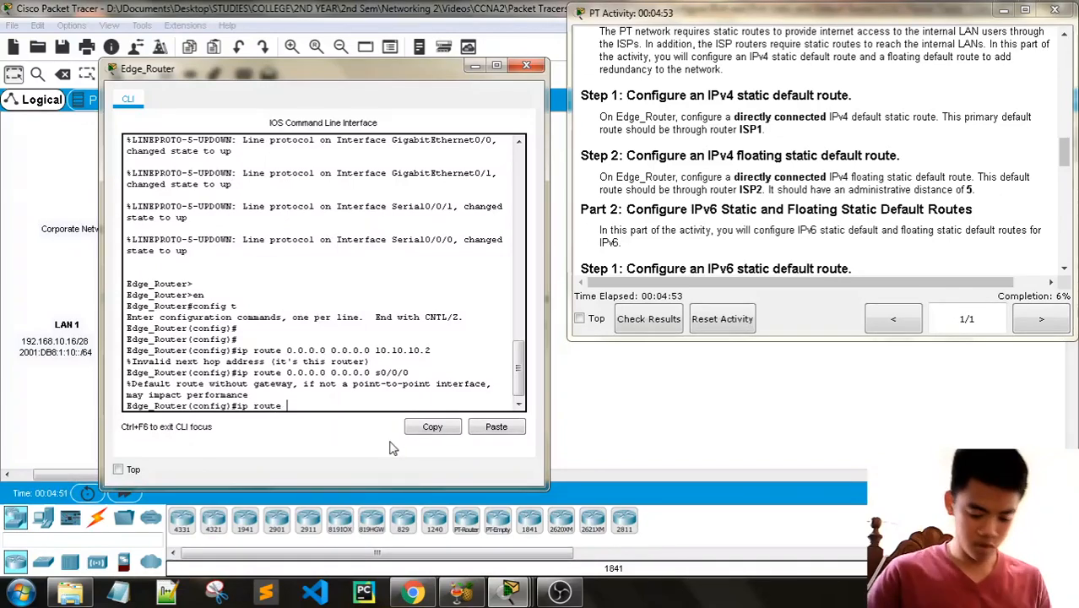
text( 0.0.0.0 0.0.0.0)
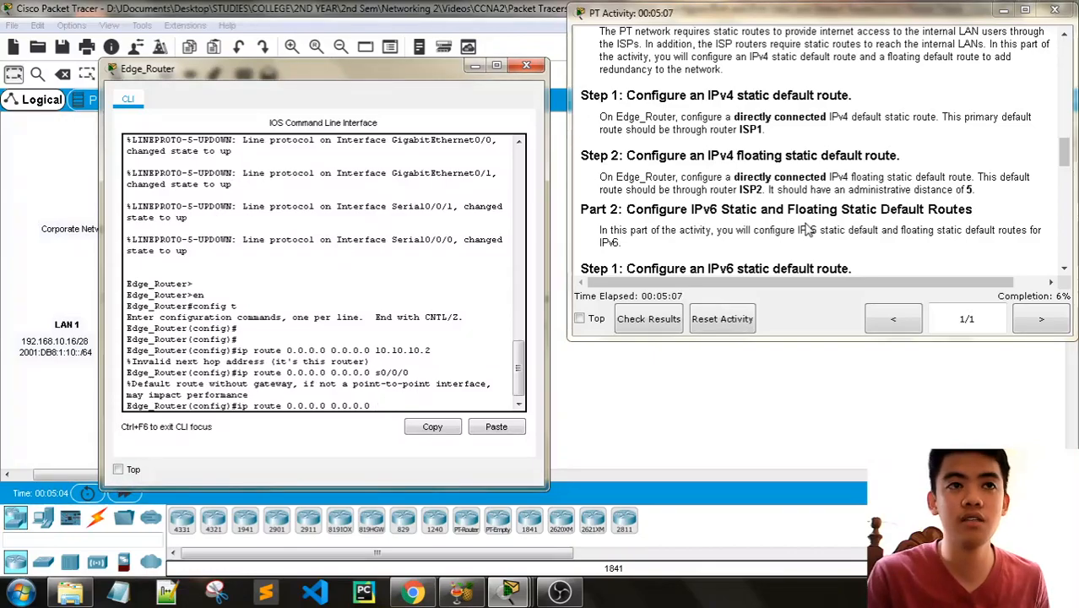
scroll(808, 229, up, 1)
scroll(808, 229, up, 10)
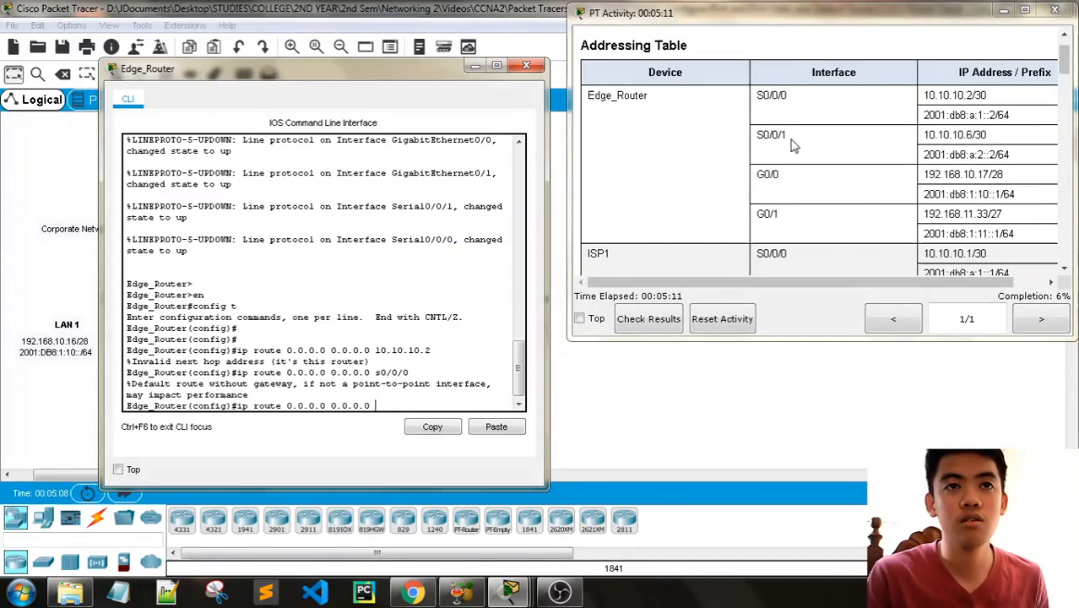
drag(319, 77, 348, 98)
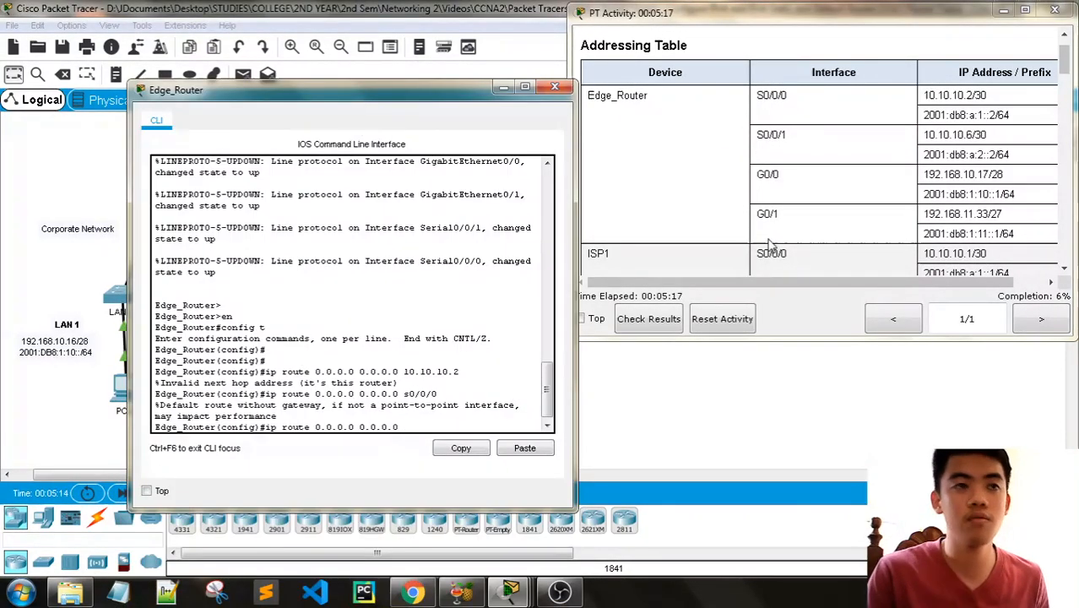
text(s0)
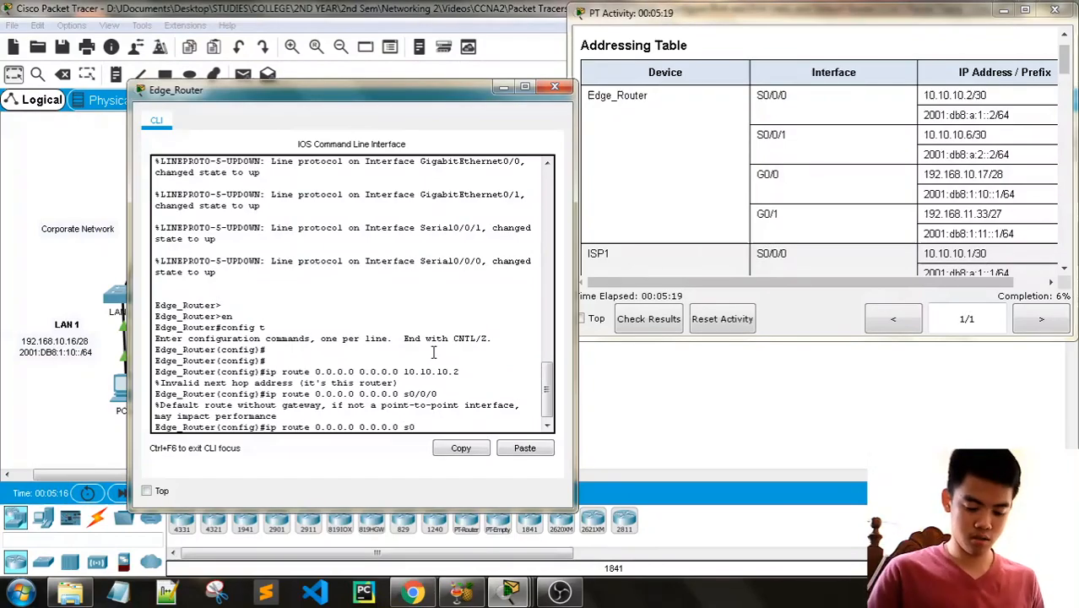
text(/0/1)
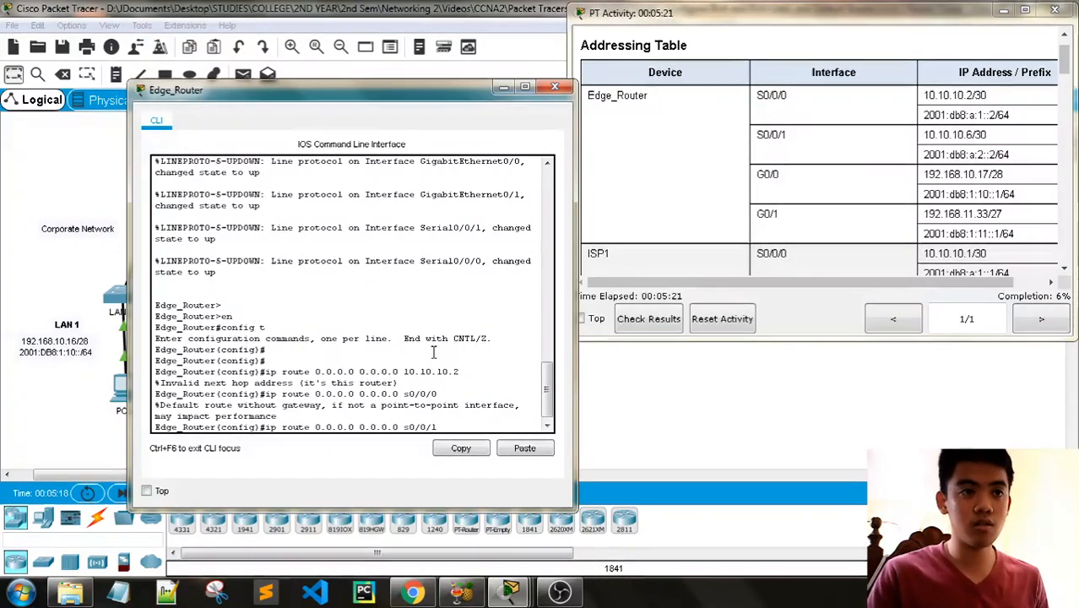
scroll(1050, 101, down, 3)
scroll(1050, 102, down, 10)
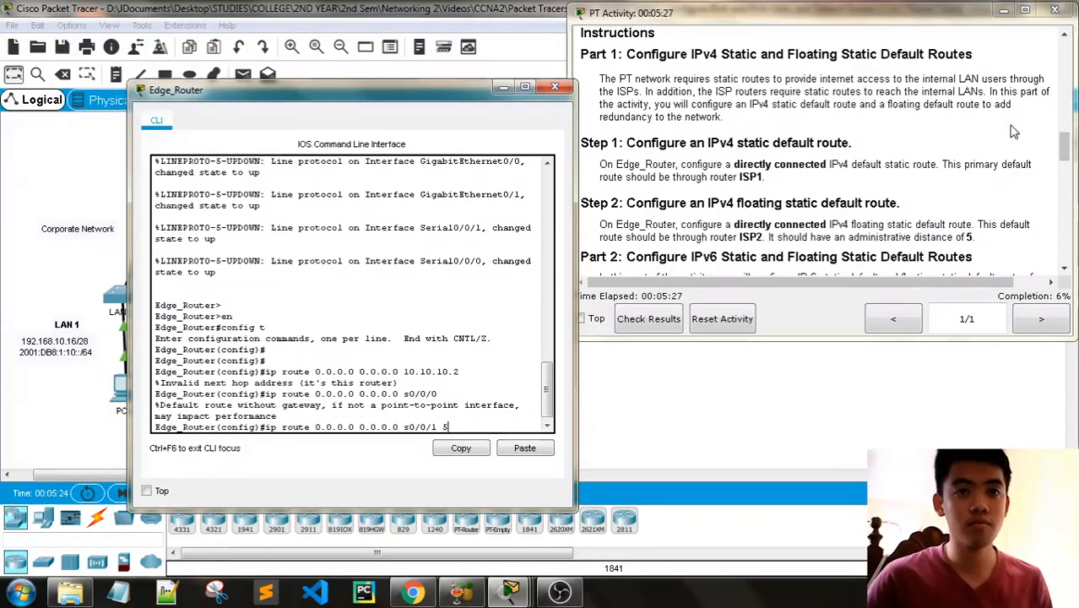
key(Return)
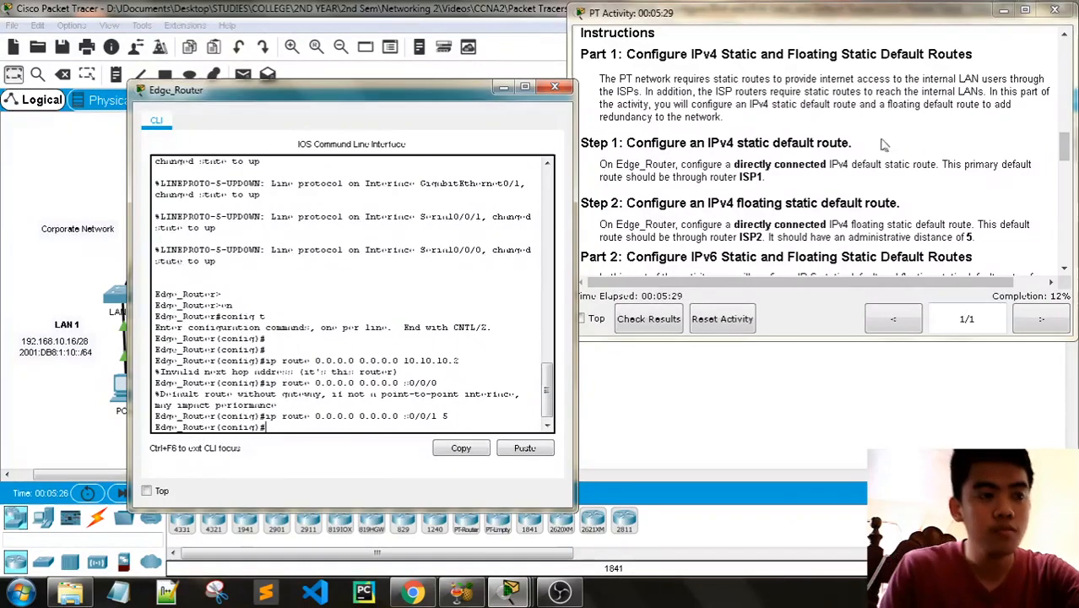
- Read the Part 2 instructions for the IPv6 static and floating default routes and examine the Edge_Router links in the topology
scroll(891, 148, down, 5)
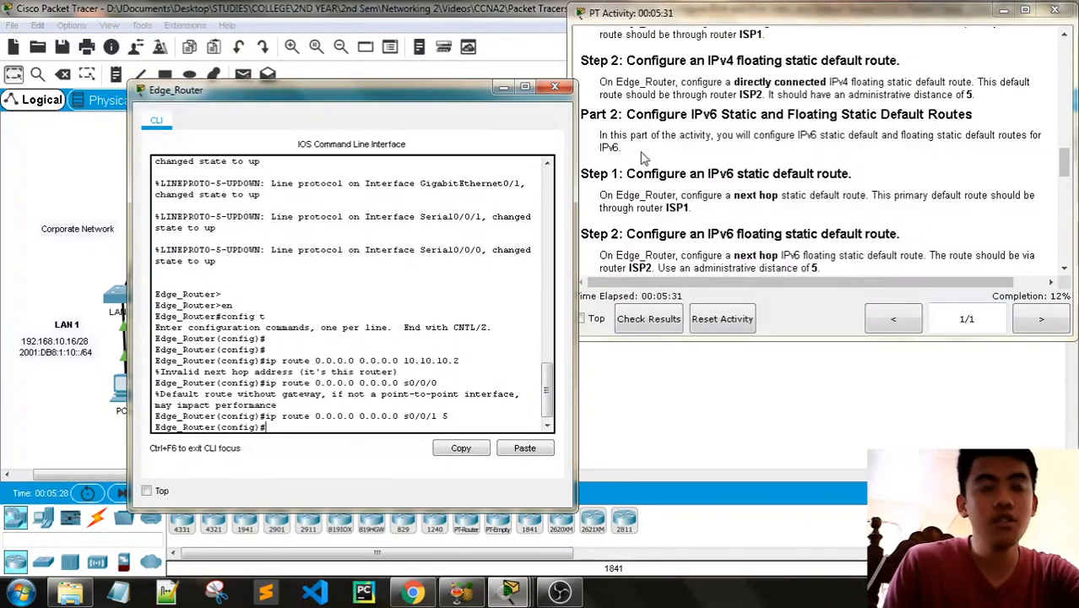
drag(400, 94, 315, 75)
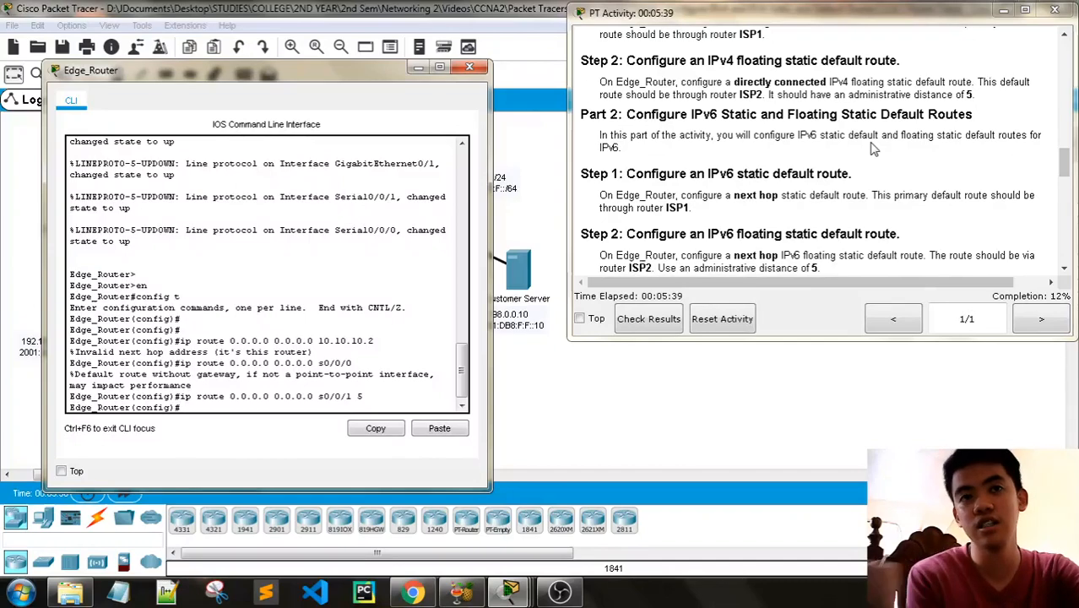
scroll(808, 165, down, 1)
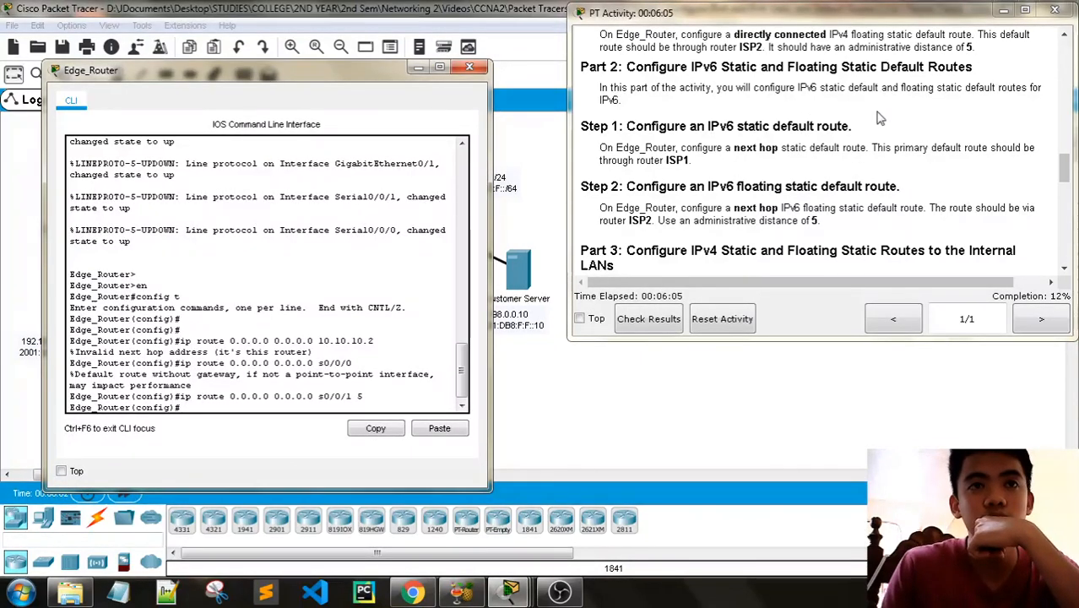
scroll(781, 164, up, 1)
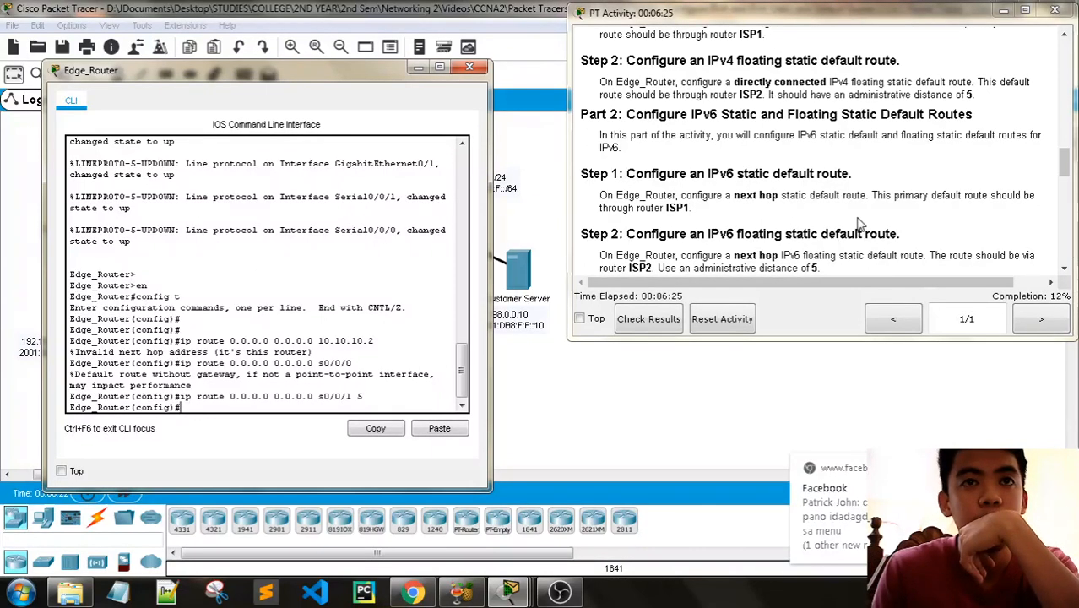
scroll(859, 223, down, 1)
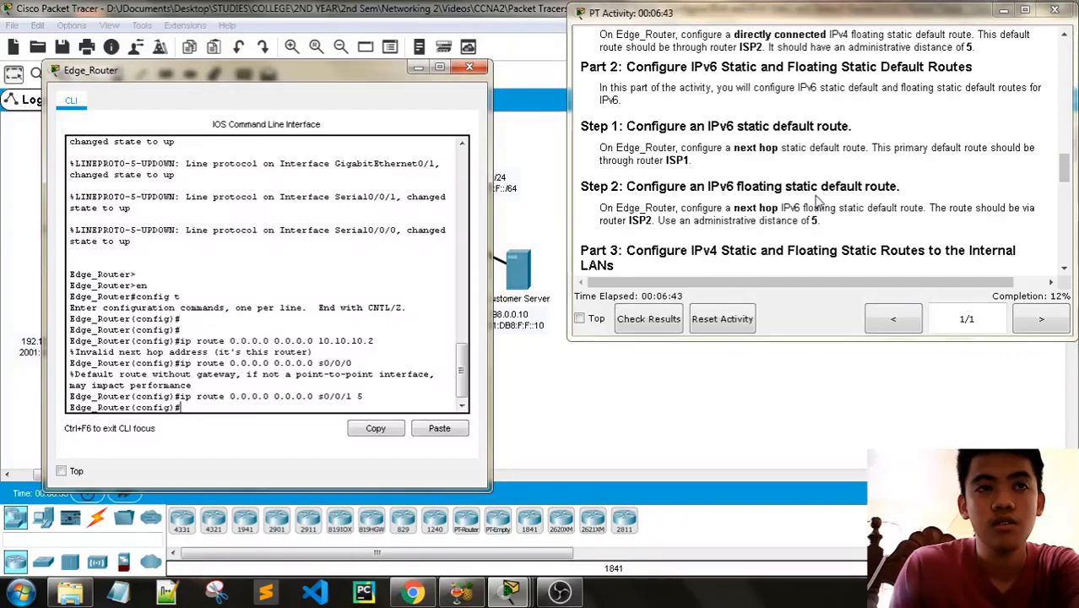
drag(330, 80, 366, 264)
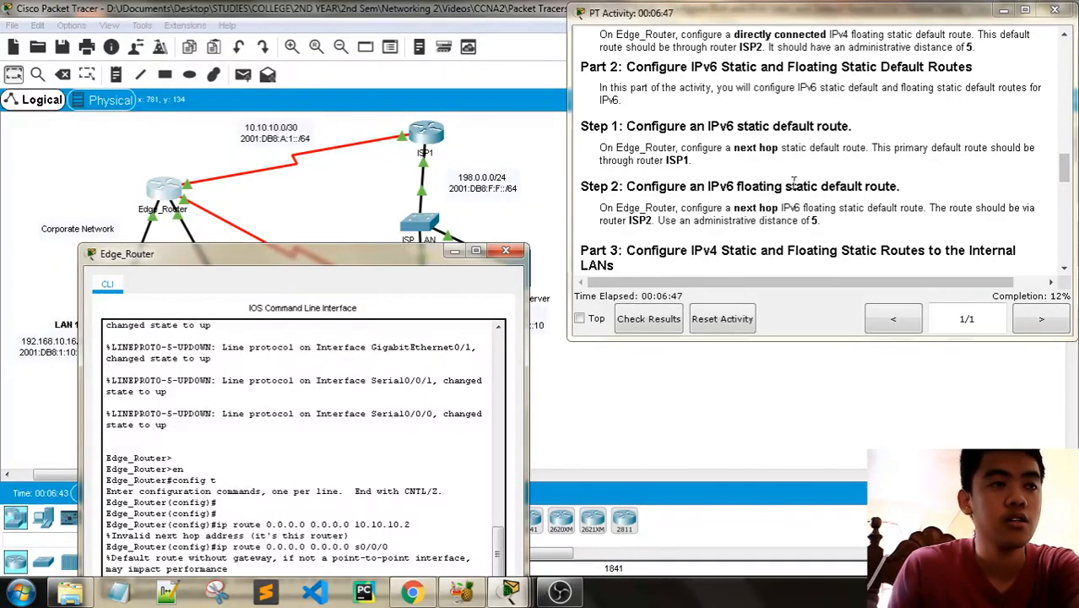
scroll(794, 184, up, 5)
scroll(794, 184, down, 3)
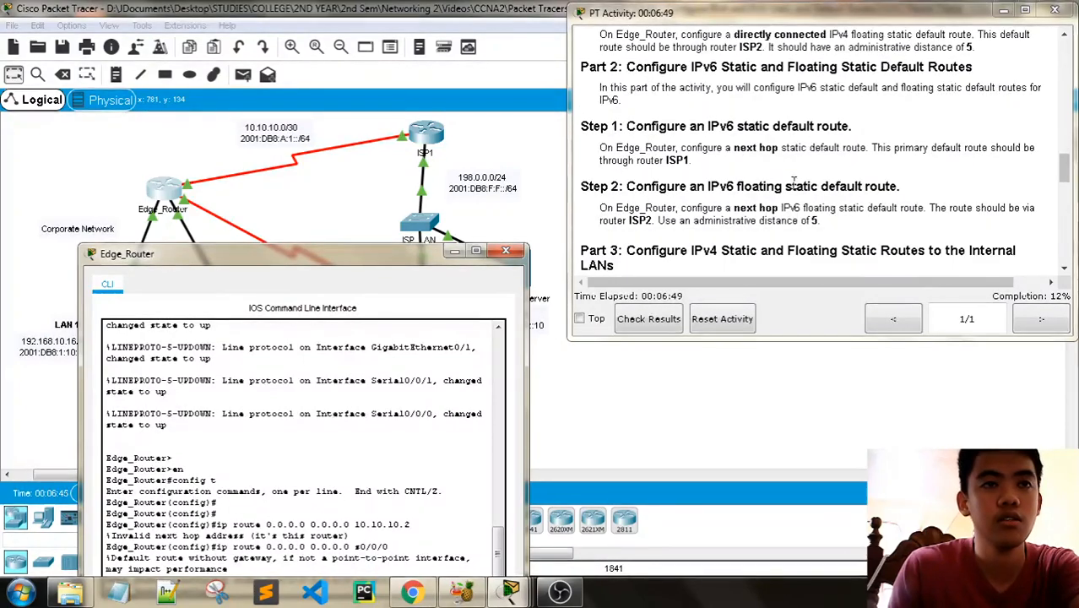
drag(397, 255, 386, 80)
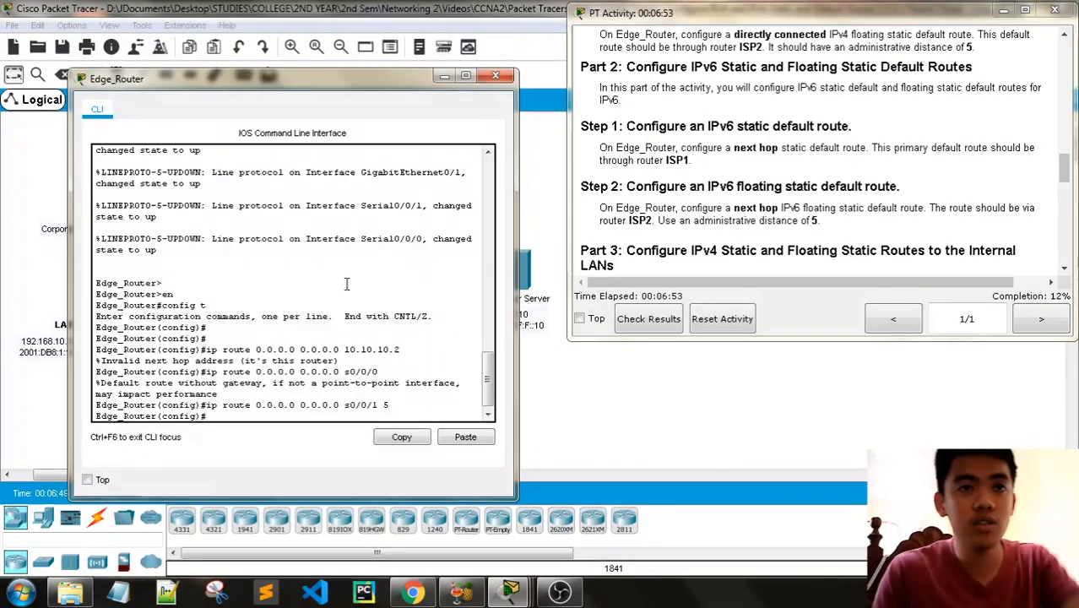
- Try to configure Edge_Router's next-hop IPv6 default route through ISP1 as ipv6 route ::/0 10.10.10.1, consulting the topology and addressing table
text(ip)
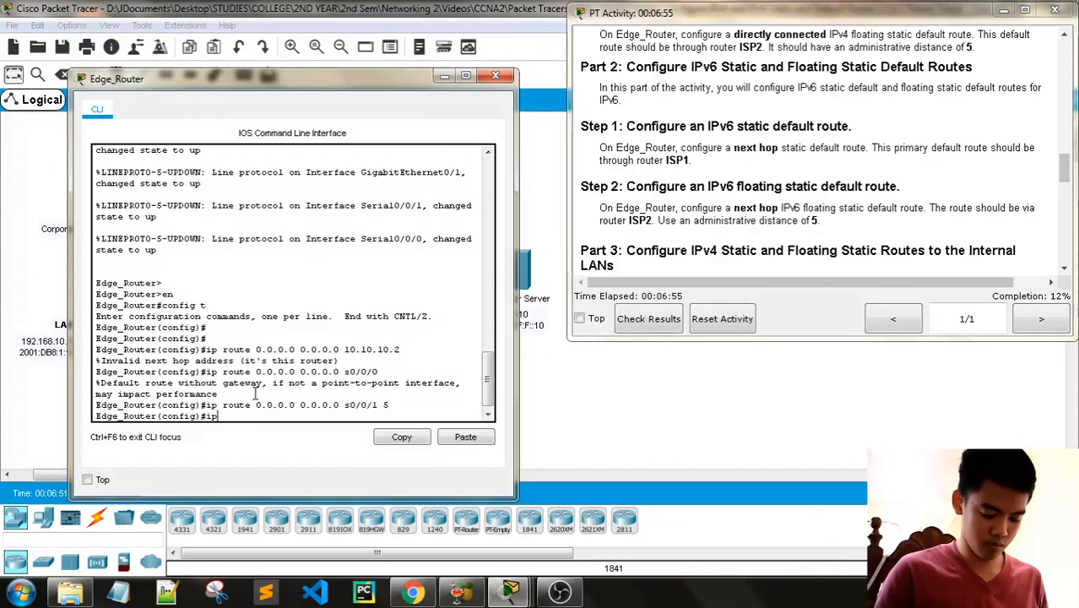
text(v6 route)
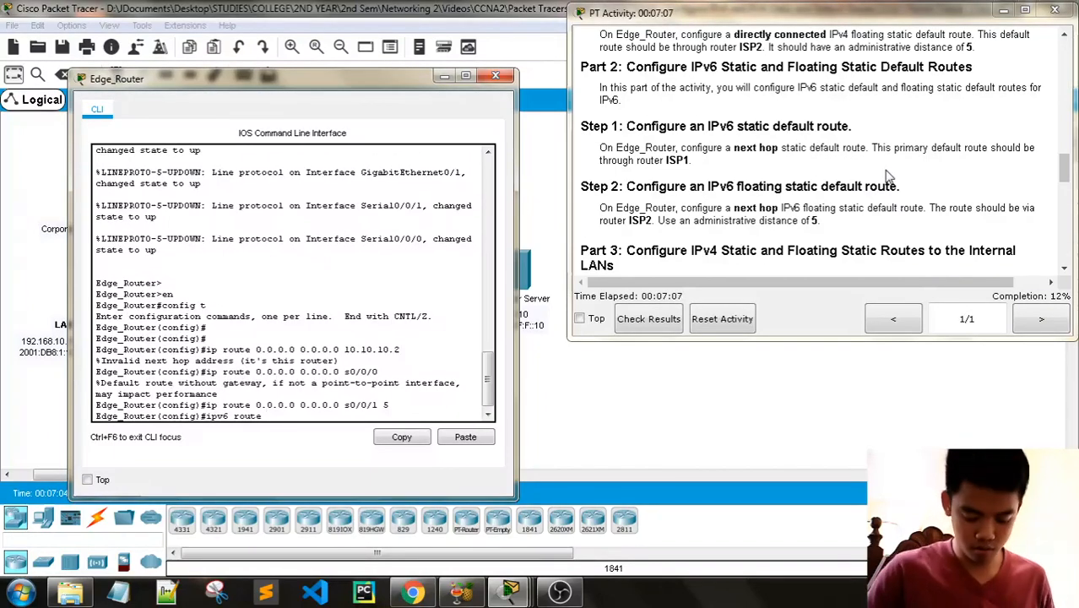
text(::/0)
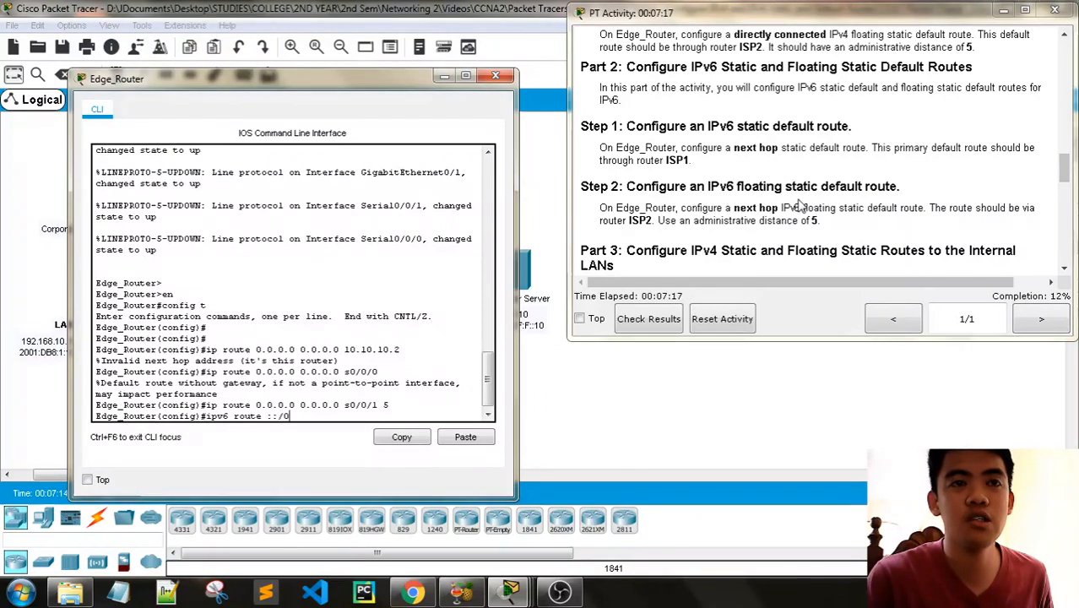
scroll(844, 211, up, 1)
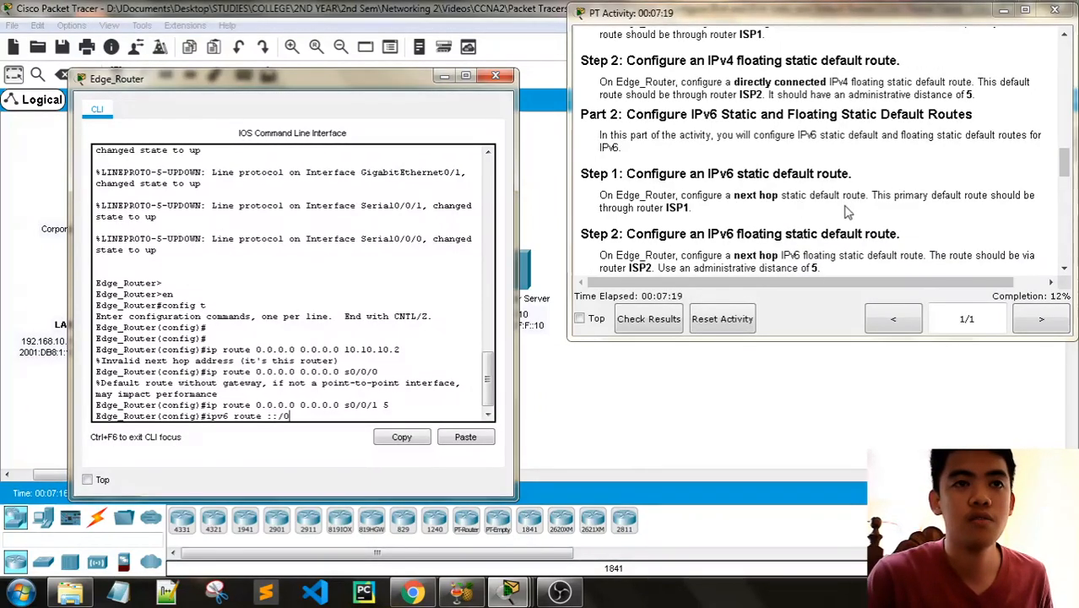
drag(254, 78, 264, 231)
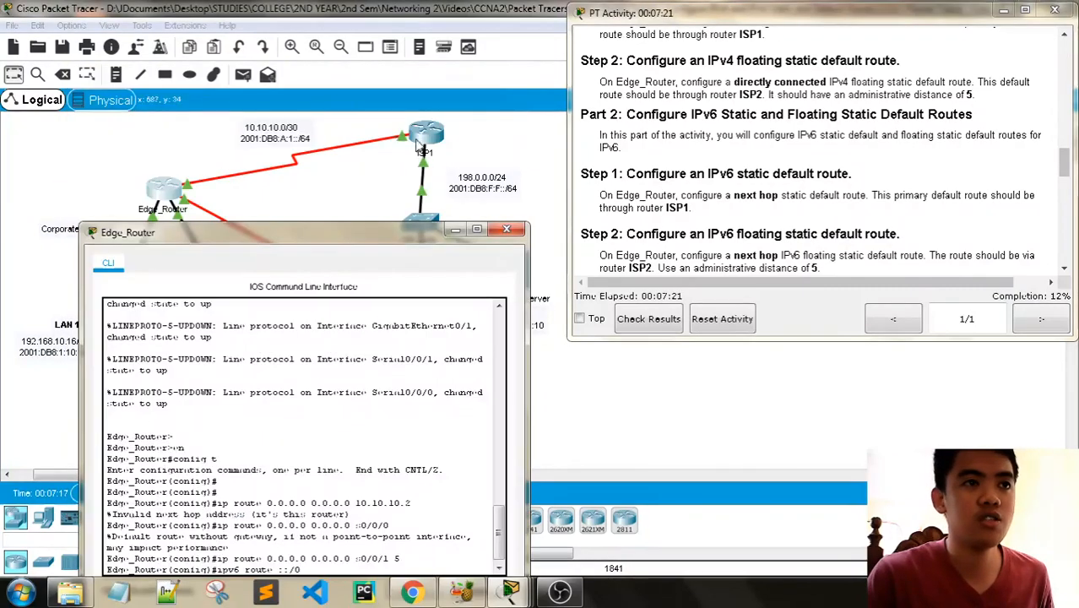
scroll(472, 149, up, 10)
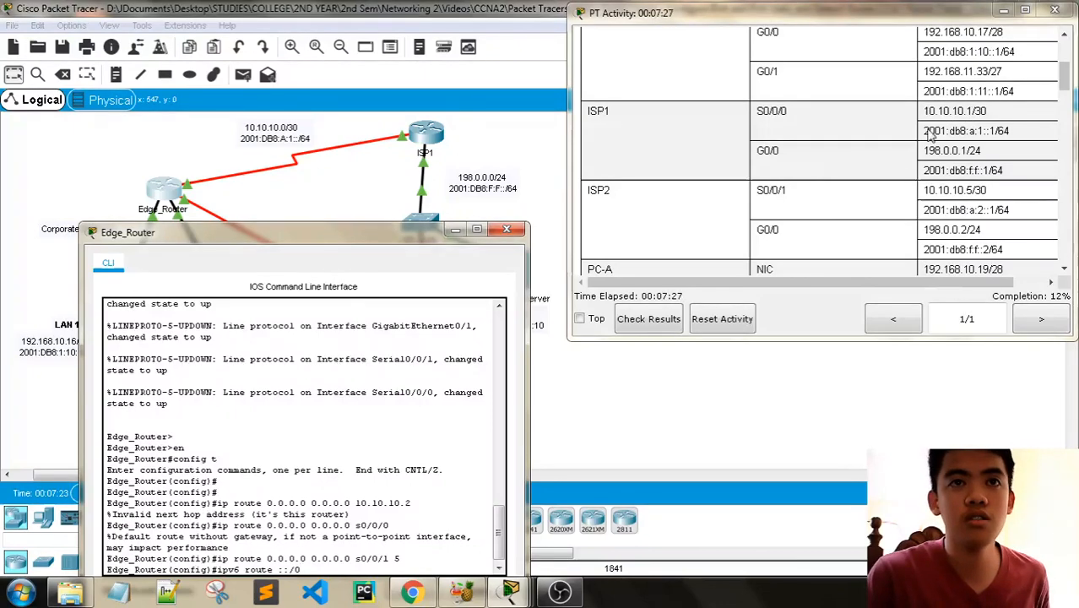
drag(279, 232, 302, 79)
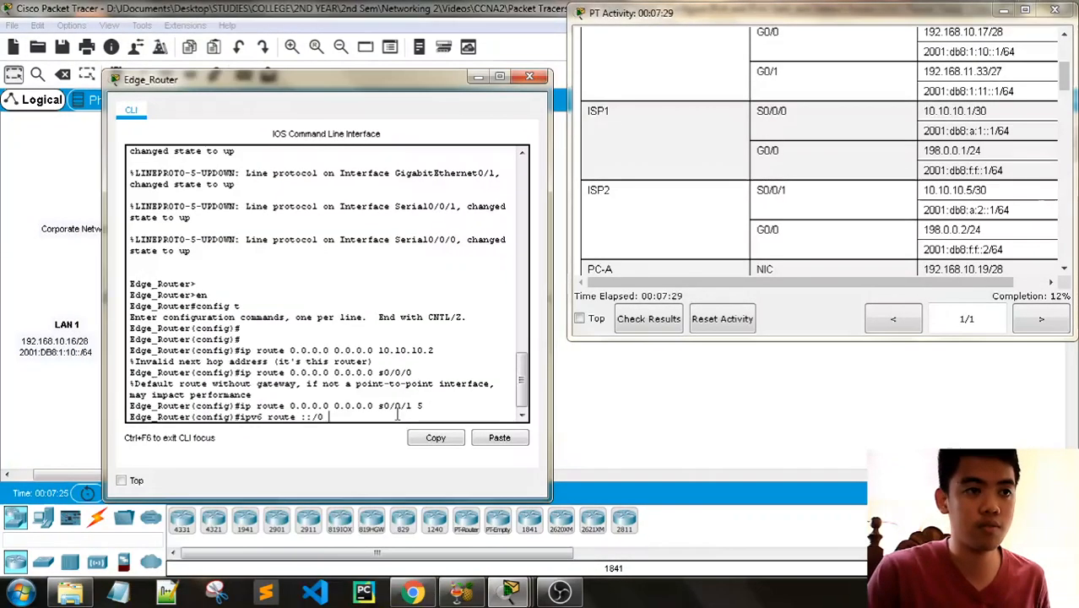
text(10.10.10)
text(.1)
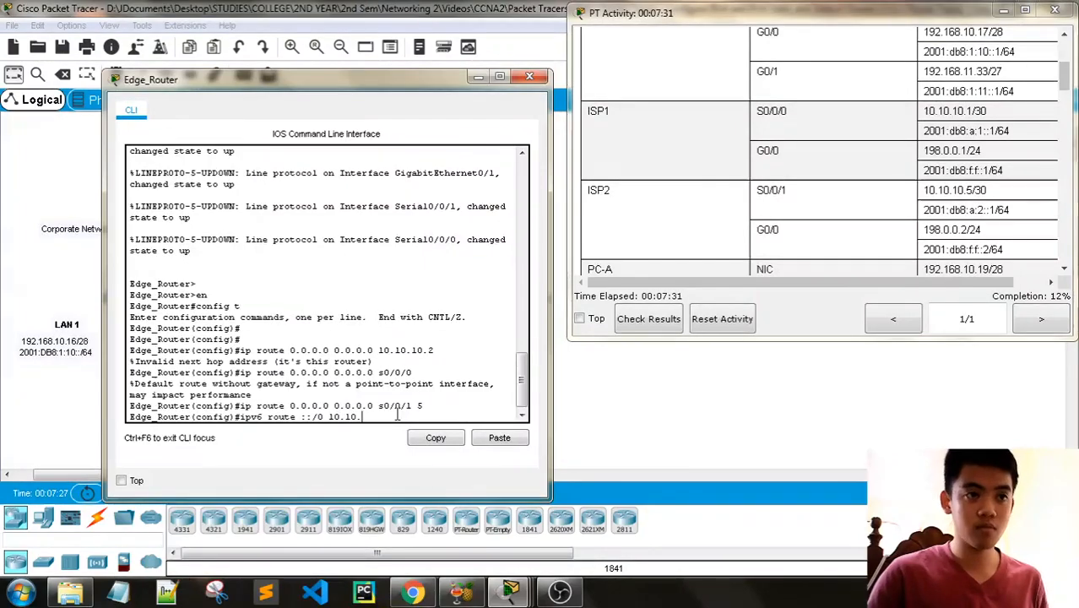
scroll(802, 182, down, 15)
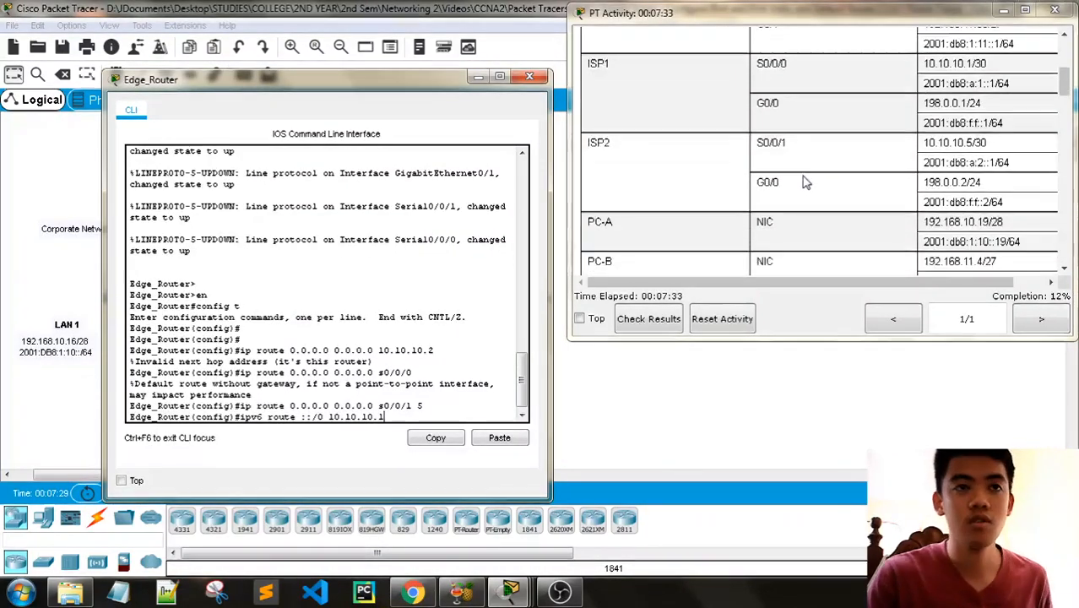
scroll(803, 182, down, 1)
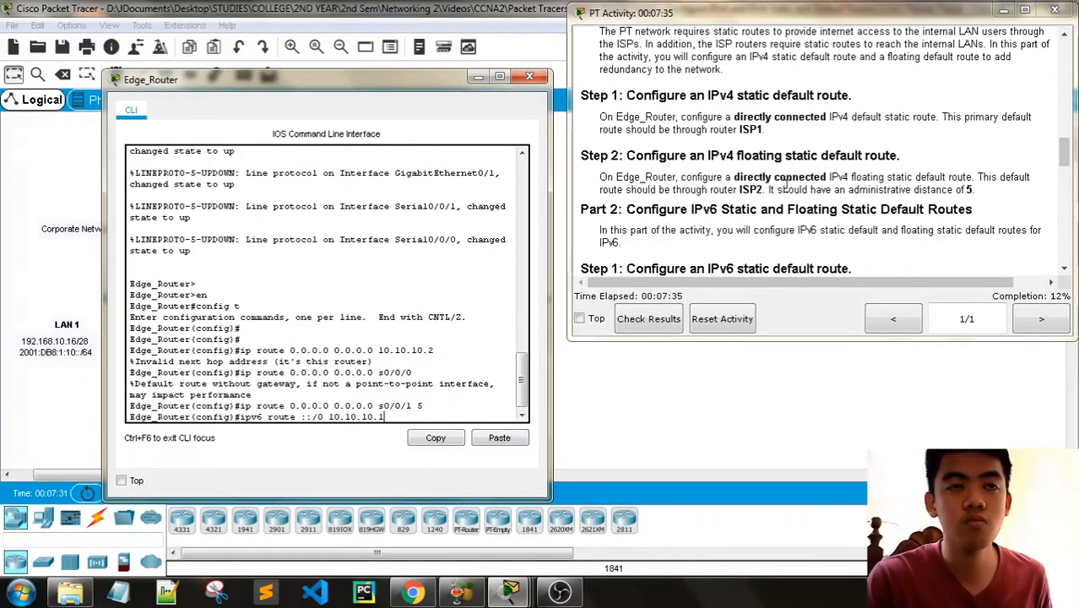
scroll(757, 189, down, 1)
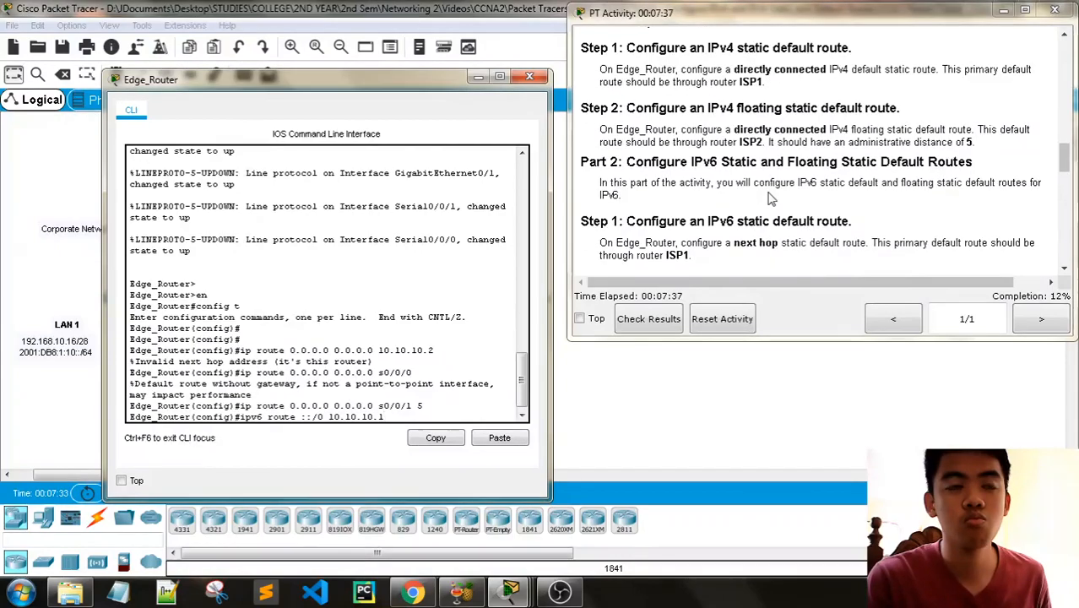
scroll(769, 197, down, 2)
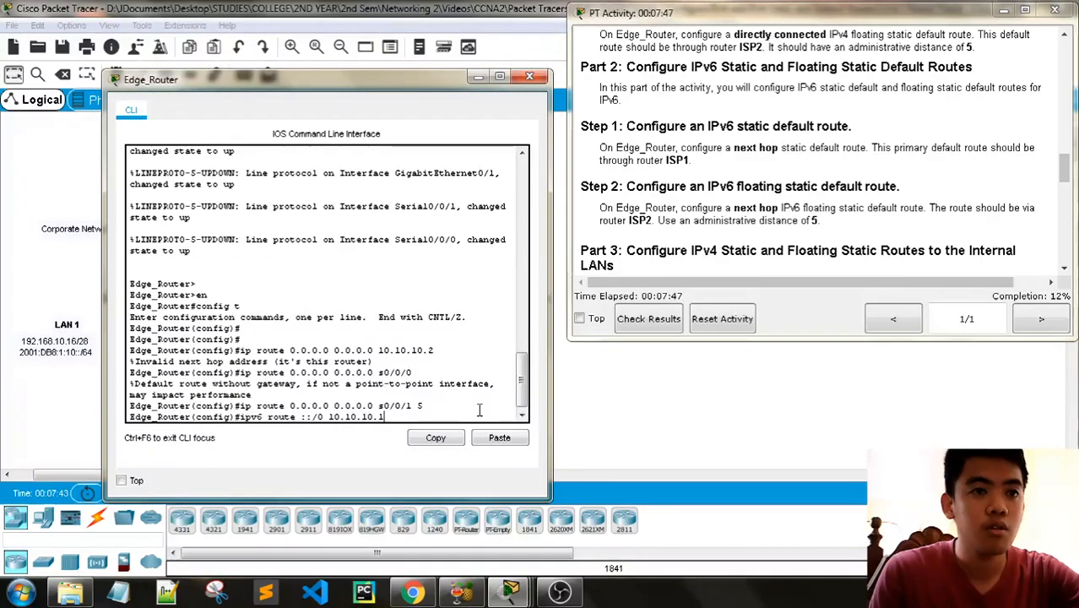
key(Return)
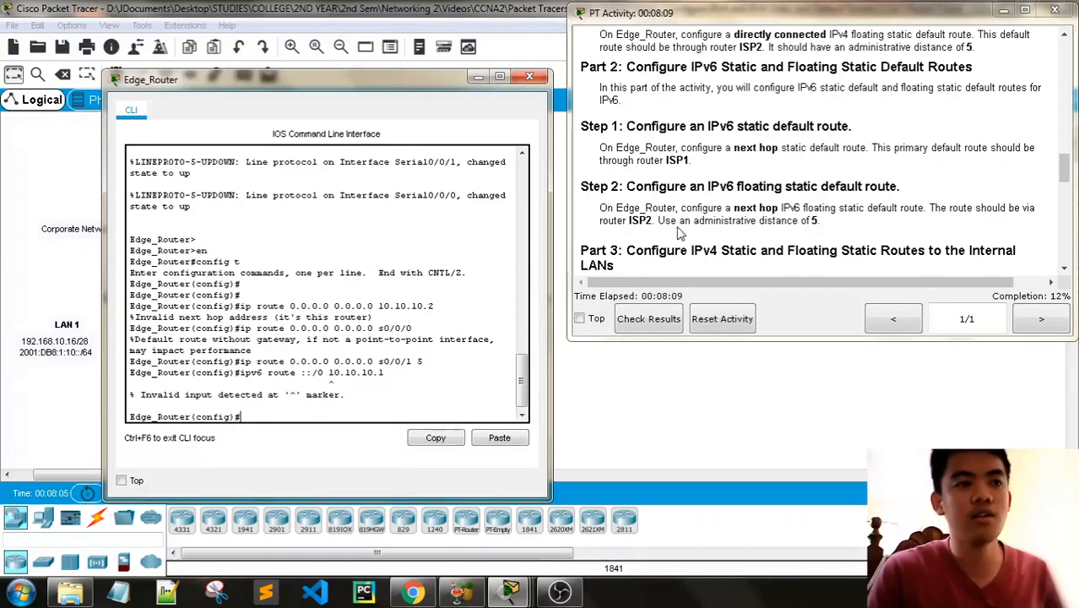
- Look up ISP1's addresses, recall the previous ipv6 route command and remove its IPv4 next hop, leaving ipv6 route ::/0
scroll(692, 226, up, 10)
scroll(692, 226, down, 3)
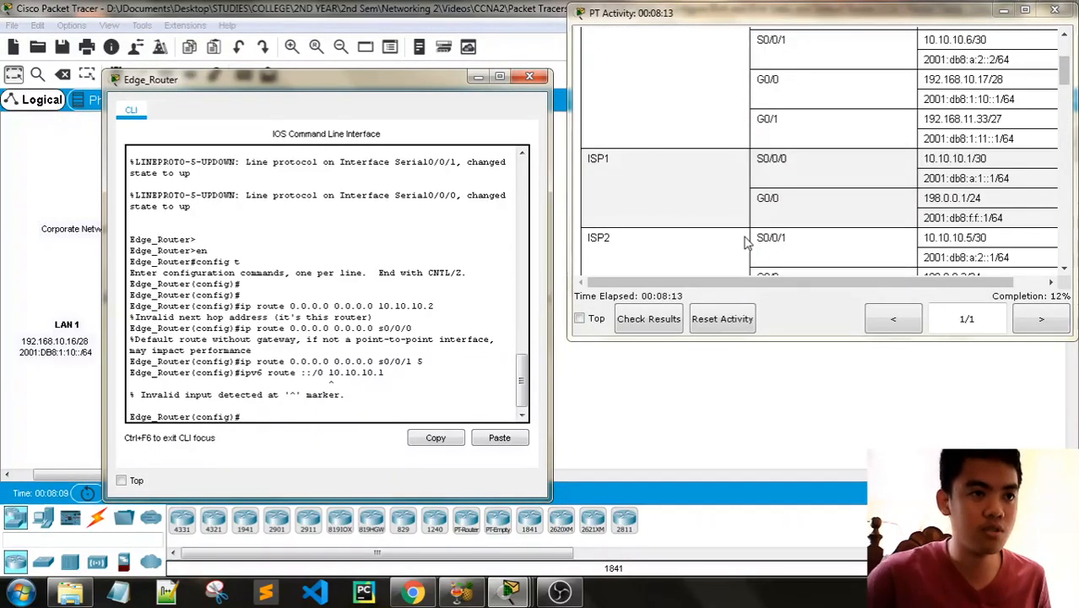
key(Up)
key(BackSpace)
key(BackSpace)
key(BackSpace)
key(BackSpace)
key(BackSpace)
key(BackSpace)
key(BackSpace)
key(BackSpace)
key(BackSpace)
key(BackSpace)
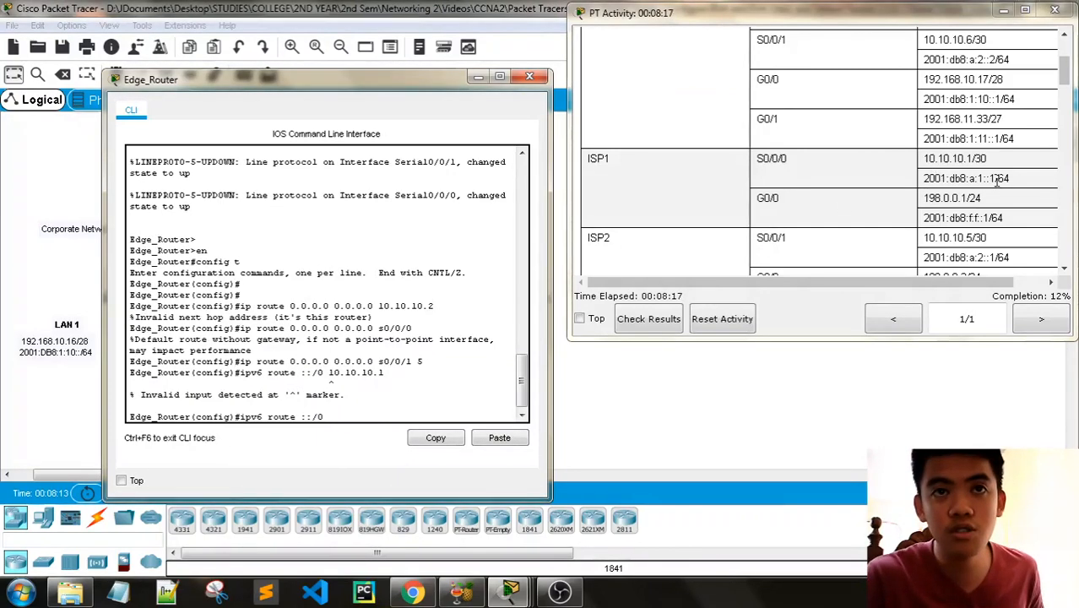
- Copy ISP1's S0/0/0 IPv6 address 2001:db8:a:1::1 from the addressing table into the Edge_Router command prompt
drag(996, 180, 920, 186)
key(ctrl+c)
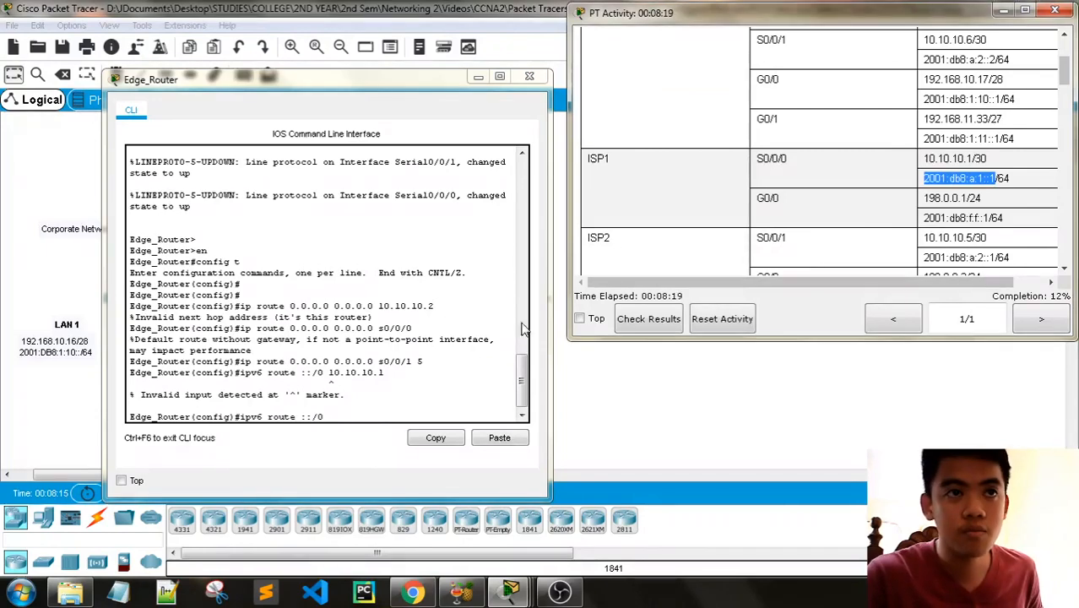
click(341, 415)
right_click(351, 417)
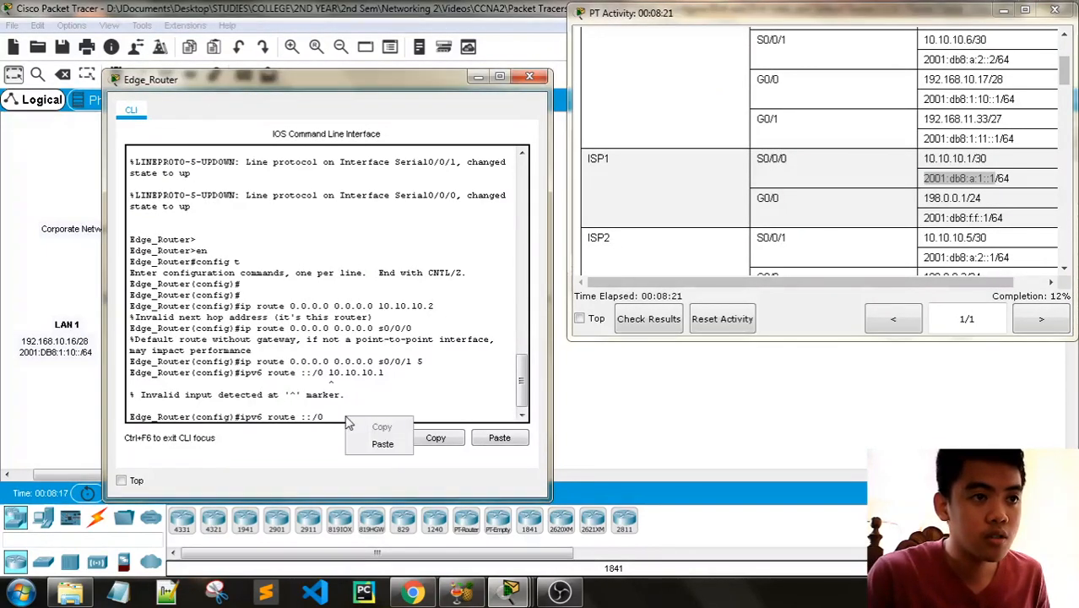
click(378, 440)
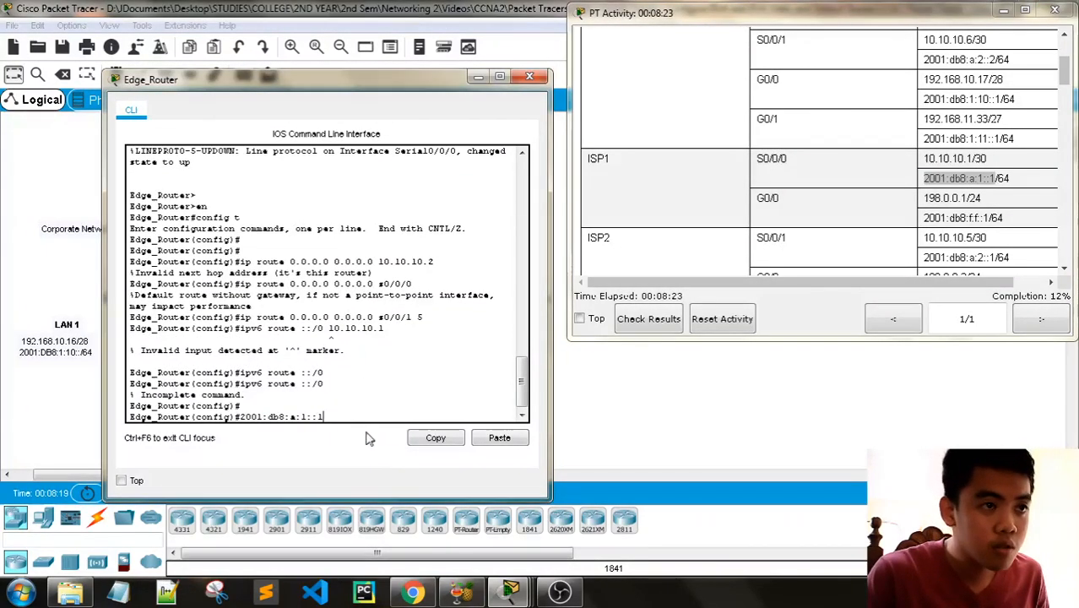
drag(254, 389, 242, 386)
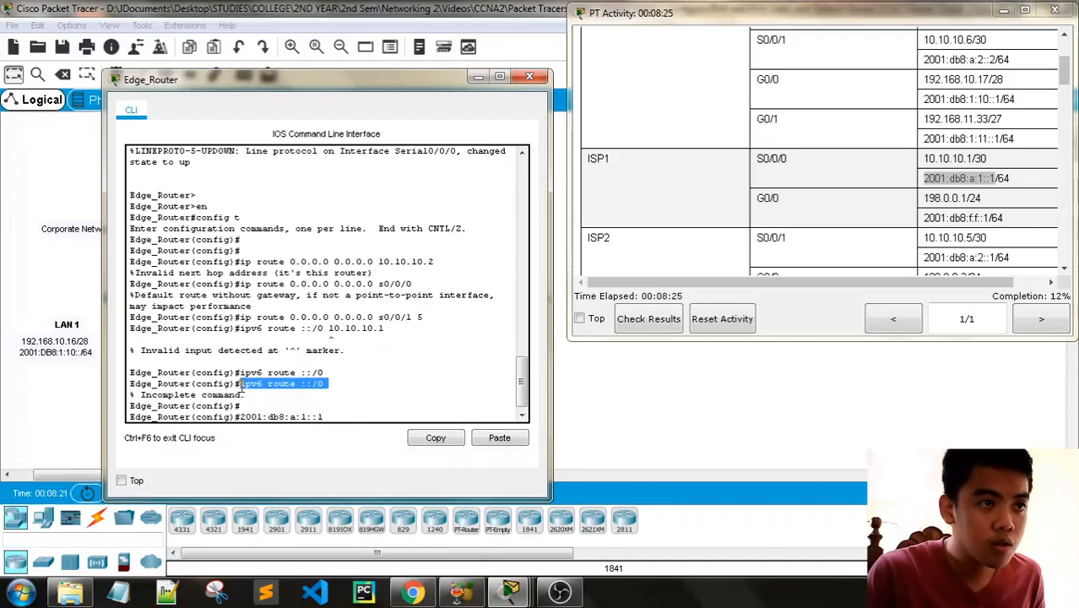
click(290, 417)
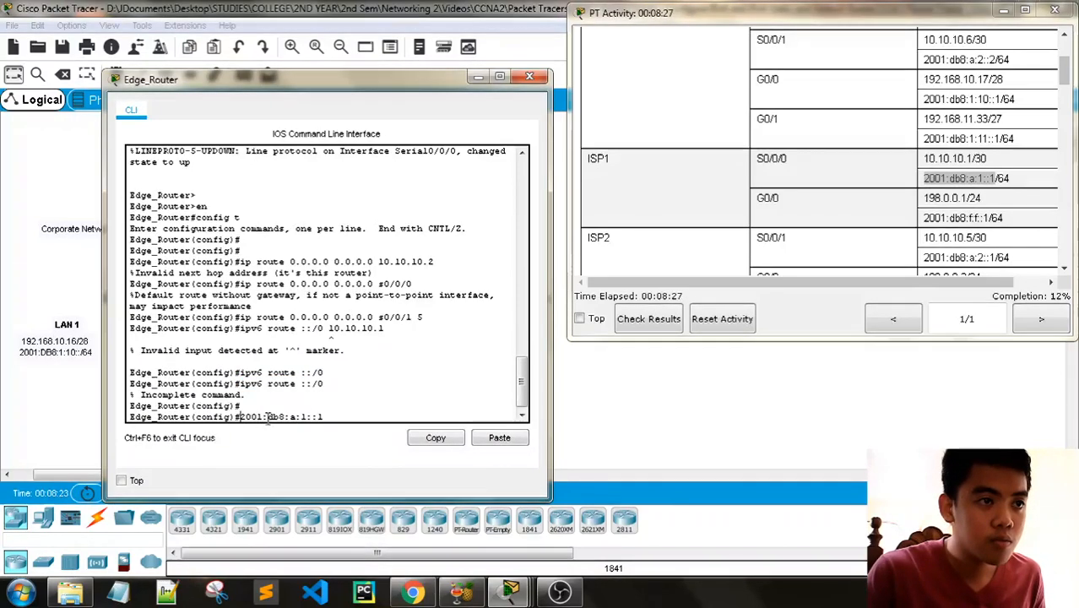
text(v6 )
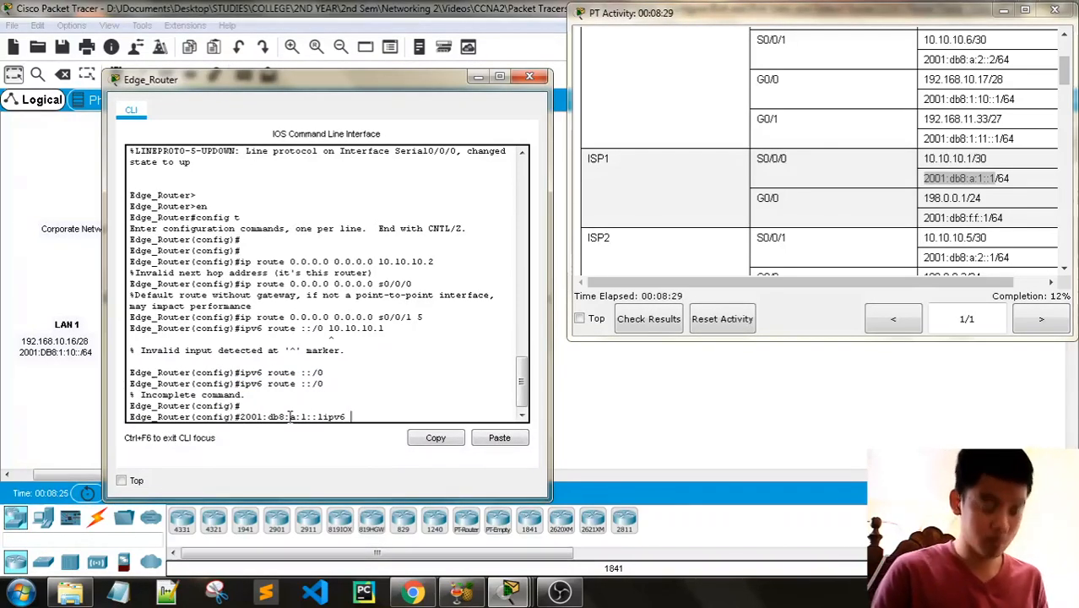
text(route ::)
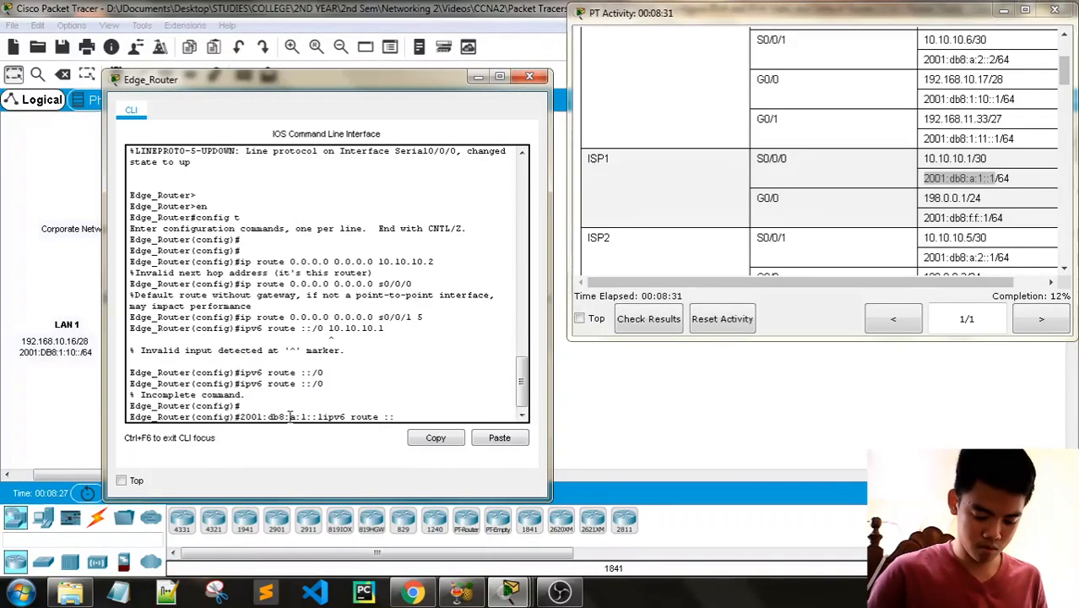
text(/0)
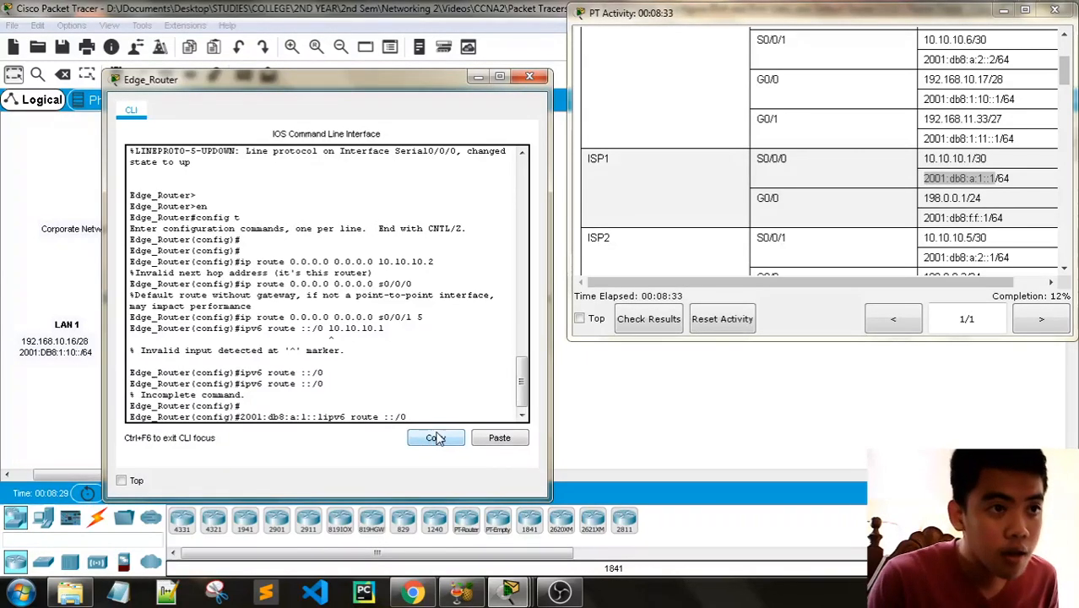
key(BackSpace)
key(BackSpace)
key(BackSpace)
key(BackSpace)
key(BackSpace)
key(BackSpace)
key(BackSpace)
key(BackSpace)
key(BackSpace)
key(BackSpace)
key(BackSpace)
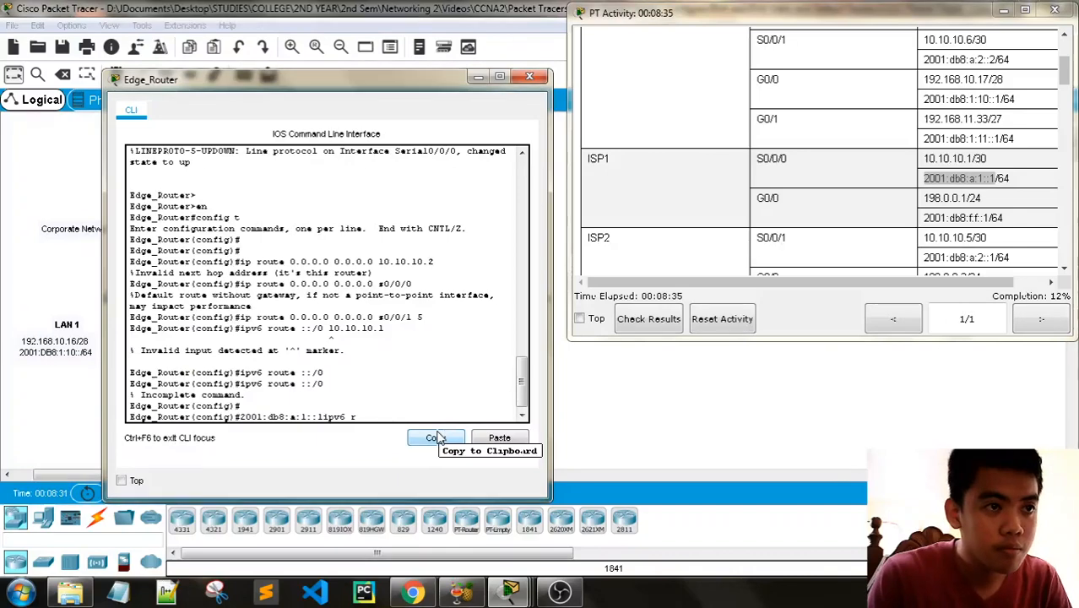
key(BackSpace)
key(BackSpace)
key(BackSpace)
key(BackSpace)
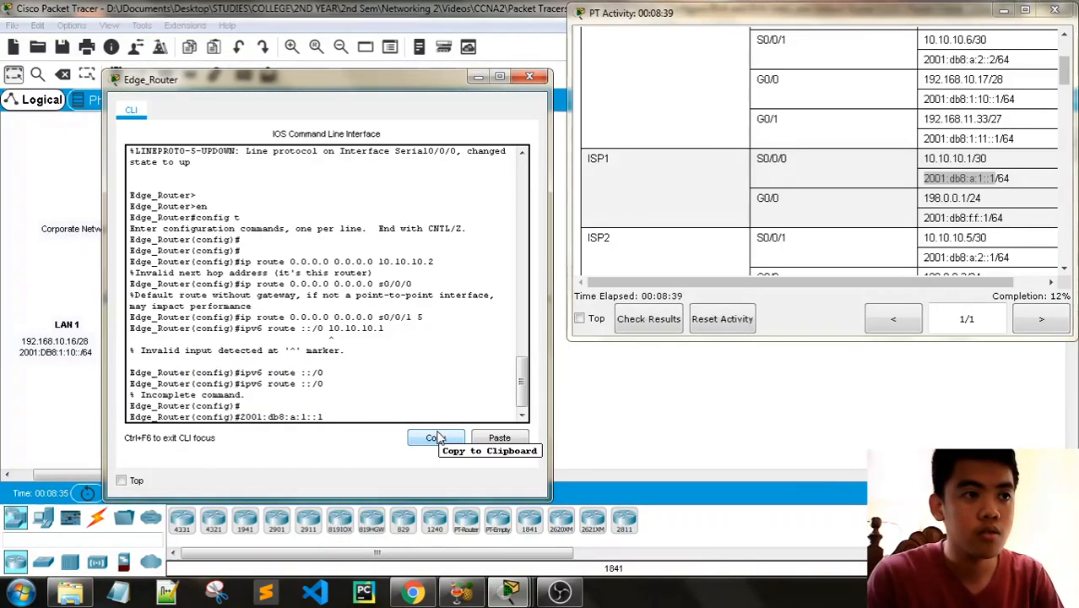
- Complete and run Edge_Router's next-hop IPv6 default route through ISP1 as ipv6 route ::/0 2001:db8:a:1::1
key(Home)
text(ipv6 route )
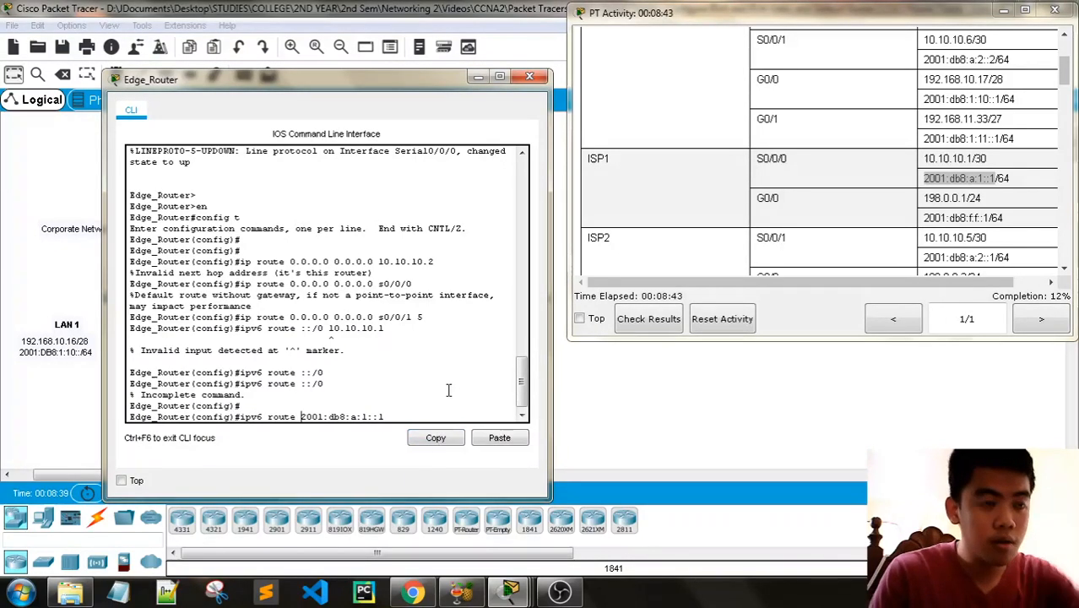
text(:)
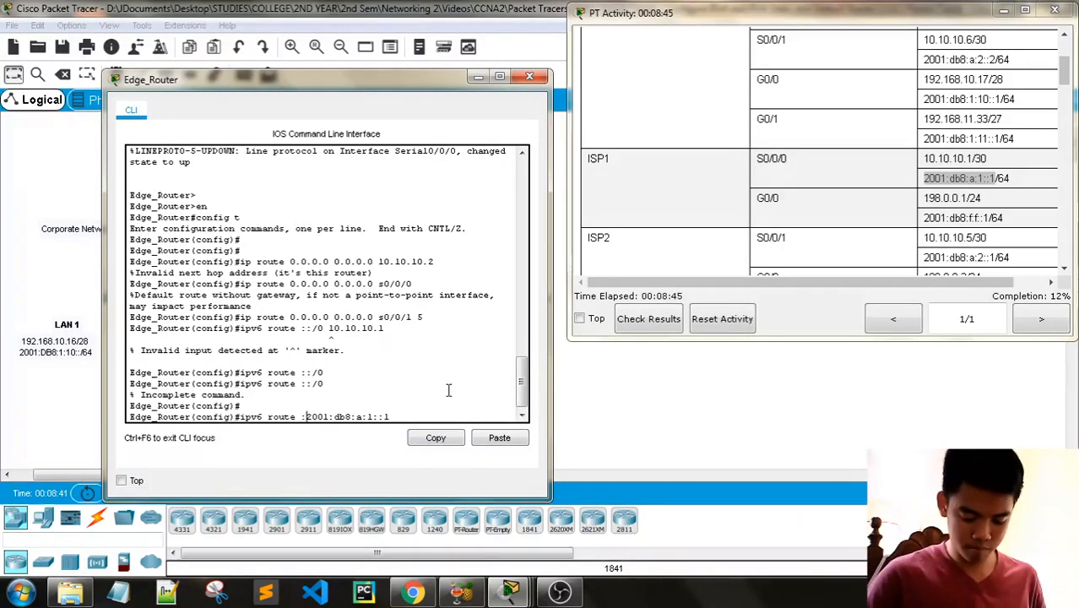
text(:/0)
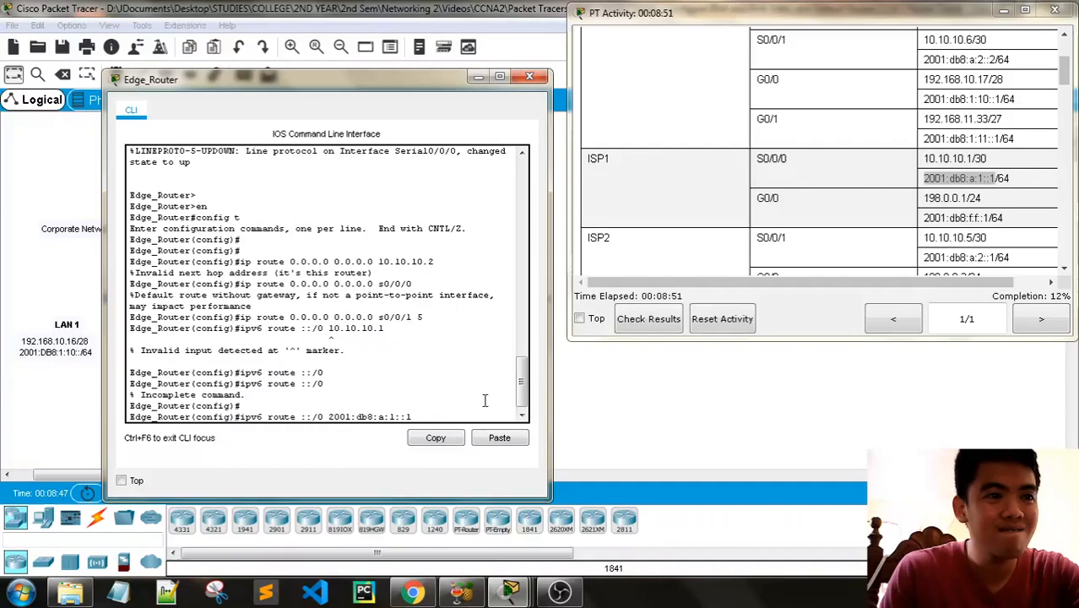
key(Return)
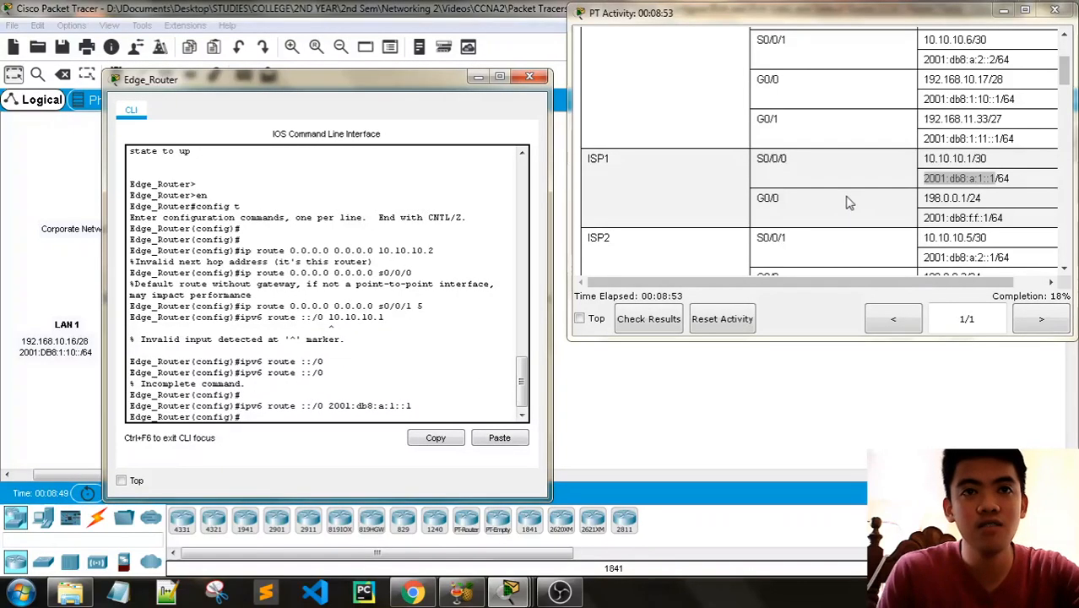
- Read the Part 2 Step 2 instructions for the next-hop IPv6 floating static default route on Edge_Router
scroll(849, 202, down, 1)
scroll(849, 203, up, 10)
scroll(848, 203, down, 5)
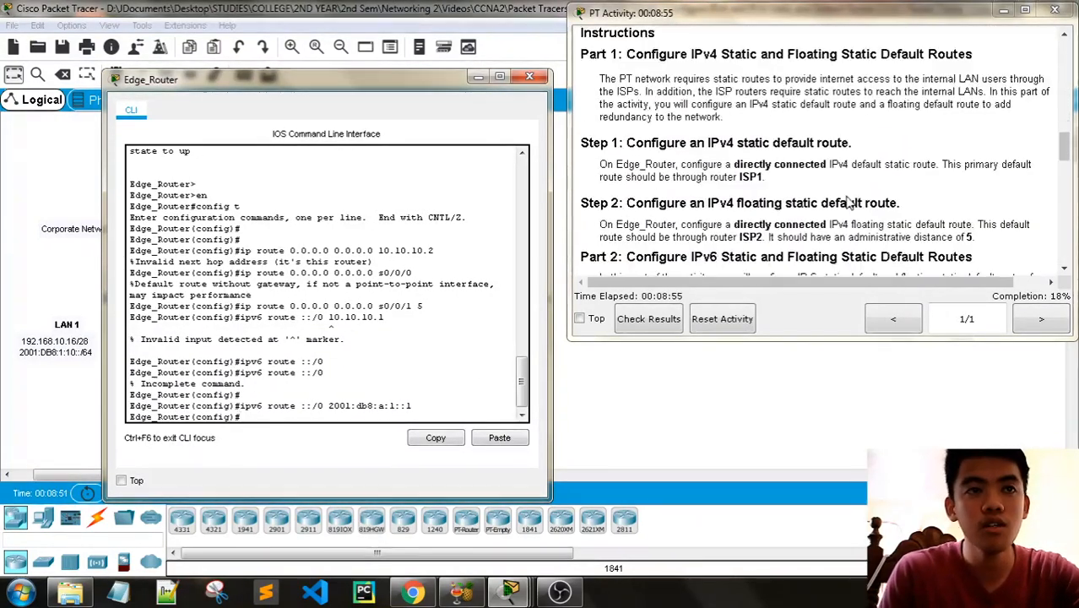
scroll(848, 203, down, 2)
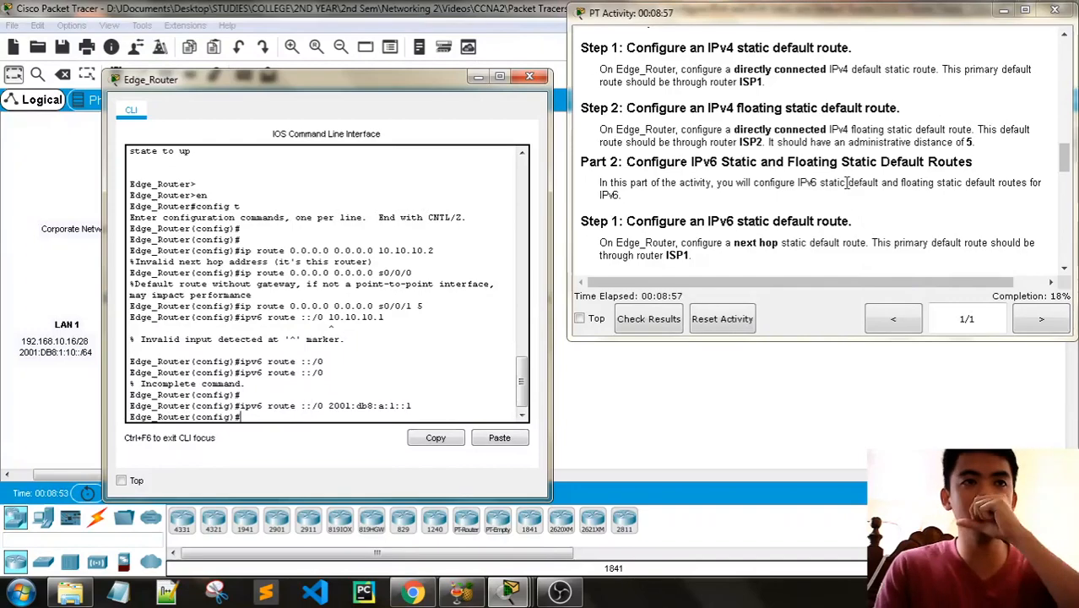
scroll(844, 183, down, 2)
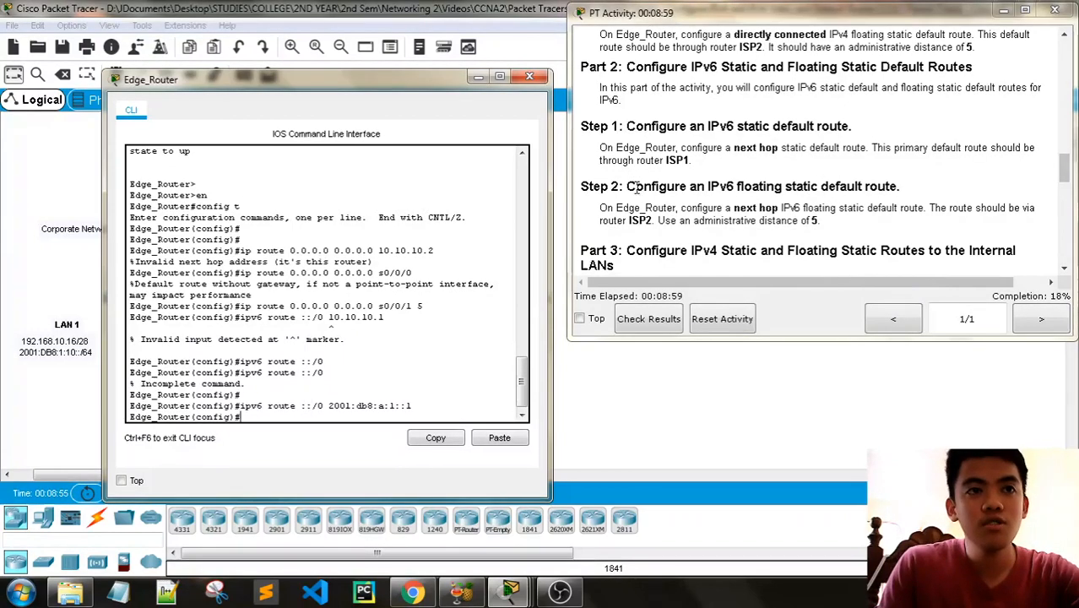
drag(738, 188, 912, 192)
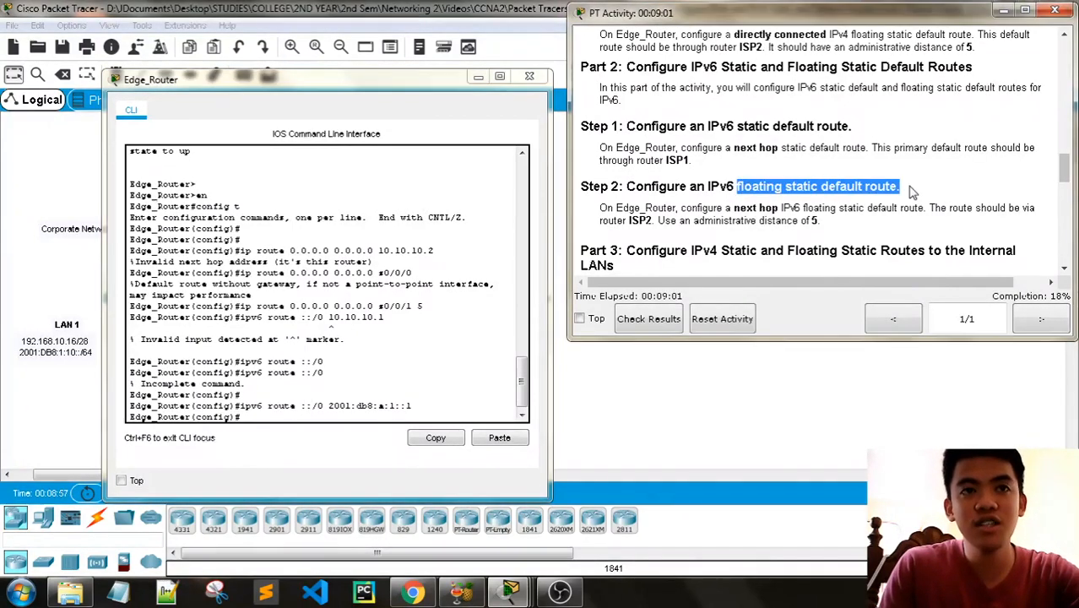
click(818, 208)
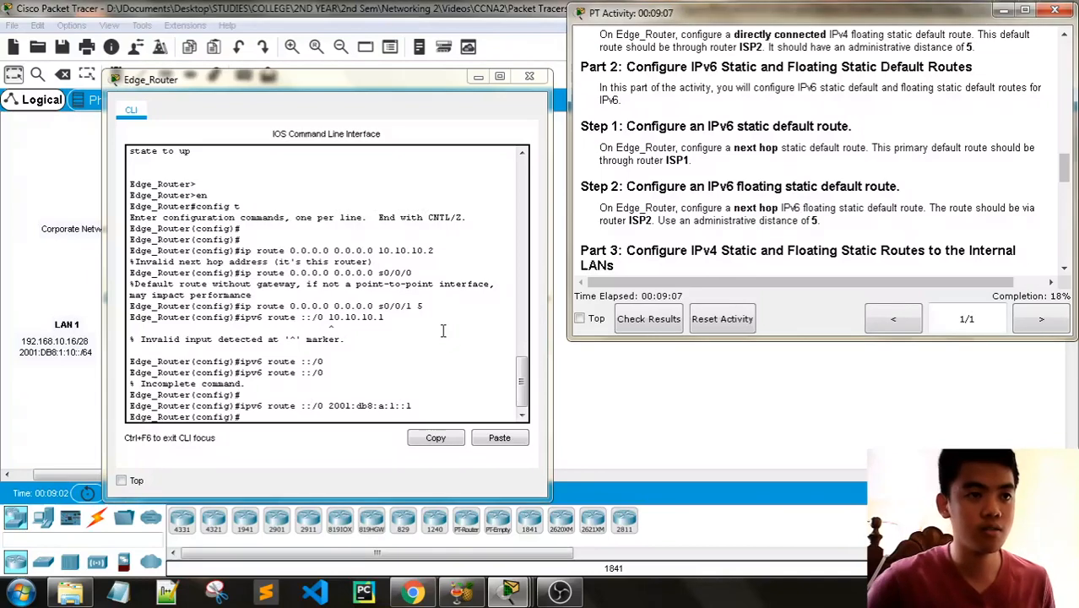
scroll(442, 330, up, 1)
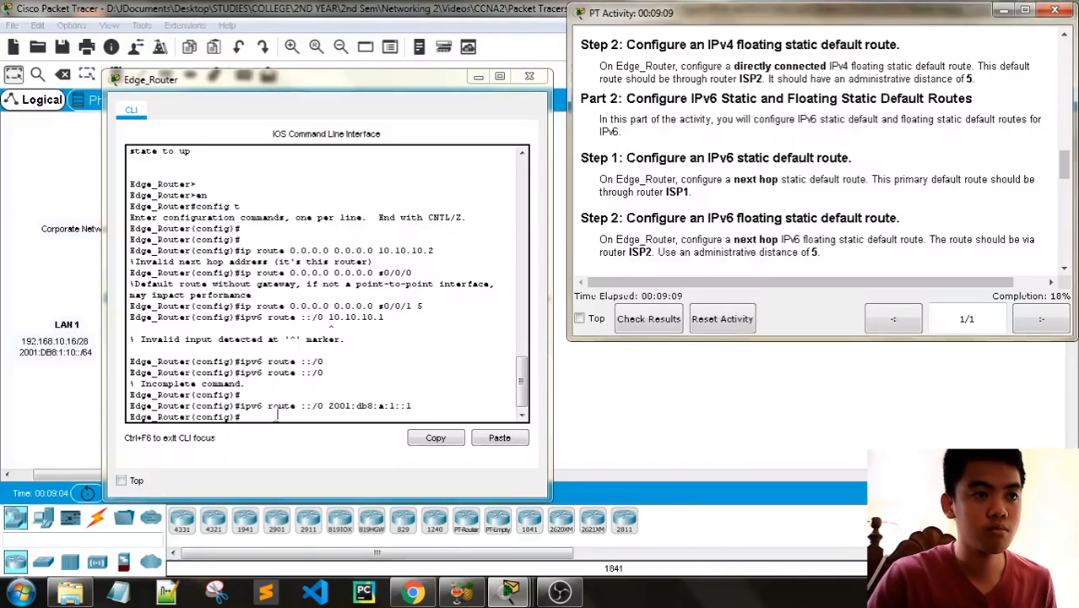
- Recall the last ipv6 route command on Edge_Router and look up ISP2's S0/0/1 IPv6 address in the addressing table and topology
click(277, 414)
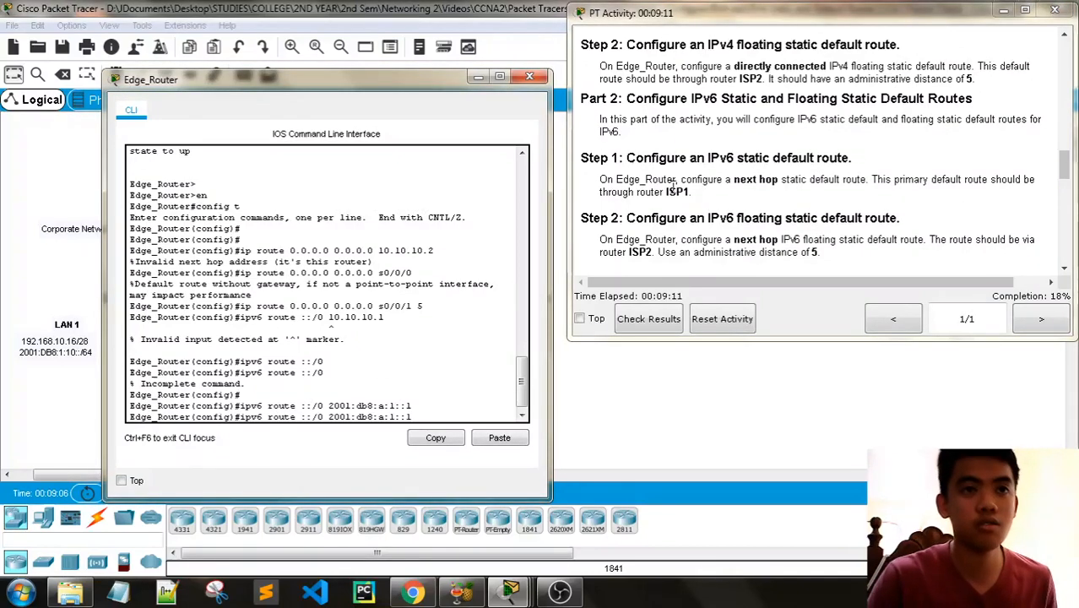
scroll(771, 240, down, 1)
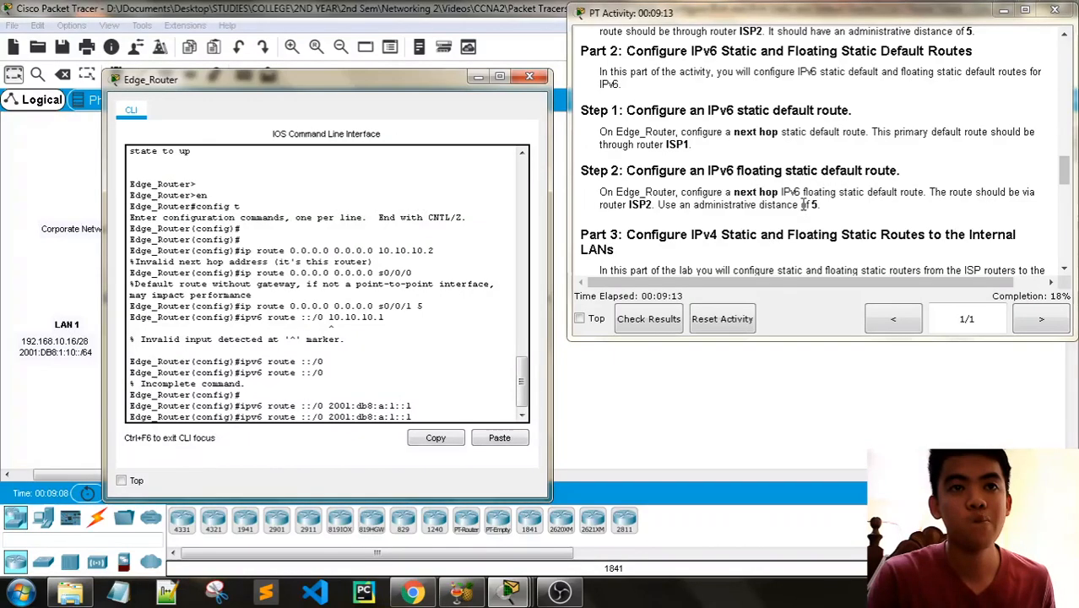
scroll(815, 211, up, 5)
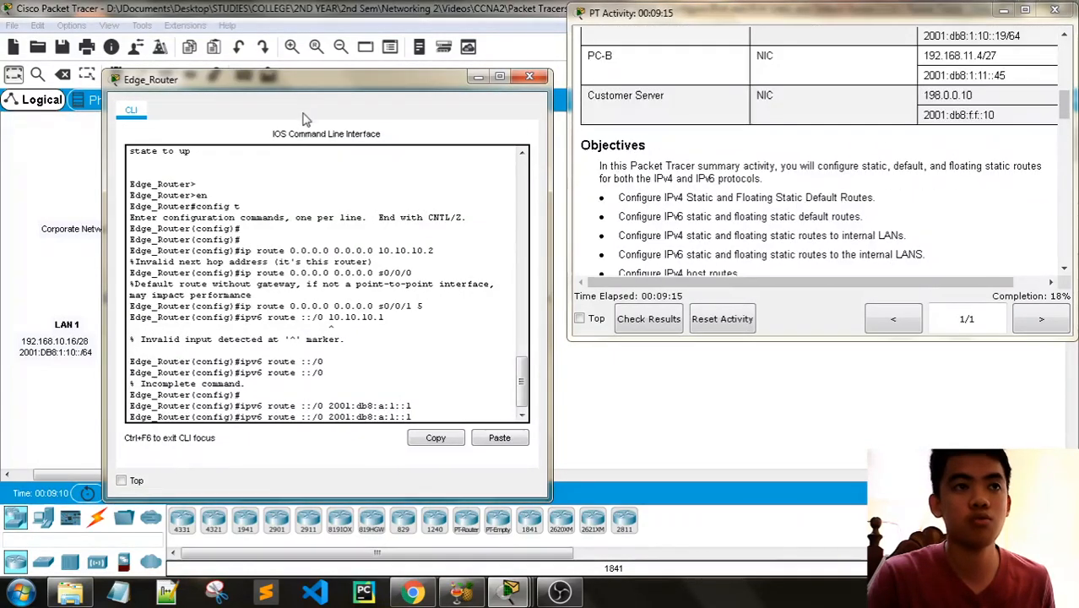
drag(348, 79, 382, 376)
scroll(767, 200, up, 6)
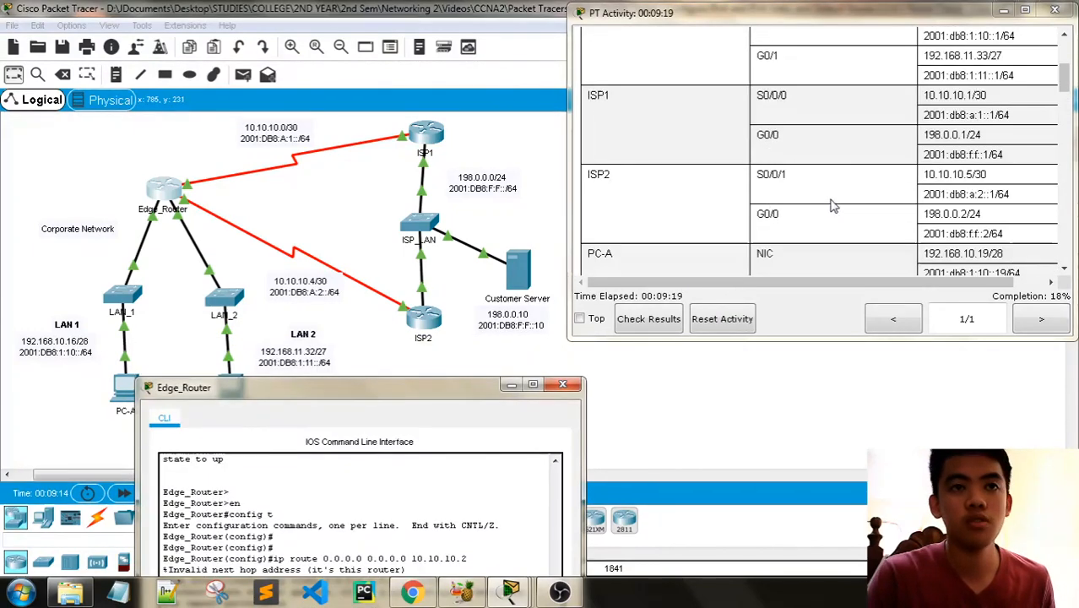
scroll(833, 206, down, 2)
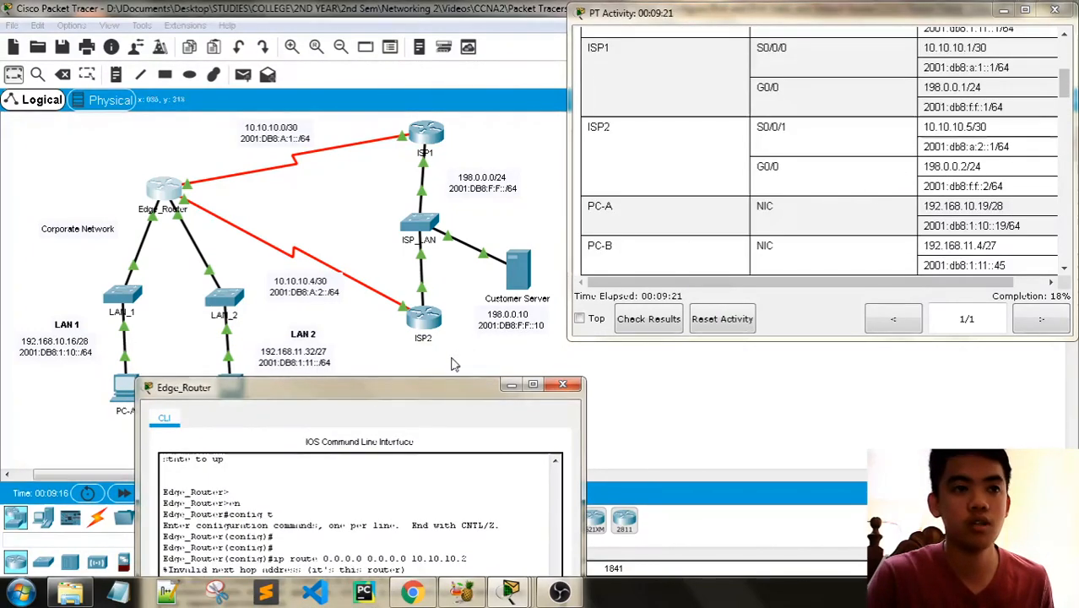
drag(417, 388, 375, 81)
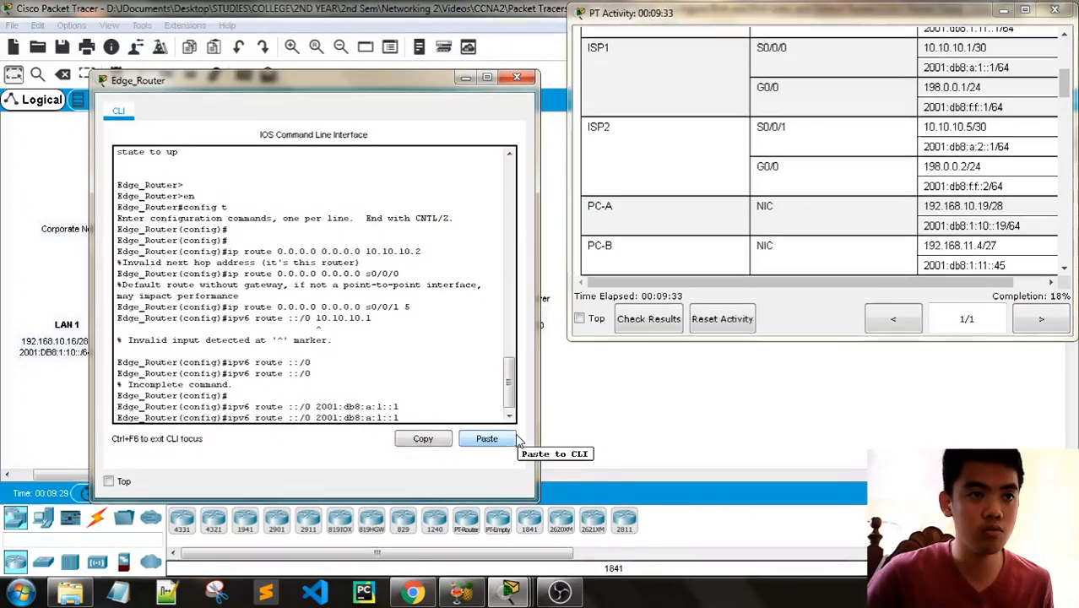
- Configure Edge_Router's next-hop IPv6 floating default route through ISP2 as ipv6 route ::/0 2001:db8:a:2::1 5, checking the administrative distance in the instructions
key(BackSpace)
key(BackSpace)
key(BackSpace)
key(BackSpace)
text(2::1)
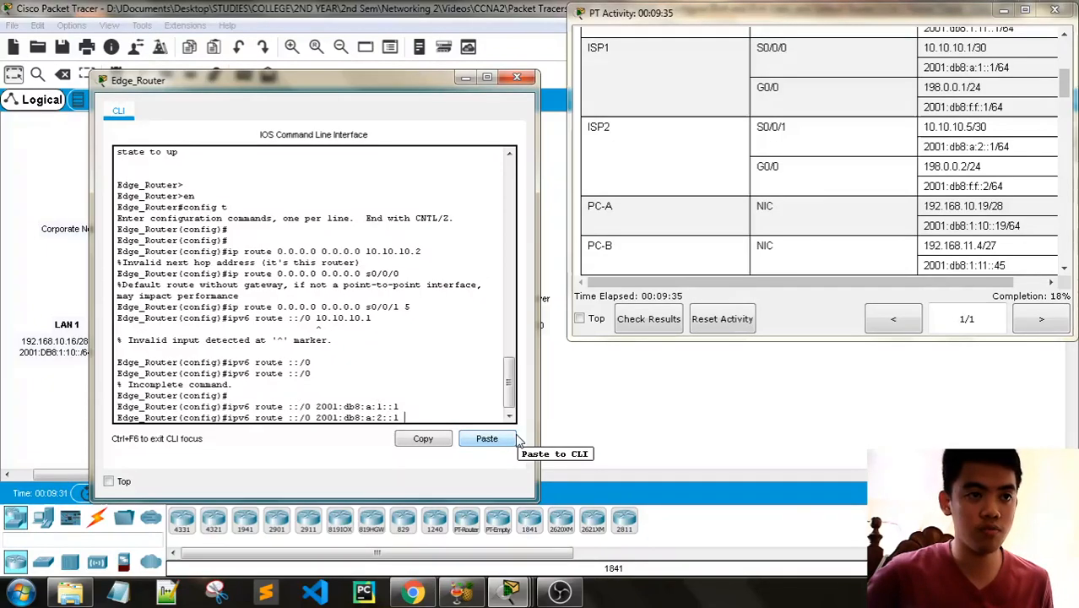
scroll(852, 150, down, 15)
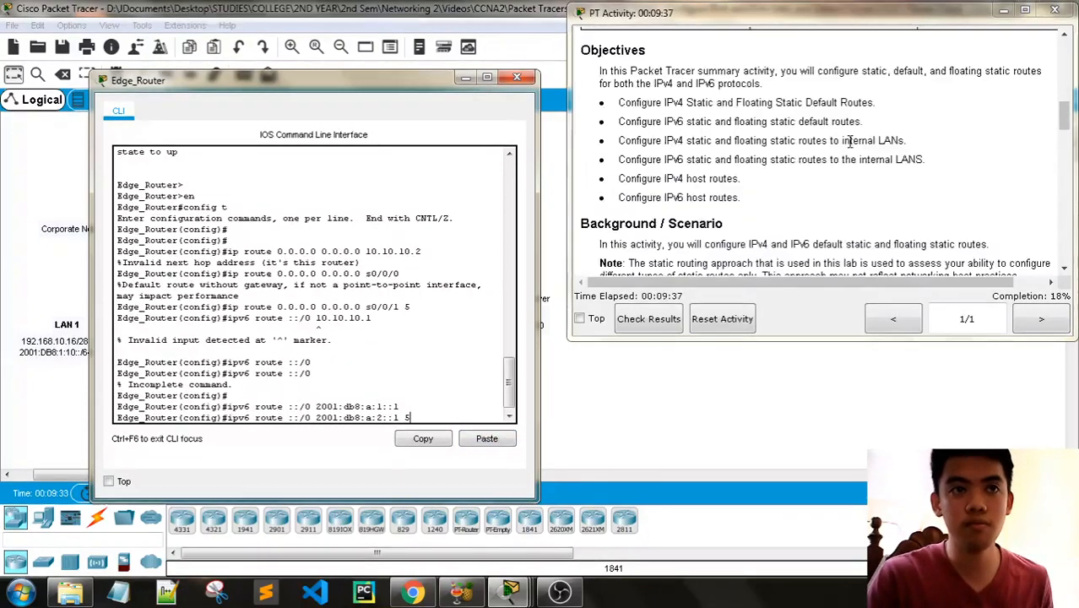
scroll(848, 150, down, 1)
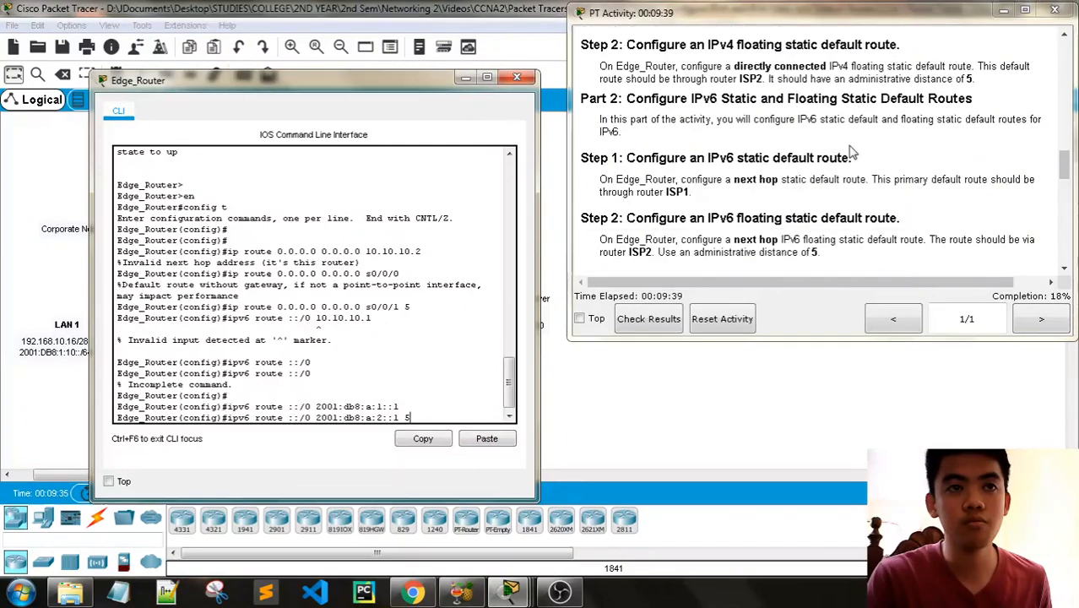
scroll(869, 166, down, 2)
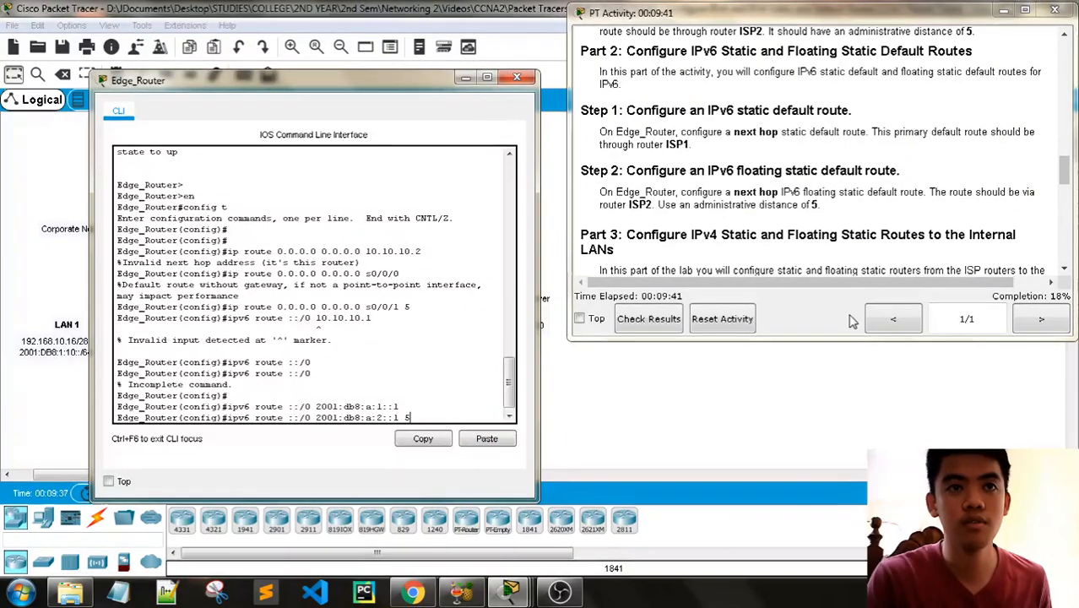
key(Return)
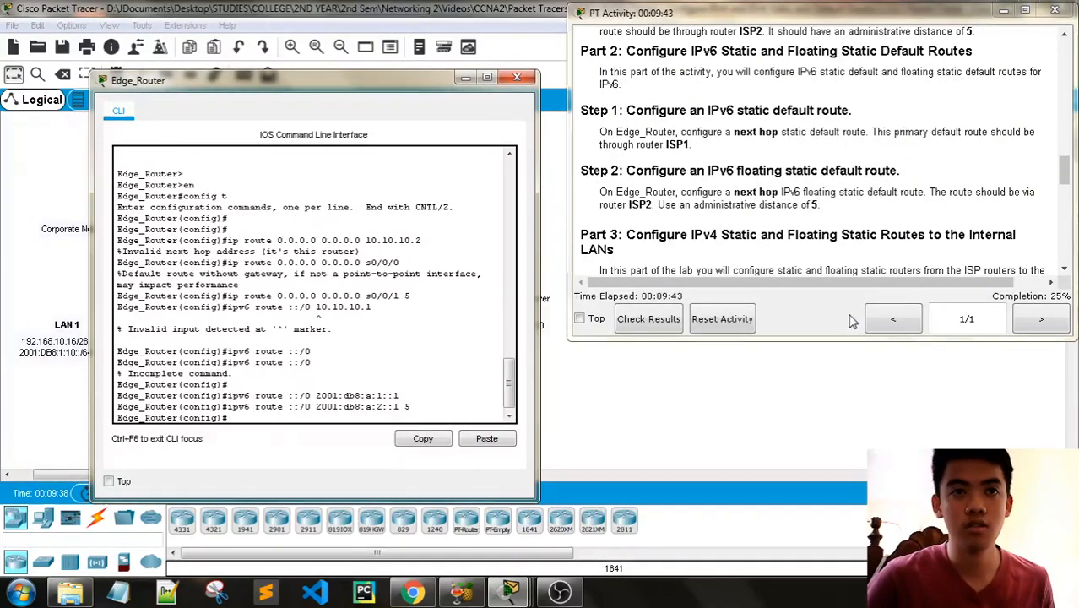
- Read the Part 3 instructions for the IPv4 static and floating static routes from ISP1 to the internal LANs
scroll(900, 248, down, 1)
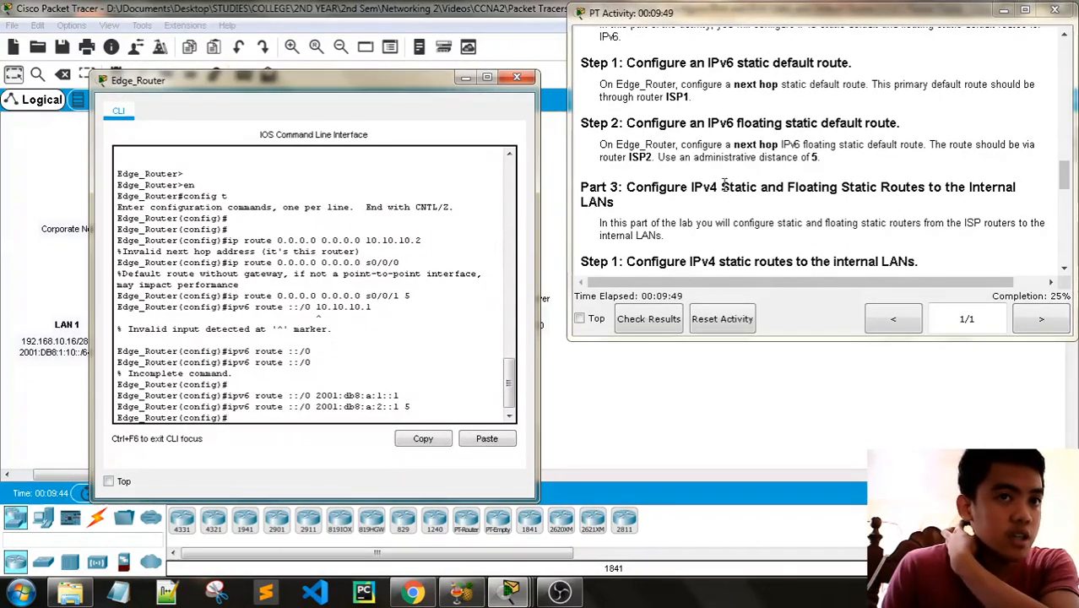
drag(722, 185, 923, 185)
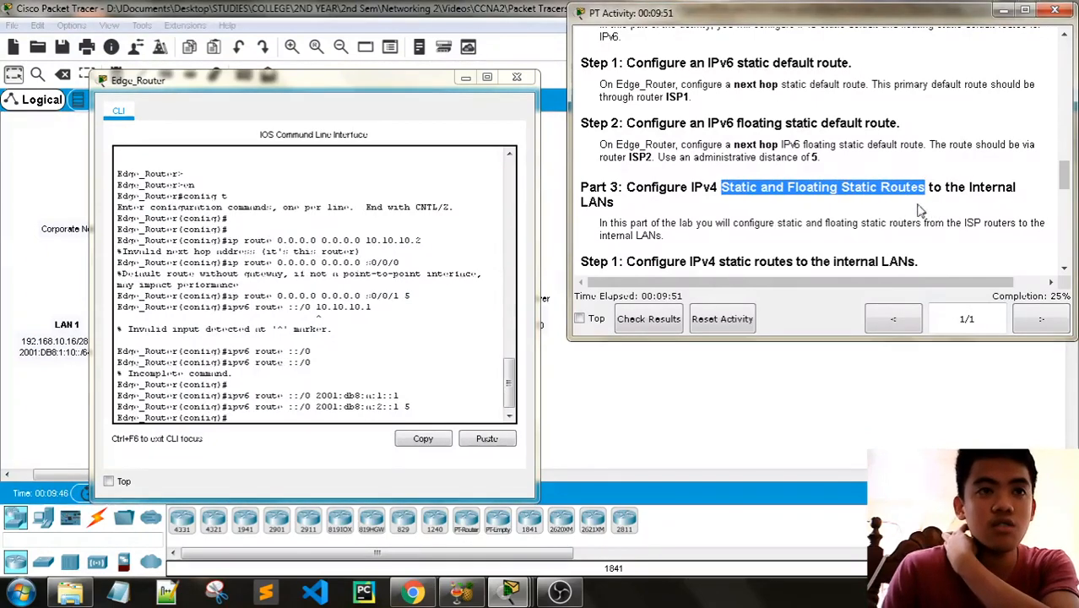
scroll(785, 218, down, 1)
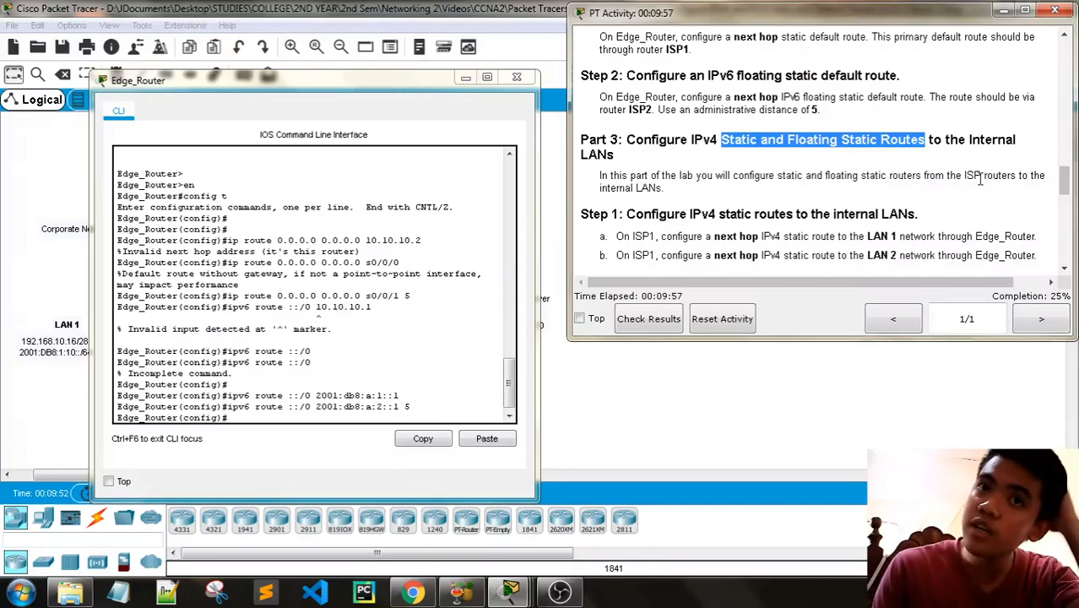
scroll(790, 179, down, 2)
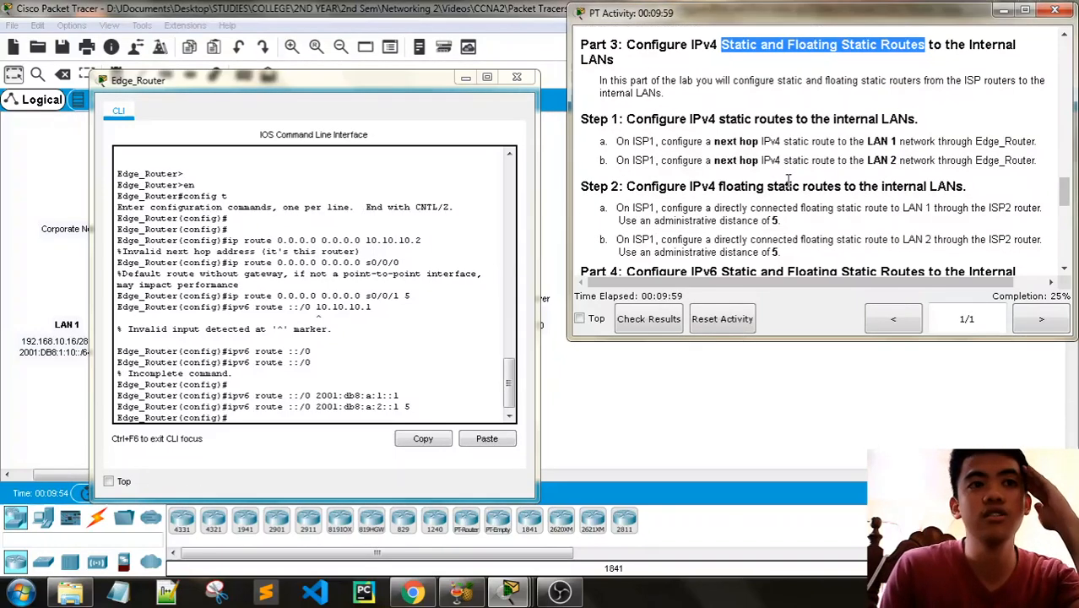
- Close the Edge_Router window and open ISP1's CLI beside the Part 3 static route instructions
scroll(789, 179, down, 2)
scroll(764, 160, up, 3)
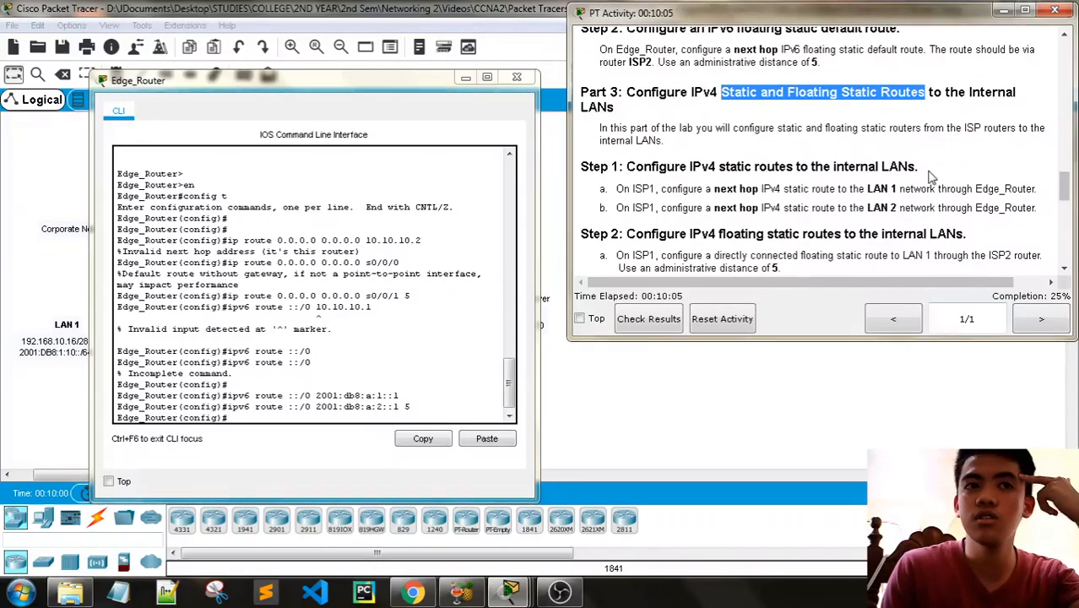
click(517, 76)
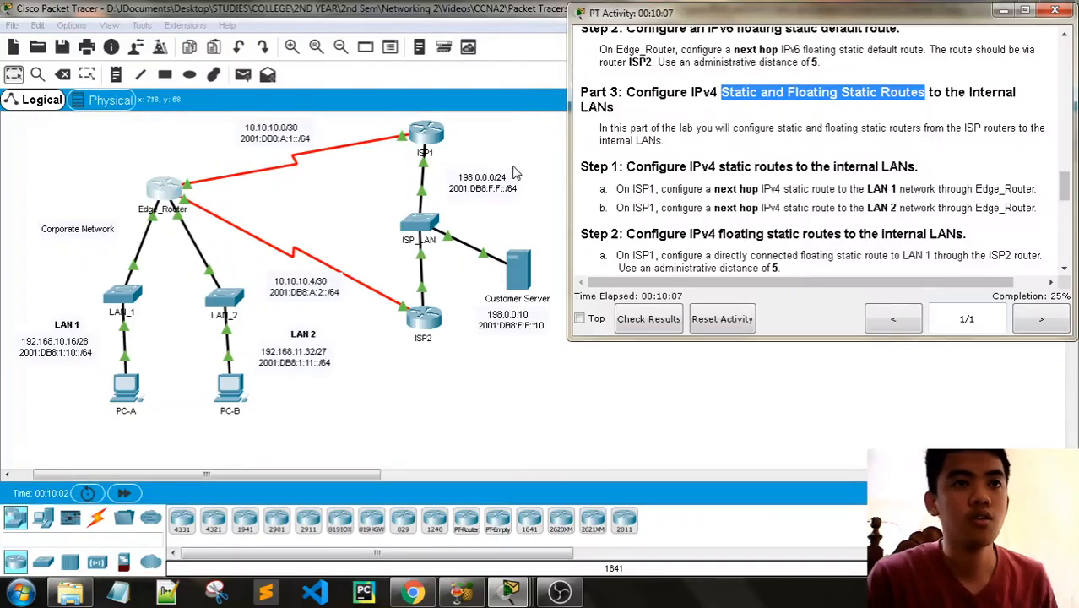
click(429, 136)
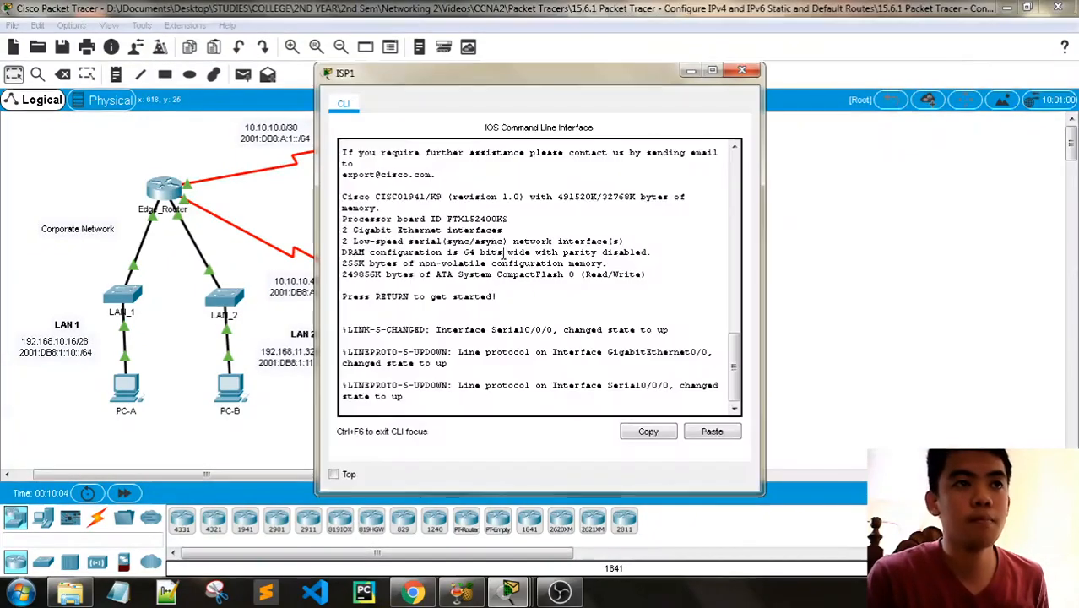
drag(473, 82, 194, 66)
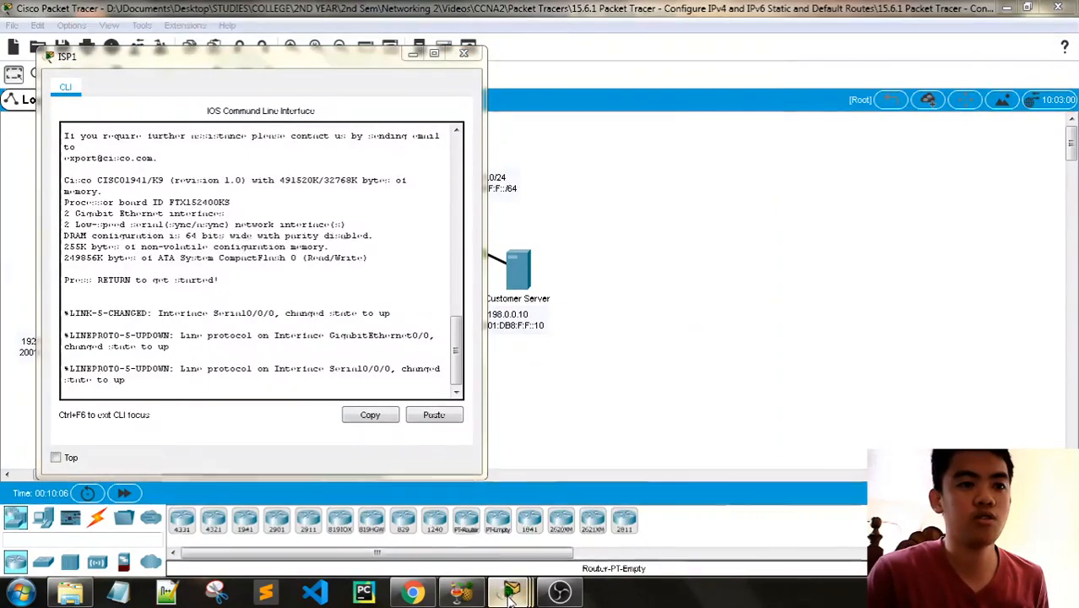
mouse_move(510, 593)
click(308, 531)
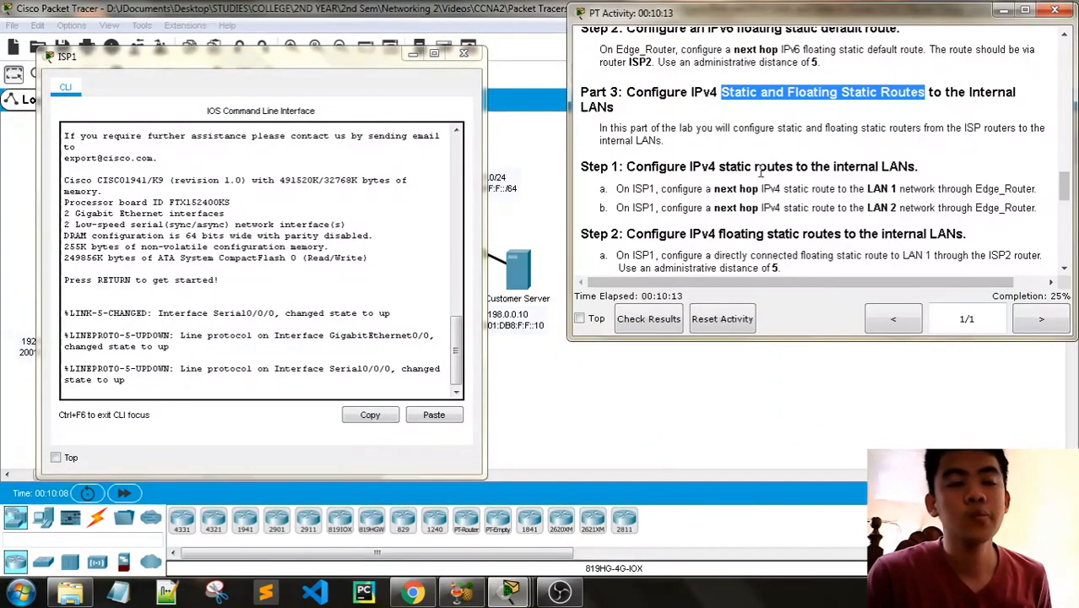
scroll(767, 166, down, 1)
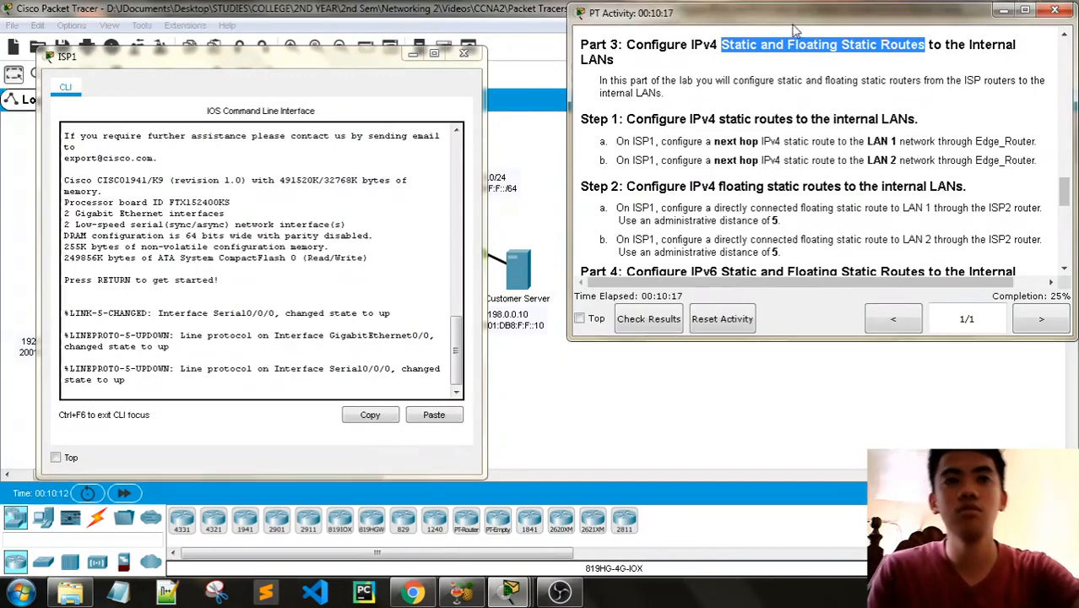
drag(792, 19, 751, 21)
drag(270, 61, 362, 53)
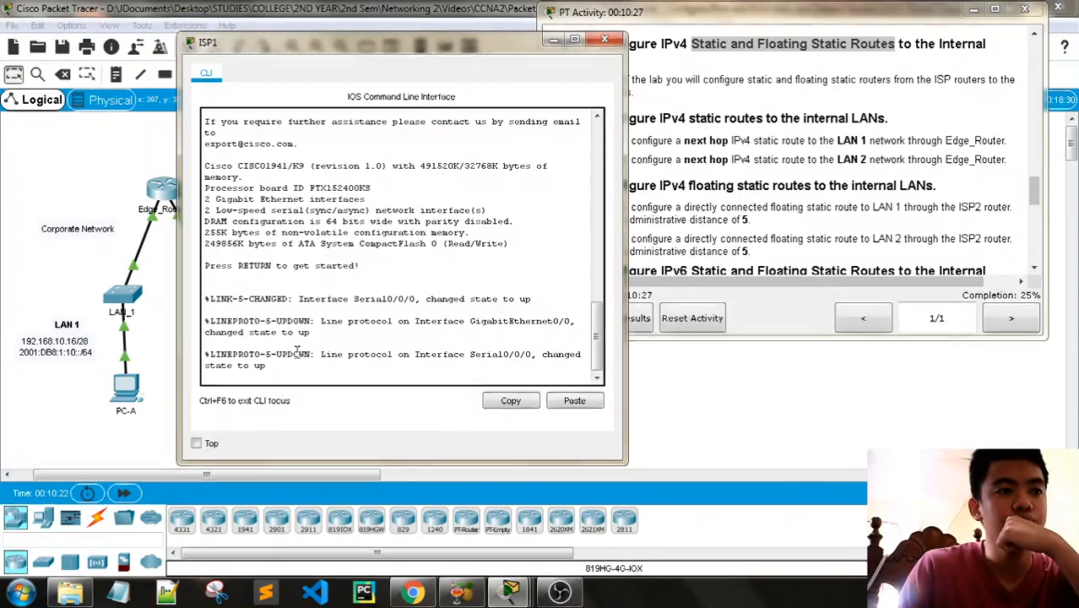
- Enter privileged EXEC mode and global configuration mode on ISP1
click(281, 377)
key(Return)
key(Return)
key(Return)
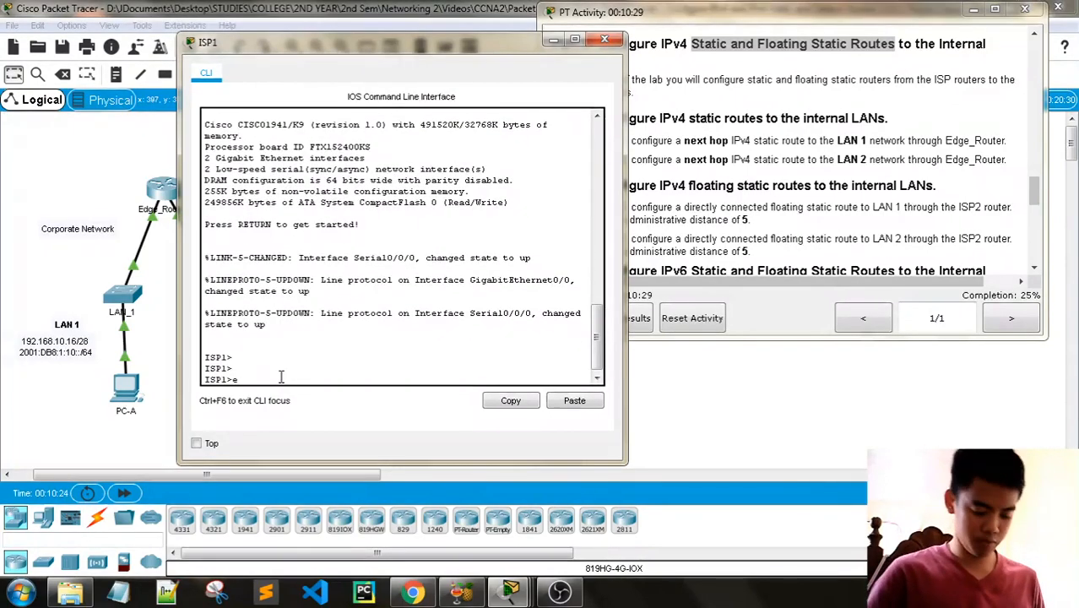
text(en)
key(Return)
key(Return)
text(config t)
key(Return)
key(Return)
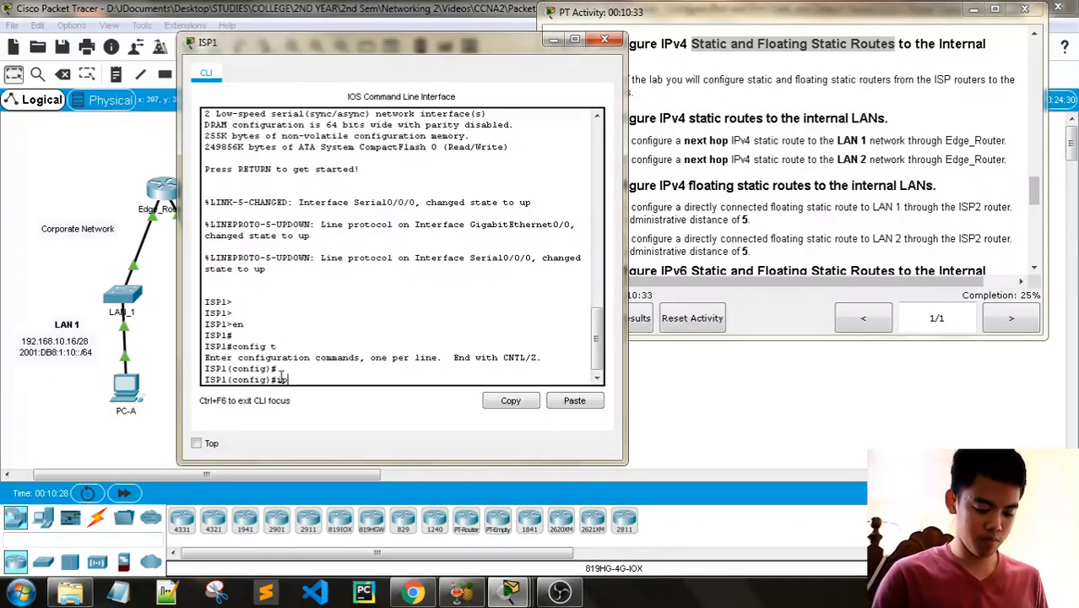
- Begin ISP1's static route to LAN 1 with ip route 192.168.10.16 and the first mask octets 255.255
text(ip route )
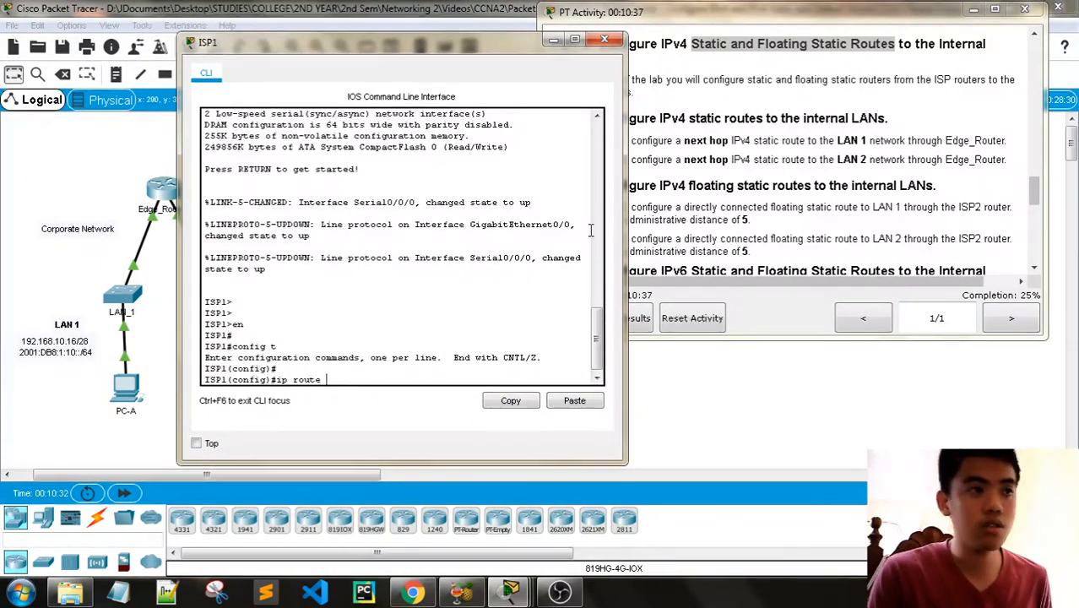
text(192.16)
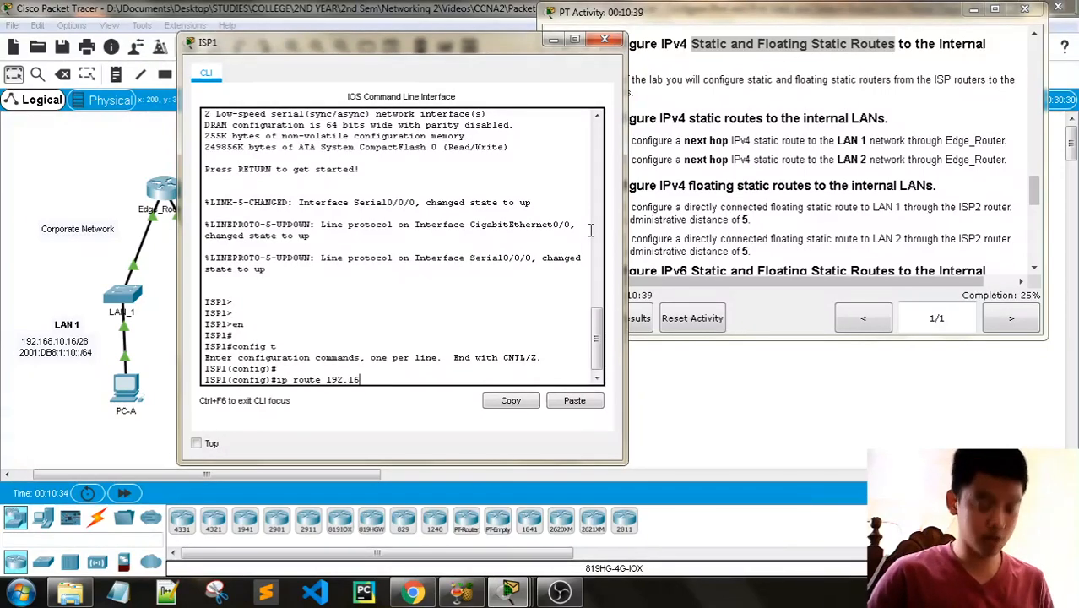
text(8.10.1)
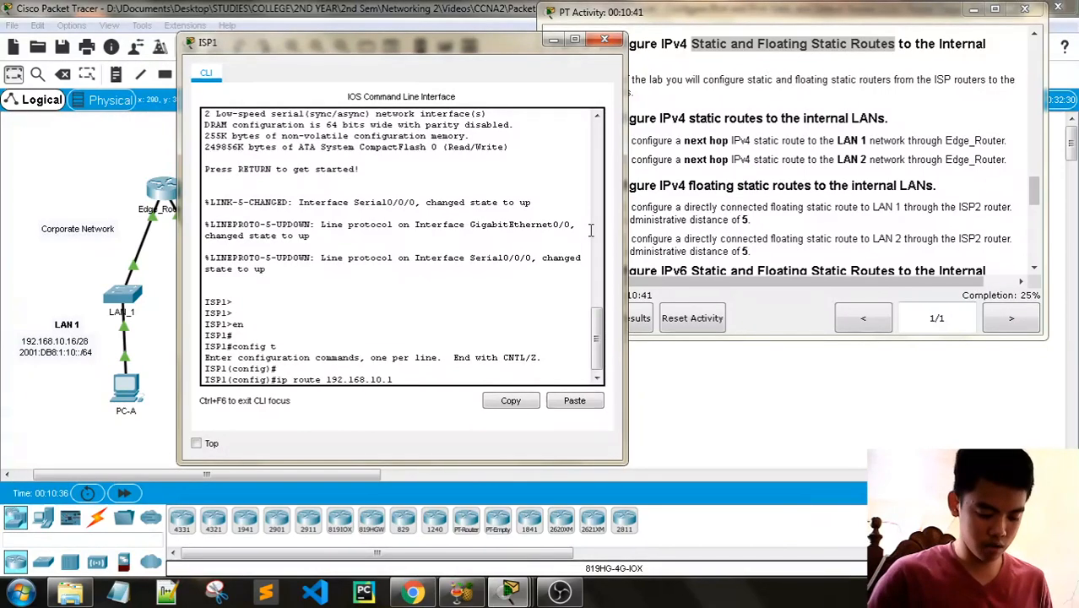
text(6 )
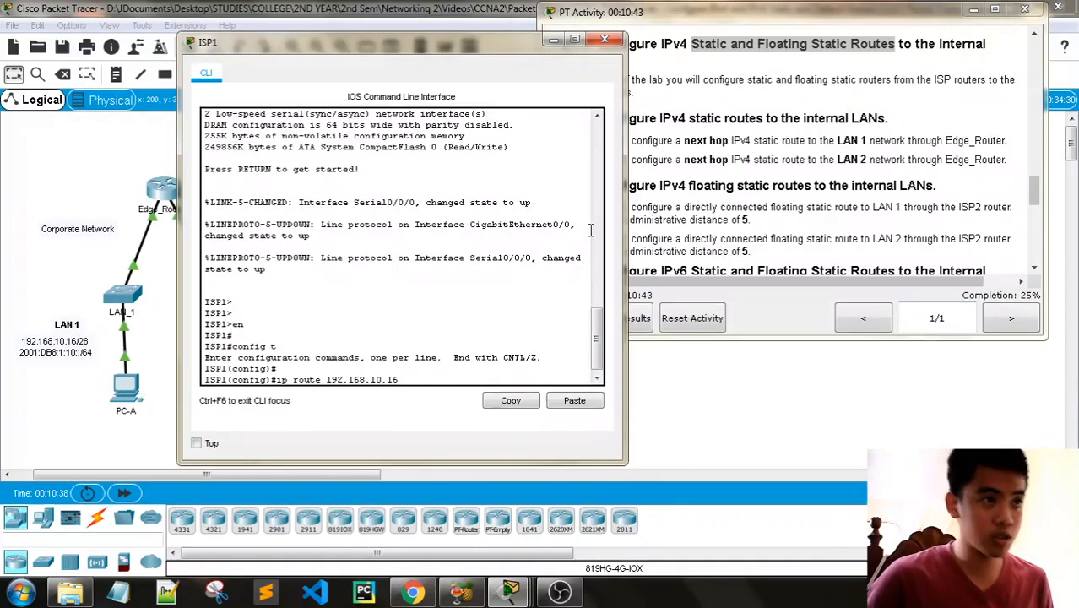
text(255.255)
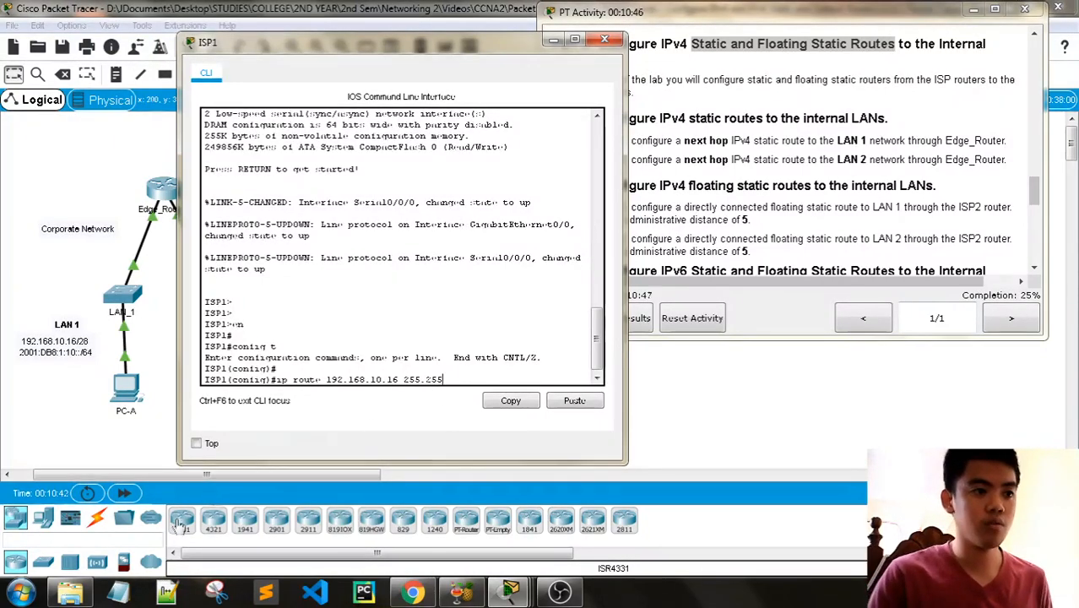
- Switch to Notepad and list the subnet mask octet values 128, 192, 228, 244 and 252 on separate lines
click(119, 592)
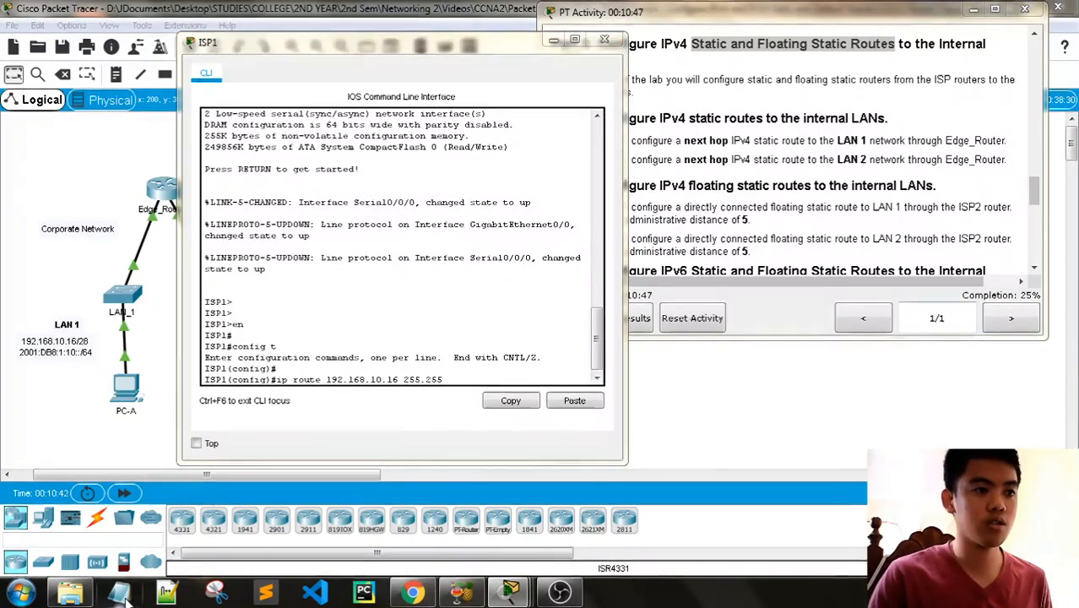
text(12)
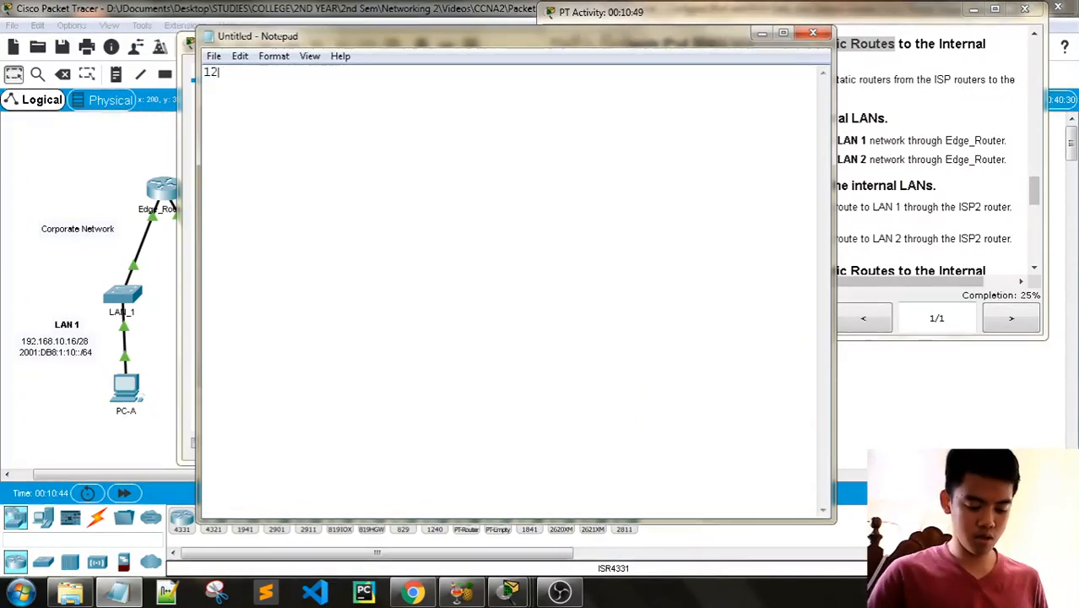
text(8)
key(Return)
text(1)
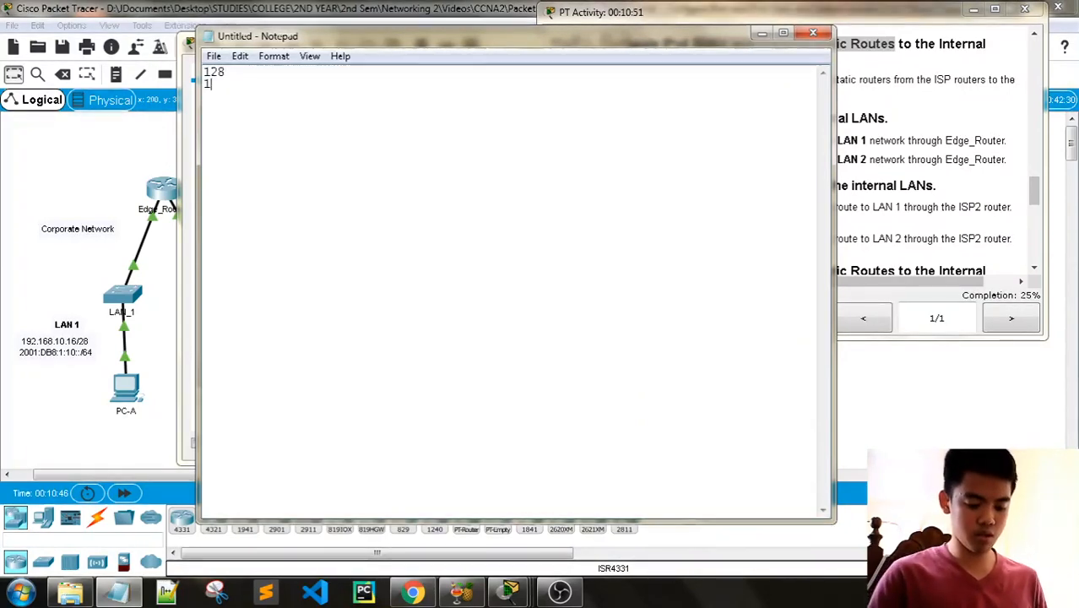
text(96)
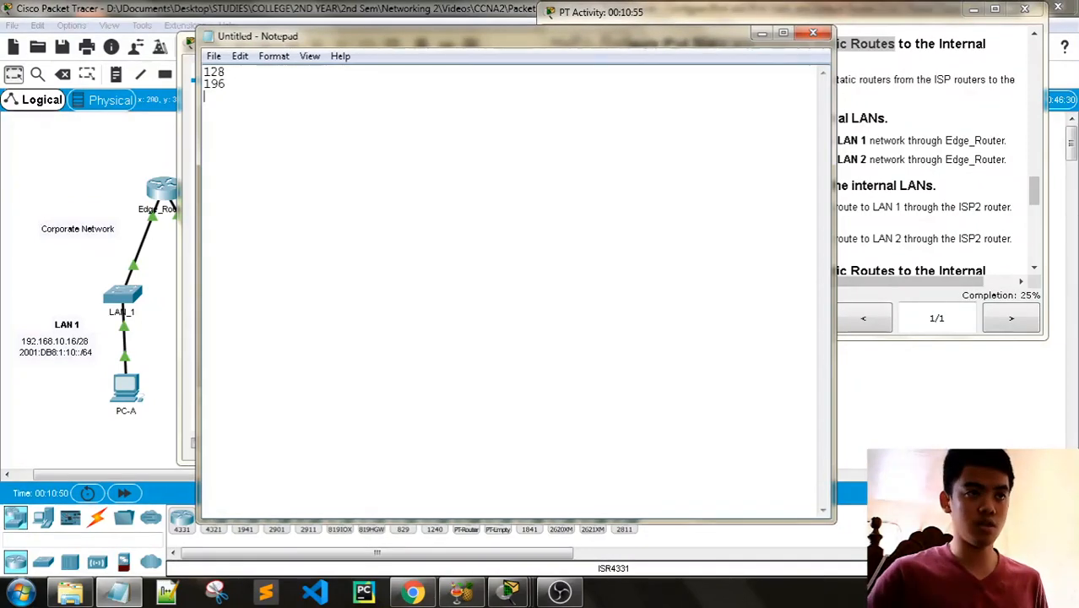
key(Return)
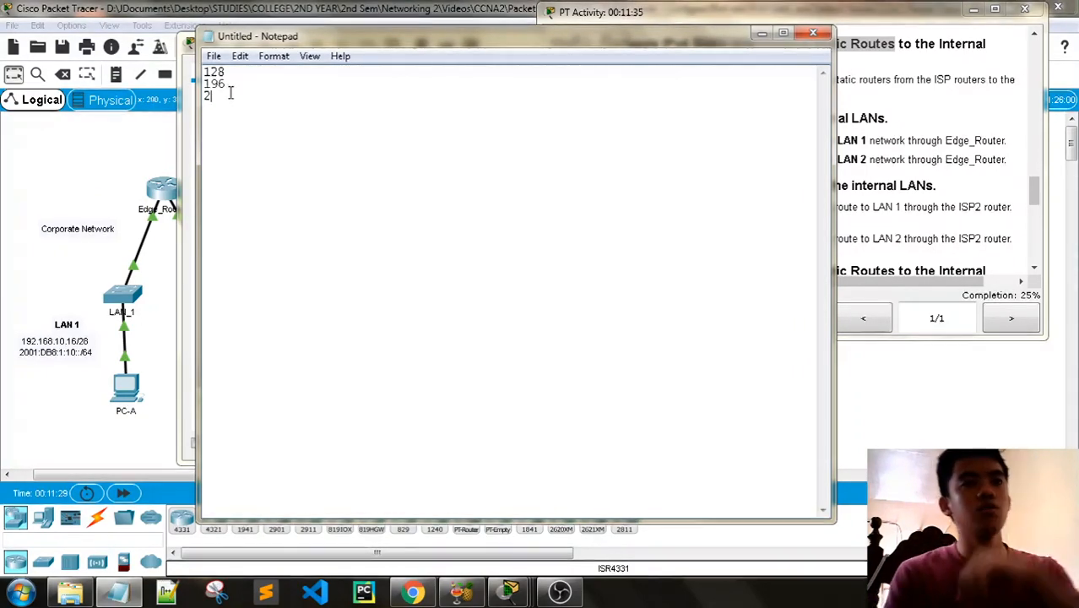
text(28)
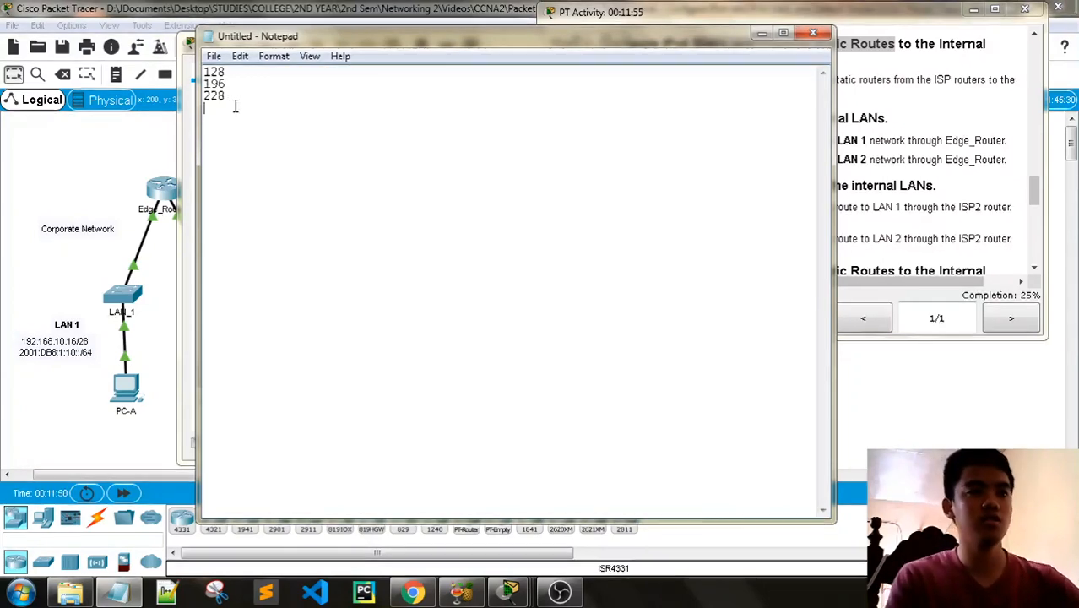
text(2)
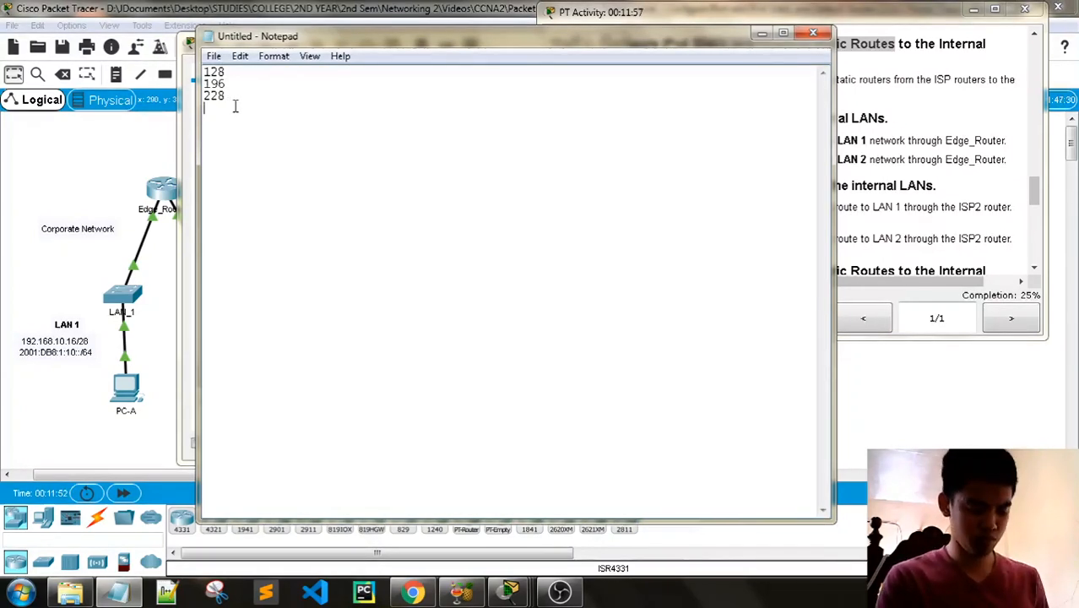
text(44)
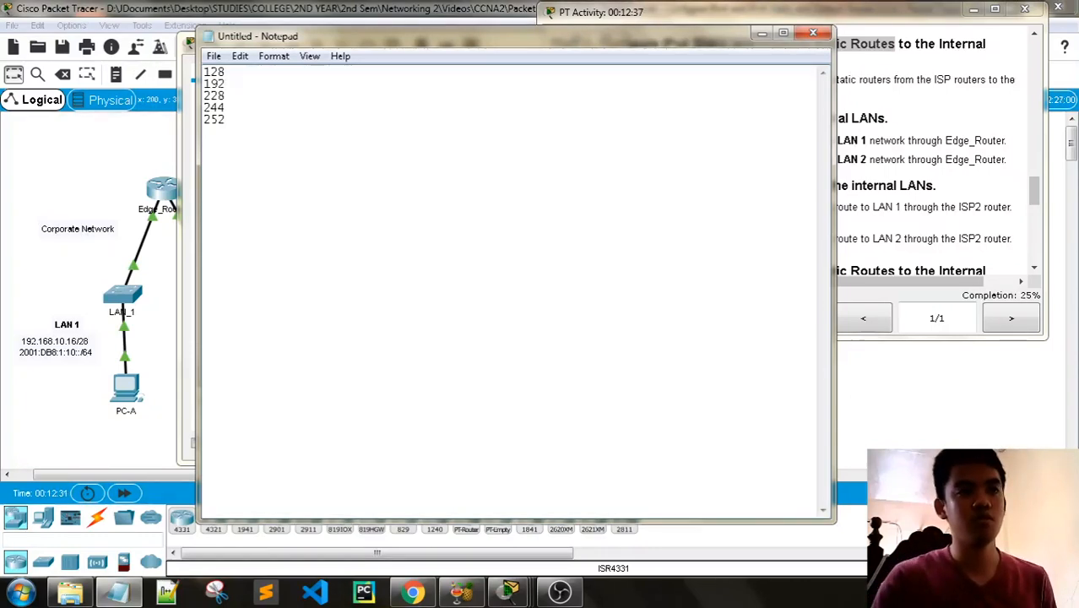
- Correct the octet list after 192 so that it continues with 224, 240, 248 and 252
click(236, 95)
key(BackSpace)
text(4)
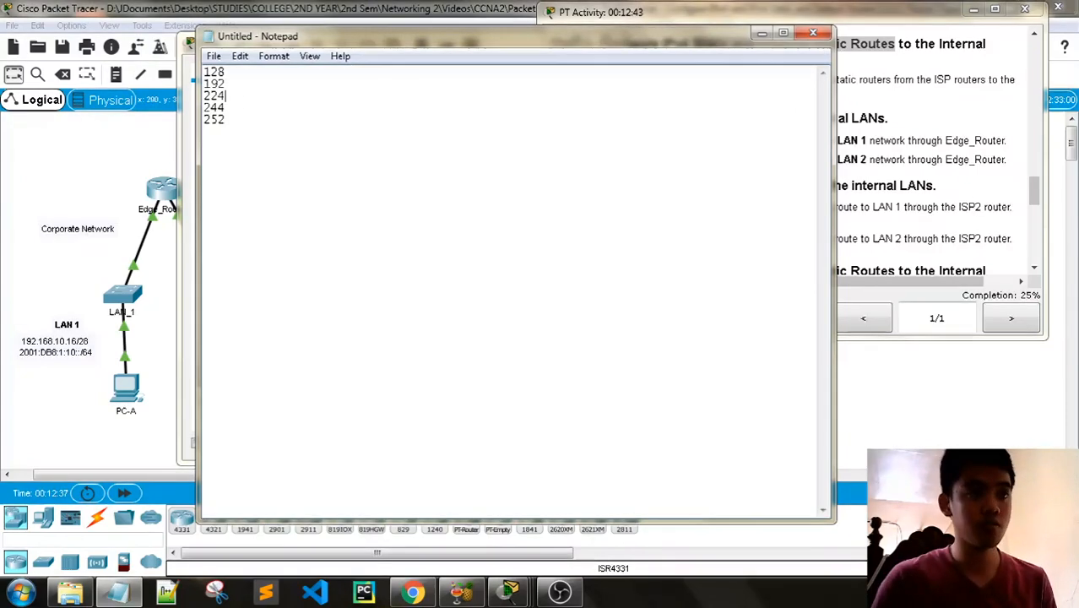
click(242, 108)
key(BackSpace)
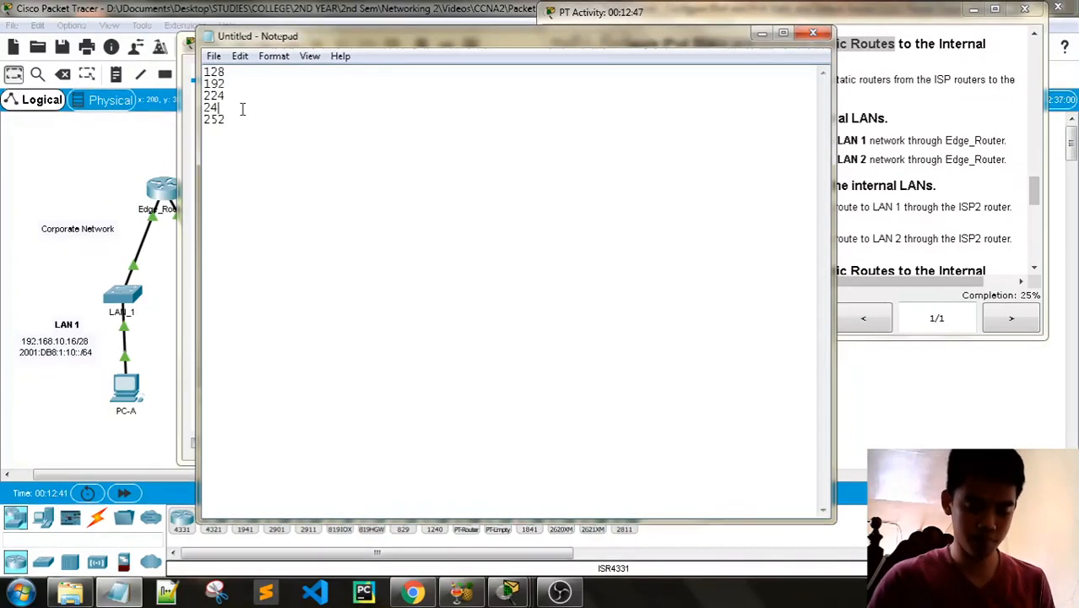
click(242, 120)
key(BackSpace)
key(BackSpace)
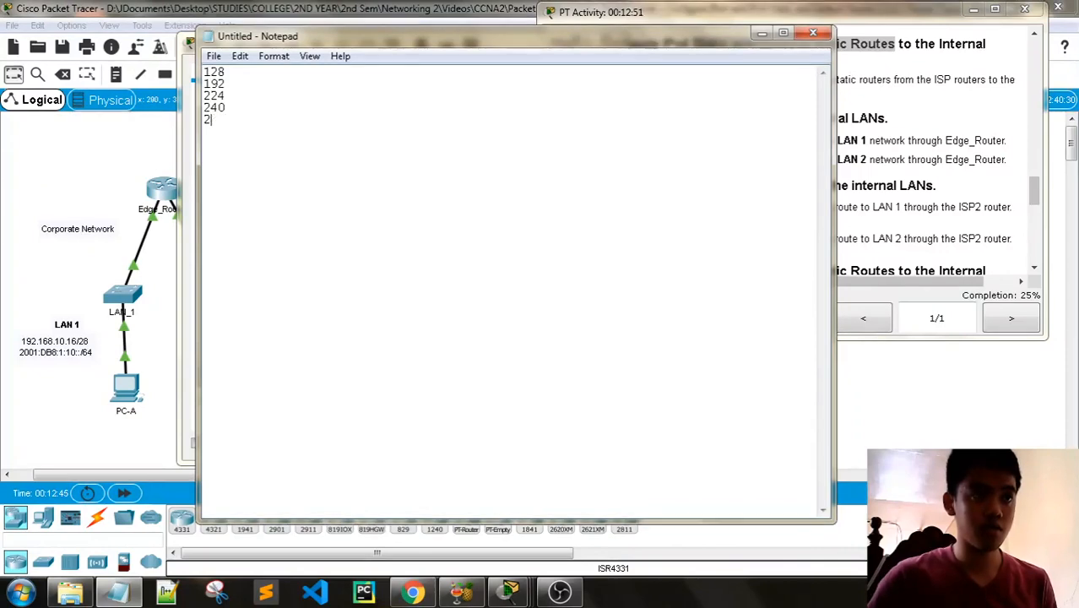
text(48)
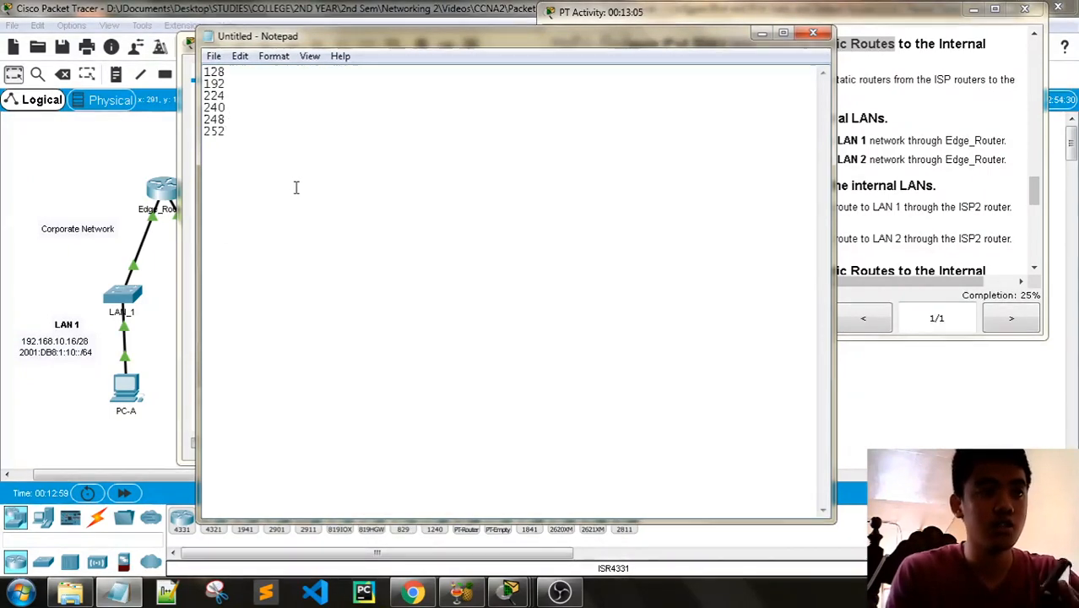
- Return to ISP1's CLI in Packet Tracer and complete the LAN 1 route's subnet mask as 255.255.255.240
click(761, 34)
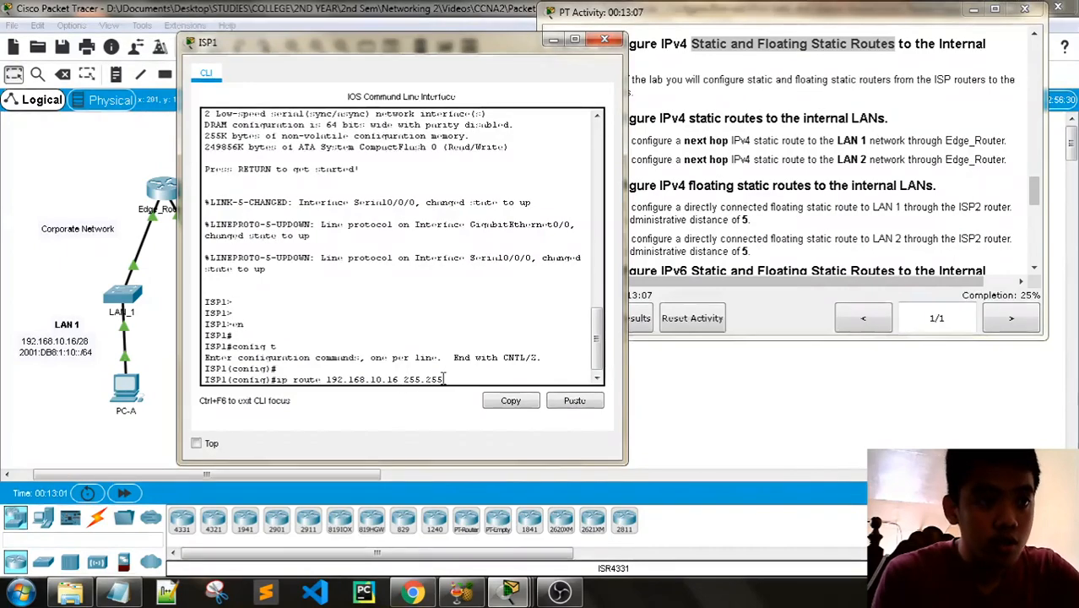
text(.255.25)
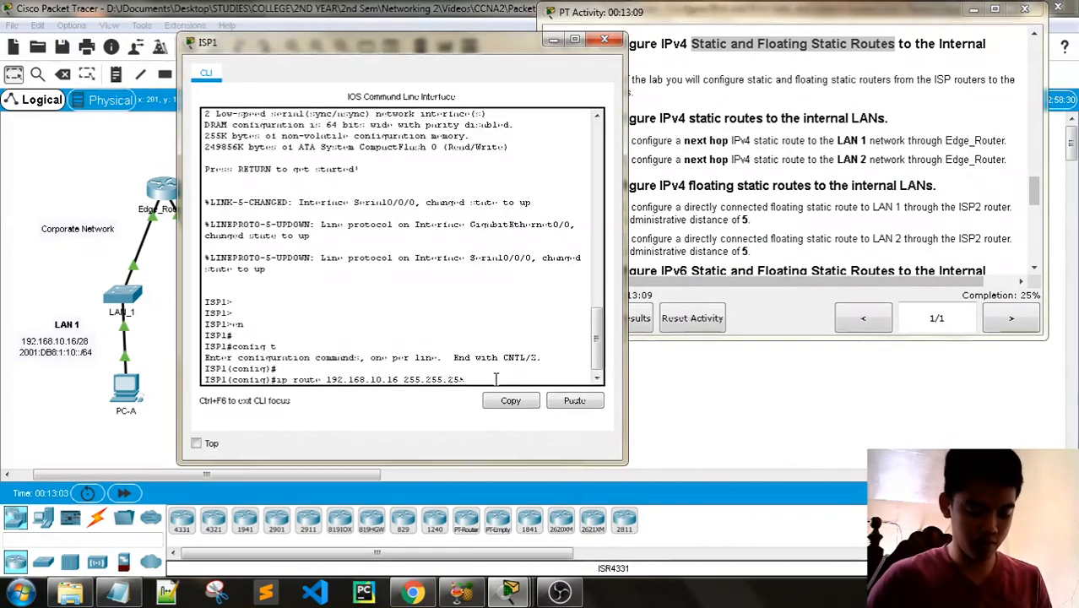
text(240)
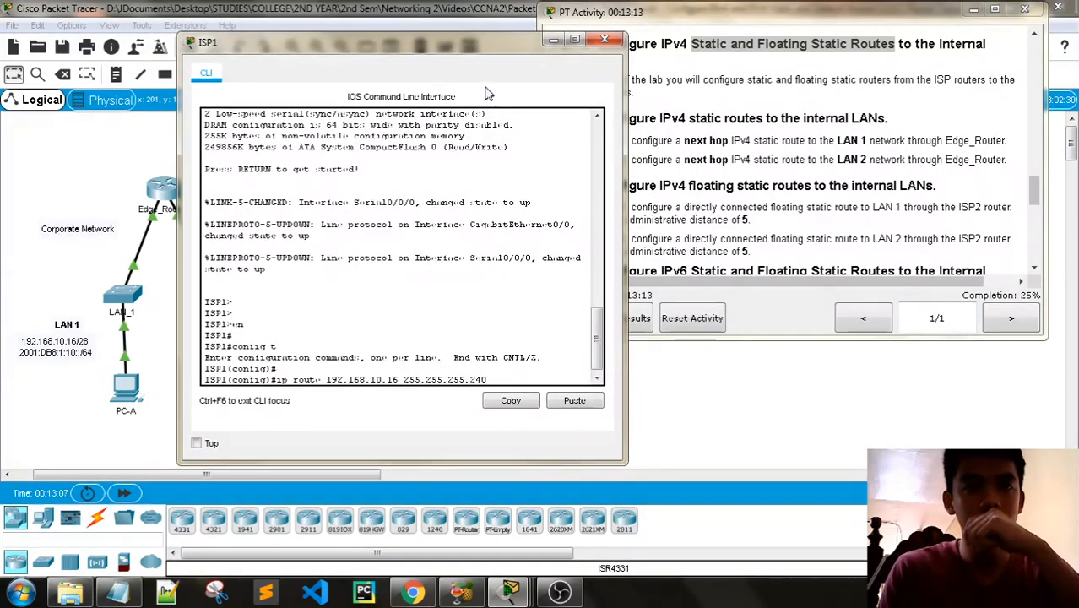
- Check the topology, the Part 3 instructions and the addressing table for Edge_Router's next-hop address facing ISP1
drag(431, 48, 380, 38)
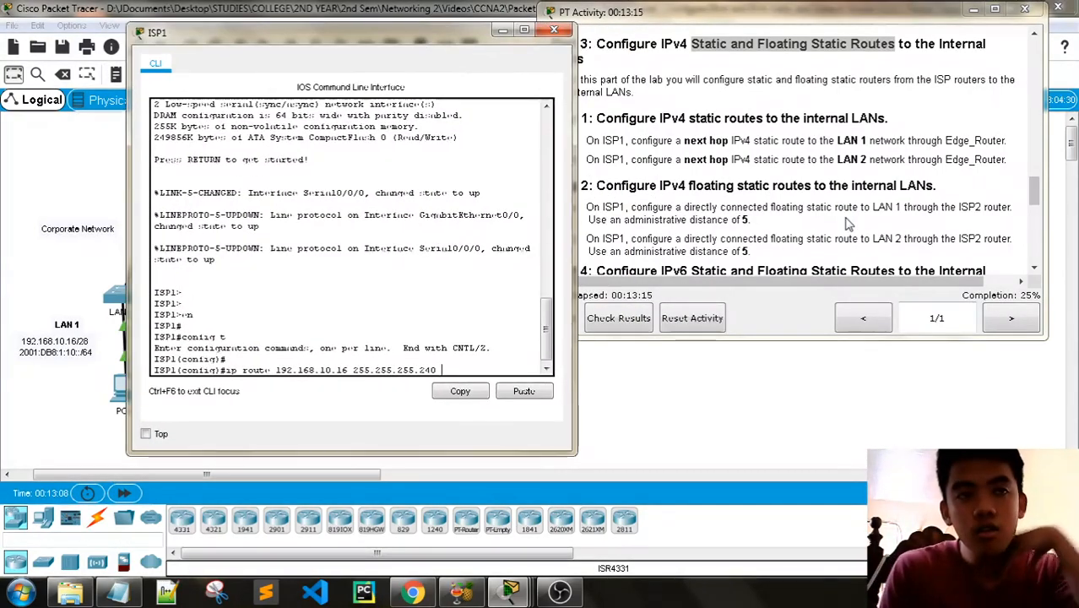
scroll(861, 228, down, 1)
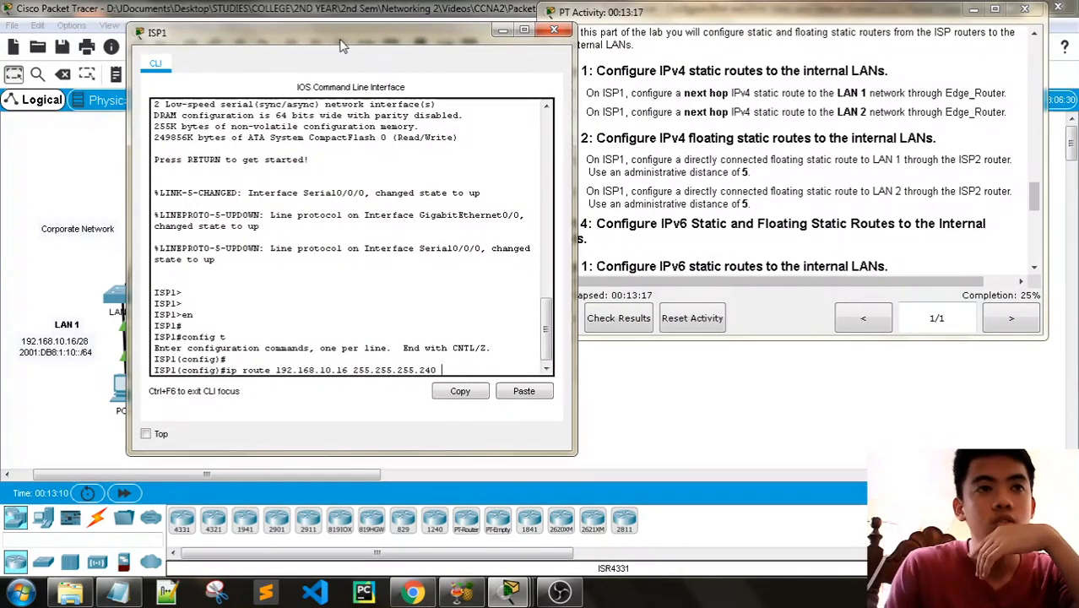
drag(345, 44, 320, 40)
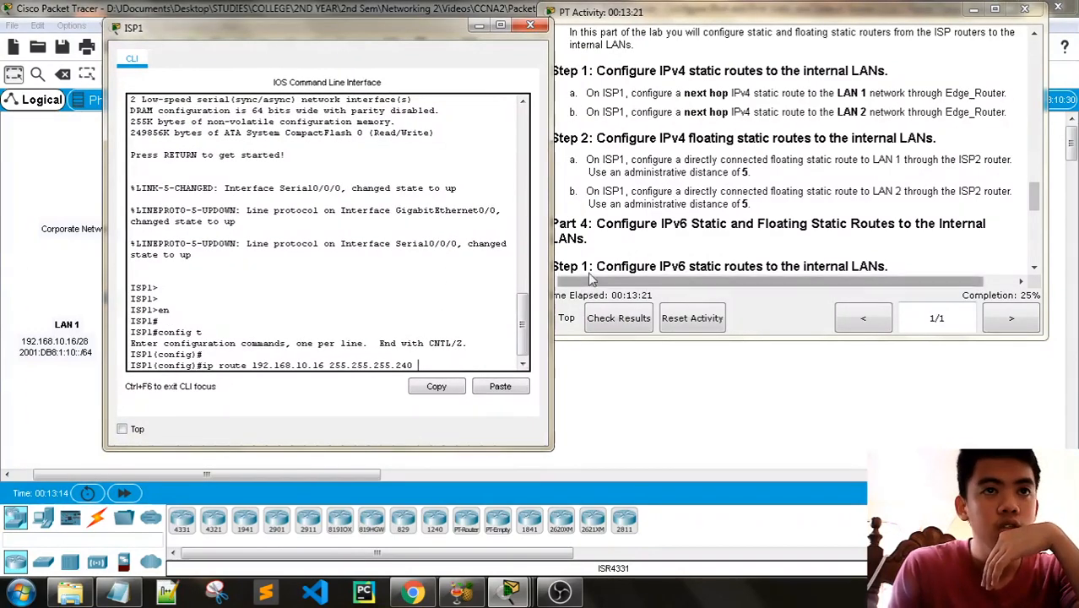
drag(372, 33, 734, 54)
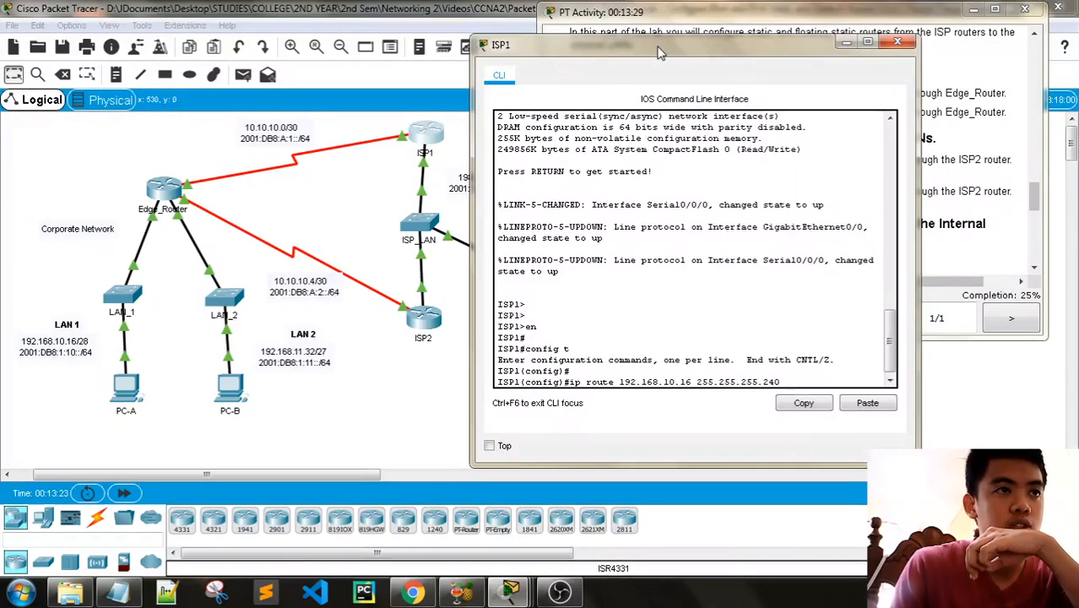
drag(660, 52, 239, 186)
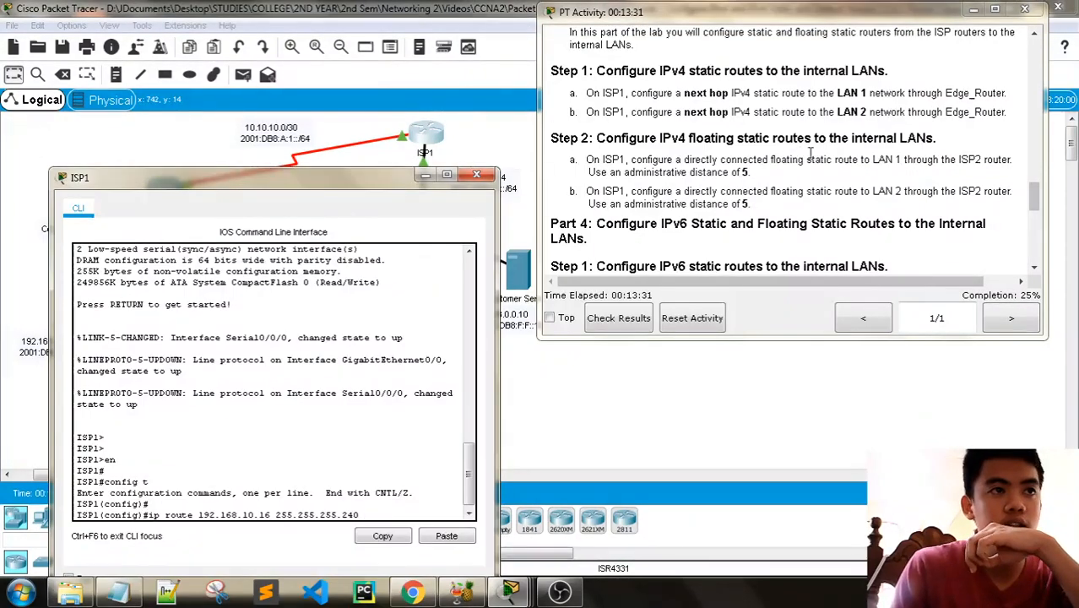
scroll(810, 152, up, 15)
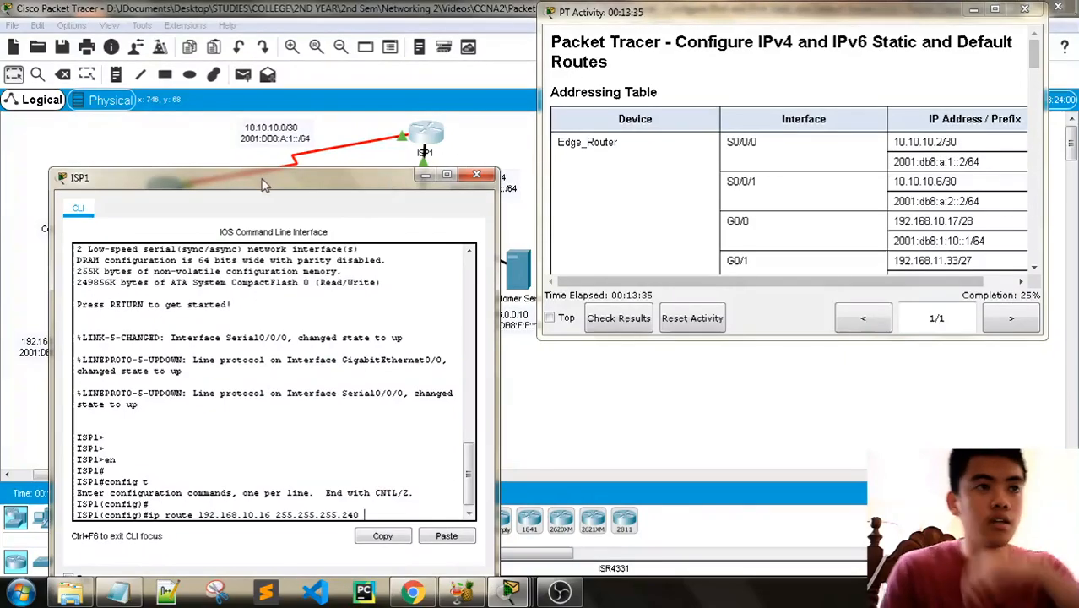
- Complete ISP1's static route to LAN 1 with next hop 10.10.10.2 and submit it, checking it against Part 3, Step 1
drag(264, 184, 274, 72)
text(10)
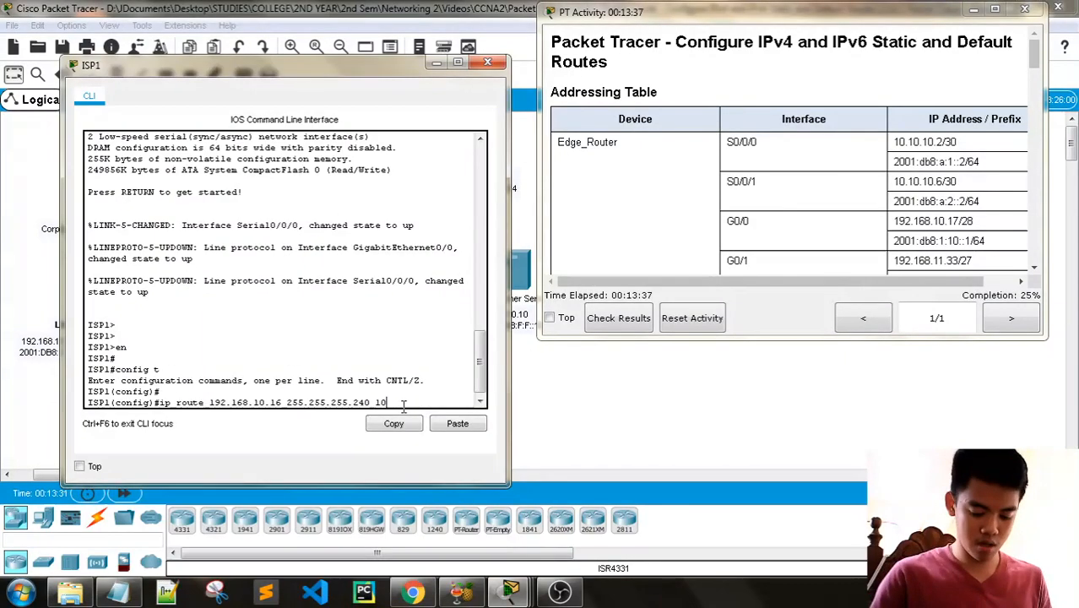
text(.10.10.2)
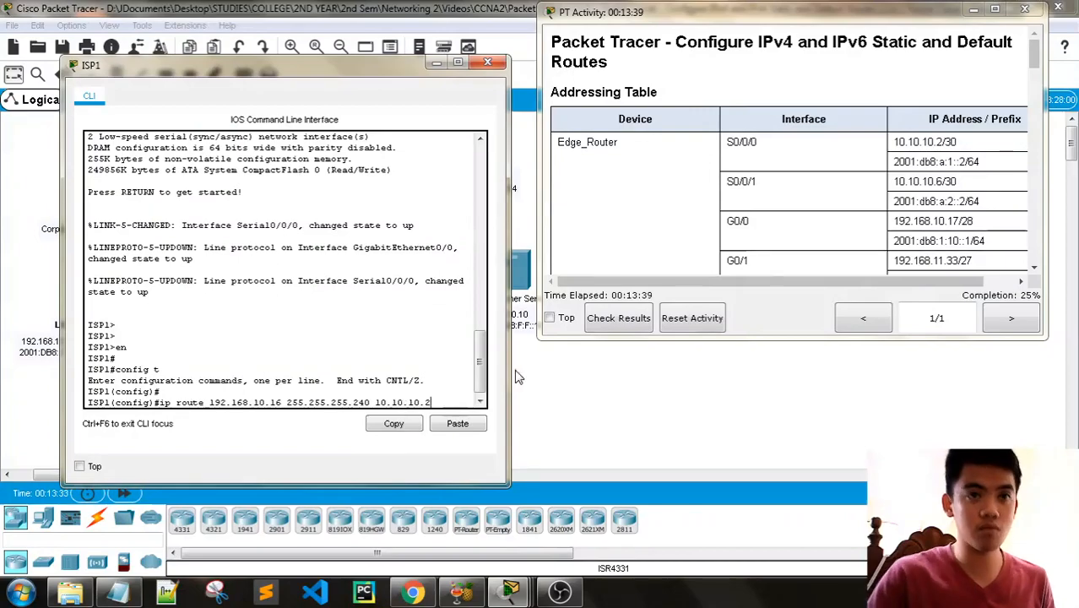
scroll(781, 215, down, 15)
scroll(785, 217, down, 6)
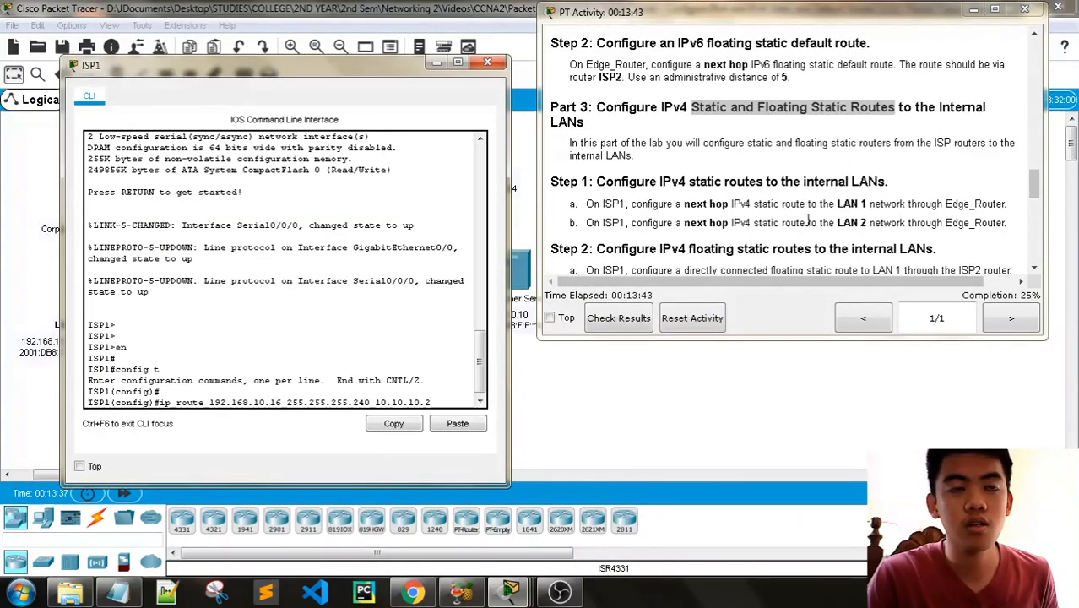
scroll(808, 220, down, 1)
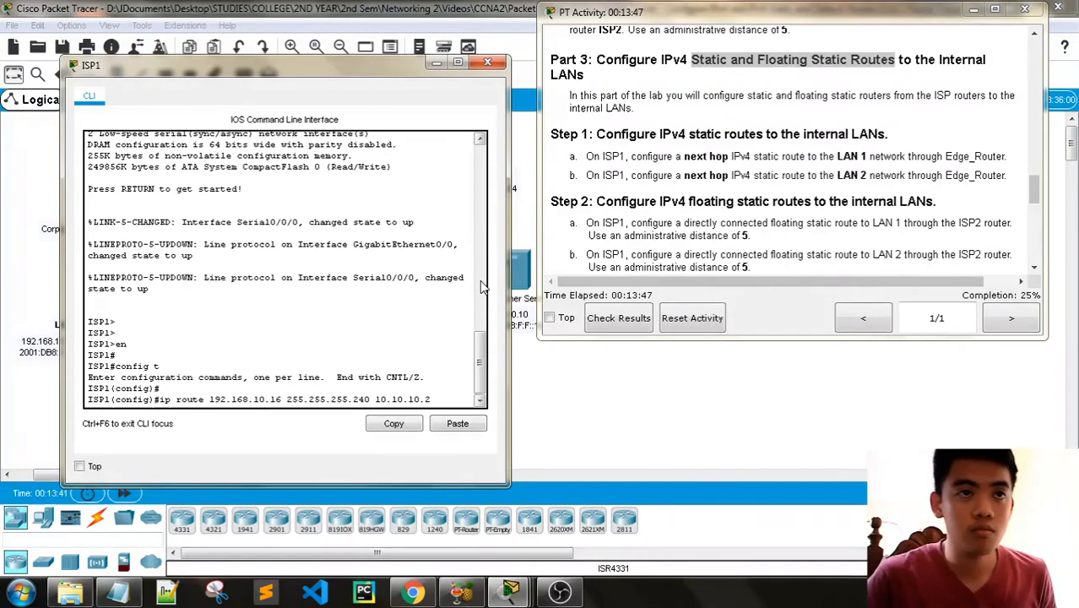
key(Return)
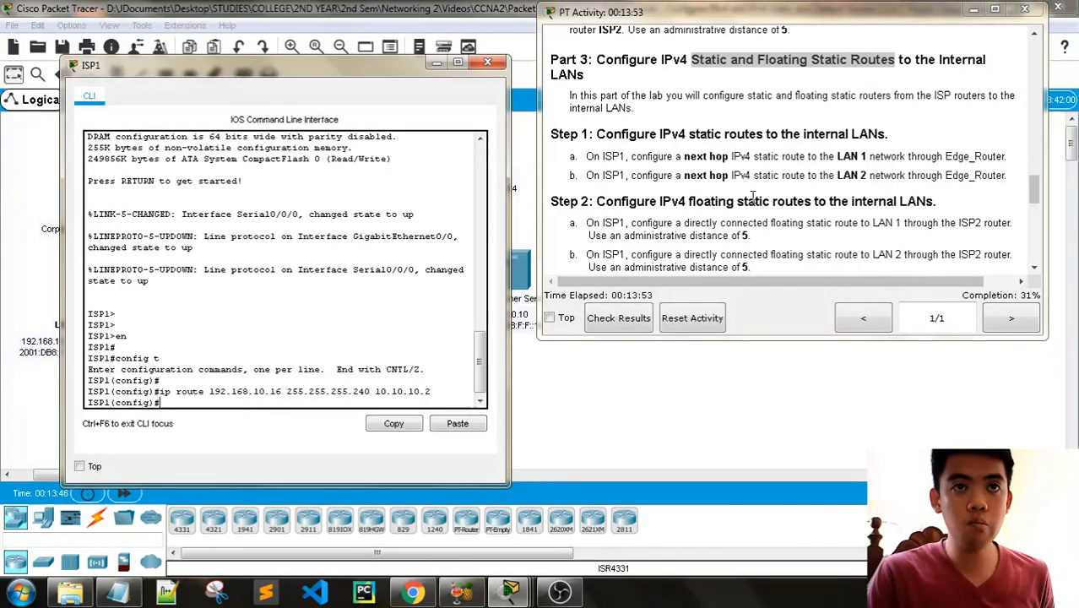
- Reuse the LAN 1 route command on ISP1 and change its destination network to LAN 2's 192.168.11.32
drag(287, 77, 580, 41)
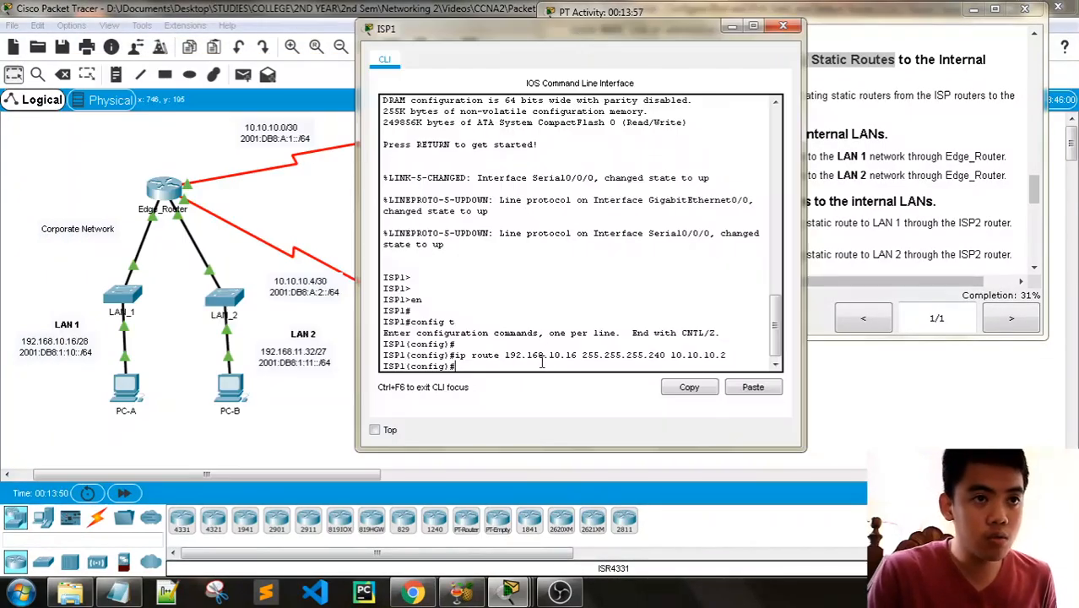
key(Up)
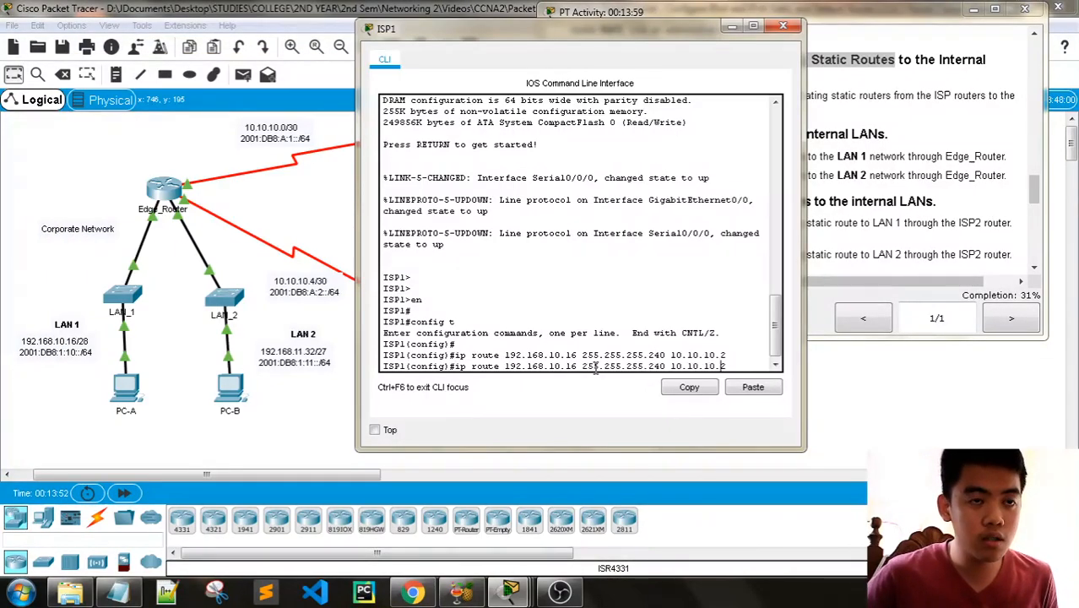
key(Left)
key(Left)
key(Left)
key(Left)
key(Left)
key(Left)
key(Left)
key(Left)
key(Left)
key(Left)
key(Left)
key(Left)
key(Left)
key(Left)
key(Left)
key(Left)
key(Left)
key(Left)
key(Left)
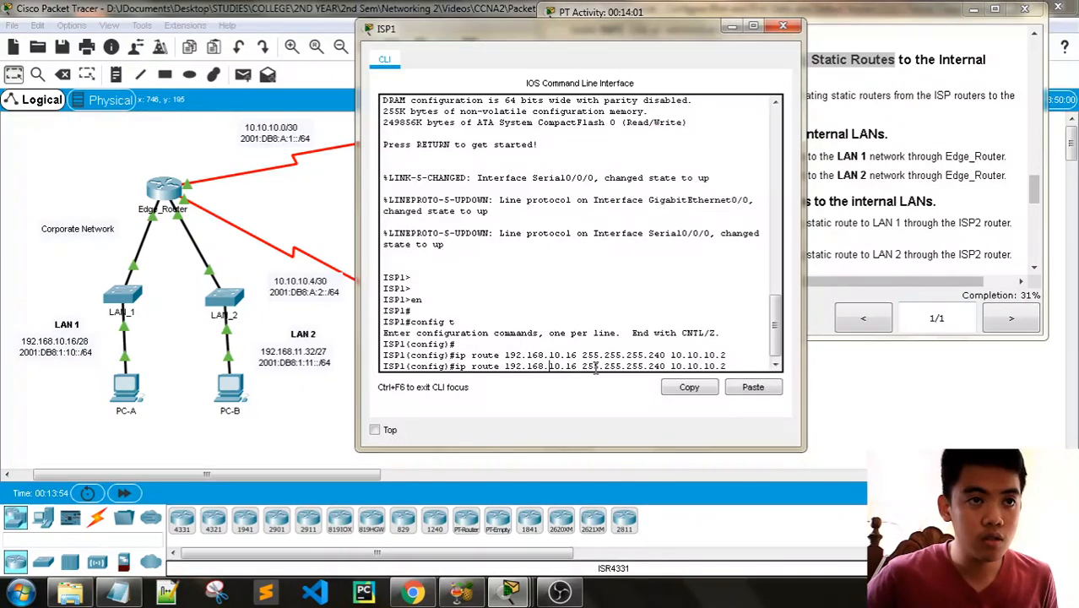
key(BackSpace)
text(1)
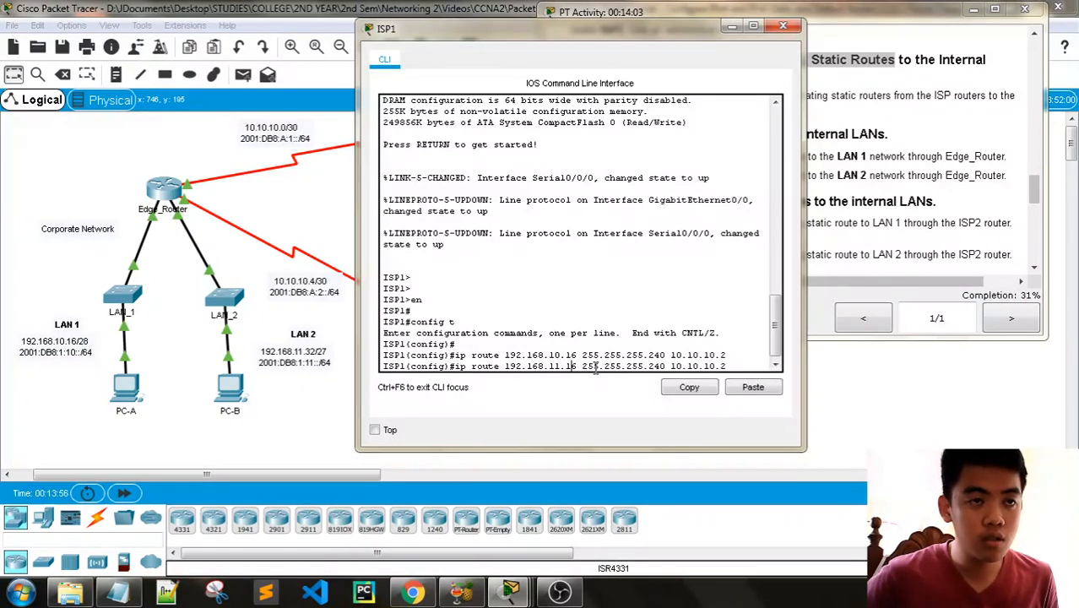
key(BackSpace)
key(BackSpace)
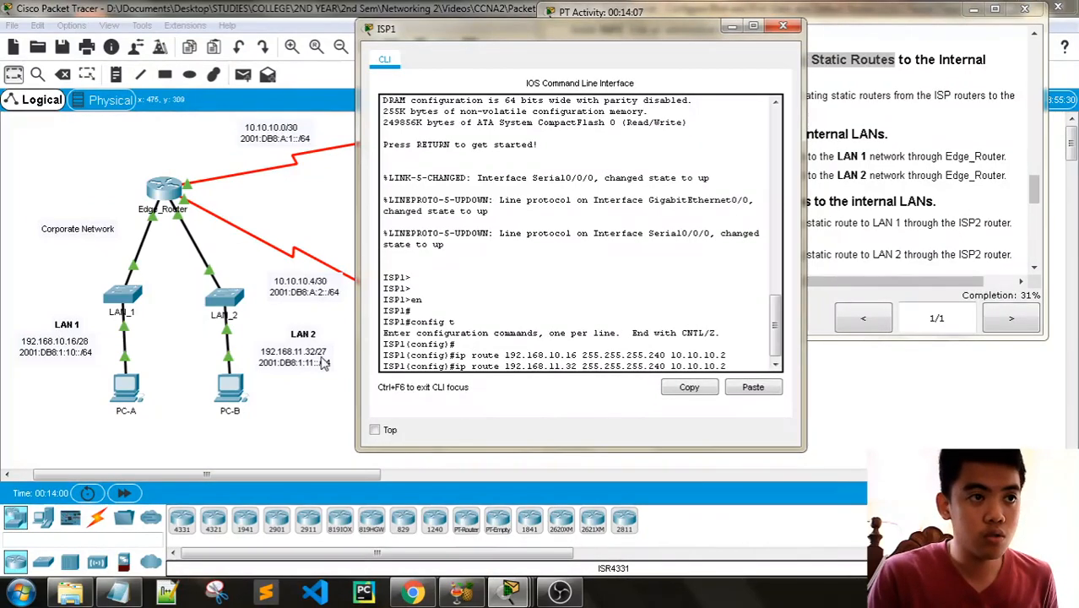
- Consult the octet list in Notepad, then set the LAN 2 route's mask to 255.255.255.224 in ISP1's CLI and submit it
key(alt+Tab)
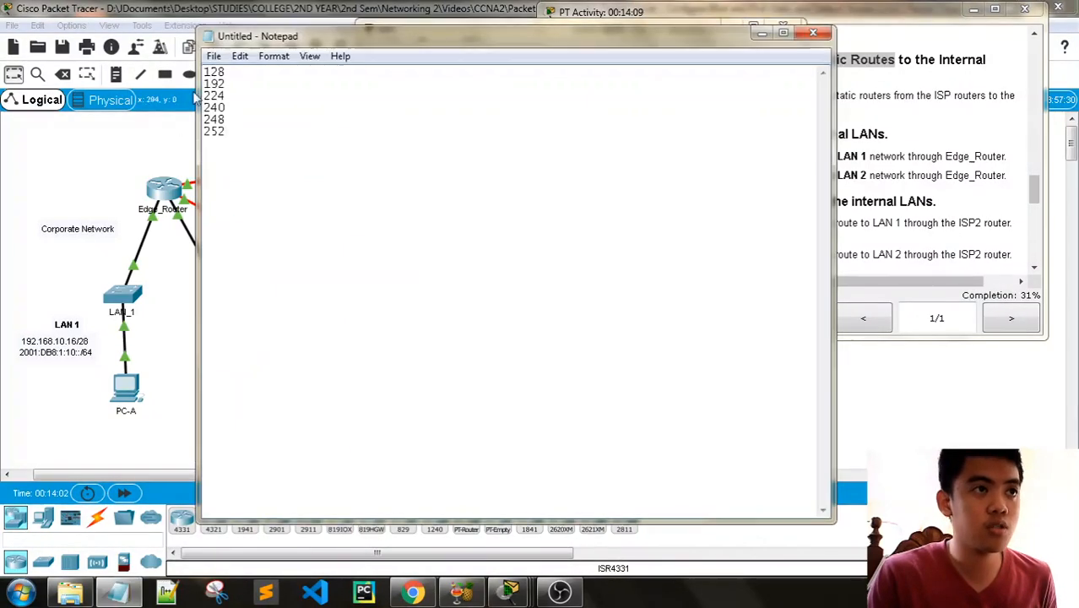
click(760, 35)
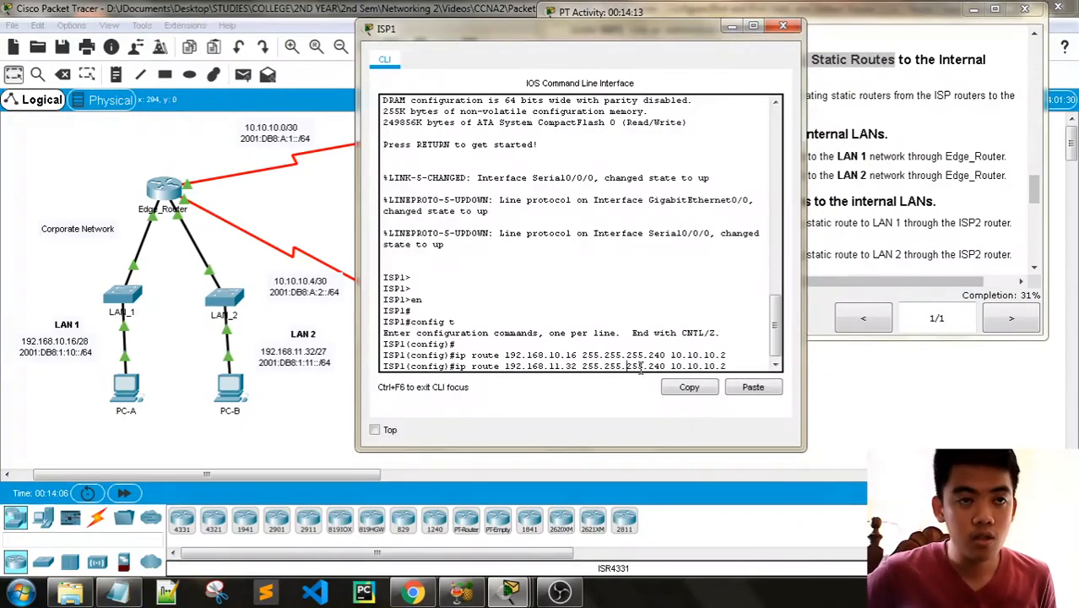
key(BackSpace)
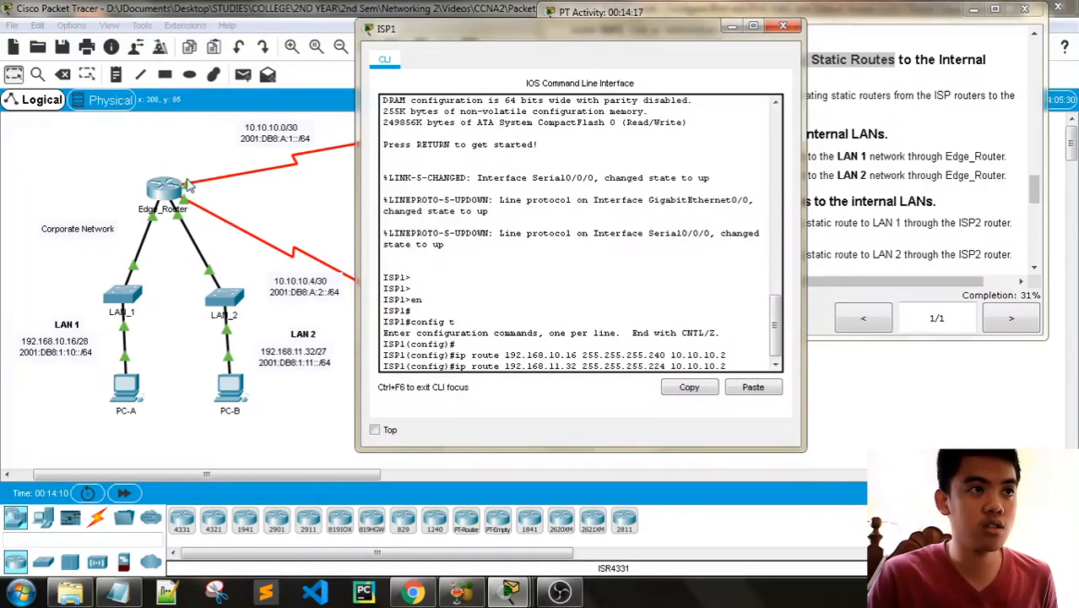
key(Return)
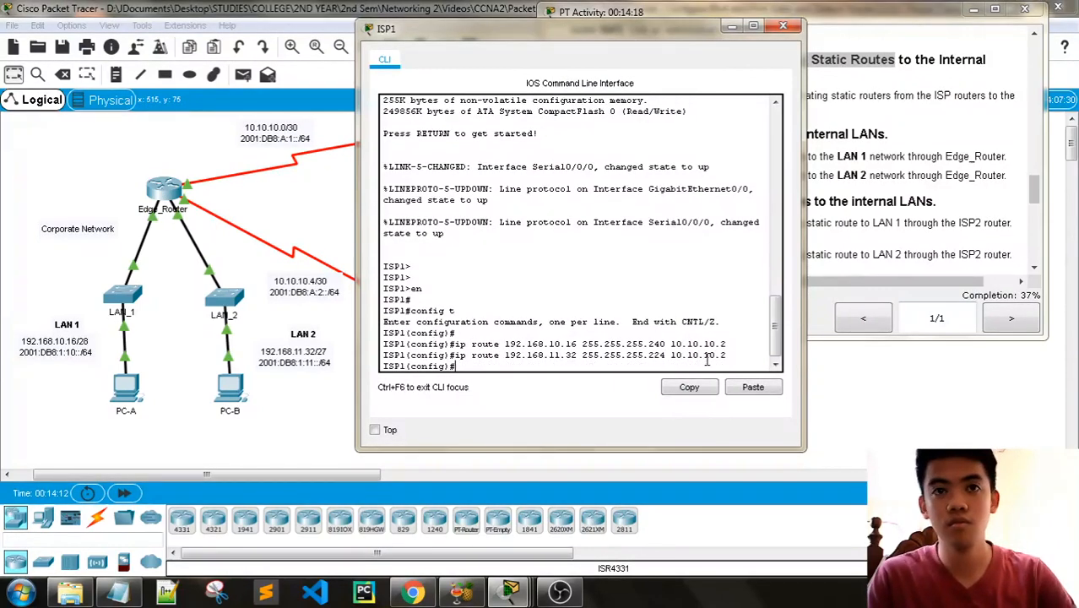
- Review the floating route instructions and topology, then recall ISP1's LAN 1 route command and remove its next-hop address
drag(582, 32, 348, 32)
scroll(856, 172, down, 2)
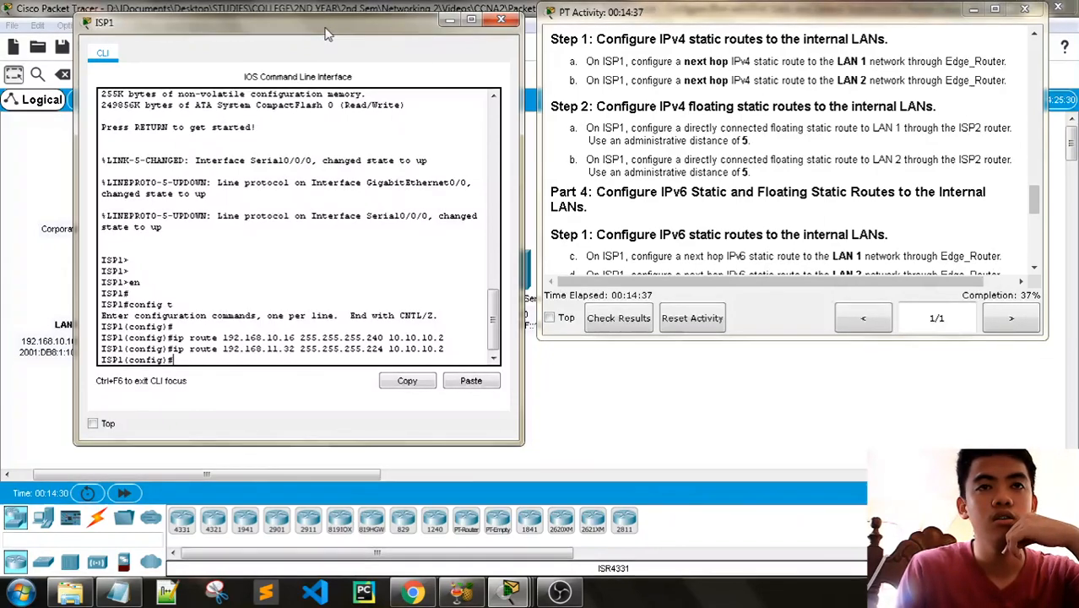
drag(327, 34, 307, 339)
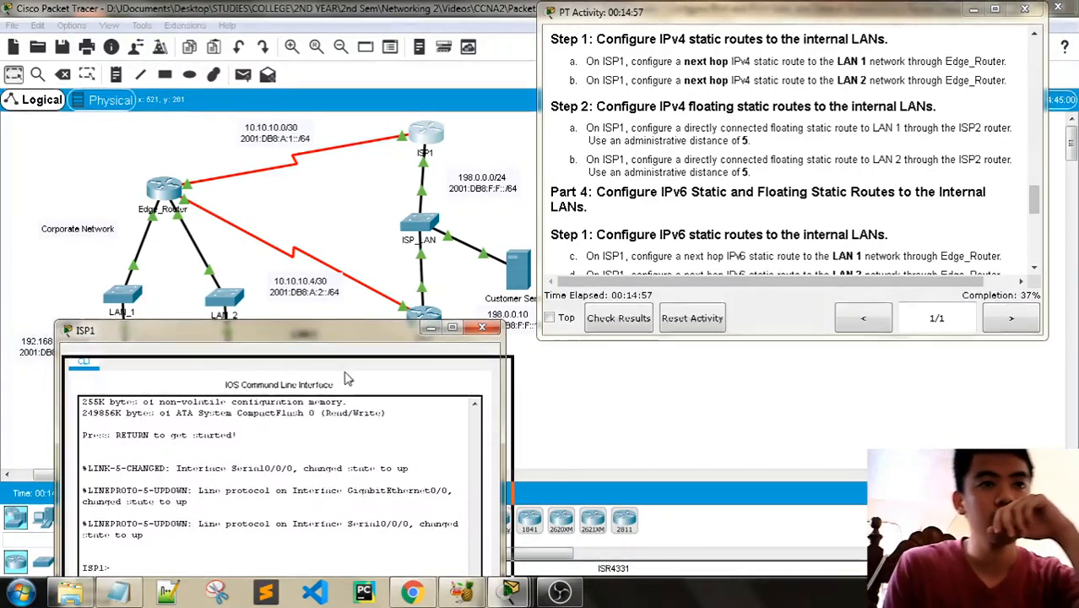
drag(343, 342, 353, 79)
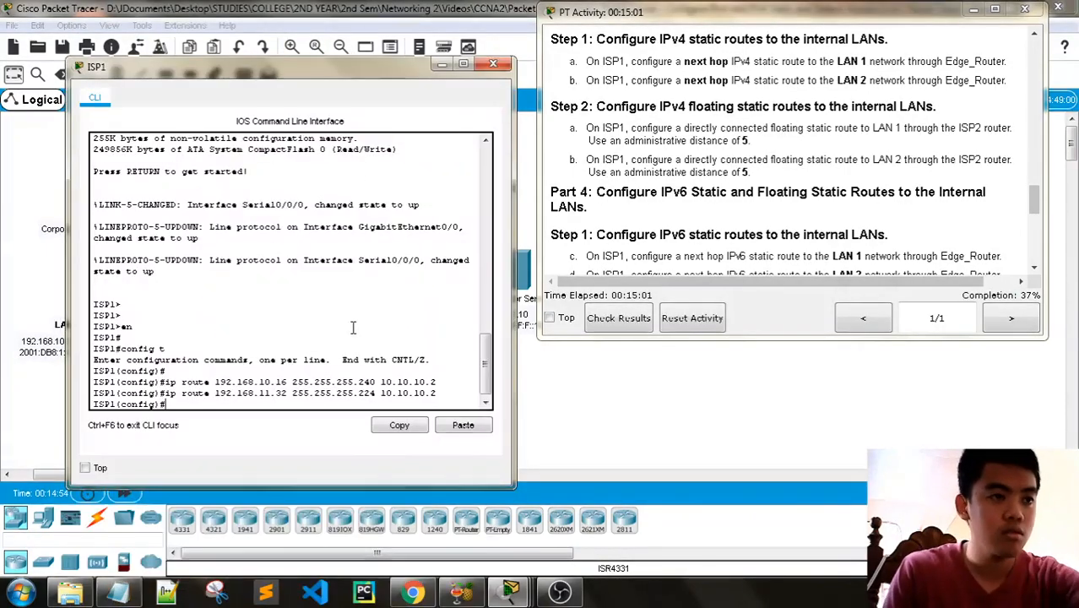
key(Up)
key(Up)
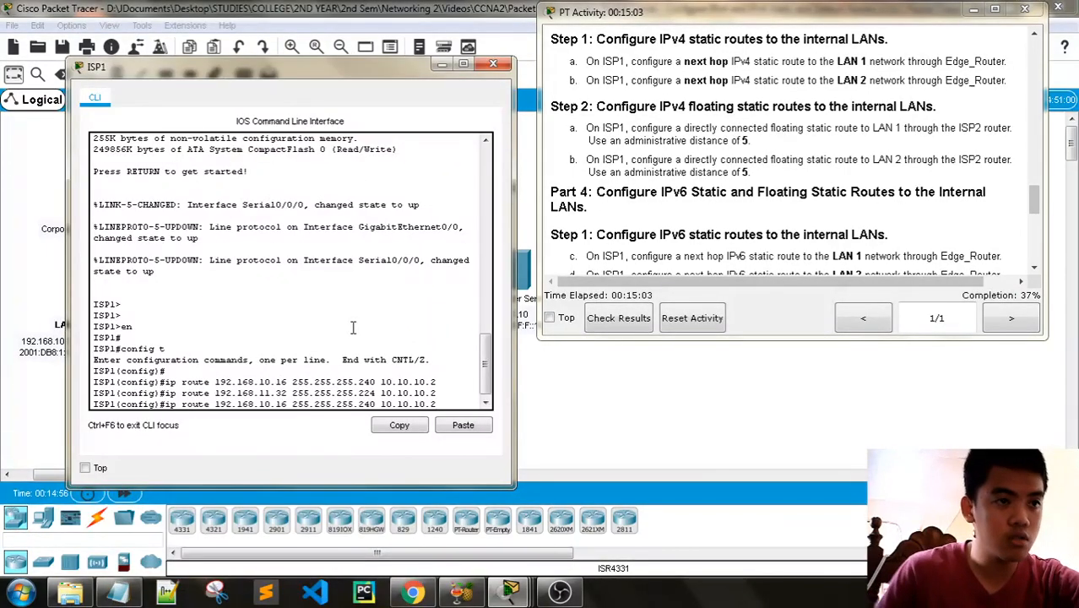
drag(335, 76, 335, 407)
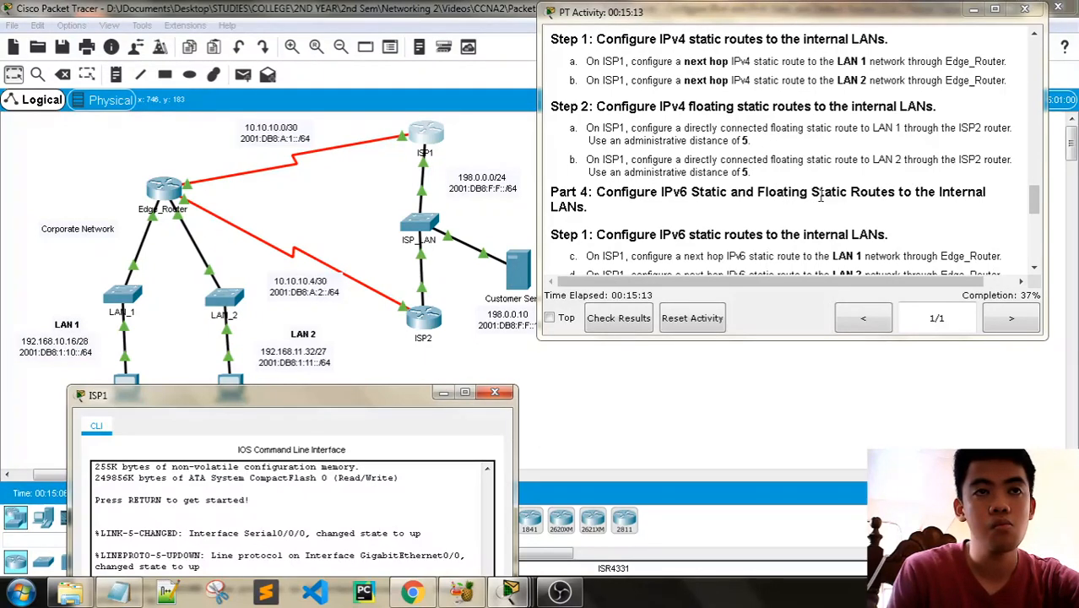
drag(354, 395, 358, 48)
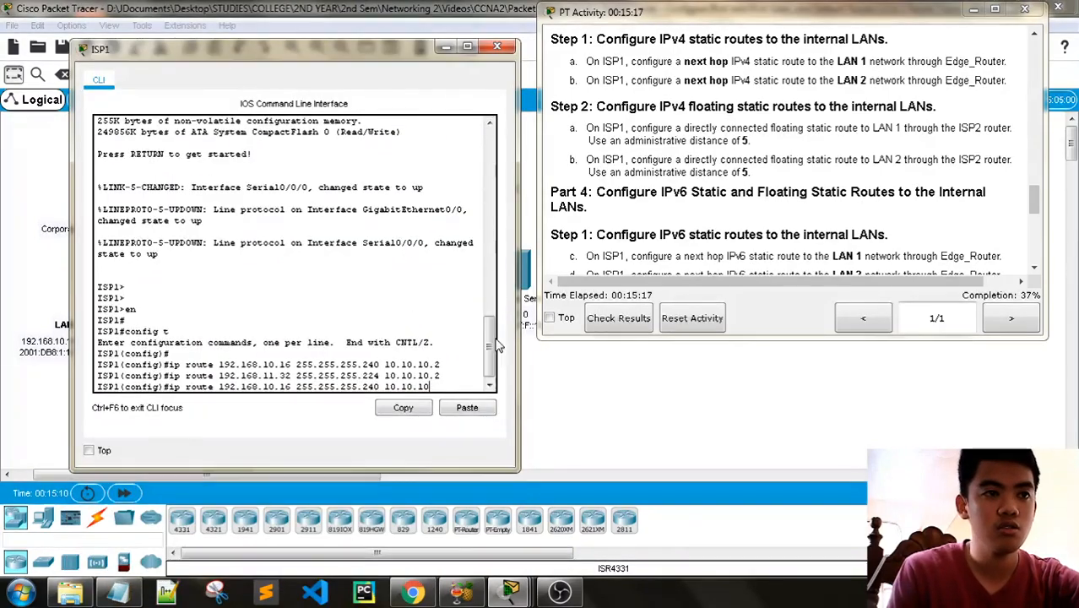
key(BackSpace)
key(BackSpace)
key(BackSpace)
key(BackSpace)
key(BackSpace)
key(BackSpace)
key(BackSpace)
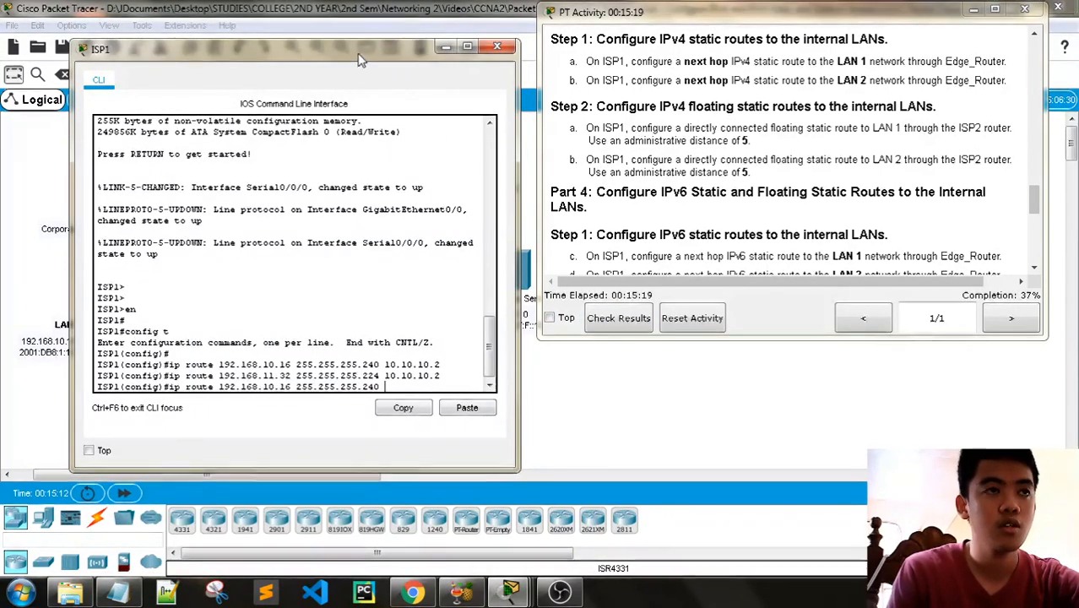
- Look up ISP1's interface toward ISP2, then finish the LAN 1 floating route with g0/0 and administrative distance 5 and submit it
drag(360, 57, 362, 466)
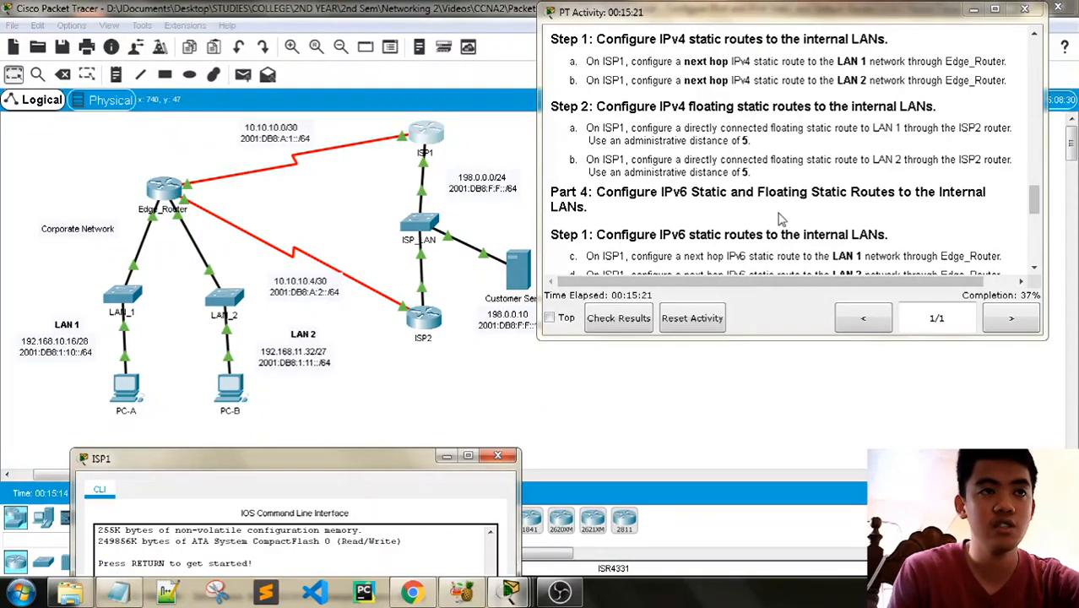
scroll(781, 218, up, 10)
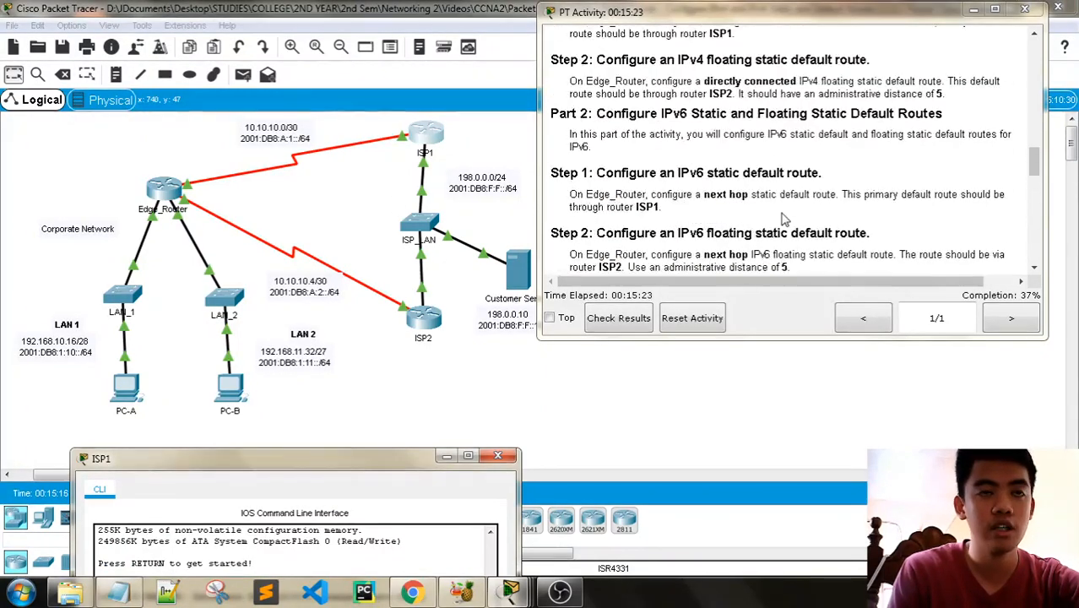
scroll(781, 218, up, 10)
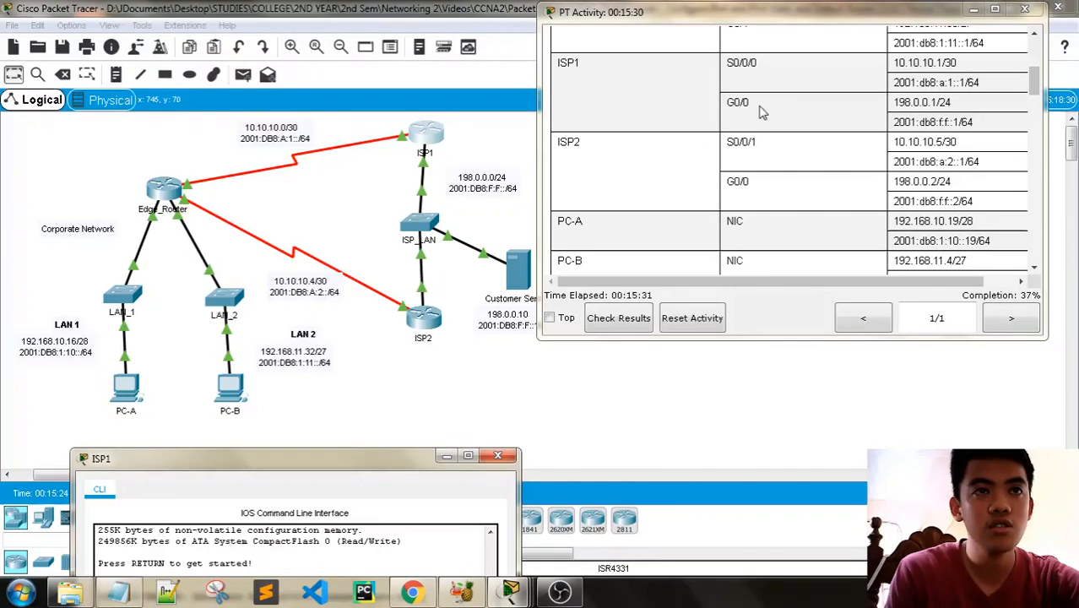
drag(343, 456, 299, 23)
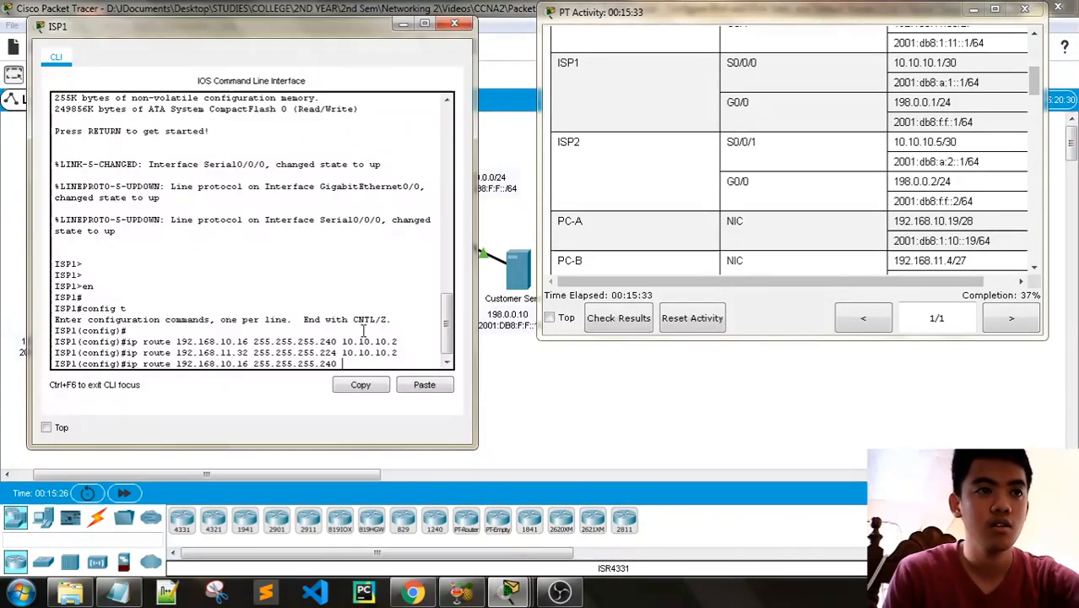
text(g0/0)
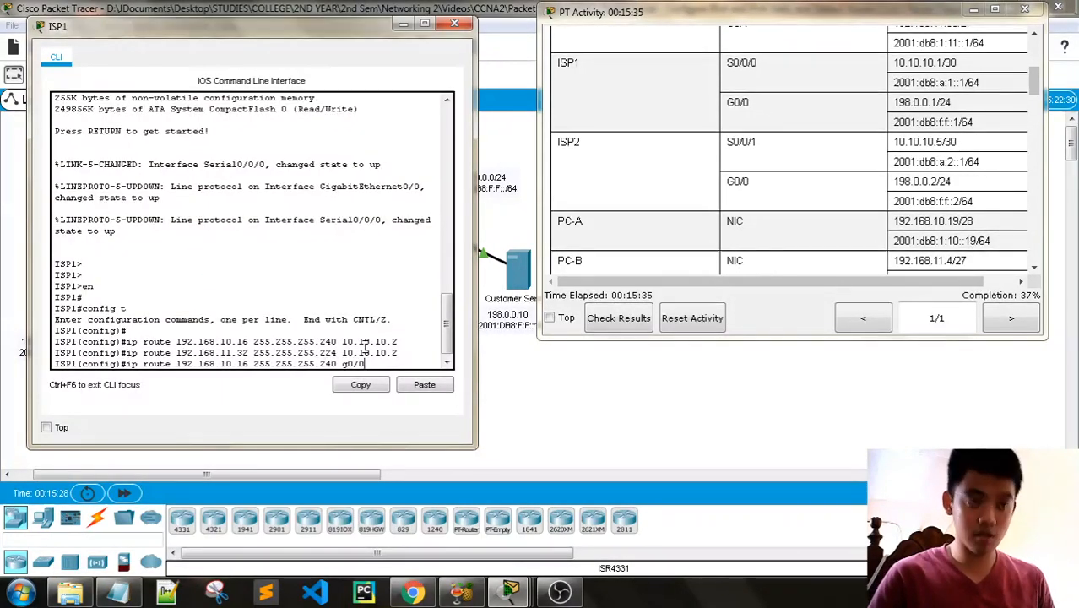
text( 5)
scroll(663, 266, down, 10)
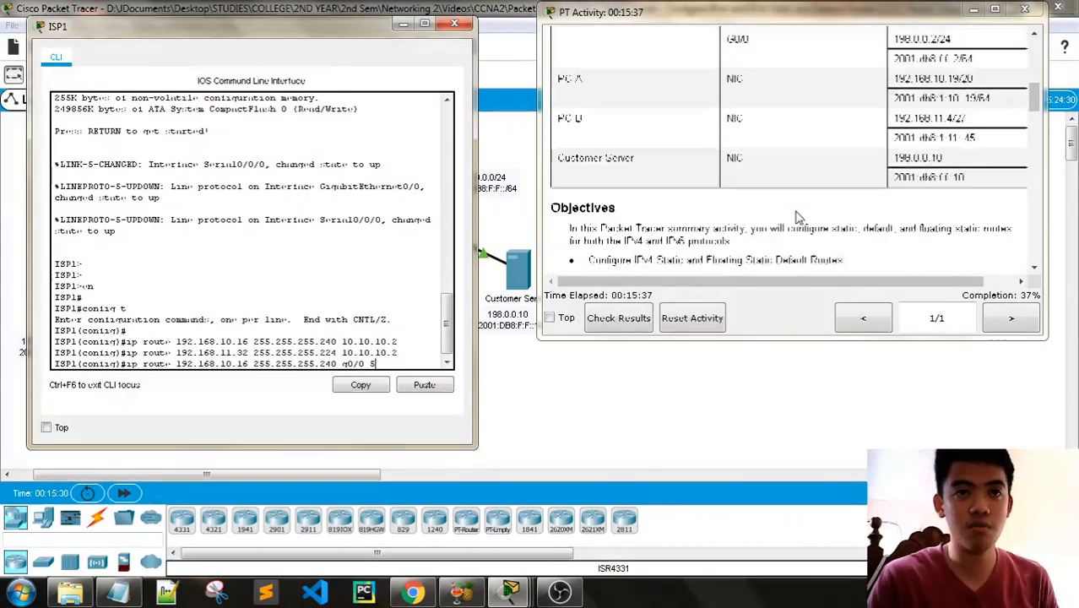
scroll(797, 218, down, 4)
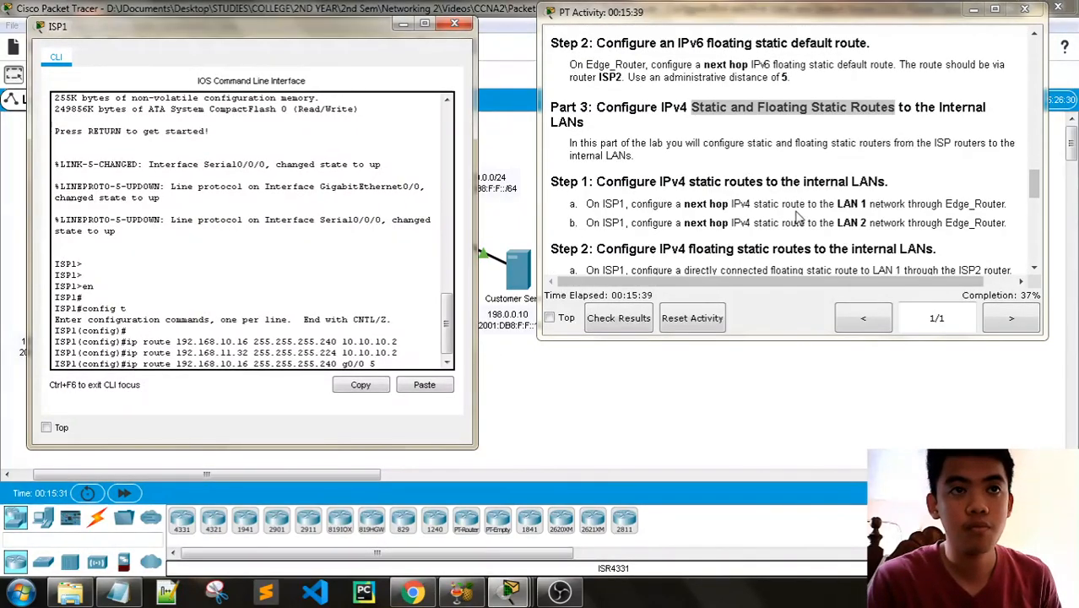
scroll(797, 218, up, 3)
scroll(798, 218, down, 4)
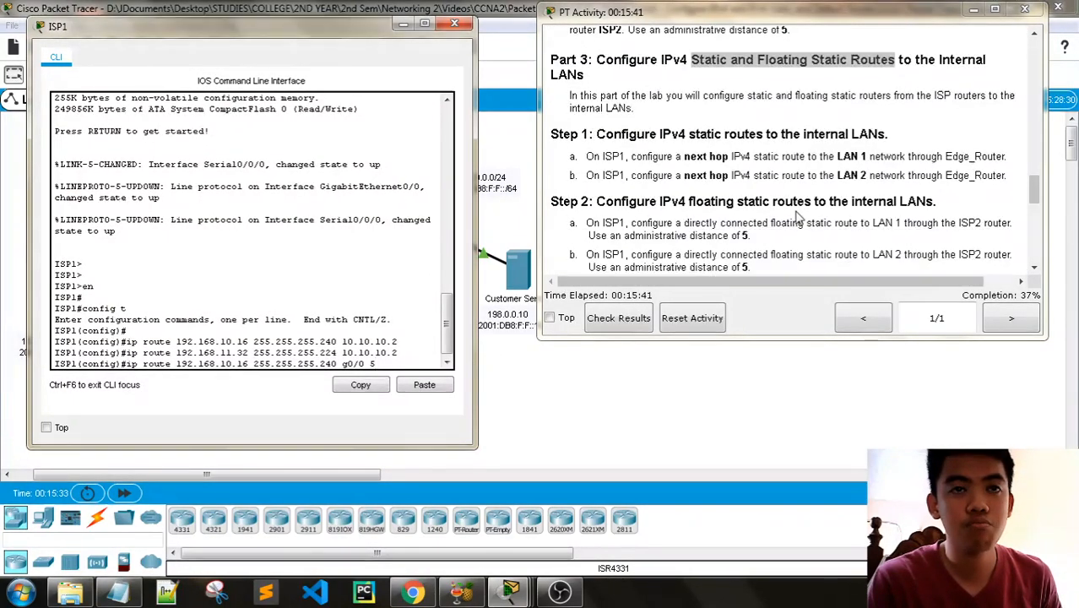
key(Return)
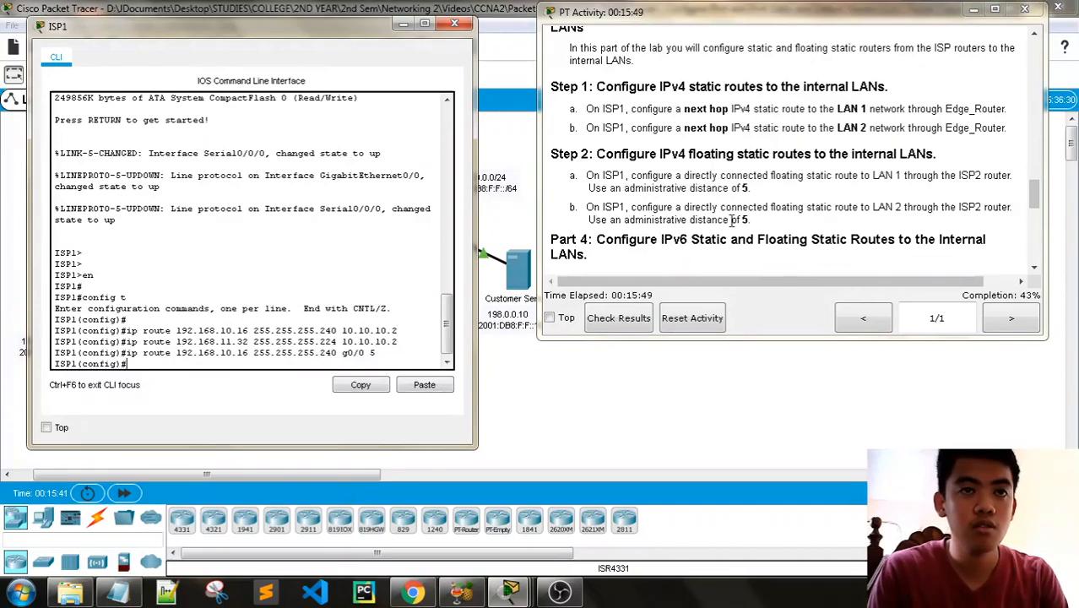
- Configure ISP1's directly connected floating static route to LAN 2, 192.168.11.32 255.255.255.224, through g0/0 with administrative distance 5
key(Up)
key(Up)
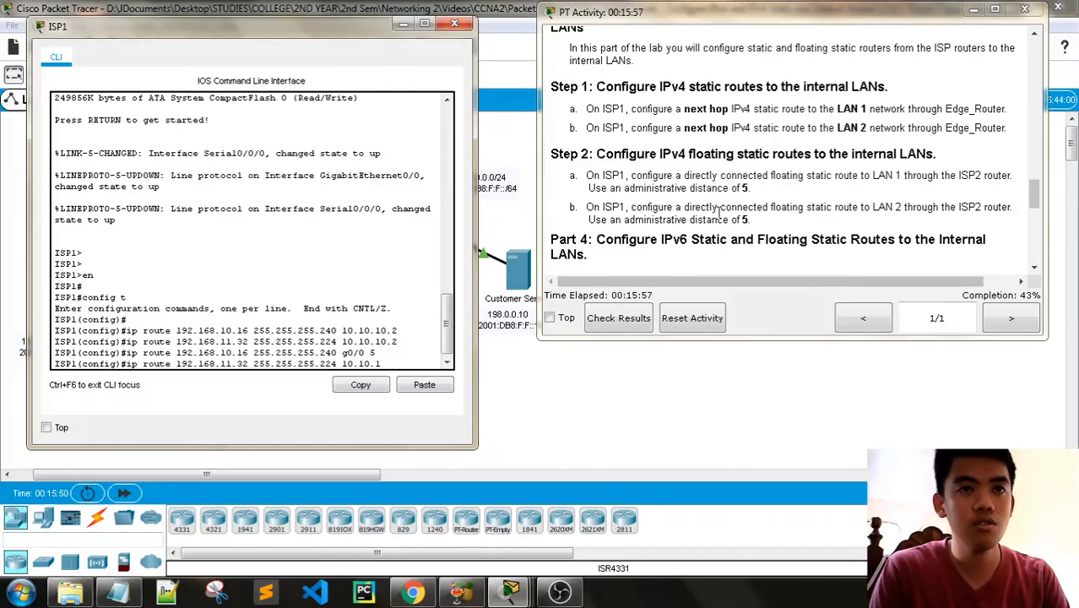
key(BackSpace)
key(BackSpace)
key(BackSpace)
key(BackSpace)
key(BackSpace)
key(BackSpace)
key(BackSpace)
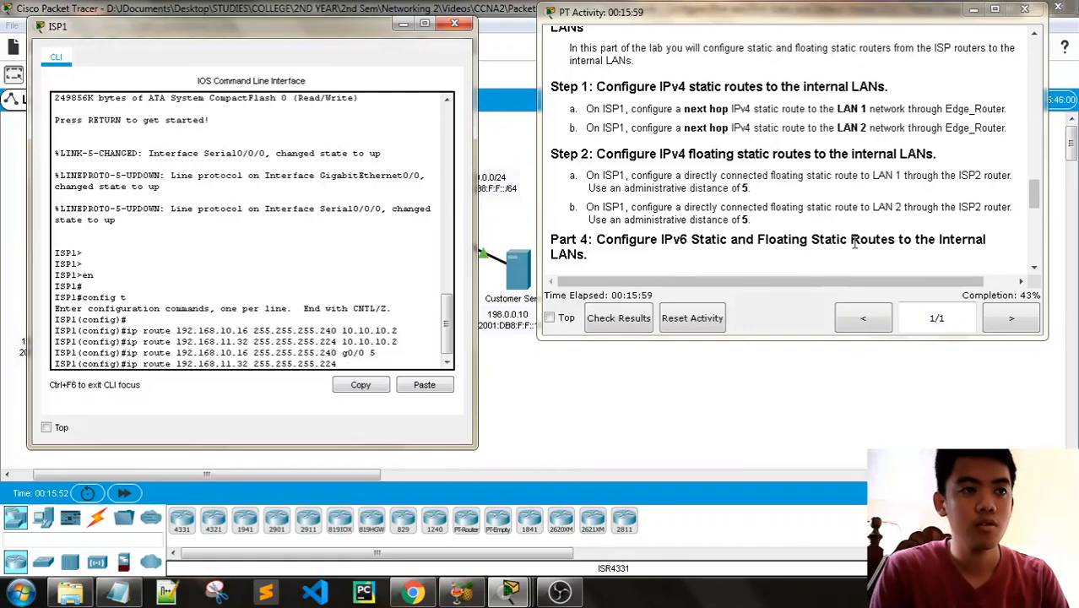
text(g0/0 5)
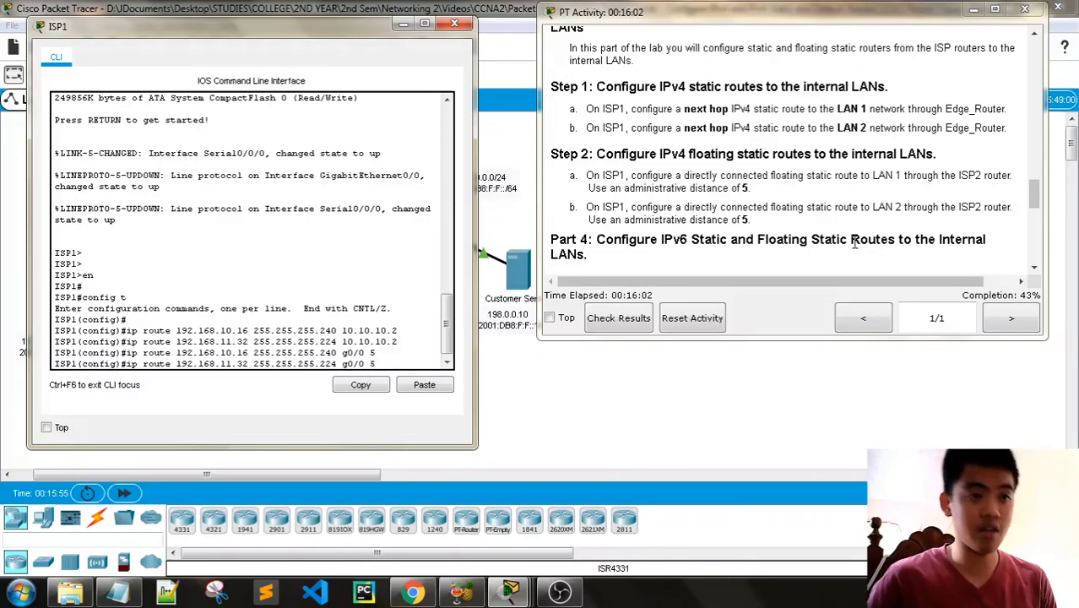
key(Return)
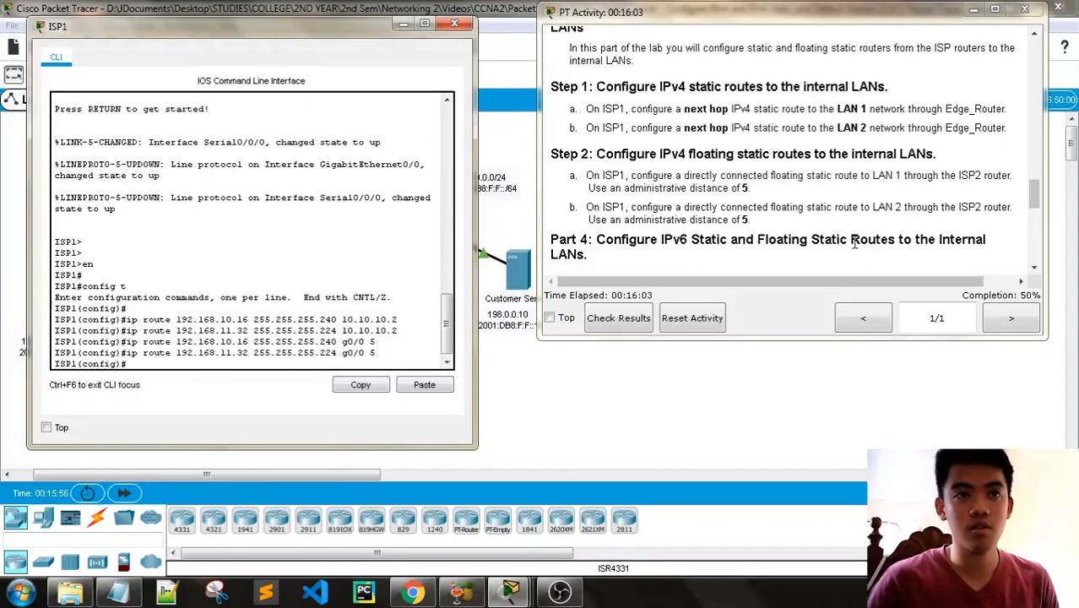
scroll(979, 253, down, 1)
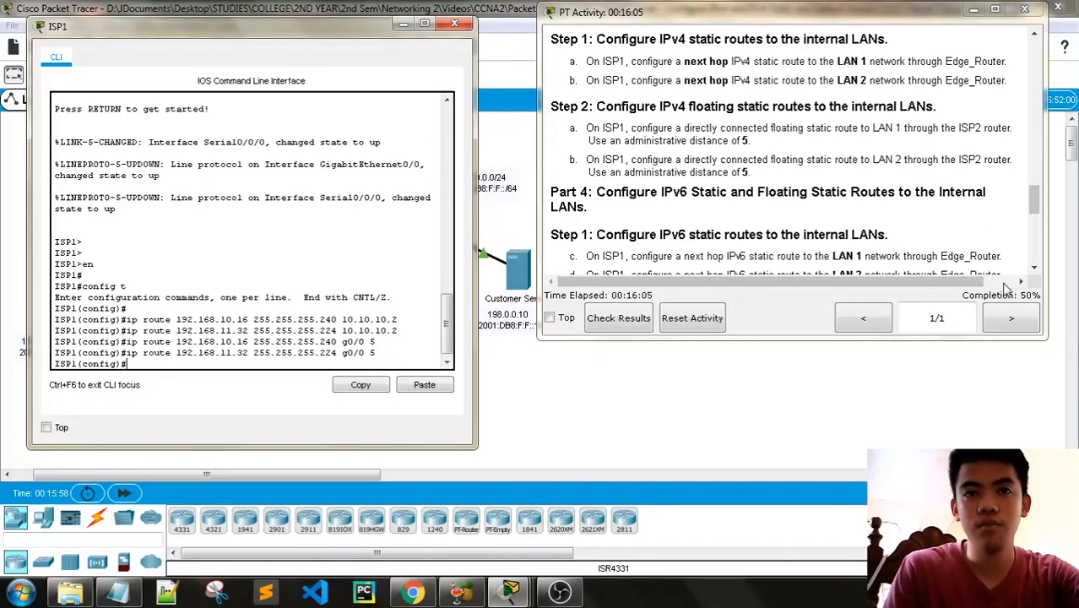
- Read the Part 4 instructions on IPv6 static routes to the internal LANs and begin an ipv6 route command in ISP1's CLI
scroll(919, 216, down, 1)
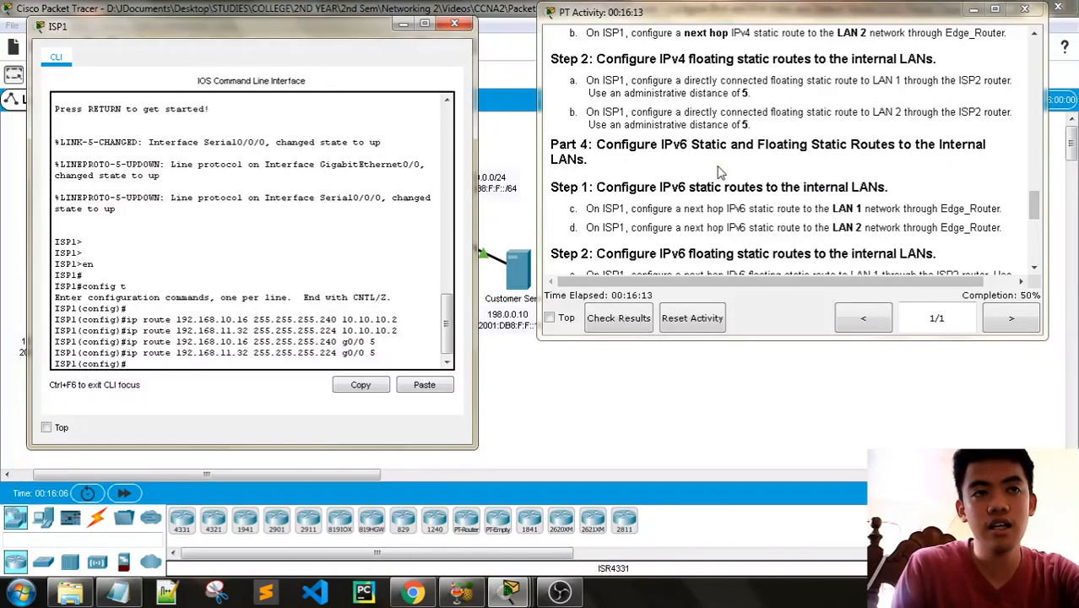
scroll(709, 162, down, 1)
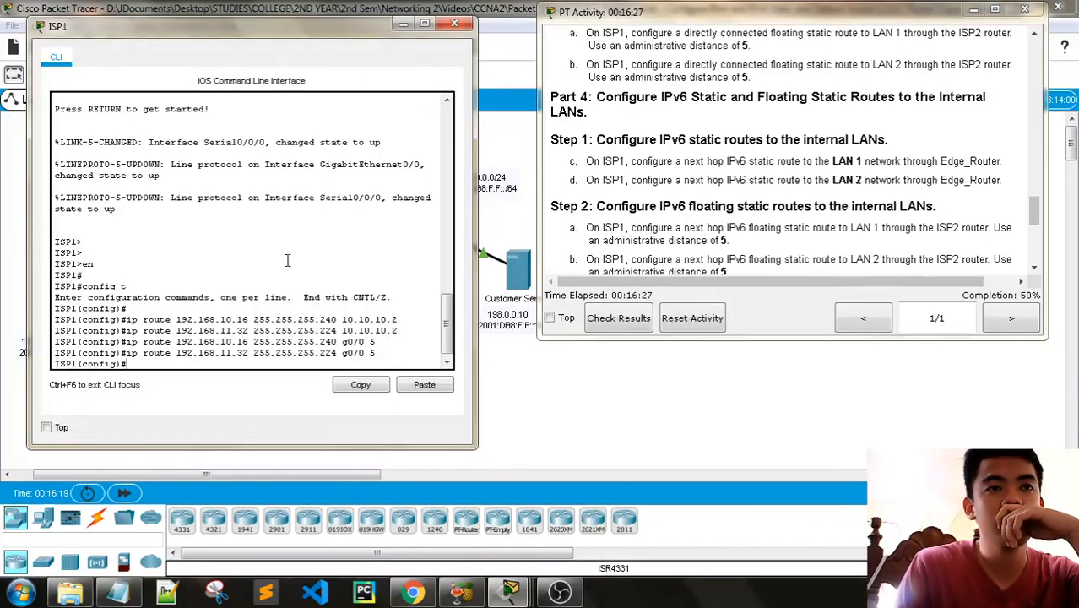
text(ip)
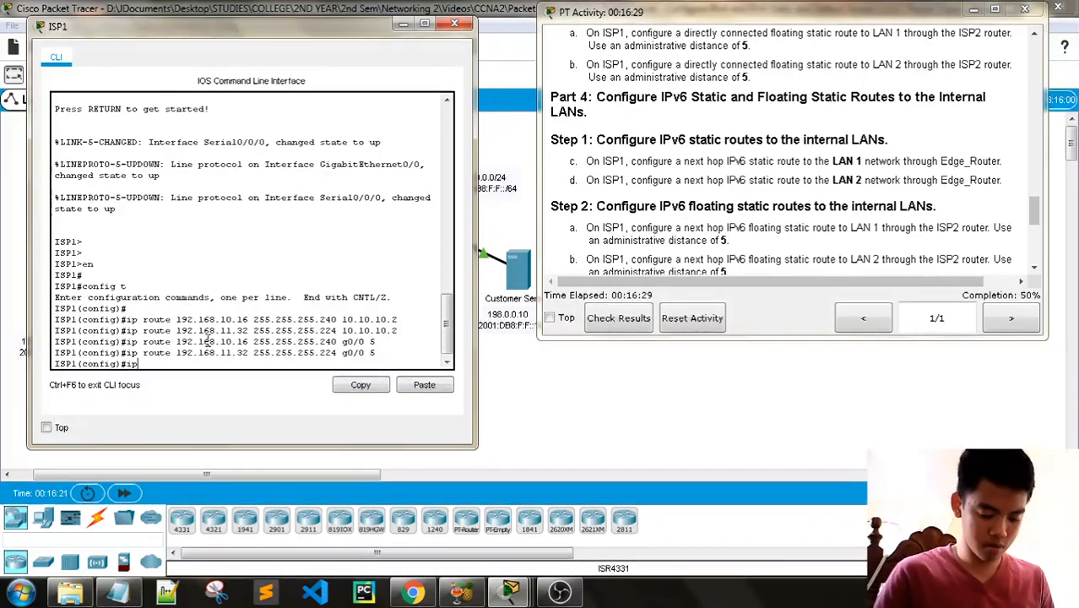
text(v6 route)
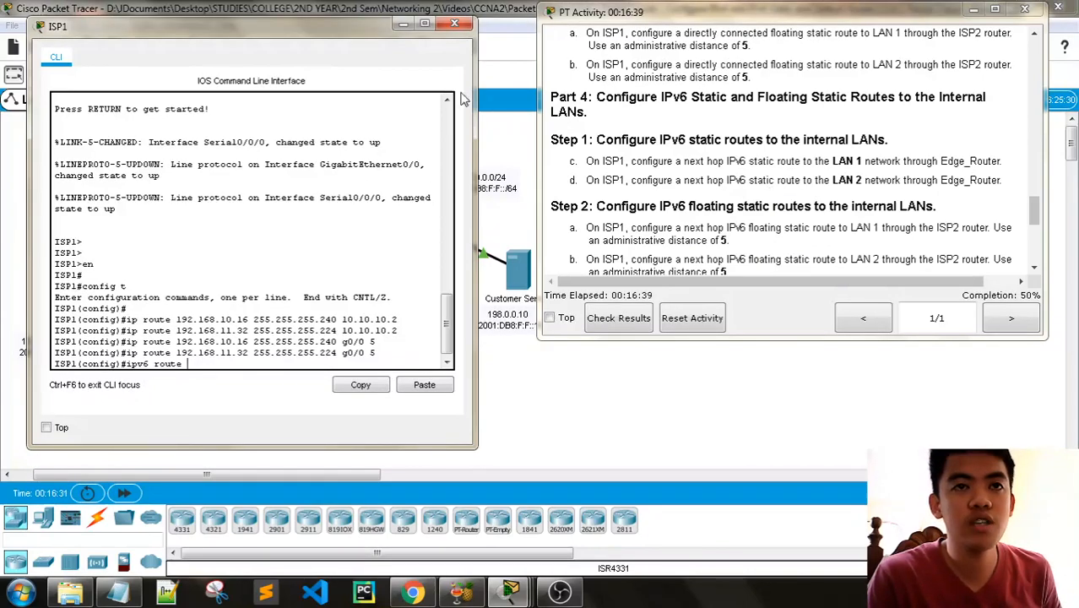
- Find PC-A's IPv6 address in the activity's addressing table, arranging the ISP1 window so both stay readable
drag(212, 32, 230, 58)
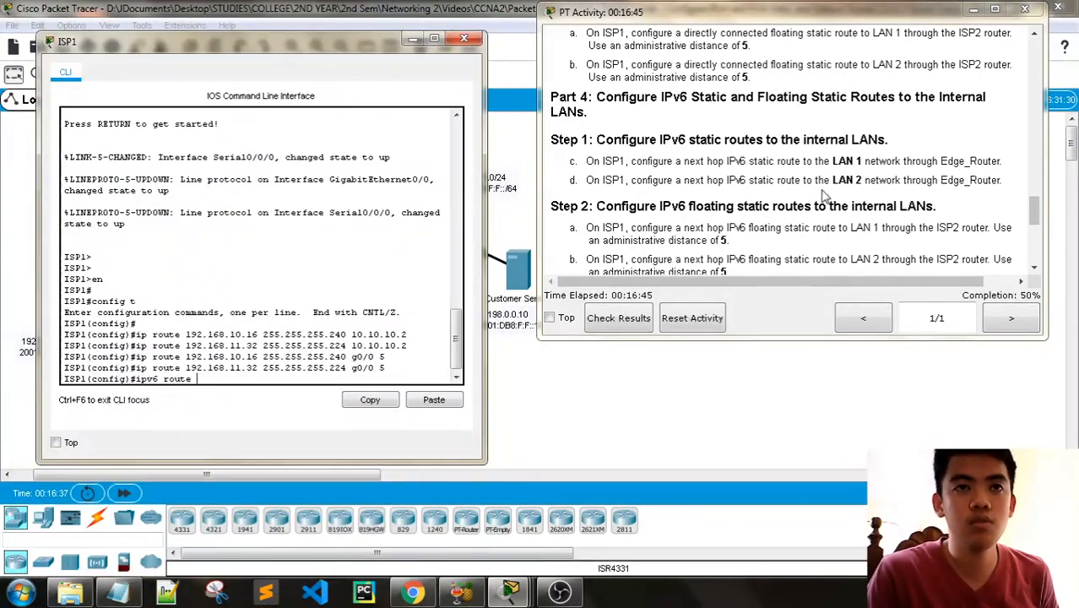
scroll(824, 198, up, 10)
scroll(823, 198, up, 5)
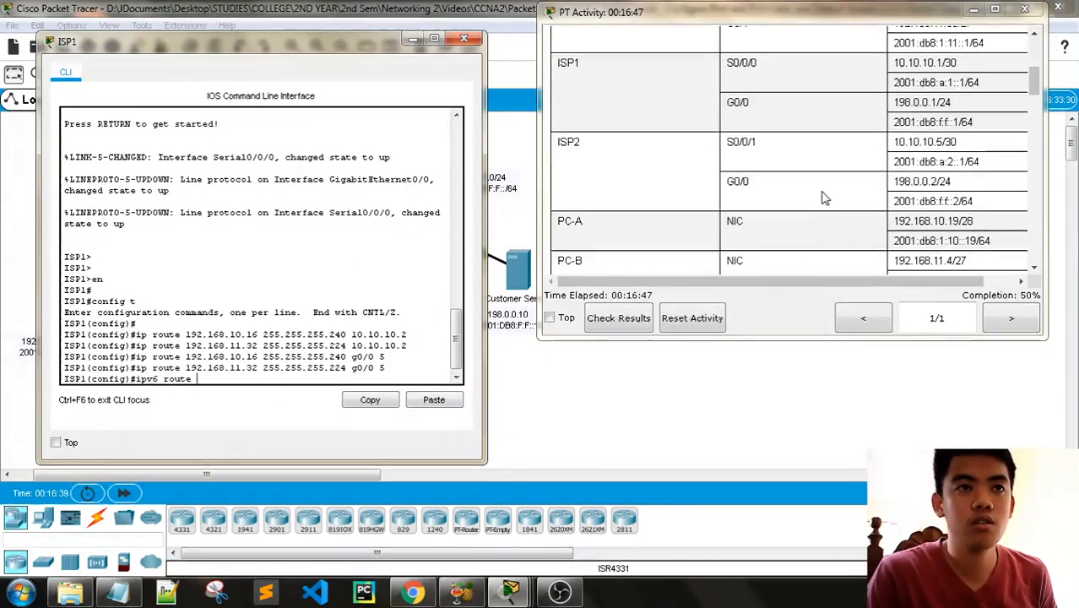
scroll(602, 164, down, 2)
drag(226, 47, 284, 17)
click(490, 9)
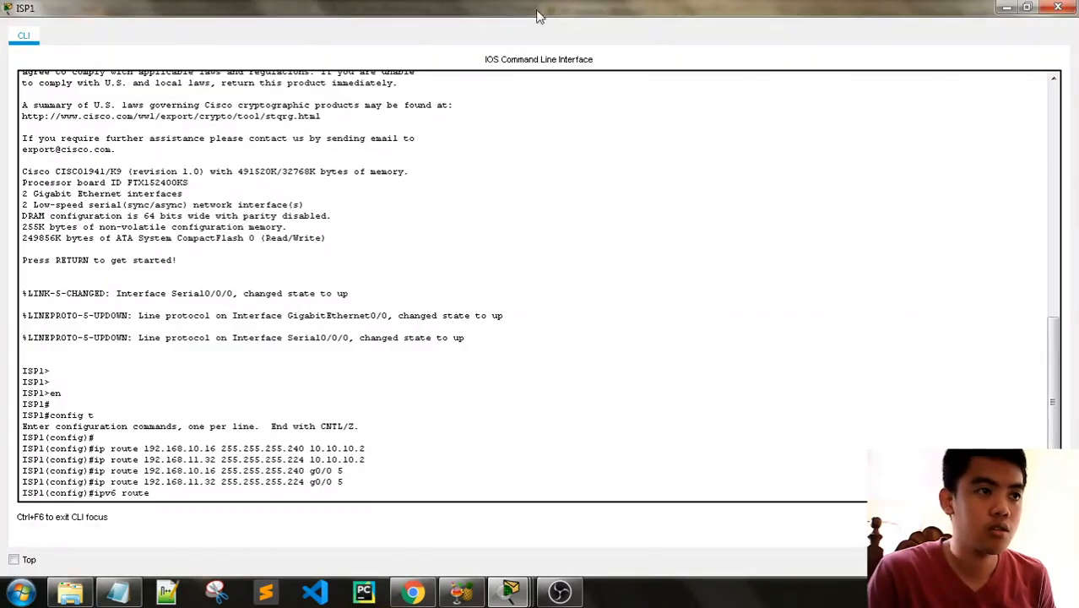
click(1028, 9)
drag(487, 23, 595, 23)
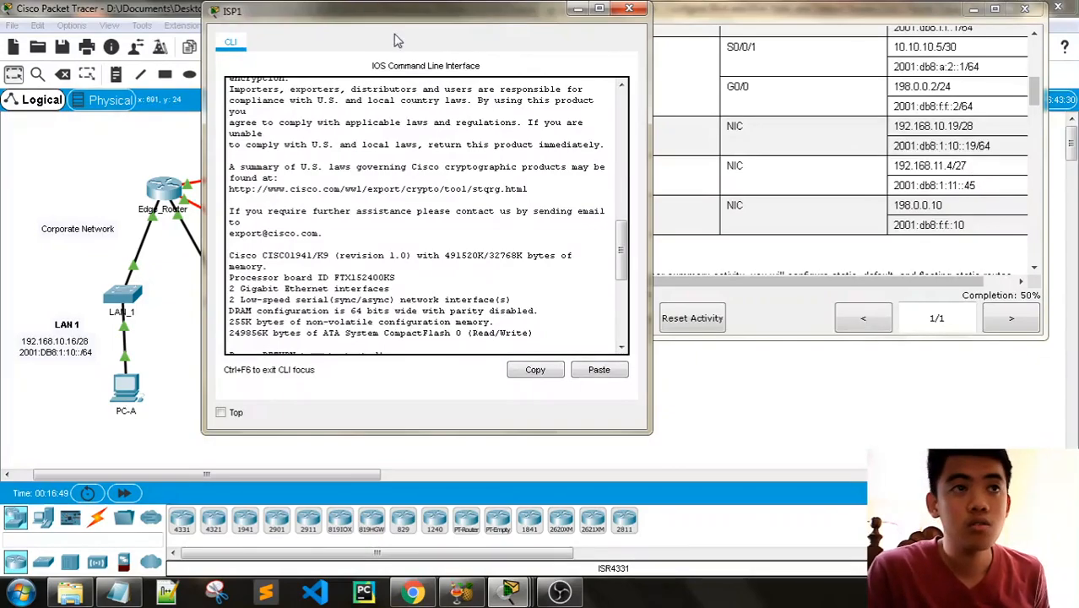
drag(397, 17, 323, 22)
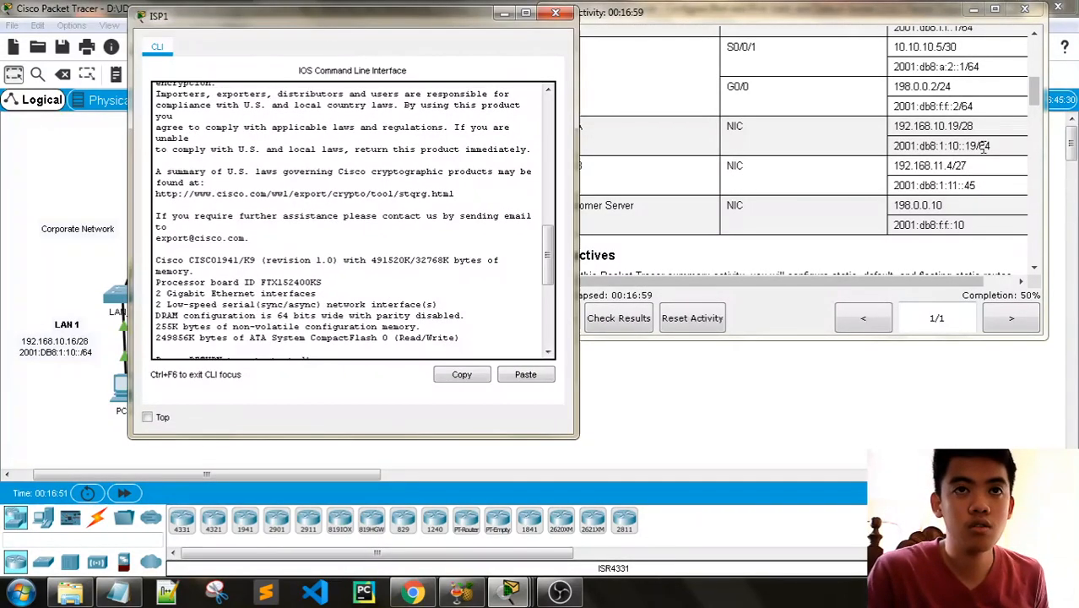
- Copy PC-A's IPv6 address 2001:db8:1:10::19/64 from the addressing table into ISP1's CLI
drag(990, 147, 888, 152)
key(ctrl+c)
click(274, 26)
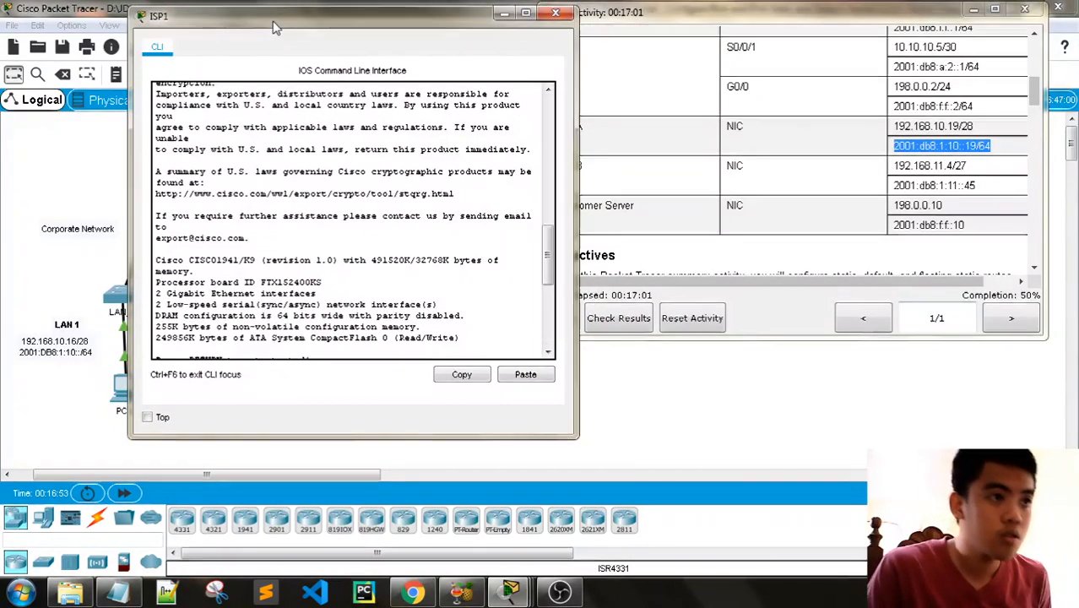
click(302, 311)
right_click(297, 351)
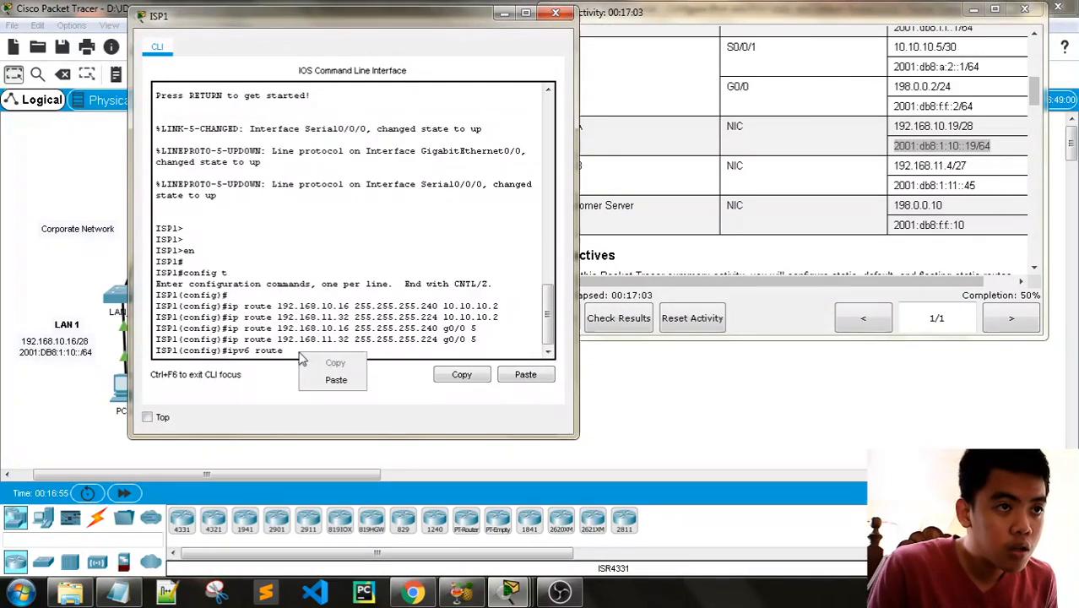
click(325, 380)
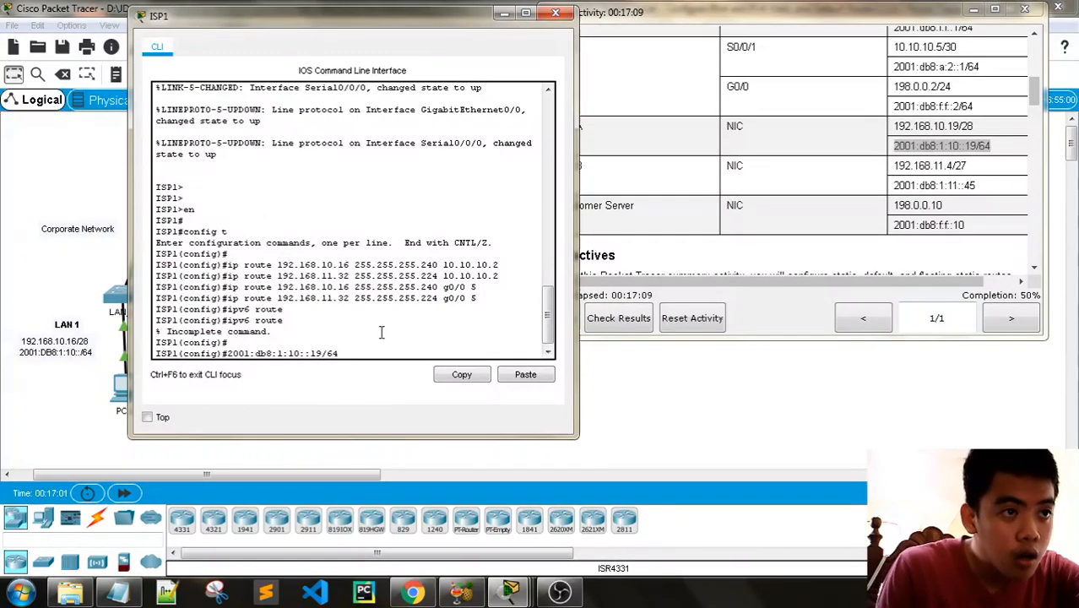
- Change the pasted address to the LAN 1 network 2001:db8:1:10::/64 and put ipv6 route in front of it
key(BackSpace)
key(BackSpace)
key(BackSpace)
key(BackSpace)
key(BackSpace)
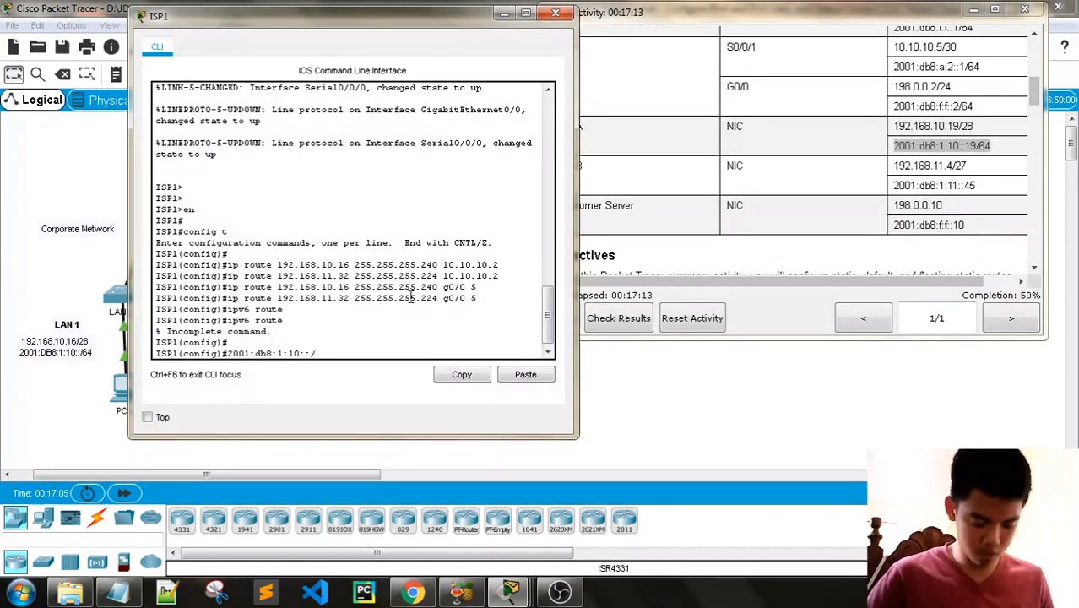
text(/64)
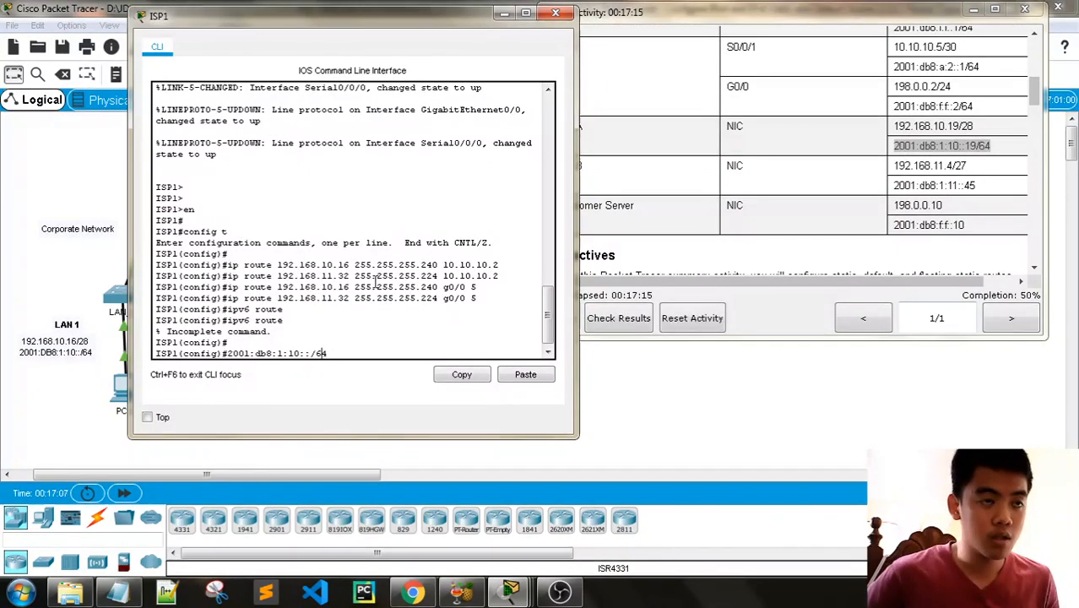
key(Left)
key(Left)
key(Left)
key(Left)
key(Left)
key(Left)
key(Left)
key(Left)
key(Left)
key(Left)
key(Left)
key(Left)
key(Left)
key(Left)
key(Left)
key(Left)
key(Left)
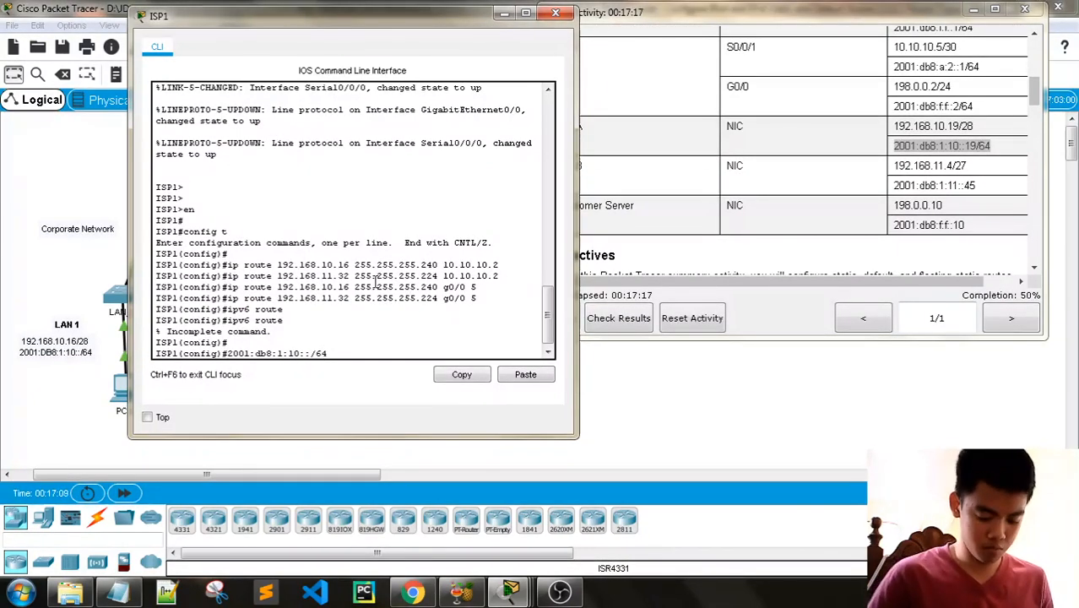
text(ipv6 route)
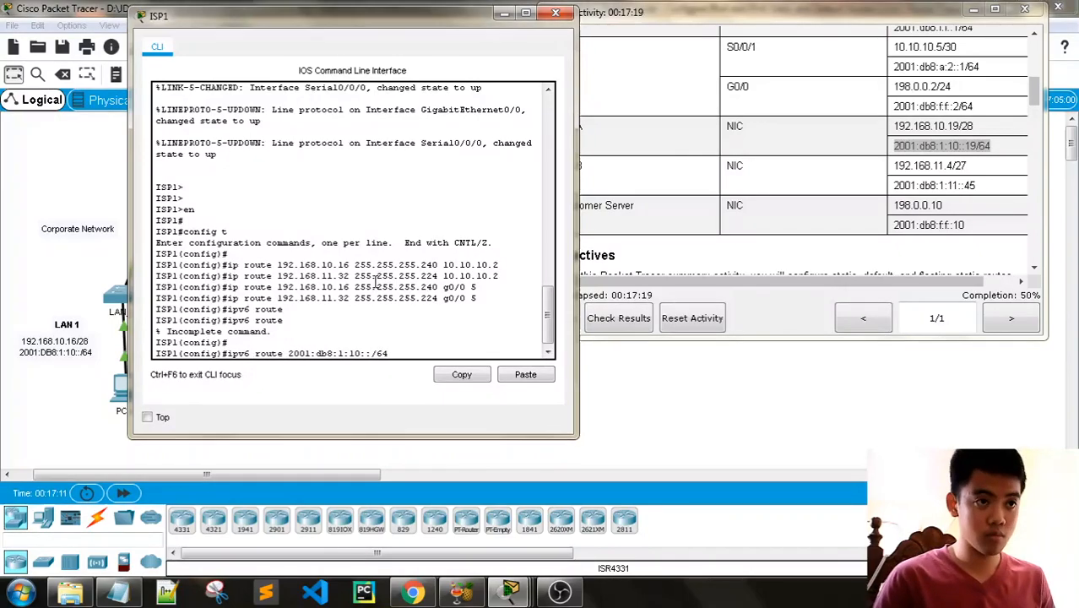
- Review the Part 4 IPv6 route instructions, then check the addressing table and topology for Edge_Router's IPv6 address toward ISP1
click(692, 32)
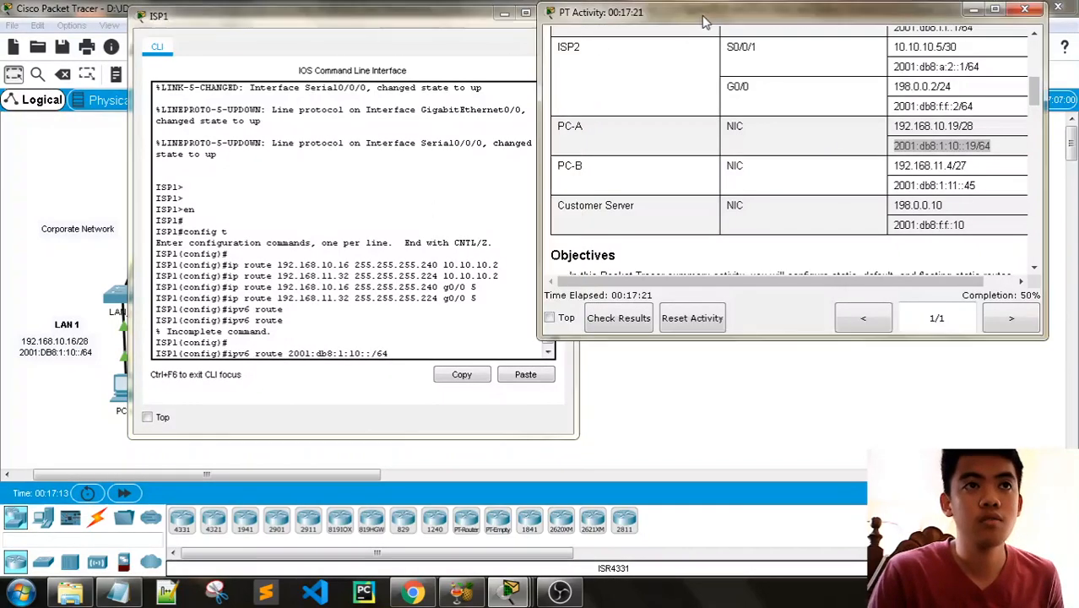
scroll(808, 157, down, 10)
scroll(808, 157, up, 3)
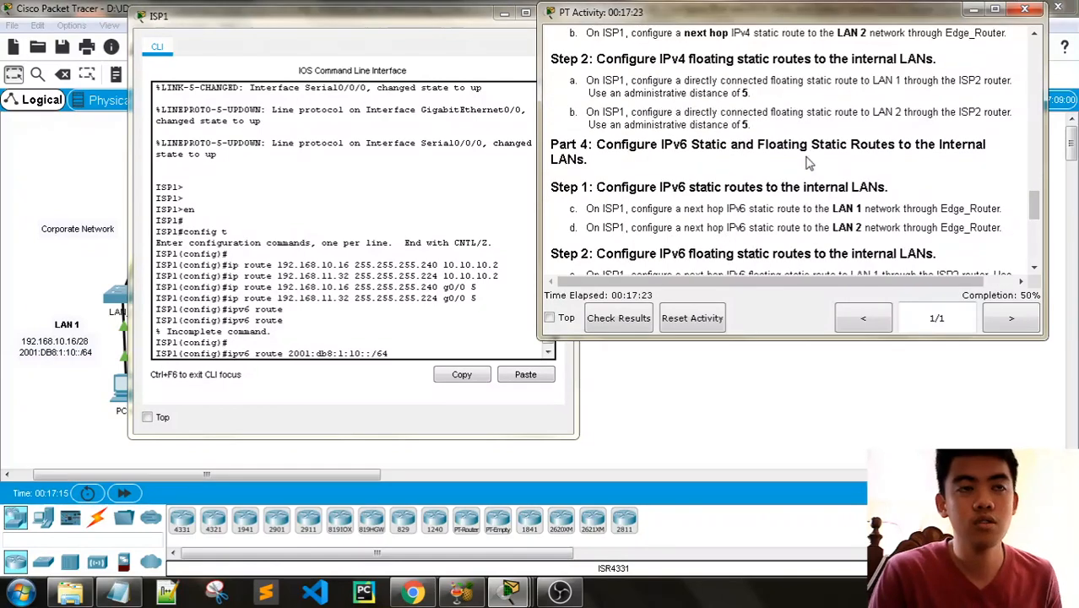
scroll(831, 209, down, 1)
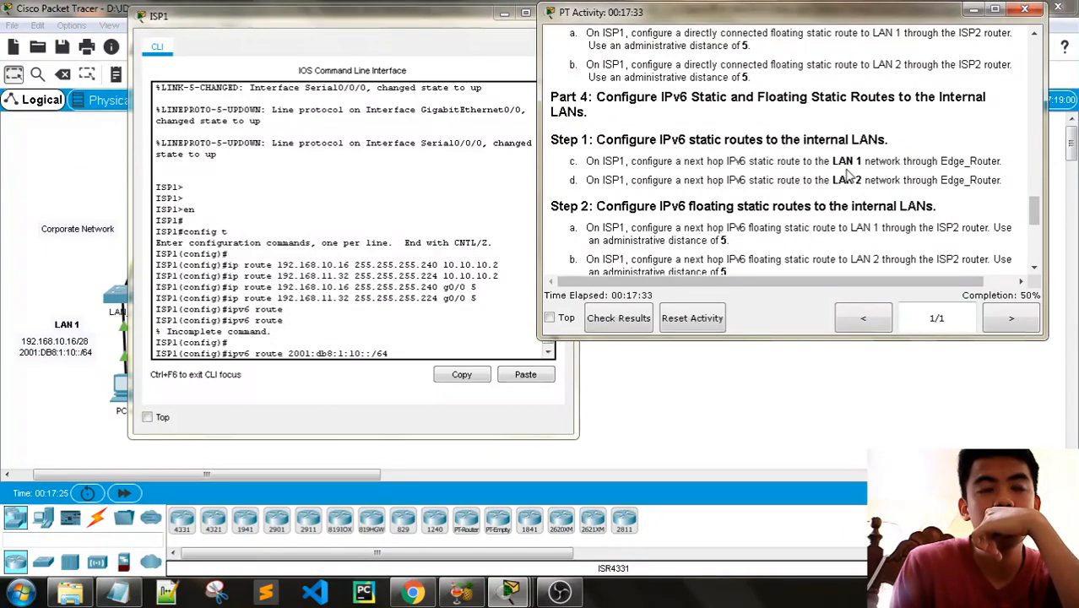
click(410, 353)
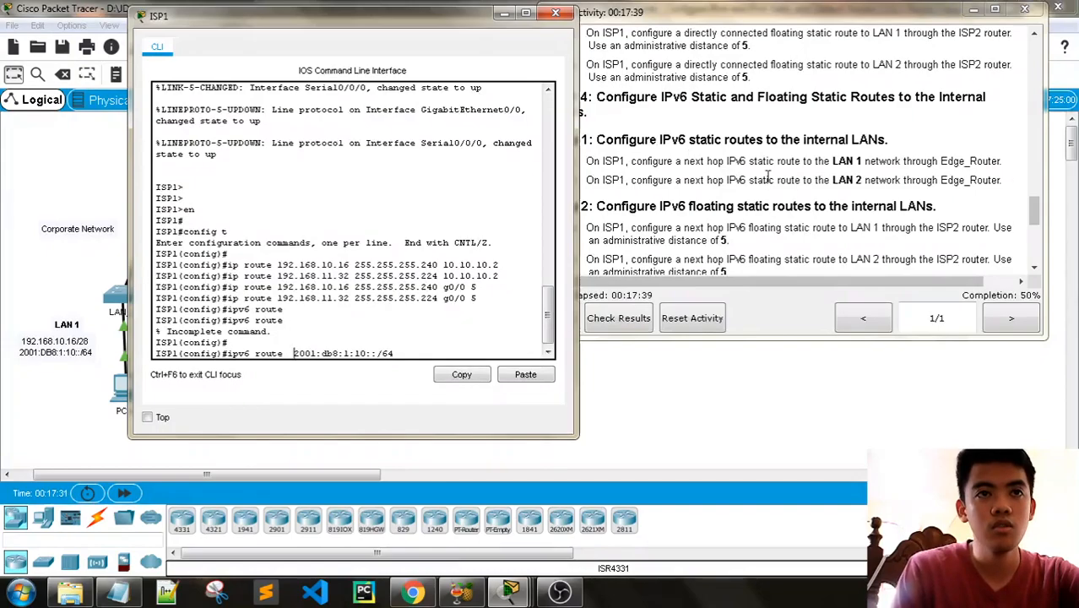
scroll(768, 177, up, 15)
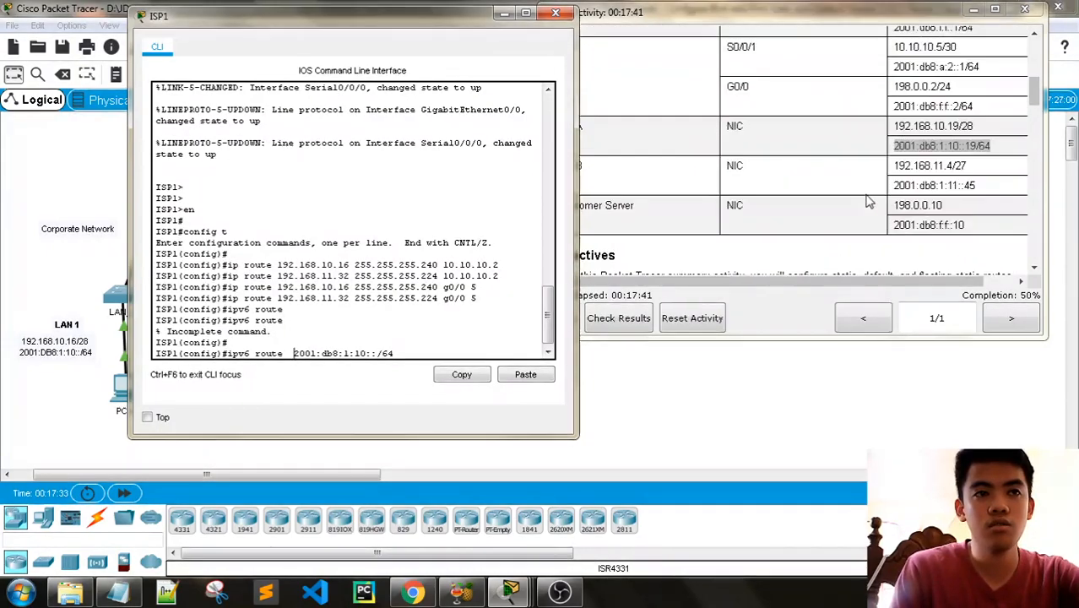
scroll(870, 201, up, 2)
scroll(868, 201, down, 1)
drag(449, 20, 384, 19)
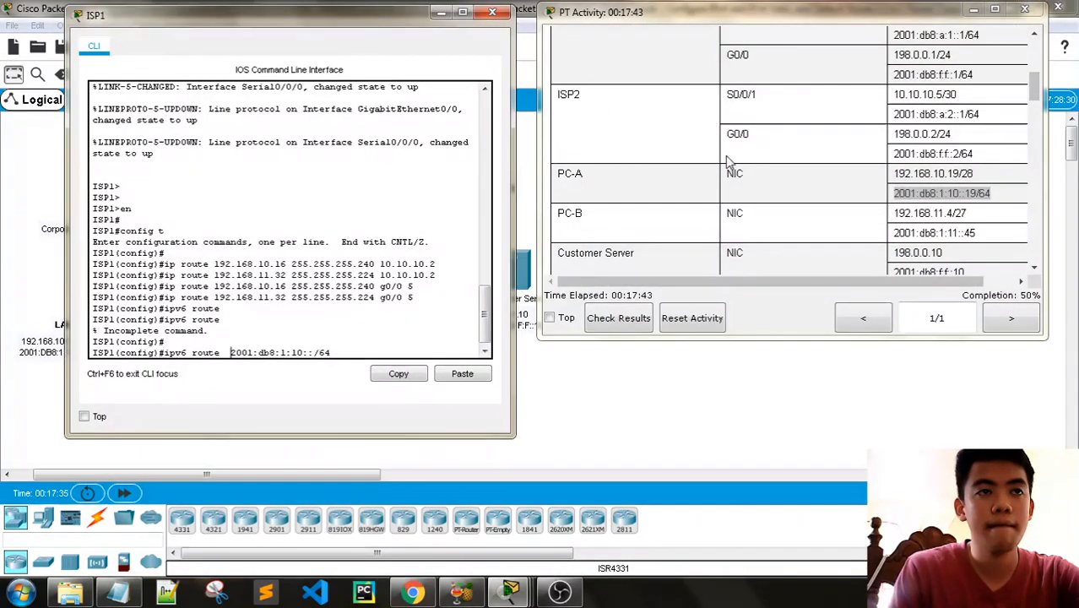
scroll(730, 164, up, 5)
scroll(738, 171, down, 1)
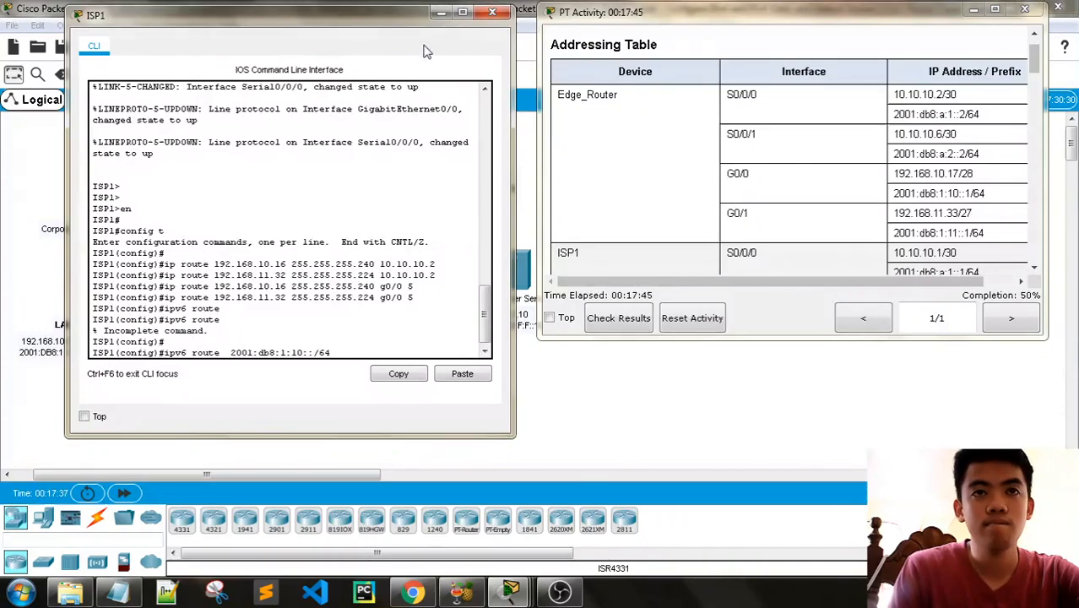
drag(332, 24, 347, 300)
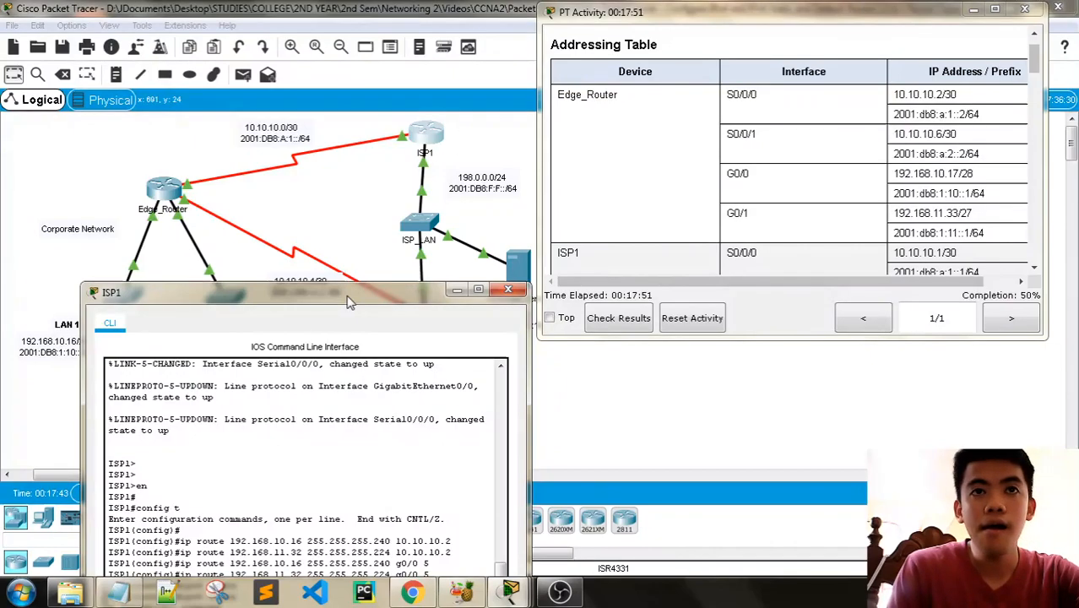
drag(348, 301, 333, 46)
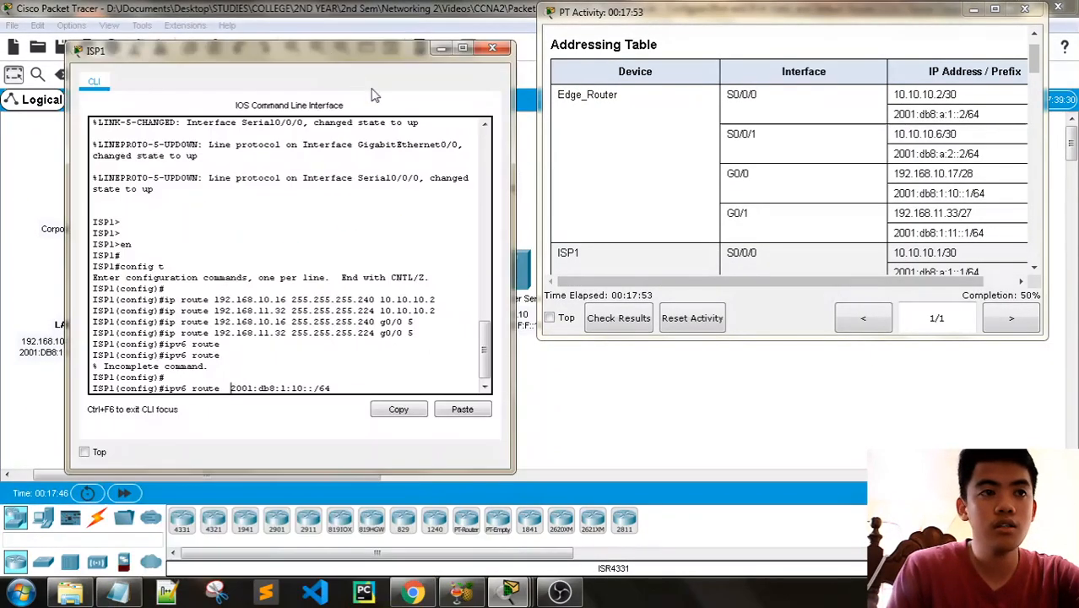
- Remove the extra space before 2001:db8:1:10::/64 in ISP1's ipv6 route command
click(358, 386)
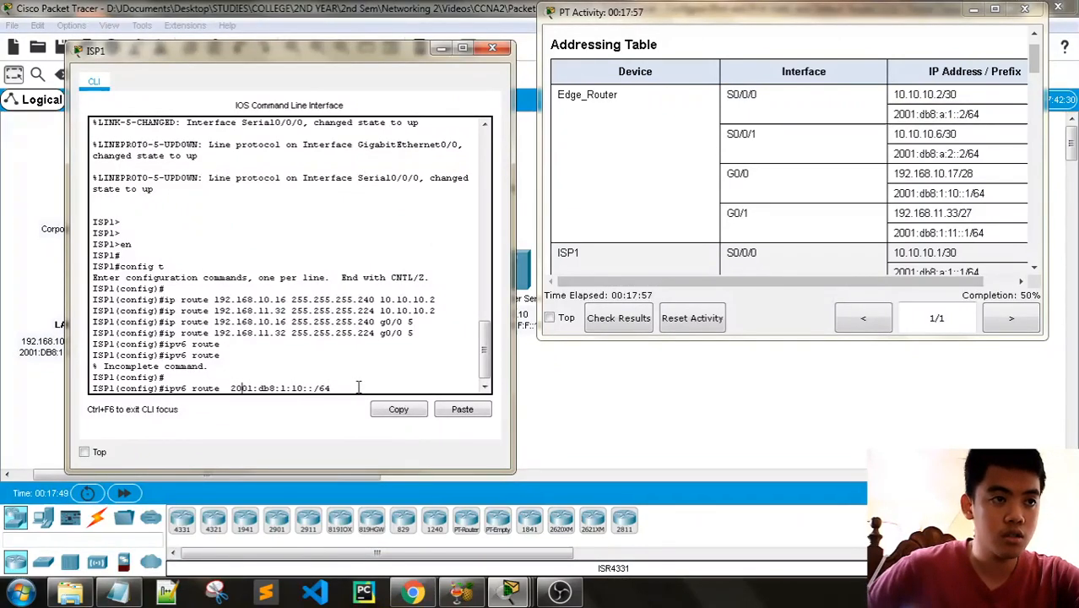
key(Left)
key(Left)
key(BackSpace)
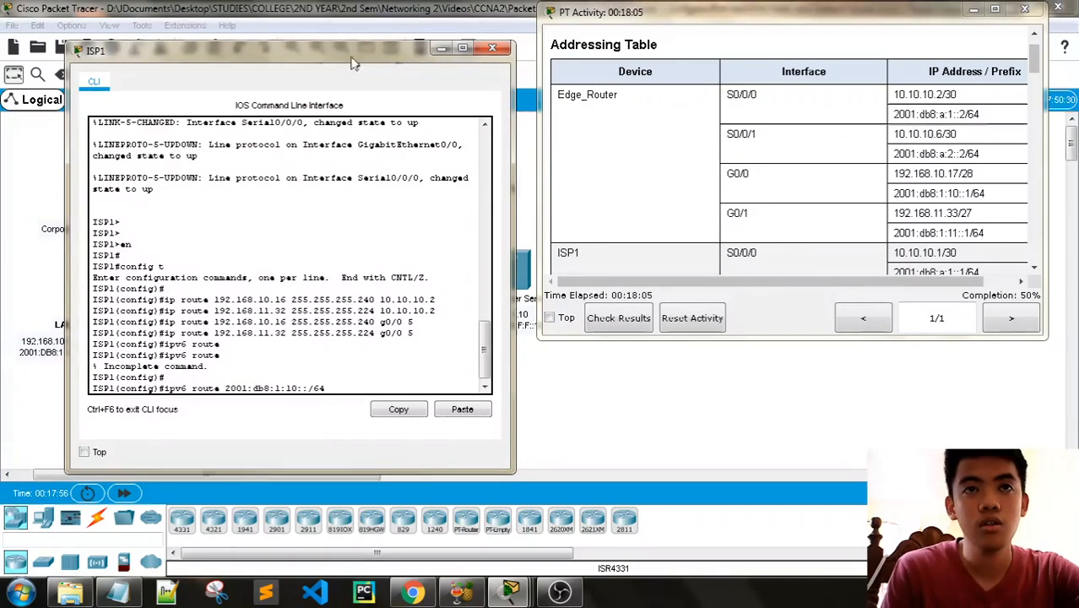
- Add Edge_Router's next-hop address 2001:db8:a:1::2 to ISP1's LAN 1 IPv6 route command and return to the activity instructions
drag(283, 47, 298, 162)
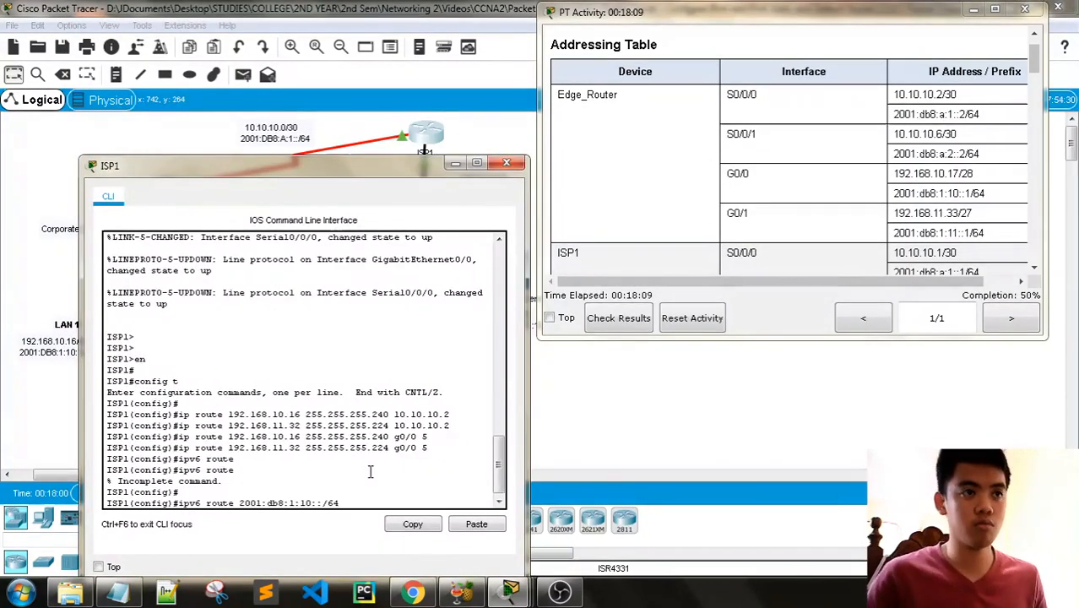
text(2)
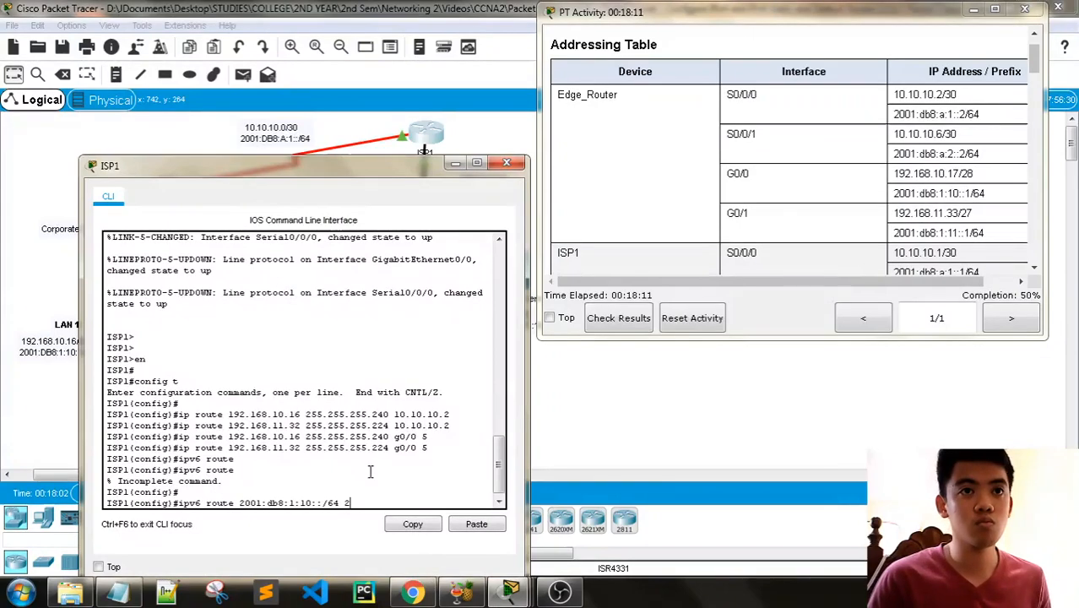
text(001)
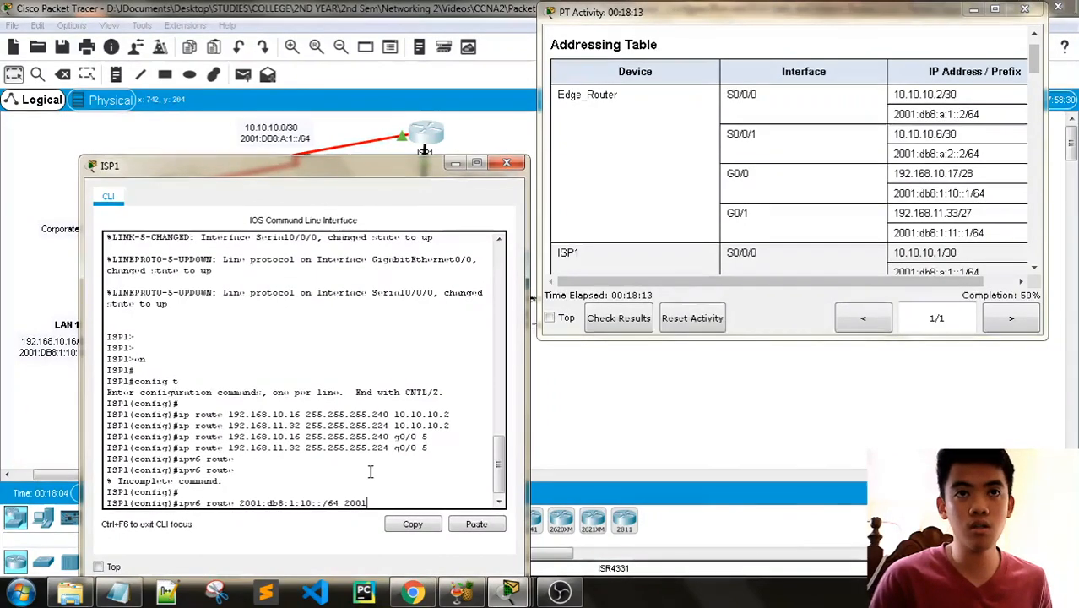
text(:db)
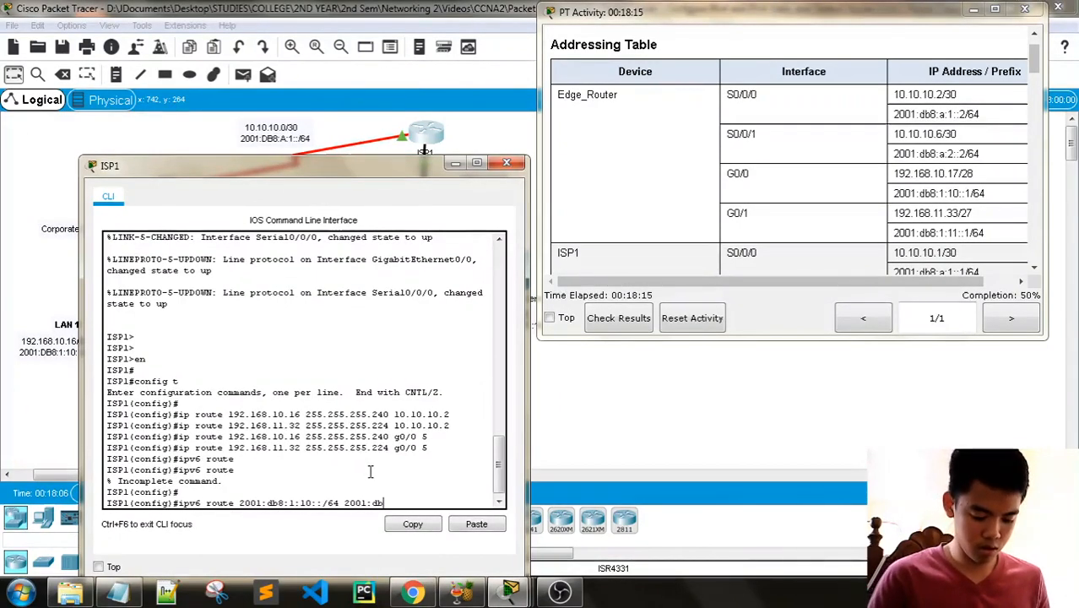
text(8:)
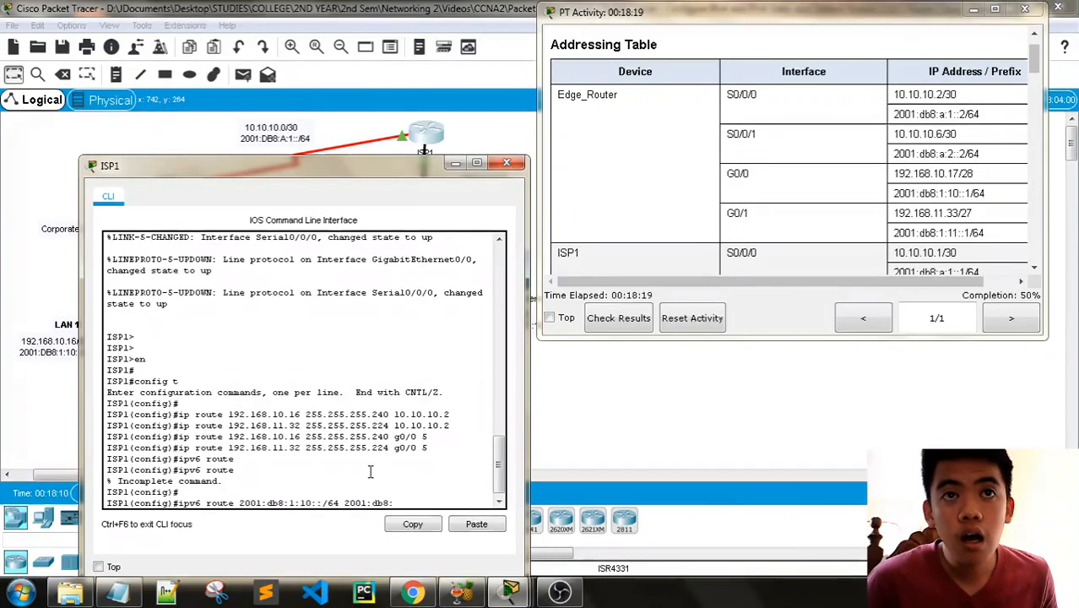
text(a:1)
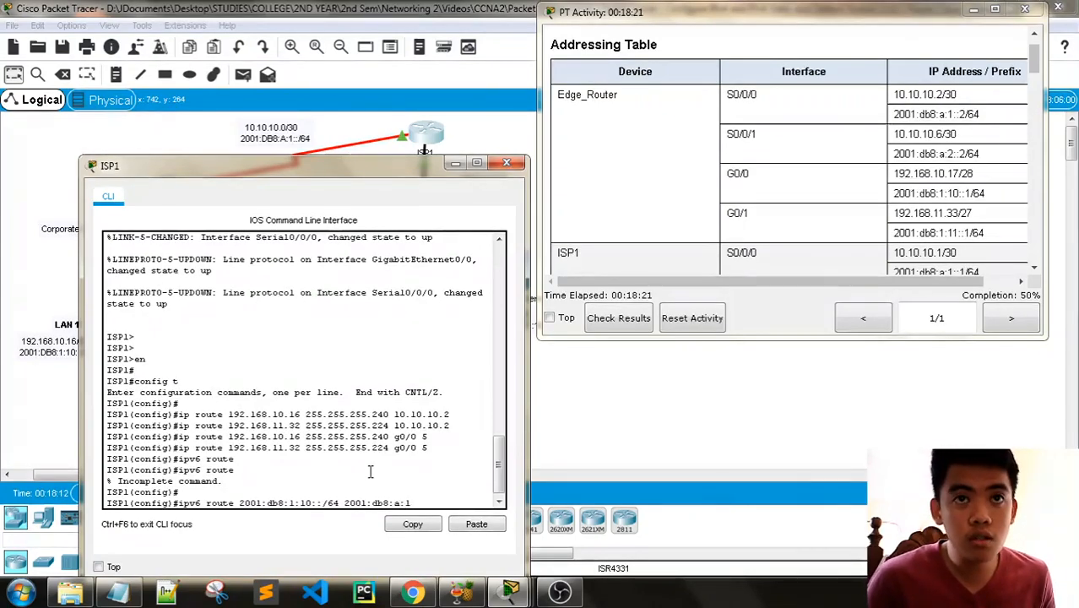
text(::2)
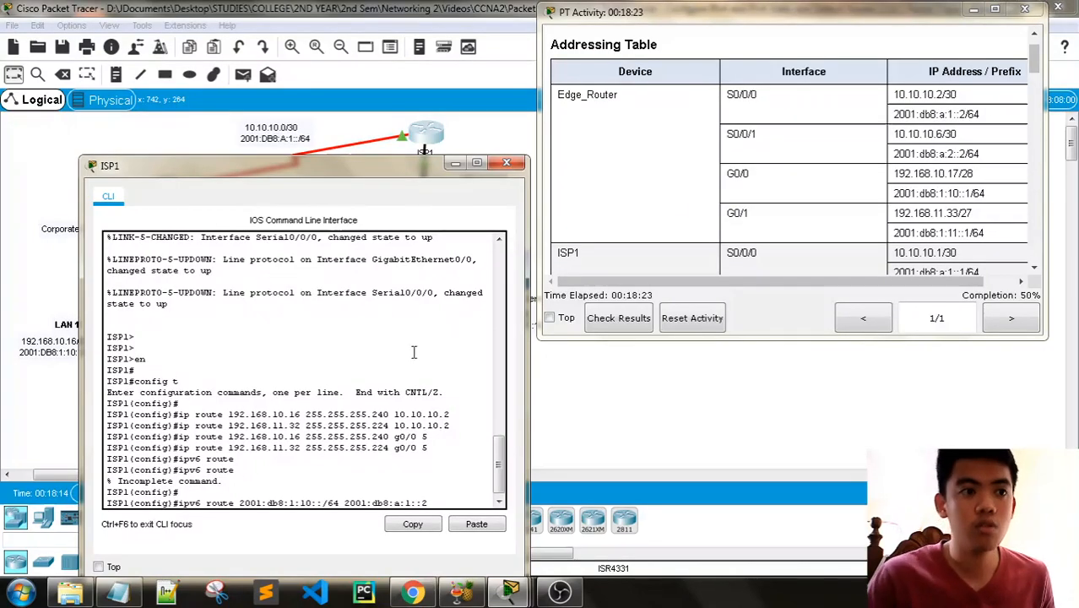
scroll(896, 158, down, 15)
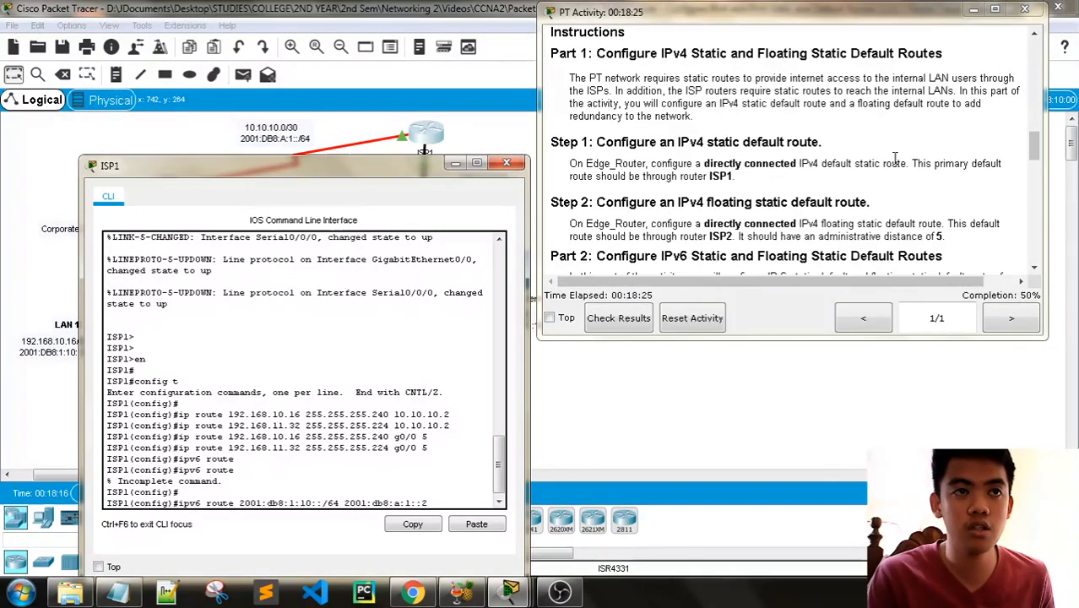
- Check the Part 3 instructions and run ISP1's IPv6 route command to LAN 1 through 2001:db8:a:1::2
scroll(895, 158, down, 5)
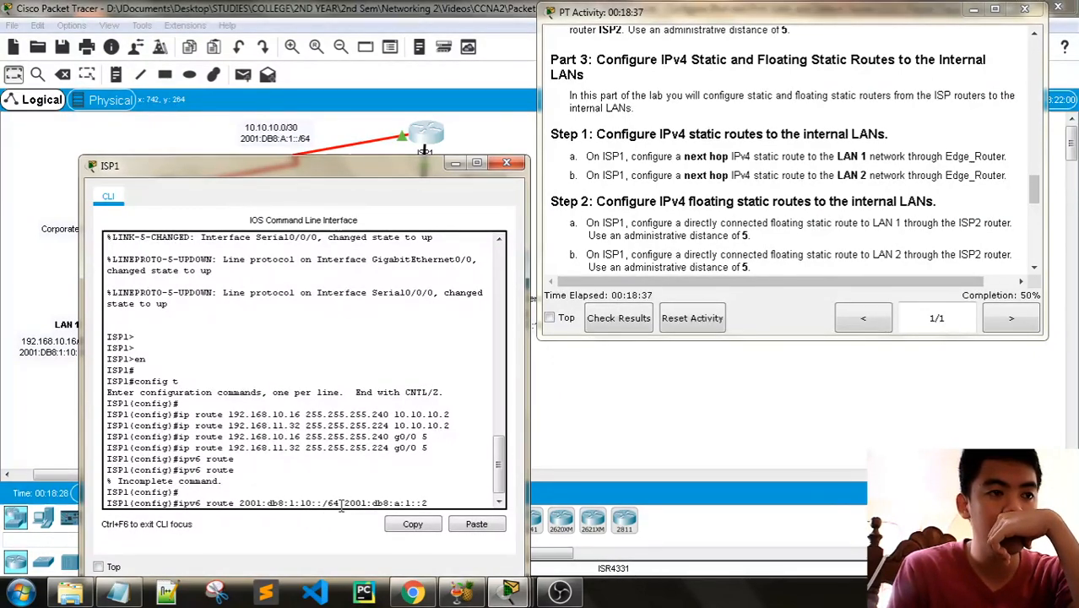
drag(261, 169, 324, 136)
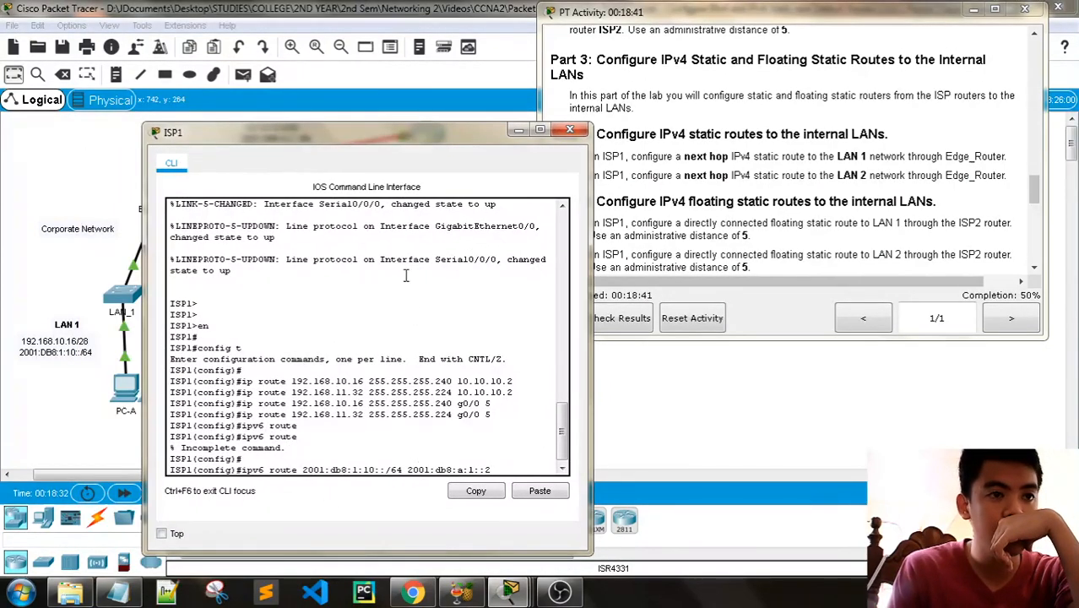
drag(367, 150, 300, 116)
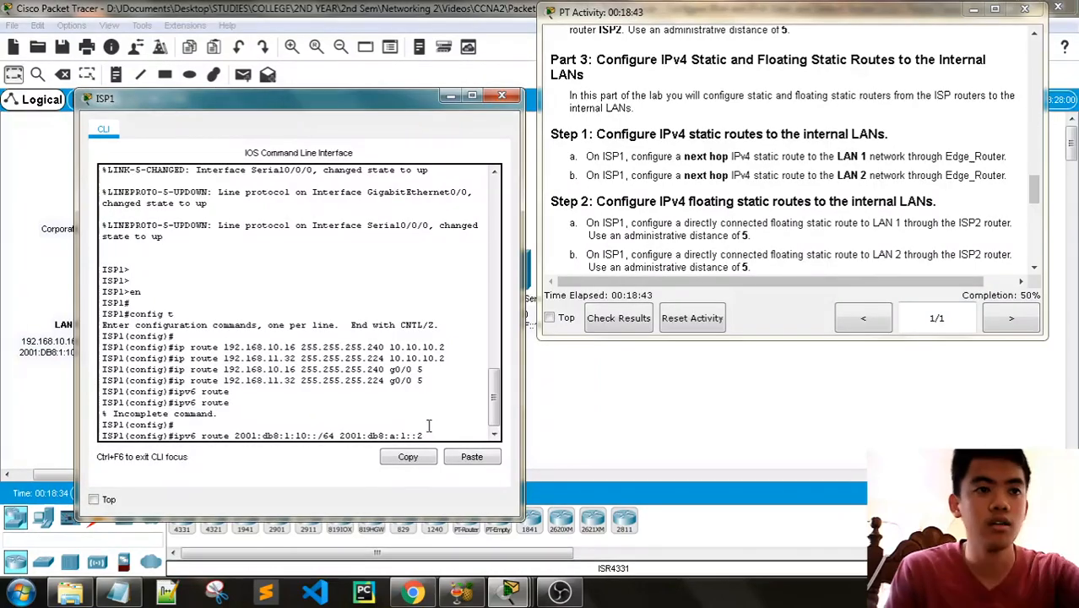
key(Return)
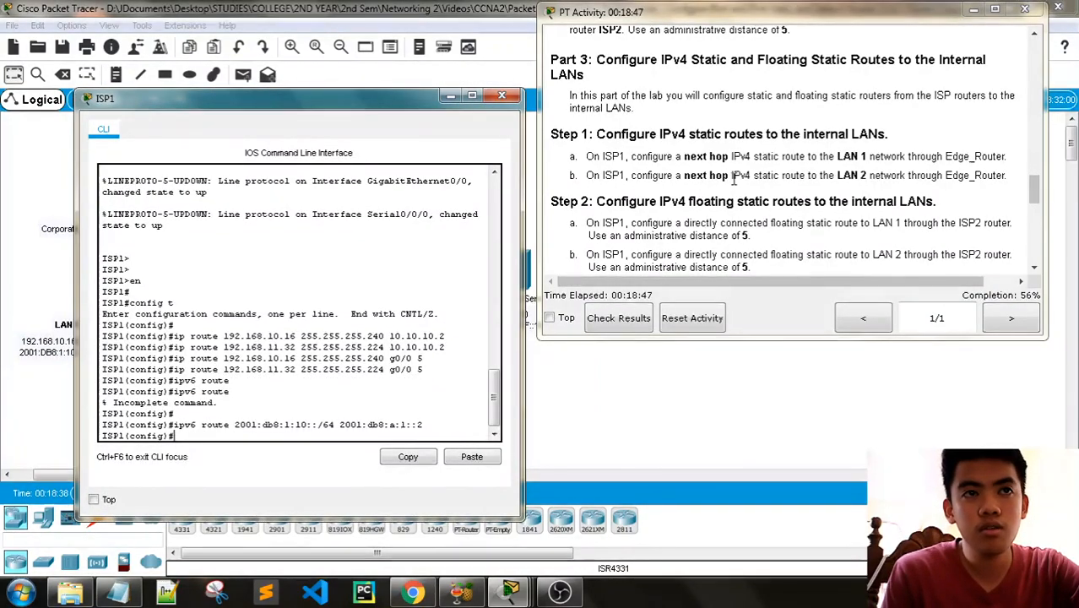
- Add ISP1's next-hop IPv6 static route to the LAN 2 network 2001:db8:1:11::/64 through Edge_Router's 2001:db8:a:1::2
scroll(736, 182, down, 3)
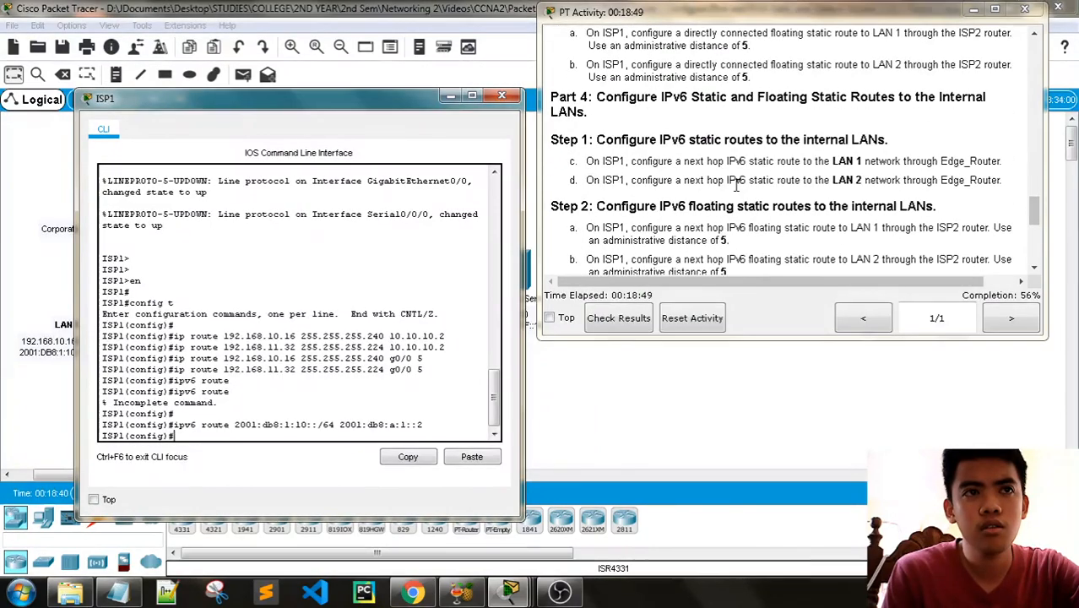
scroll(736, 186, down, 2)
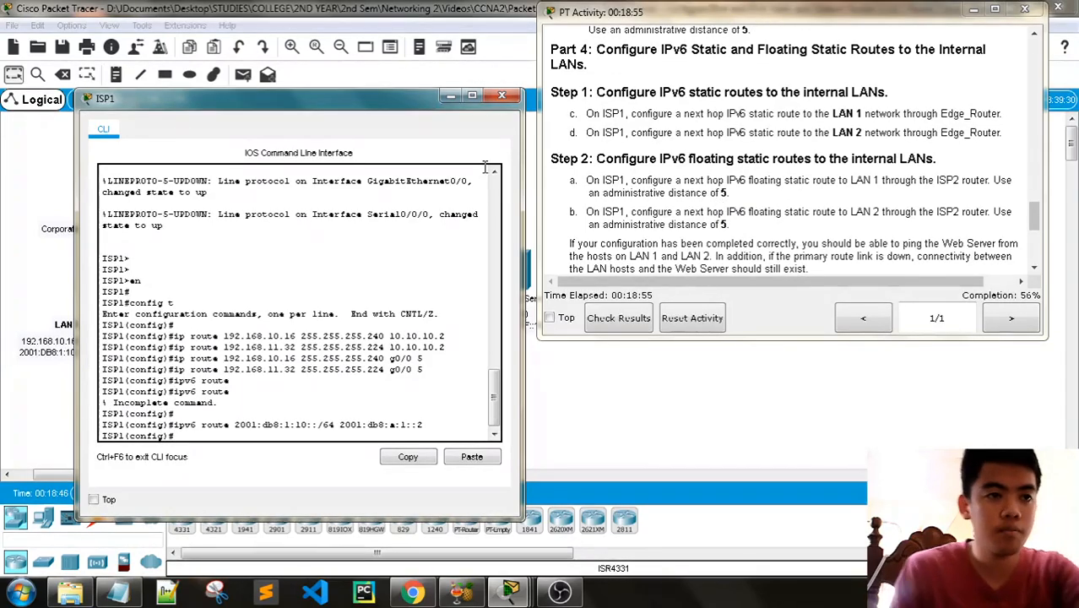
key(Up)
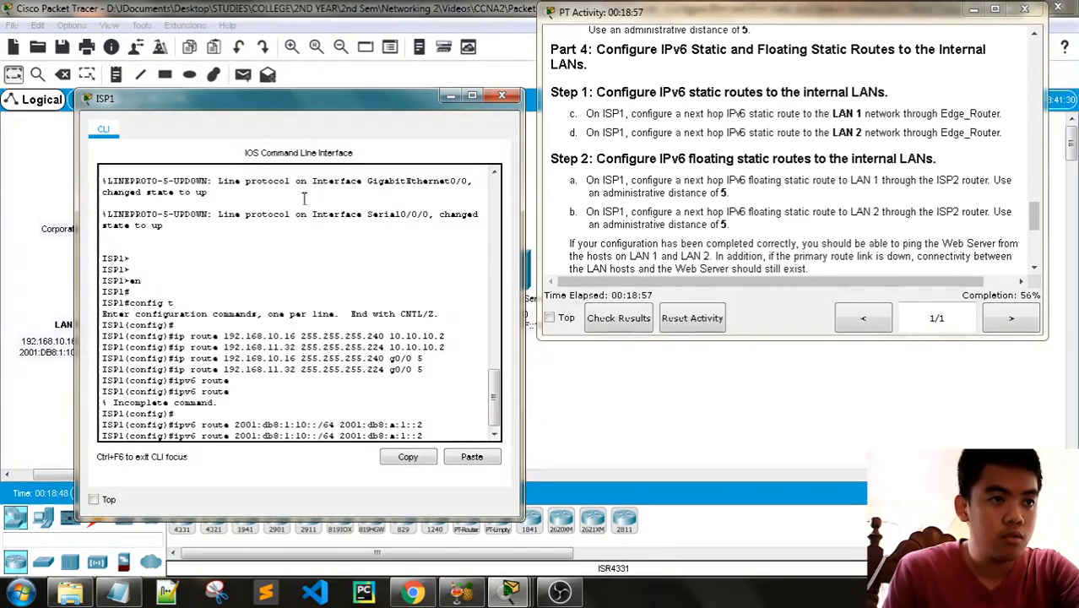
drag(296, 105, 658, 59)
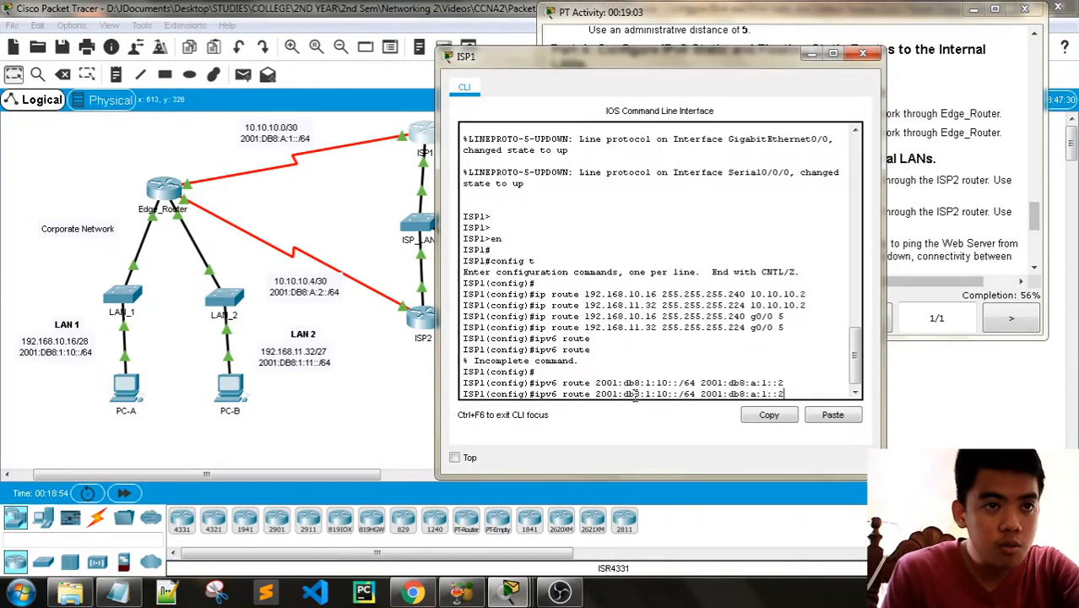
key(Left)
key(Left)
key(Left)
key(Left)
key(Left)
key(Left)
key(Left)
key(Left)
key(Left)
key(Left)
key(Left)
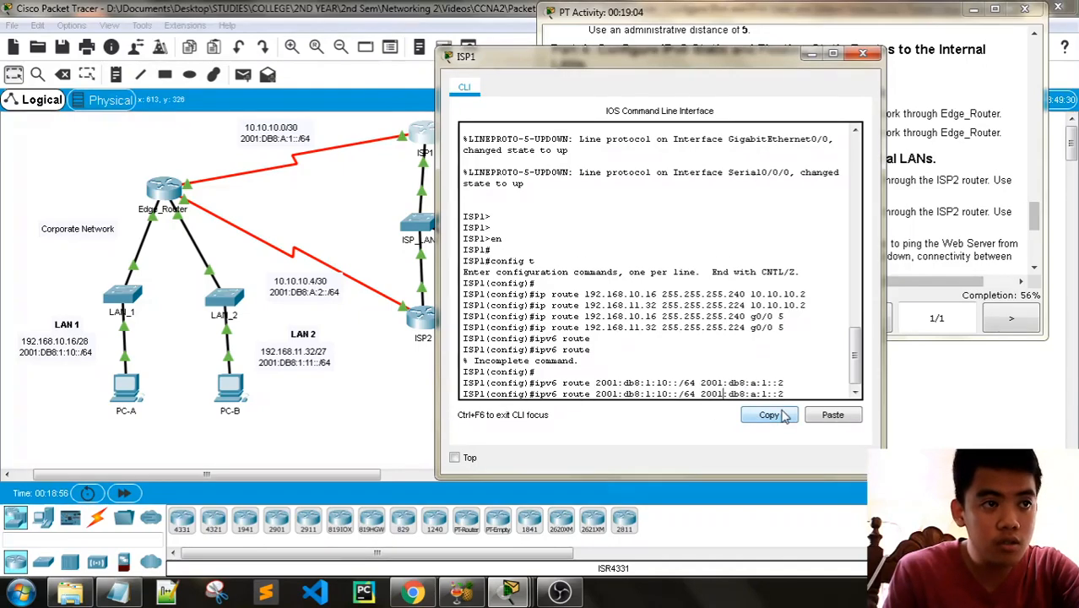
key(Right)
key(Right)
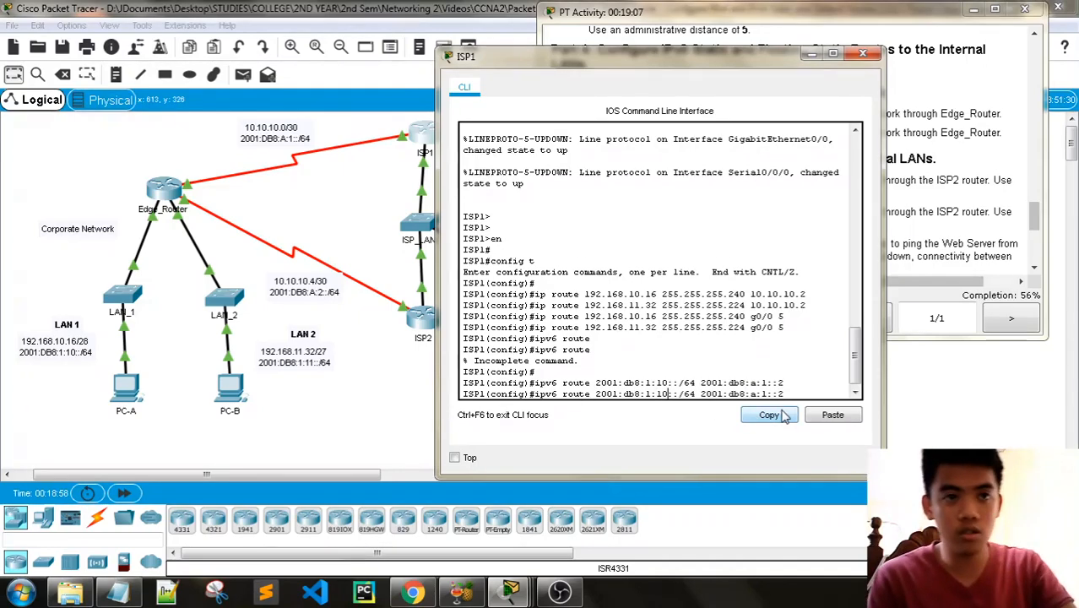
key(BackSpace)
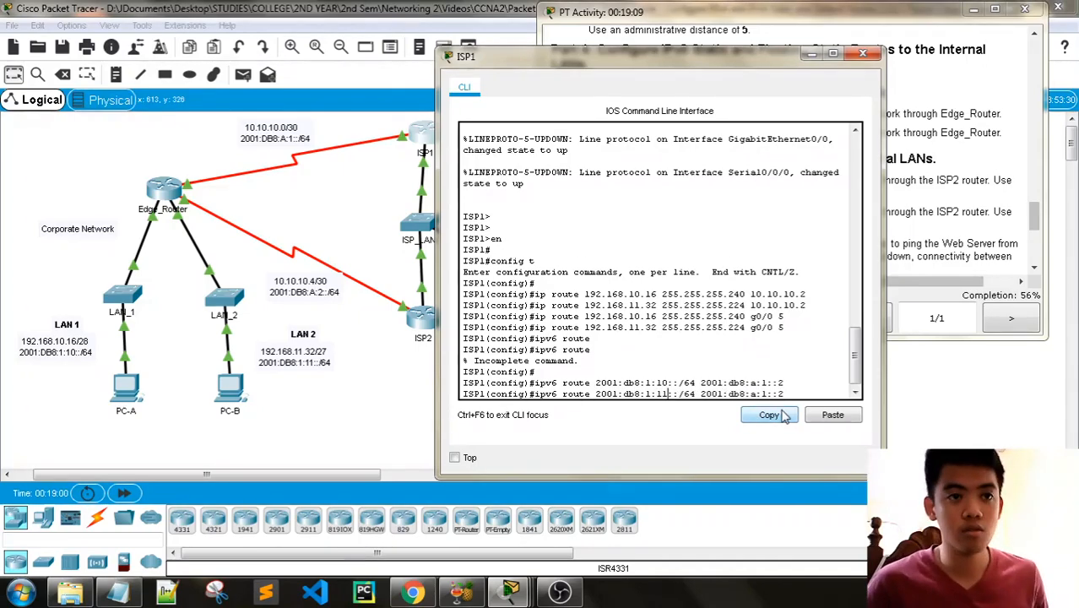
key(Return)
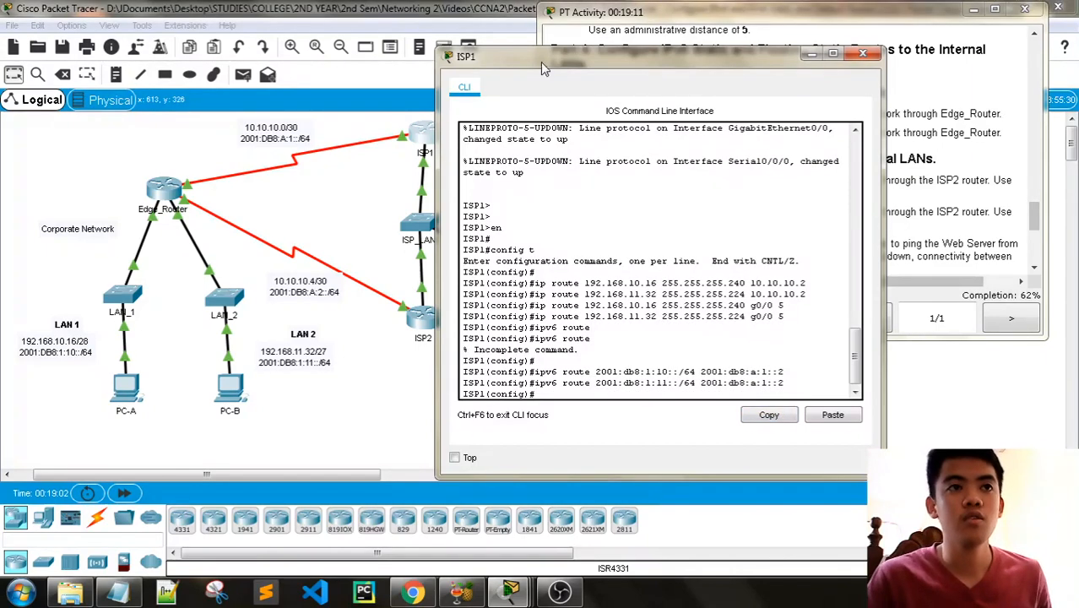
- Read the Part 4 floating route instructions, recall ISP1's LAN 1 IPv6 route command and delete its next-hop address
drag(544, 67, 212, 66)
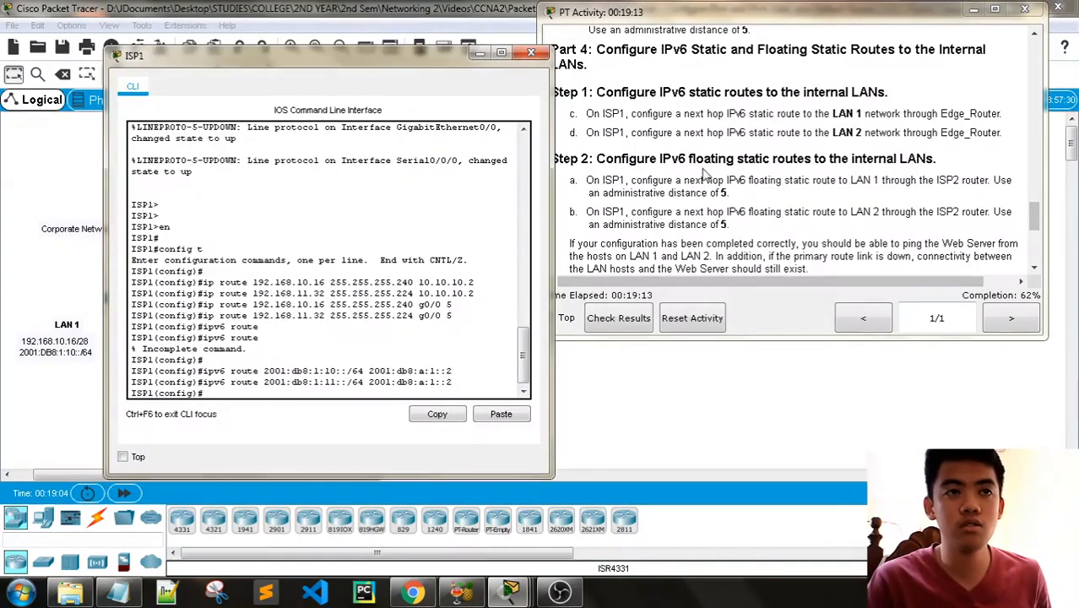
scroll(752, 196, down, 3)
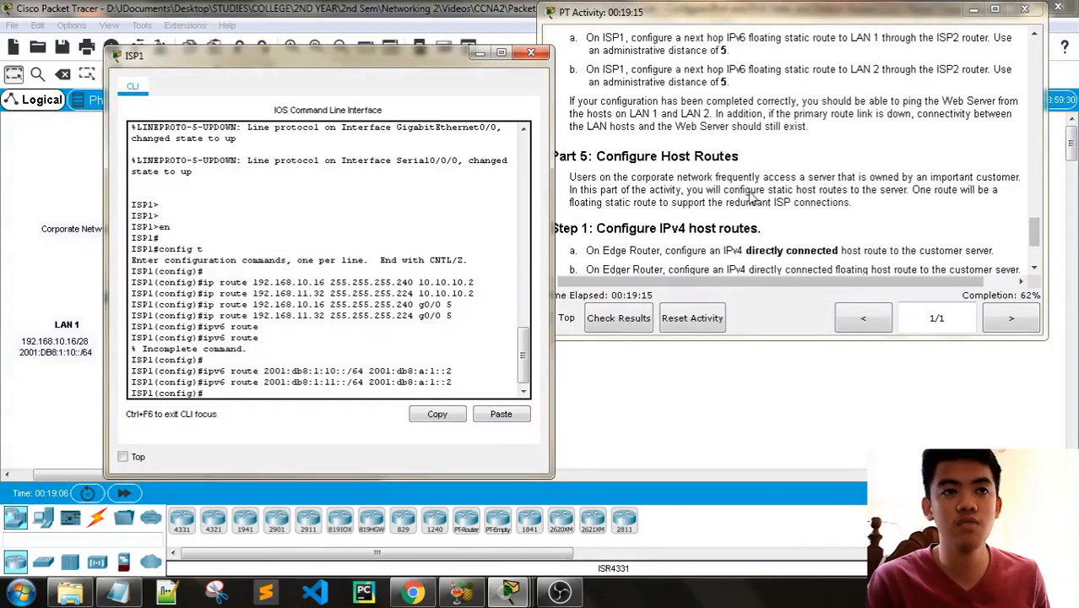
scroll(752, 196, up, 3)
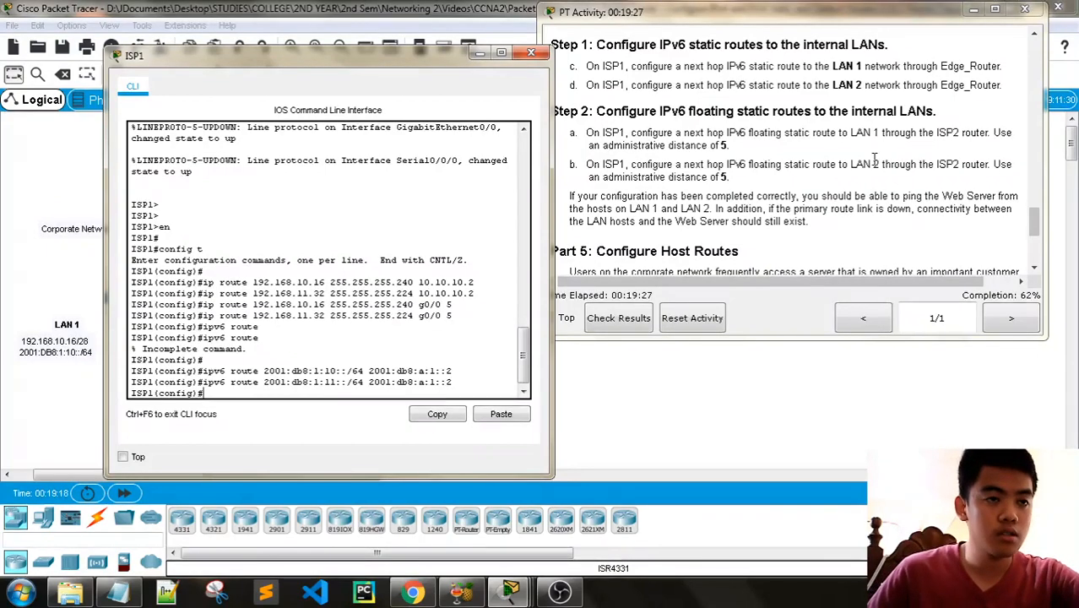
key(Up)
key(Up)
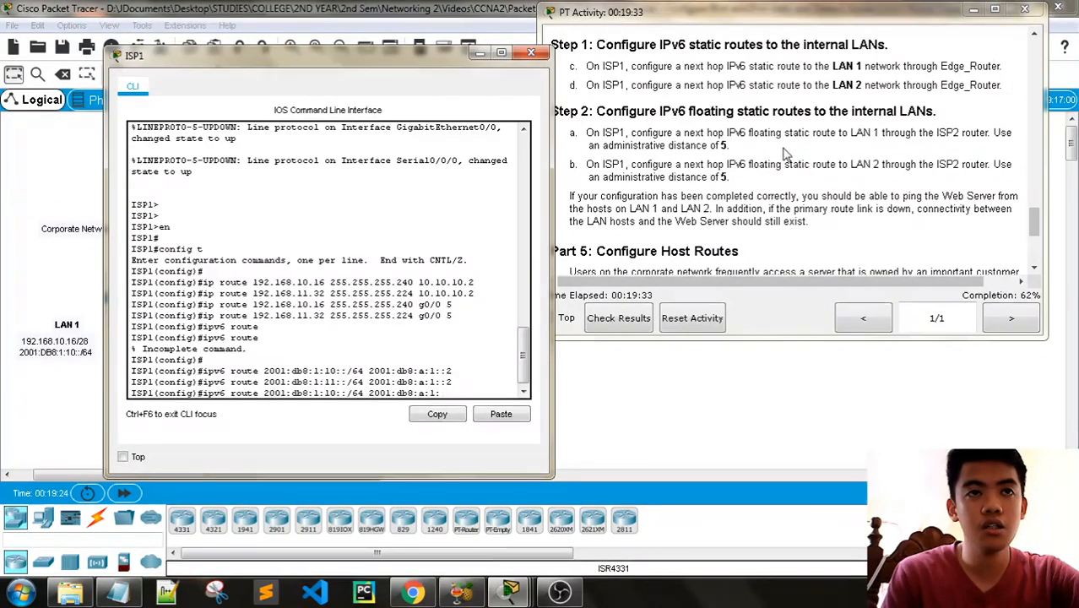
key(BackSpace)
key(BackSpace)
key(BackSpace)
key(BackSpace)
key(BackSpace)
key(BackSpace)
key(BackSpace)
key(BackSpace)
key(BackSpace)
key(BackSpace)
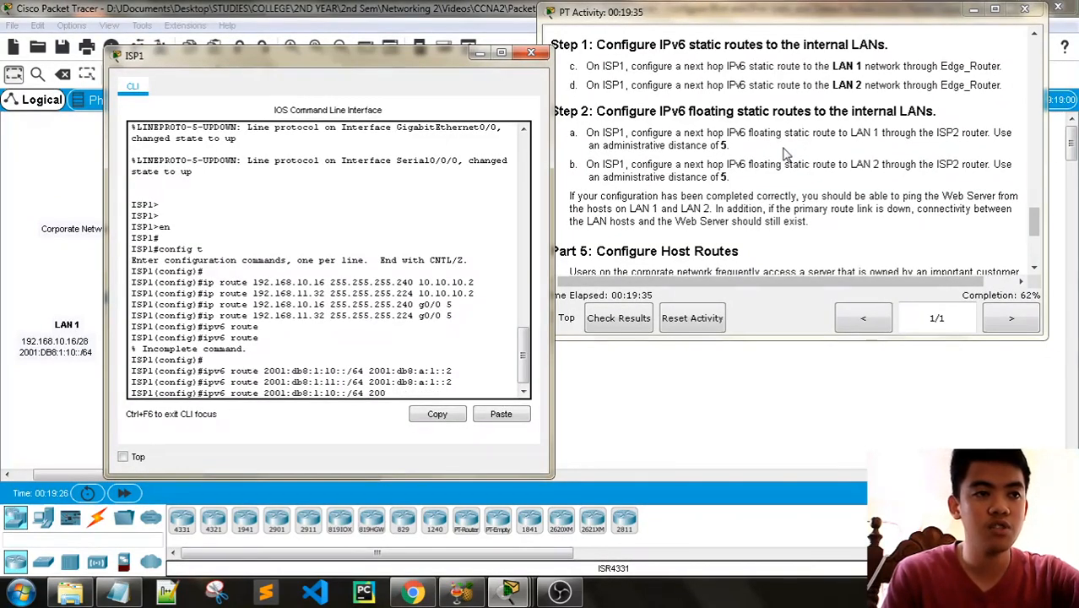
drag(364, 52, 281, 55)
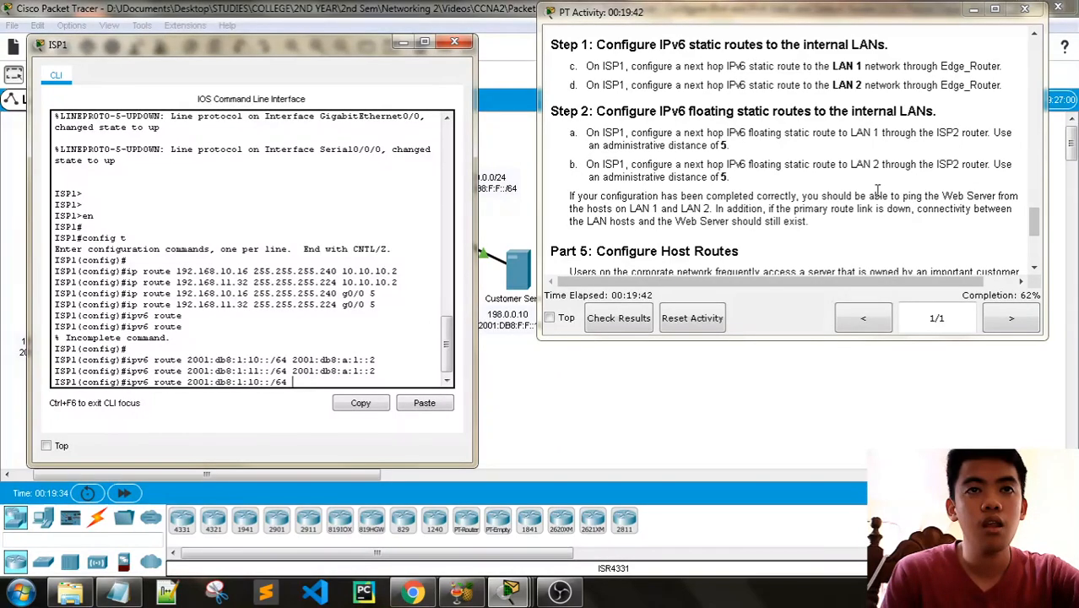
- Find ISP2's addresses in the addressing table and begin the LAN 1 route's next-hop address with 2001:db8
scroll(878, 191, up, 15)
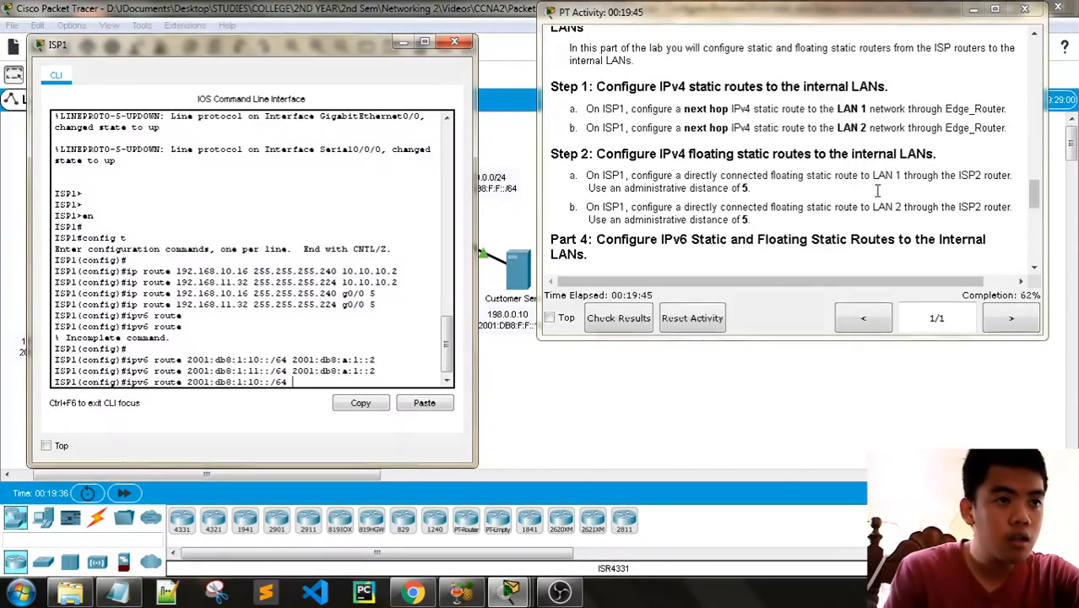
scroll(877, 191, up, 3)
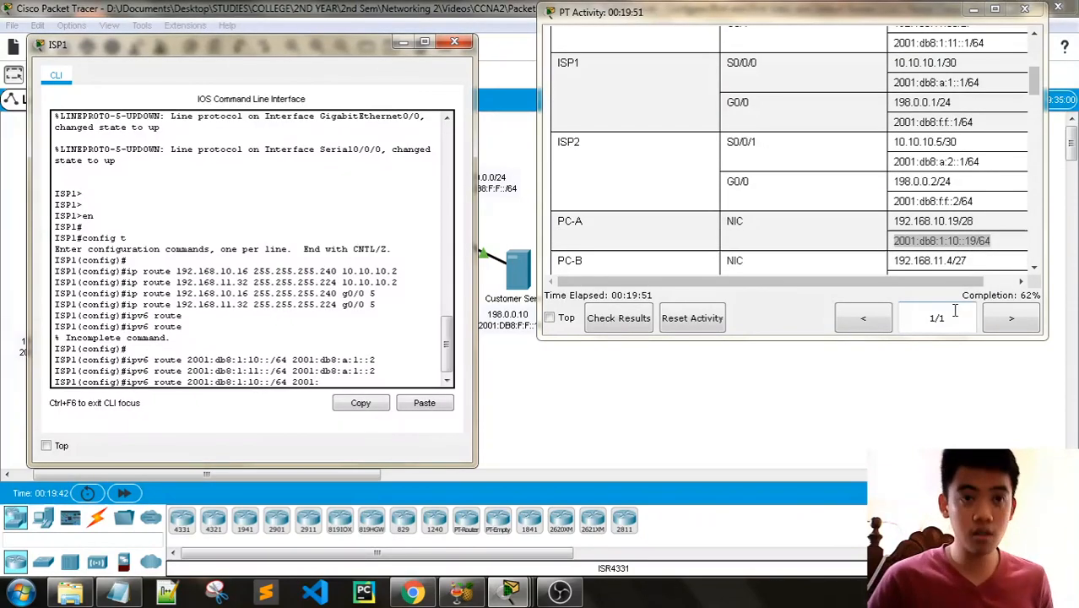
text(db)
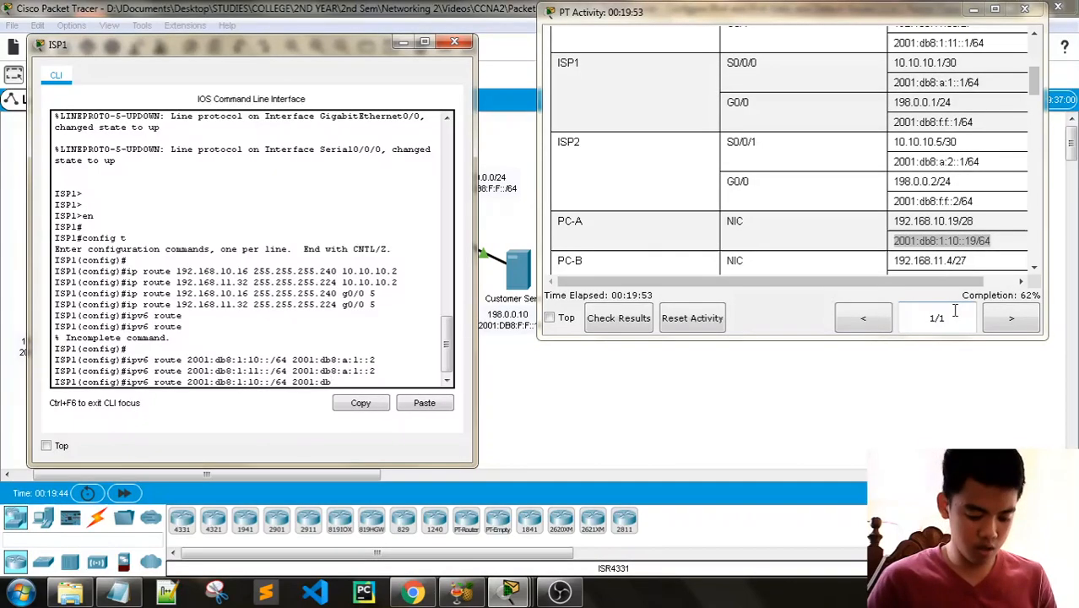
text(8)
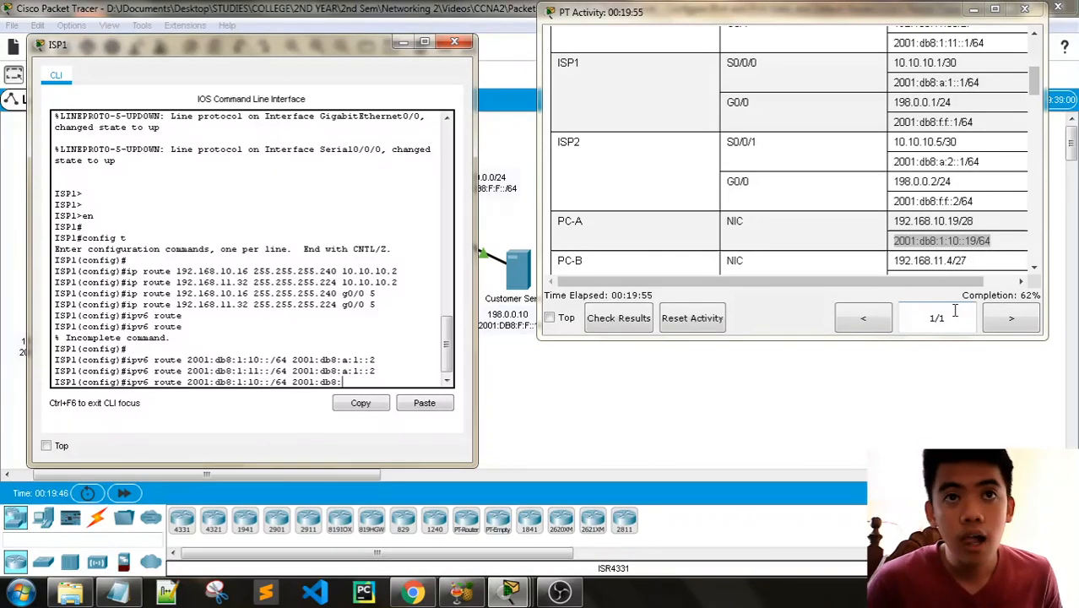
text(:a:2::1)
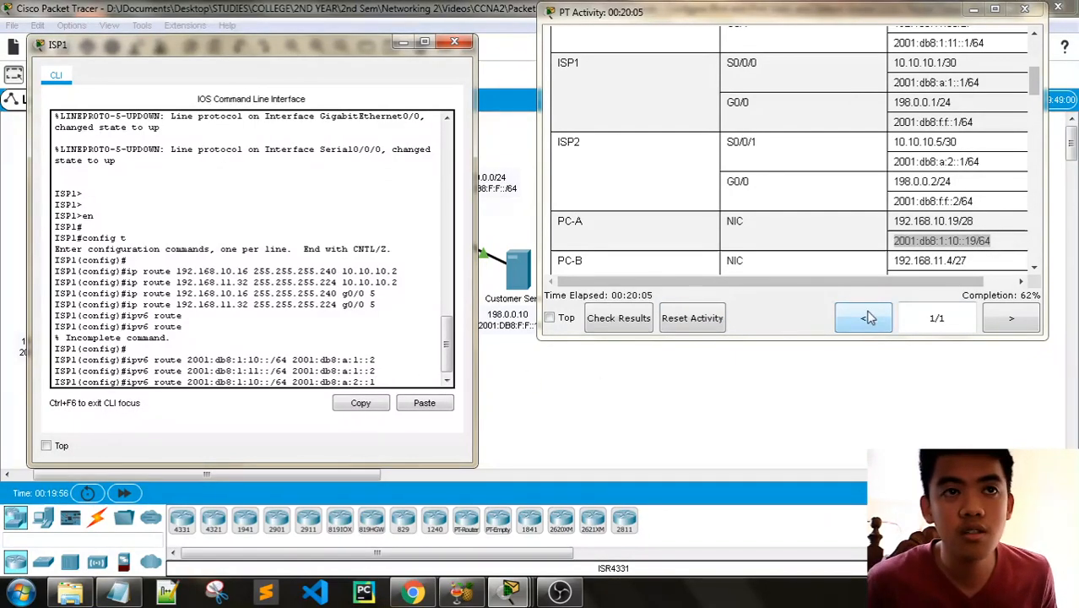
key(BackSpace)
key(BackSpace)
key(BackSpace)
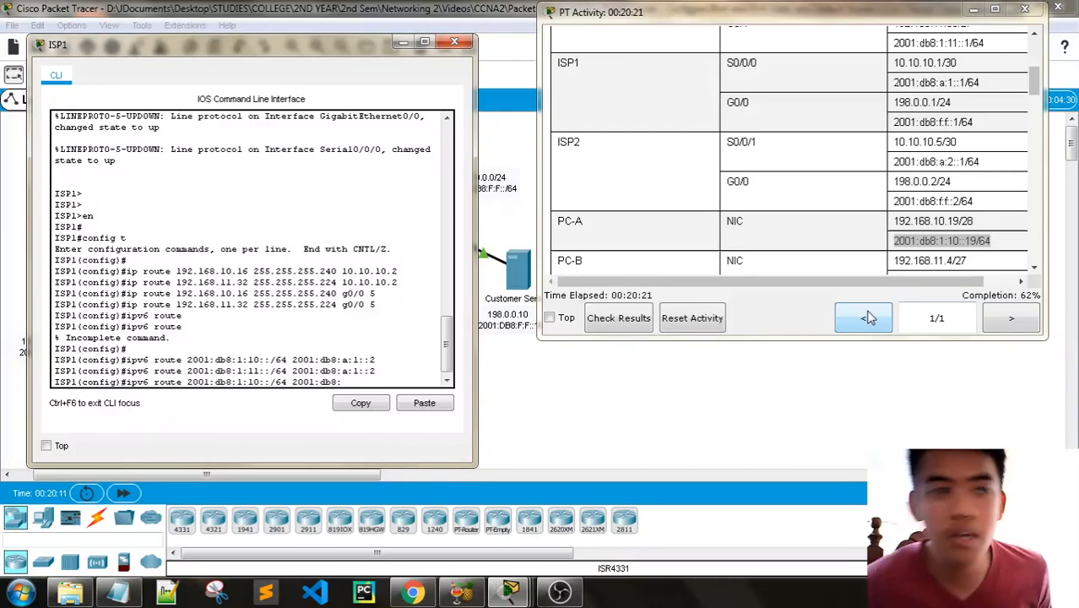
- Complete the LAN 1 route's next hop as ISP2's G0/0 address 2001:db8:f:f::2 and run the command
text(f:f)
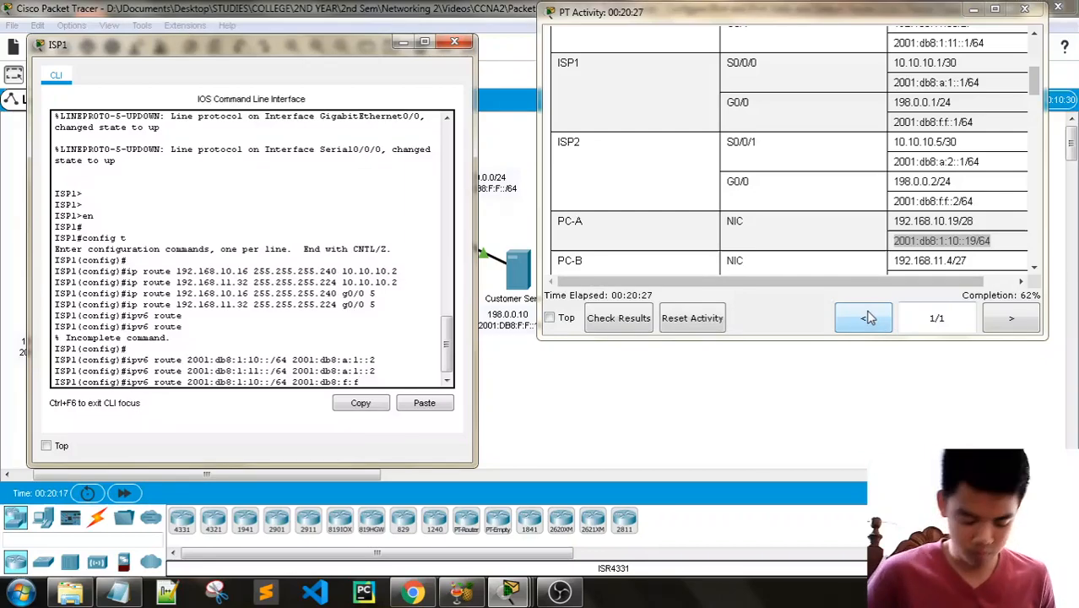
text(::2)
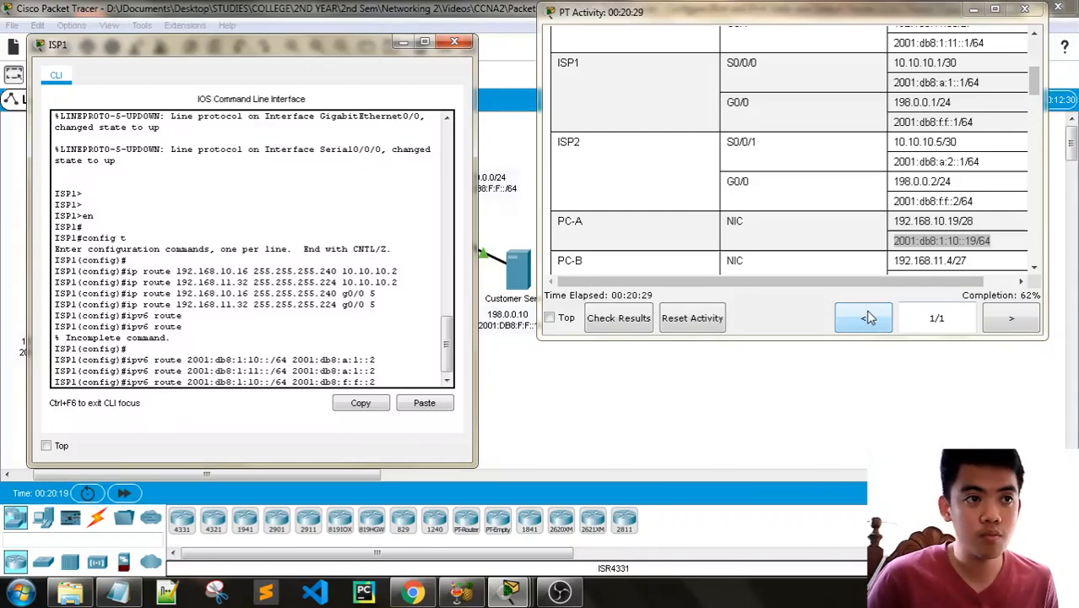
key(Return)
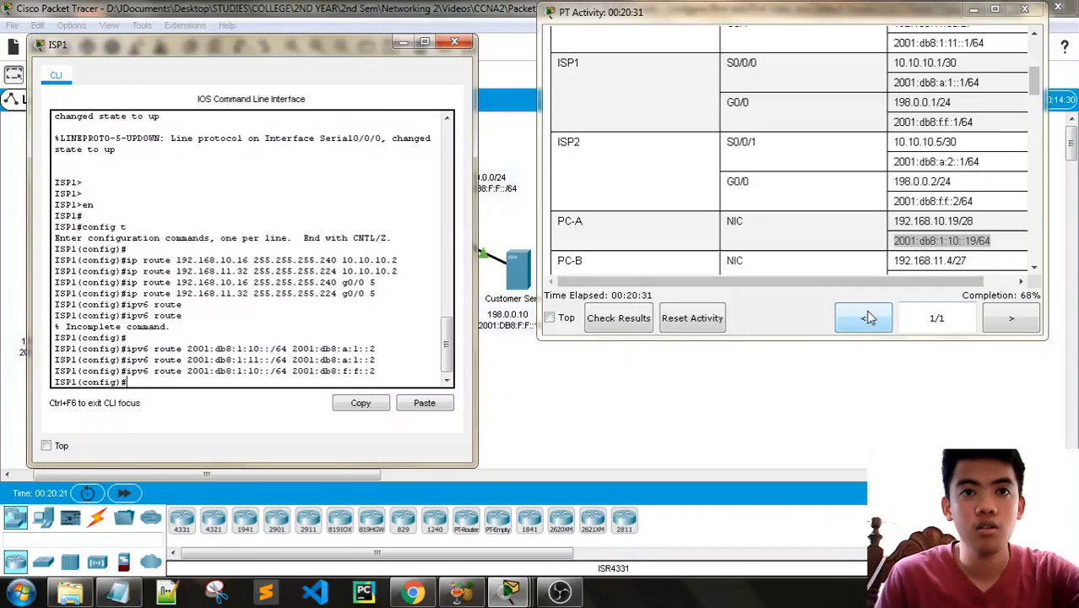
- Return to the Part 4 Step 2 instructions and review the requirements for the IPv6 floating static routes
scroll(834, 217, down, 20)
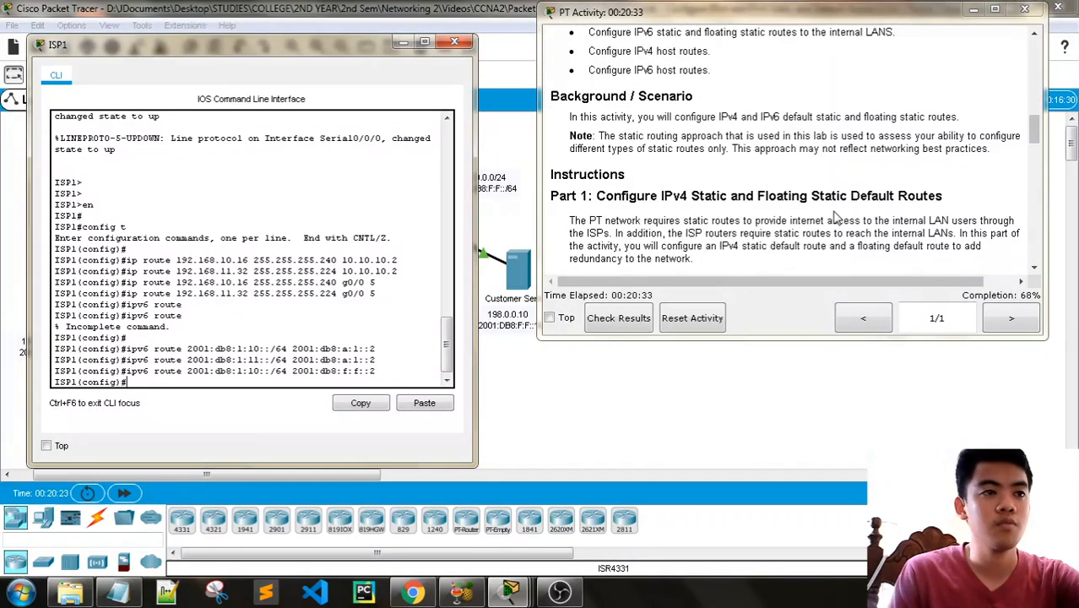
scroll(834, 217, down, 5)
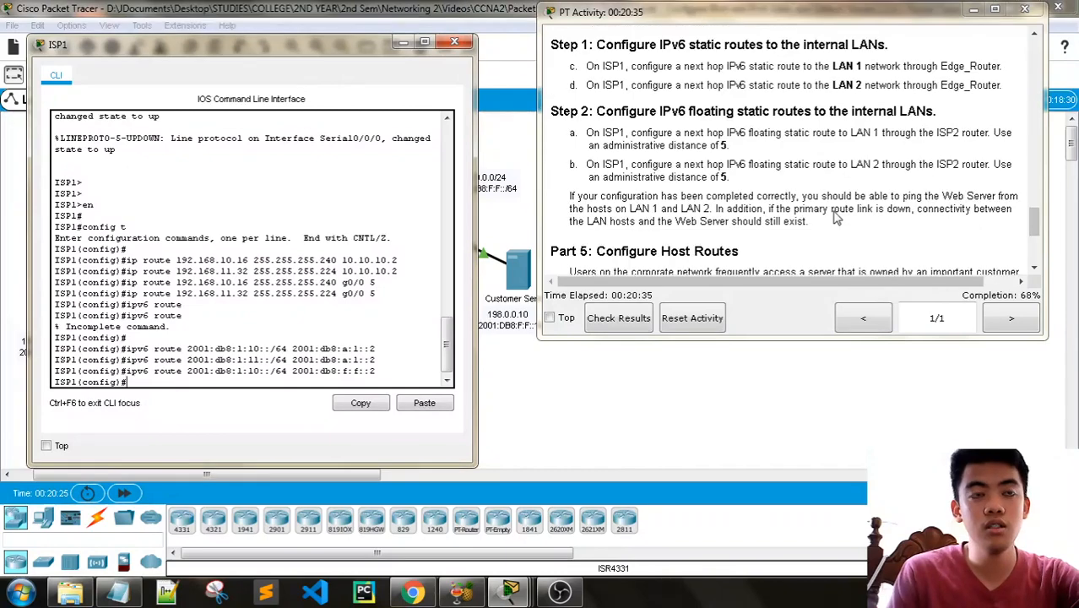
scroll(834, 218, up, 3)
scroll(834, 218, down, 2)
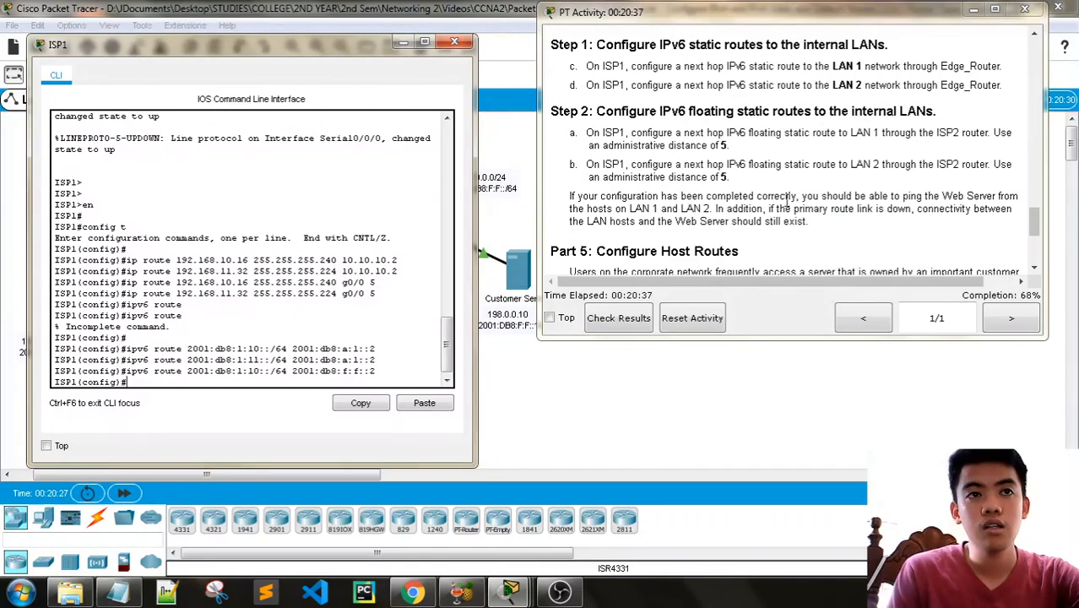
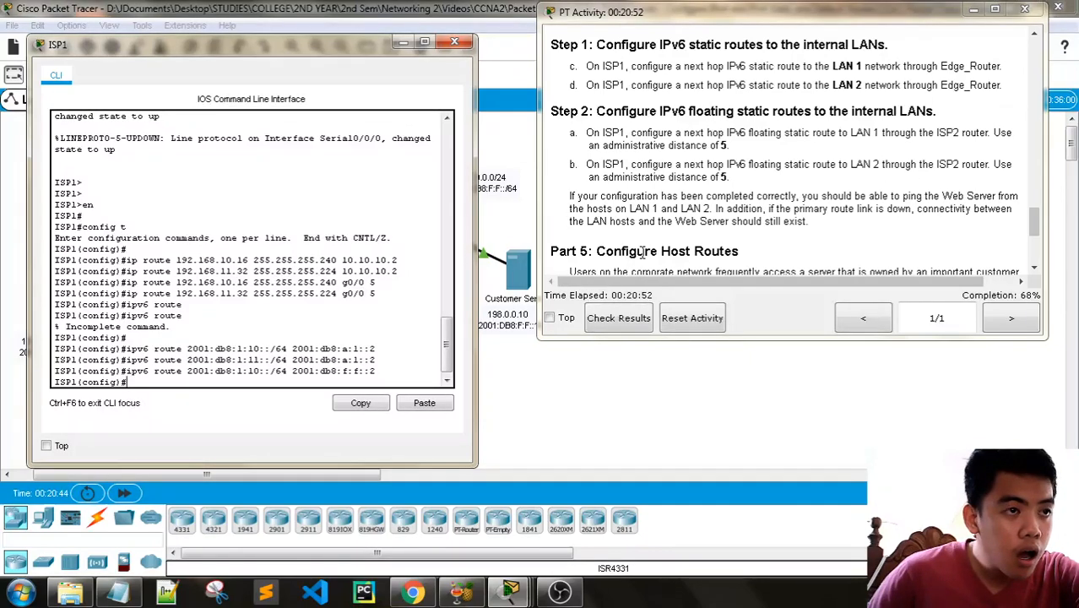
- Remove ISP1's LAN 1 route through ISP2 by running no ipv6 route 2001:db8:1:10::/64 2001:db8:f:f::2
key(Up)
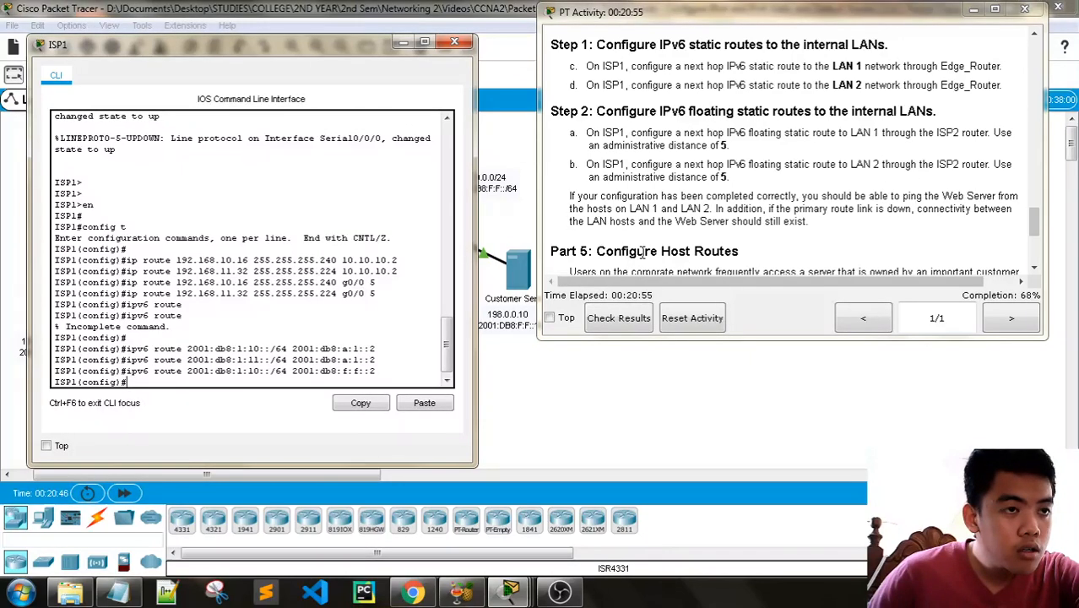
key(Left)
key(Left)
key(Left)
key(Left)
key(Left)
key(Left)
key(Left)
key(Left)
key(Left)
key(Left)
key(Left)
key(Left)
key(Left)
key(Left)
key(Left)
key(Left)
key(Left)
key(Left)
key(Left)
key(Left)
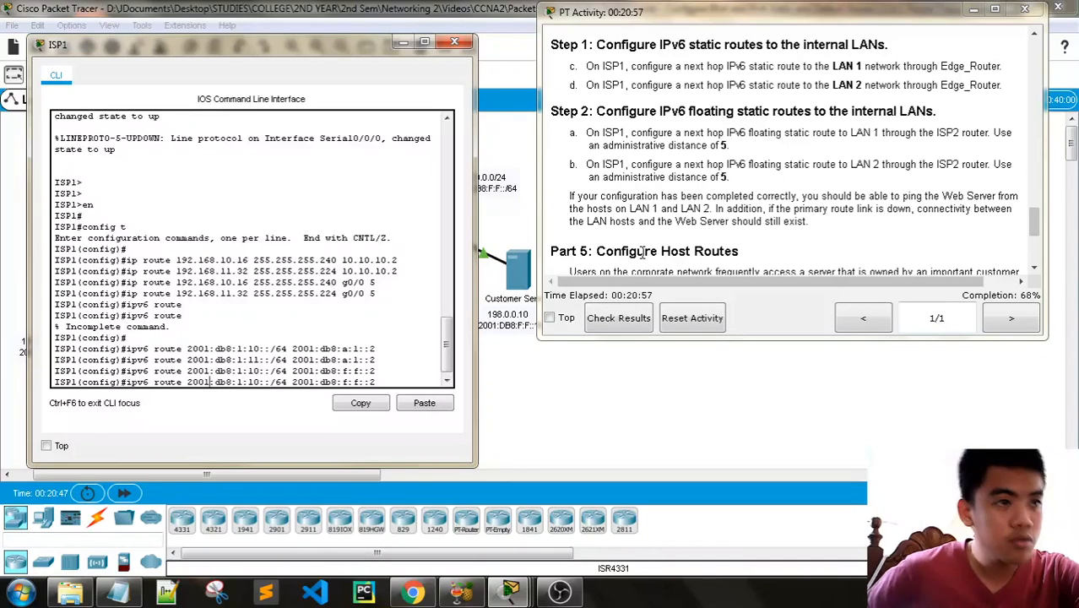
text(no)
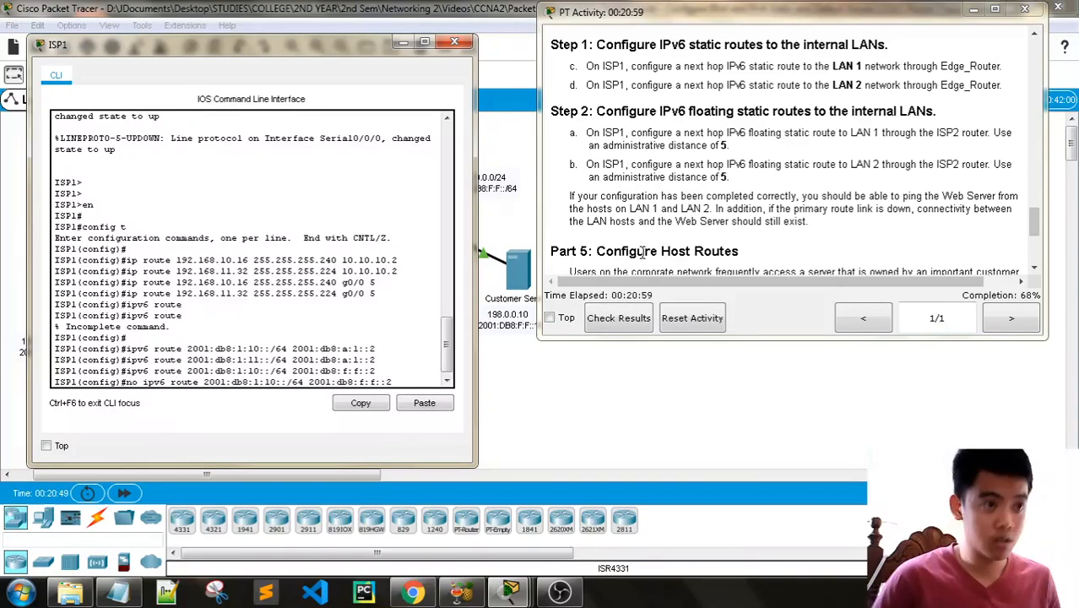
key(Return)
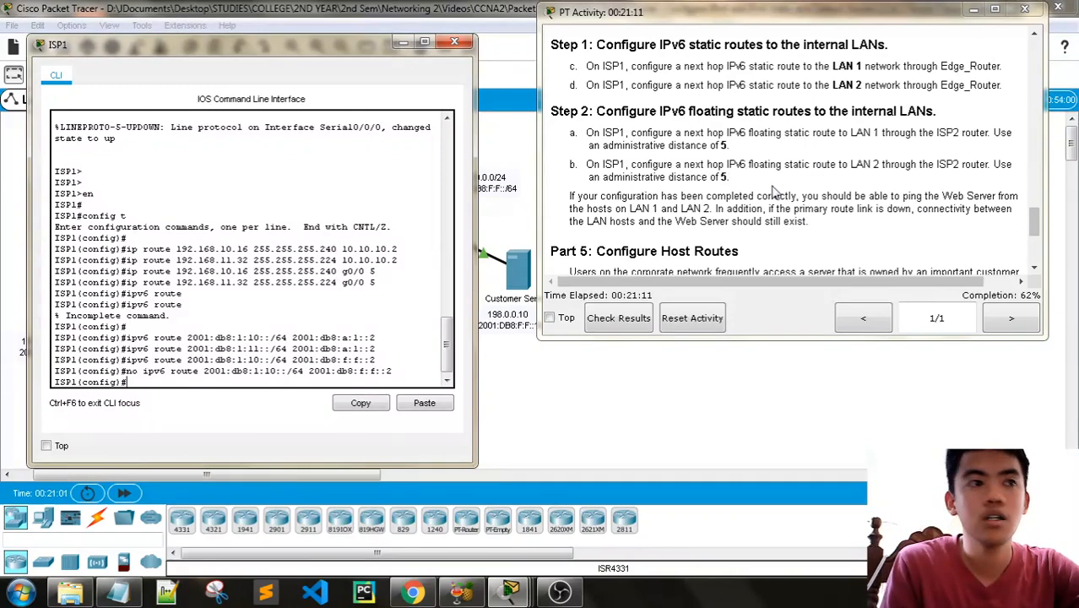
- Add the floating LAN 1 route on ISP1 with ipv6 route 2001:db8:1:10::/64 2001:db8:f:f::2 5
key(Up)
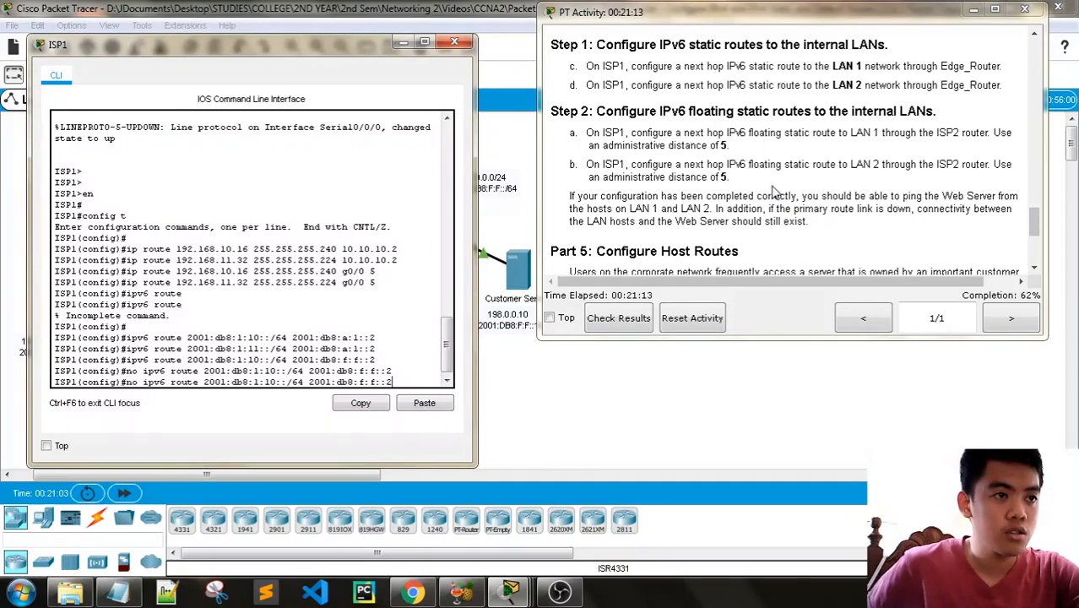
key(Left)
key(Left)
key(Left)
key(Left)
key(Left)
key(Left)
key(Left)
key(Left)
key(Left)
key(Left)
key(Left)
key(Left)
key(Left)
key(Left)
key(Left)
key(Left)
key(Left)
key(Left)
key(Left)
key(Left)
key(Left)
key(Left)
key(Left)
key(Left)
key(Left)
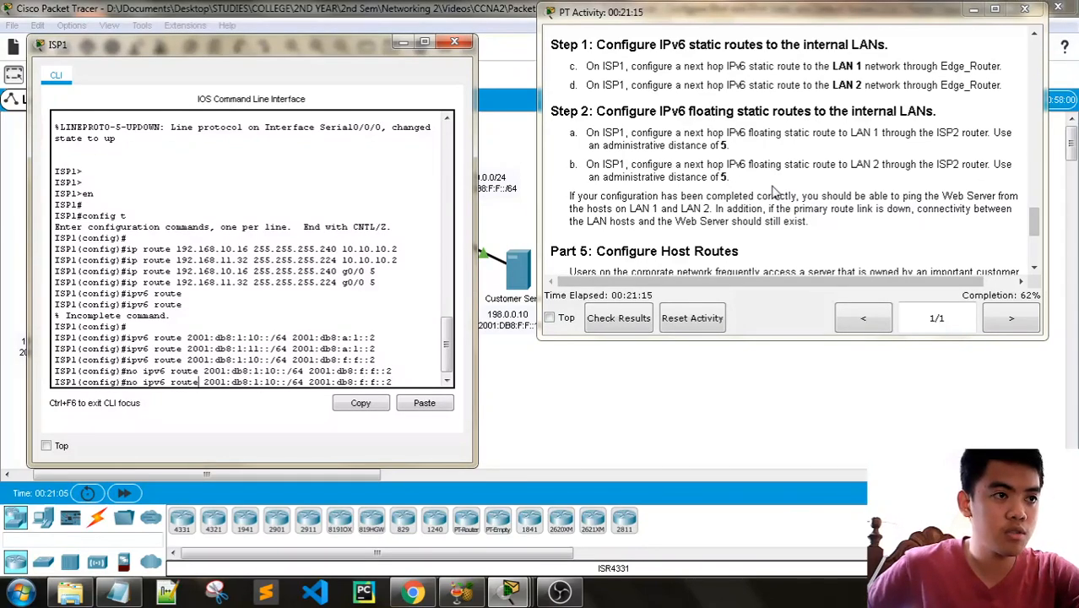
key(BackSpace)
key(BackSpace)
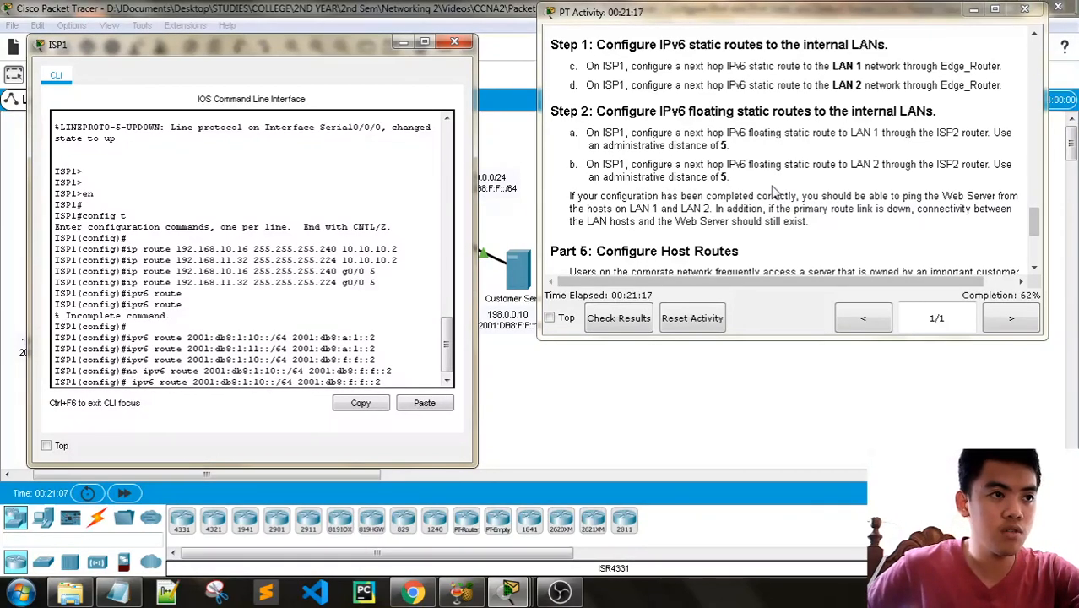
key(BackSpace)
key(Right)
key(Right)
key(Right)
key(Right)
key(Right)
key(Right)
key(Right)
key(Right)
key(Right)
key(Right)
key(Right)
key(Right)
key(Right)
key(Right)
key(Right)
key(Right)
key(Right)
key(Right)
key(Right)
key(Right)
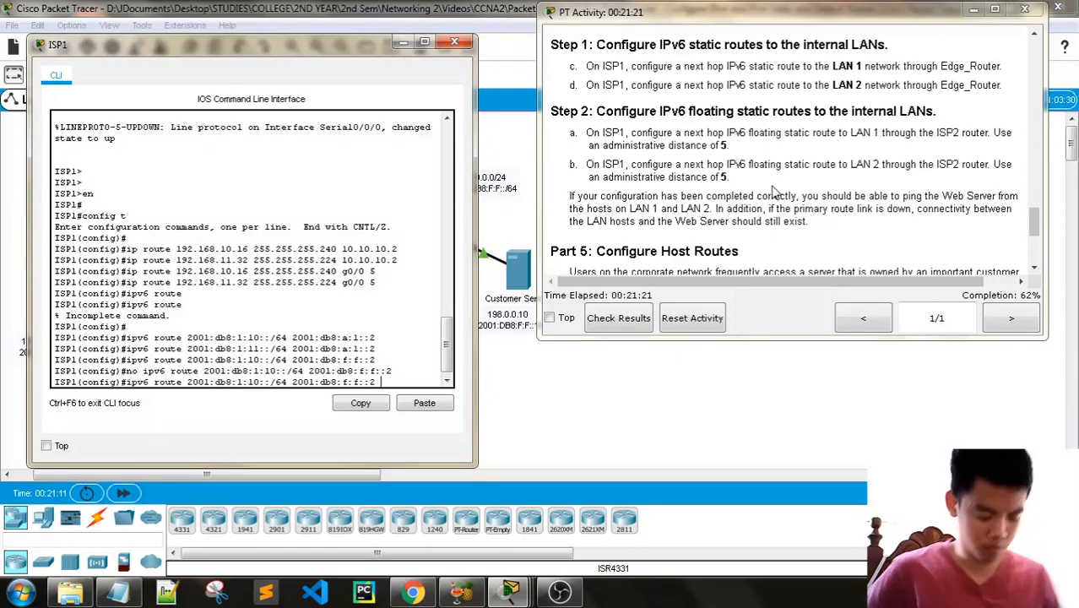
text(5)
key(Return)
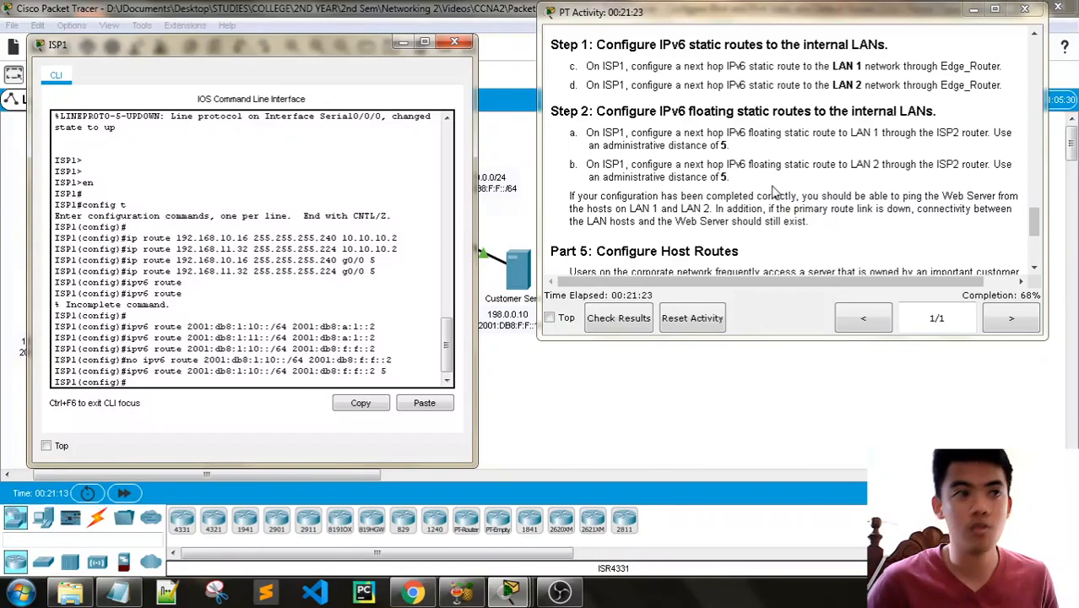
- Add the floating LAN 2 route on ISP1 with ipv6 route 2001:db8:1:11::/64 2001:db8:f:f::2 5
key(Up)
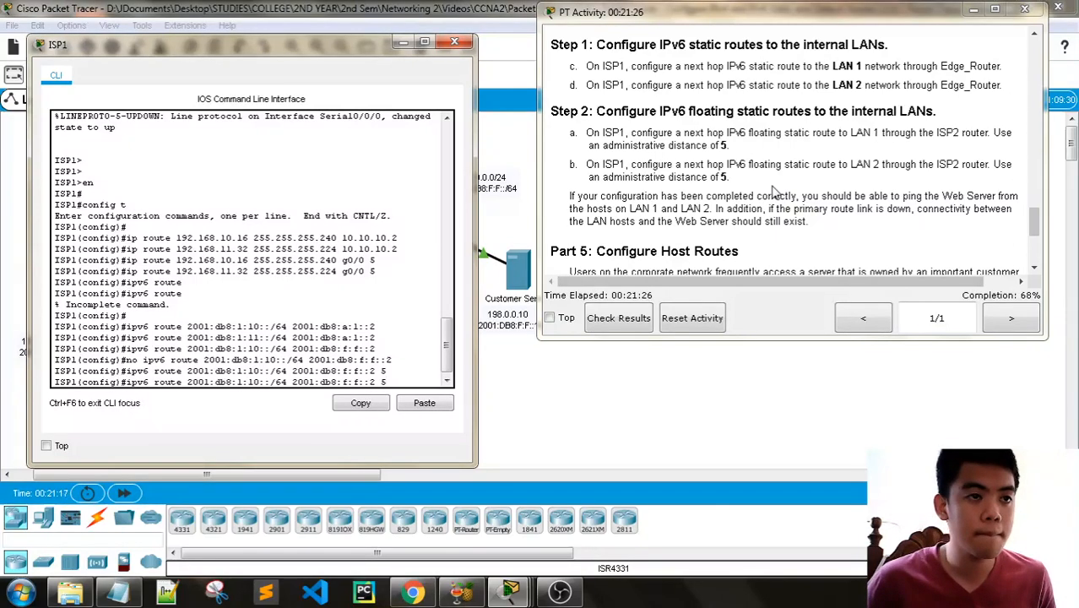
key(Left)
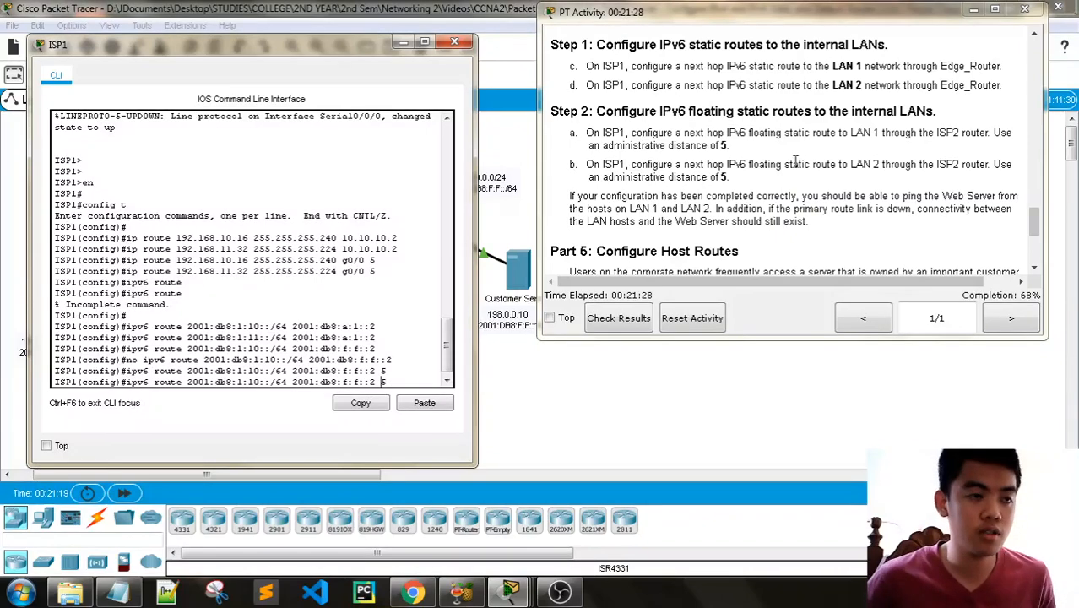
key(Left)
key(Left)
key(Left)
key(Left)
key(BackSpace)
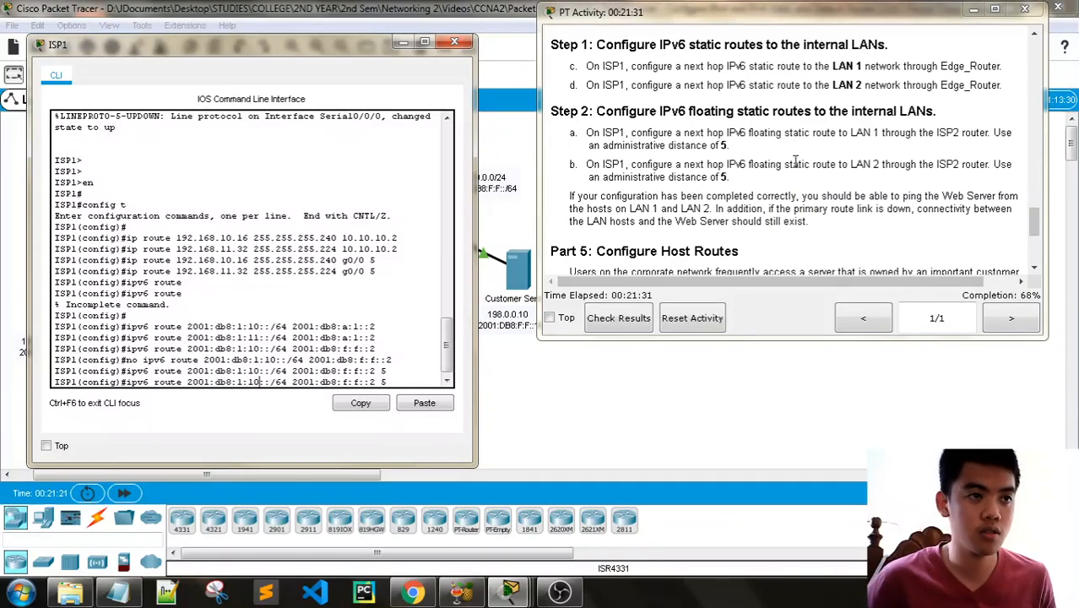
text(1)
key(Return)
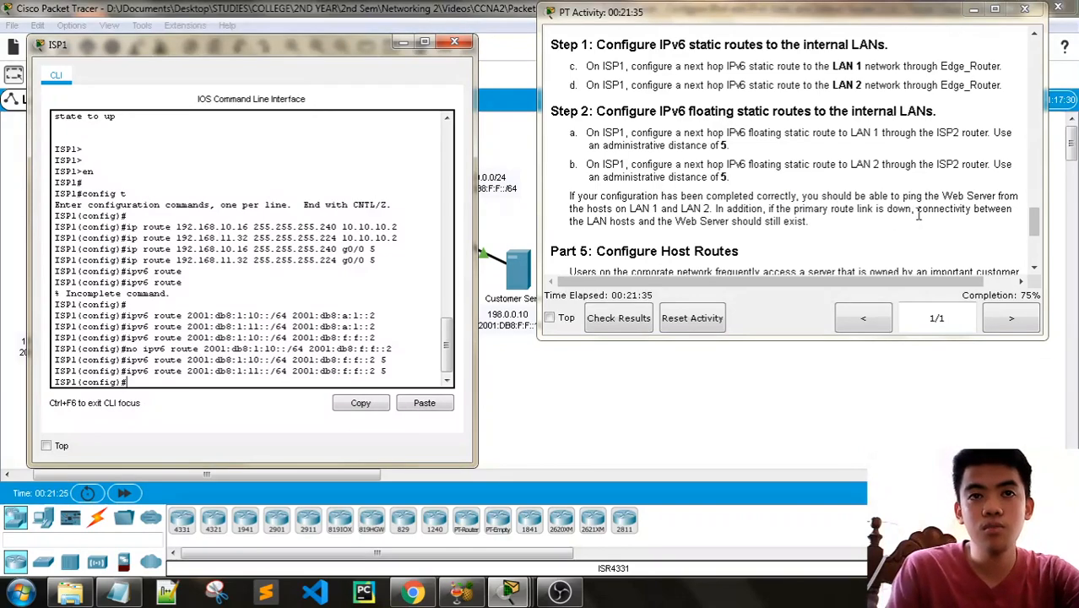
- Close ISP1's console and review the Part 4 ping check and the Part 5 host route instructions
scroll(878, 217, down, 1)
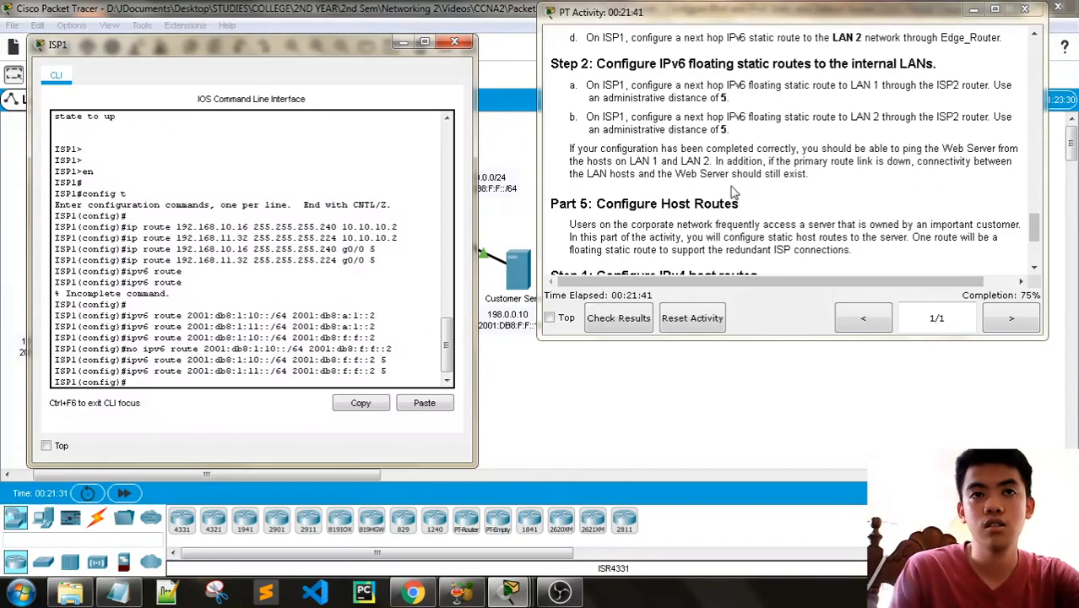
scroll(625, 165, down, 1)
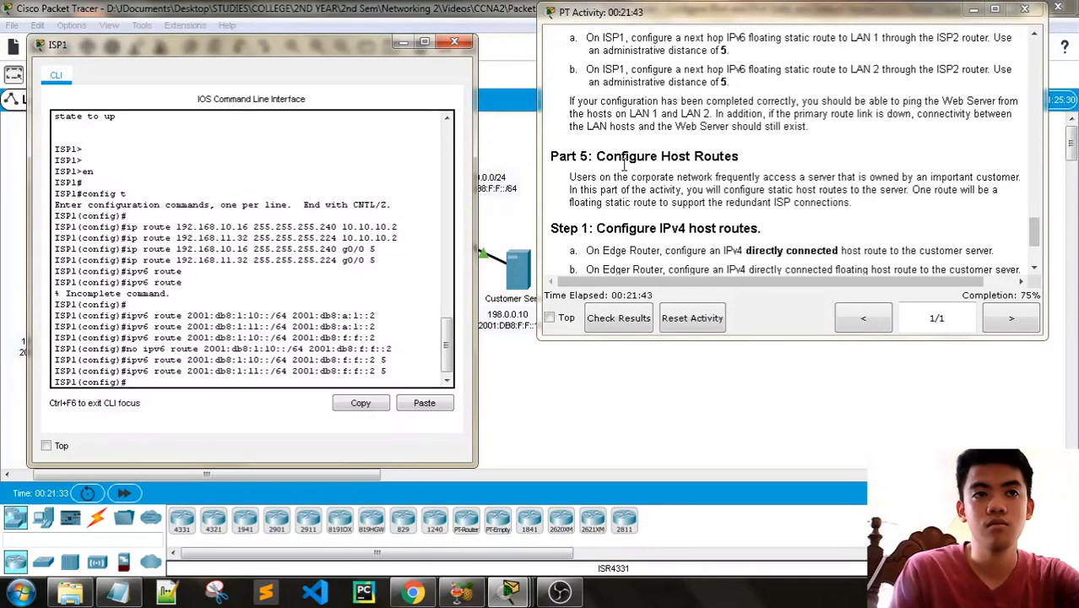
scroll(625, 165, up, 1)
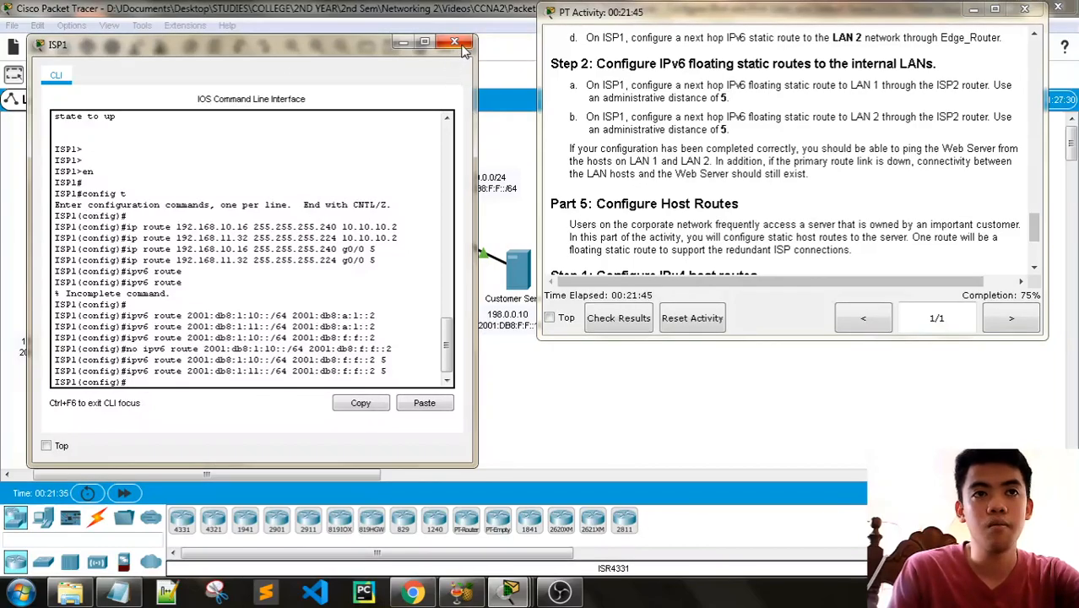
scroll(724, 163, down, 2)
scroll(724, 163, down, 1)
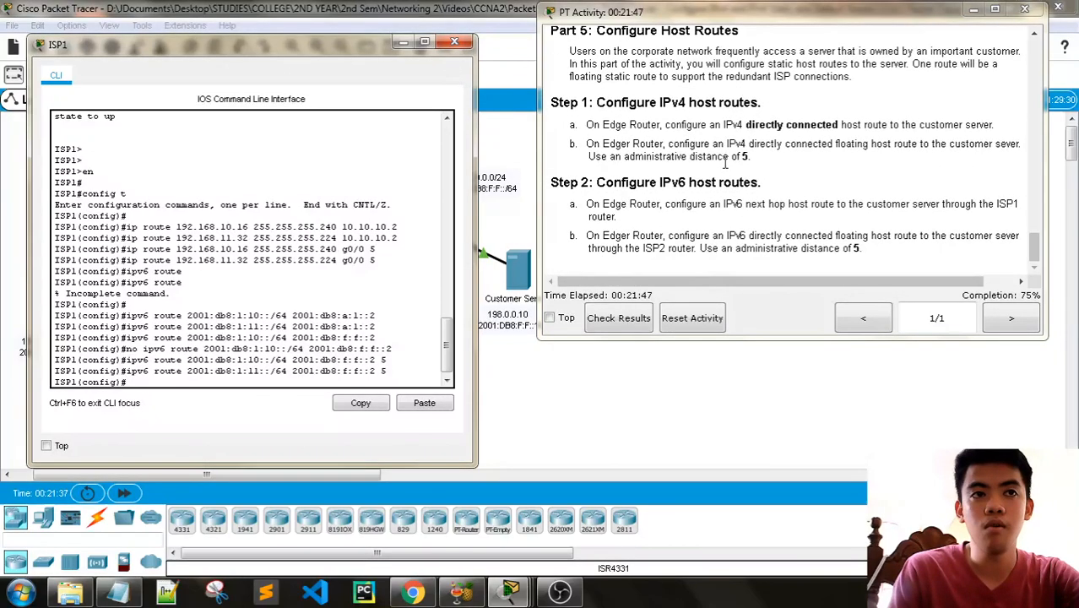
scroll(725, 163, up, 1)
click(454, 41)
scroll(749, 193, up, 1)
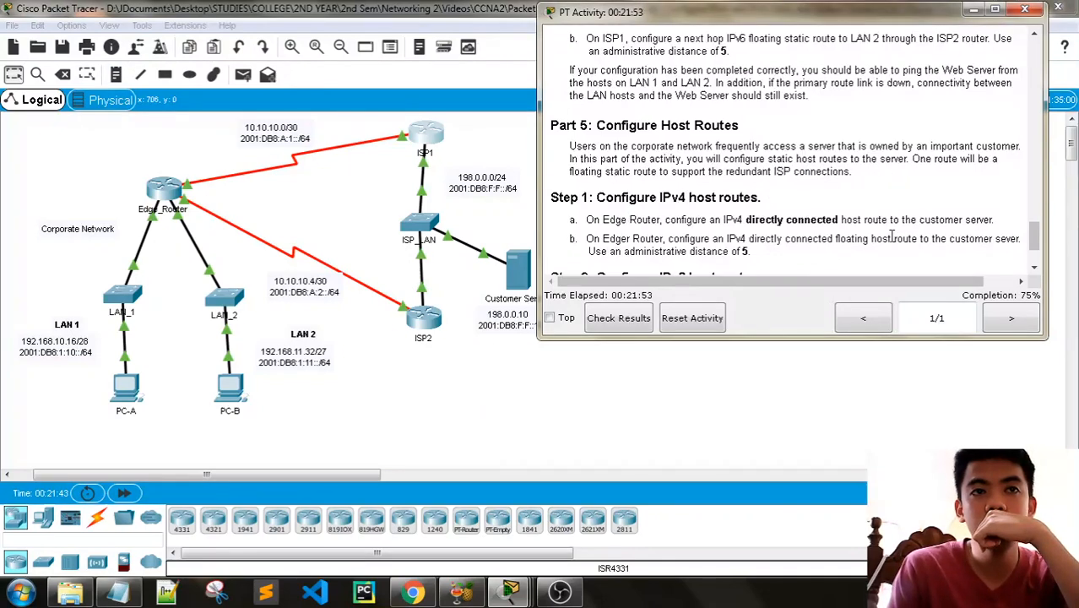
scroll(891, 237, down, 1)
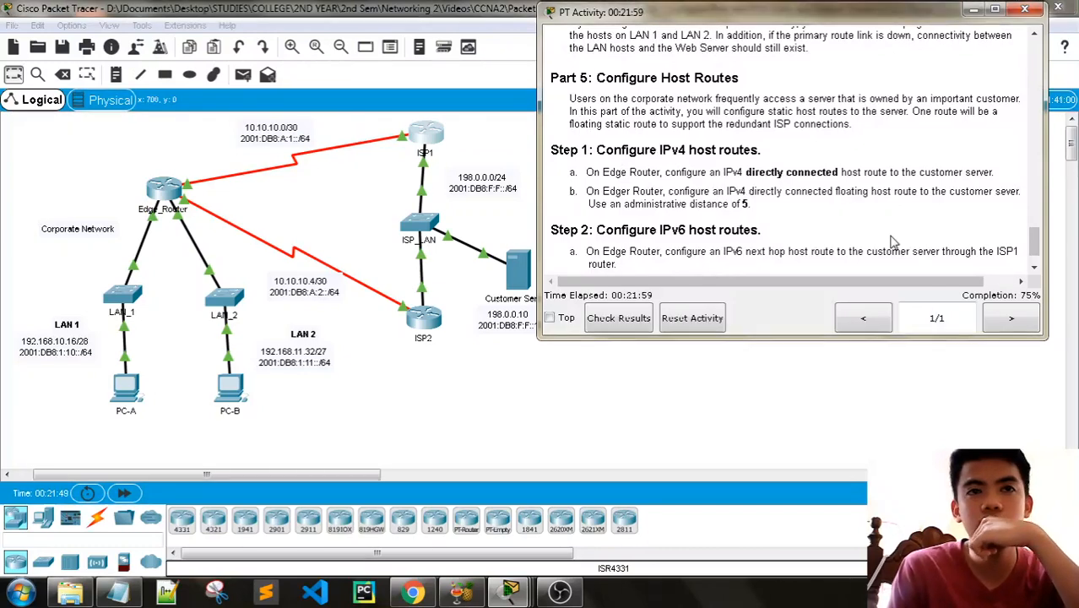
scroll(893, 239, down, 1)
scroll(891, 239, up, 3)
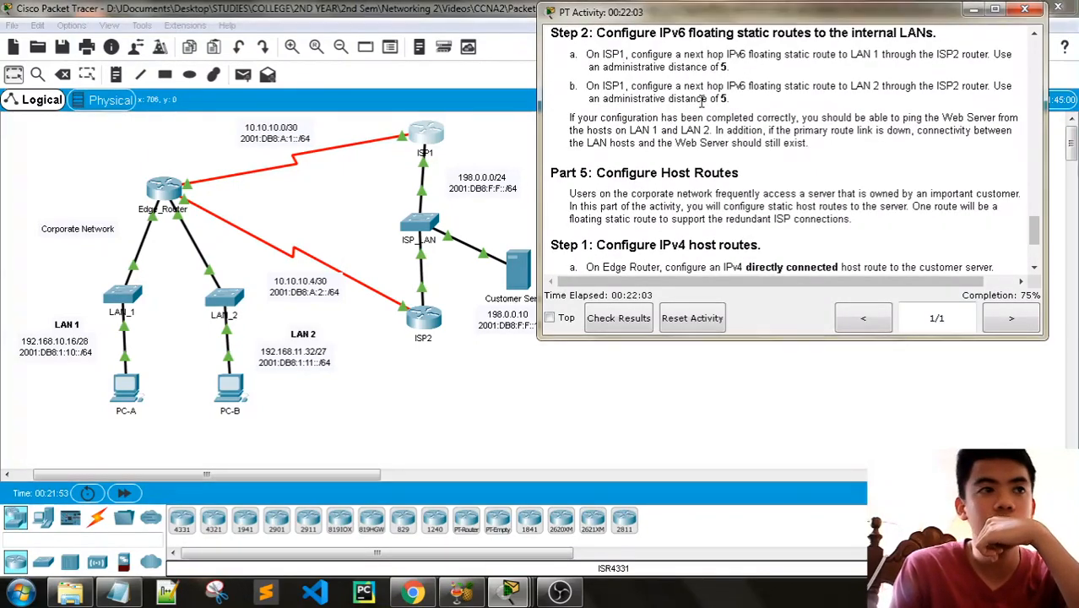
drag(665, 12, 695, 17)
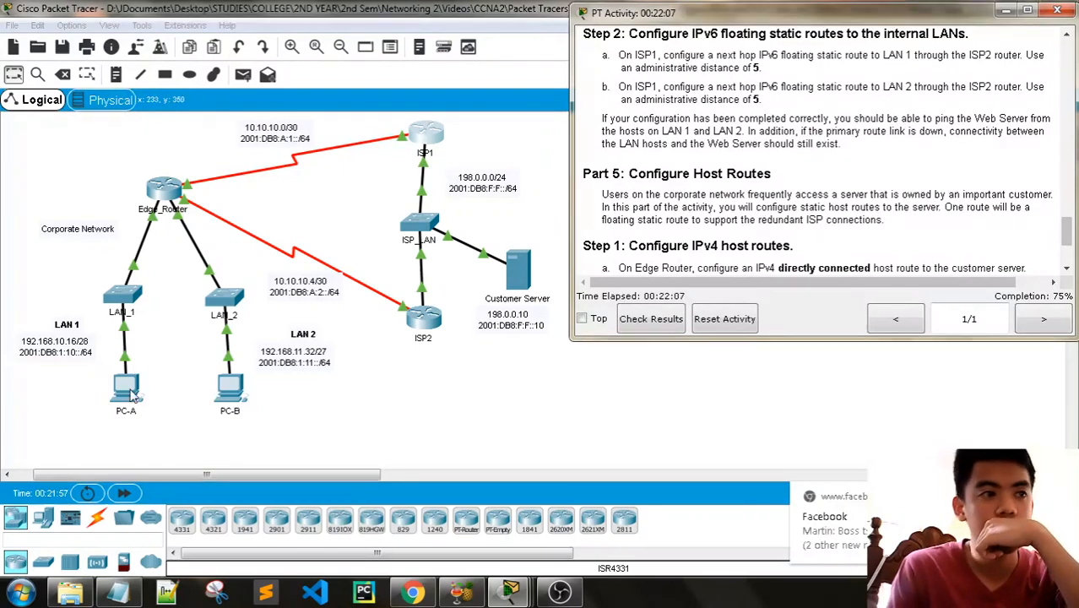
scroll(872, 261, down, 2)
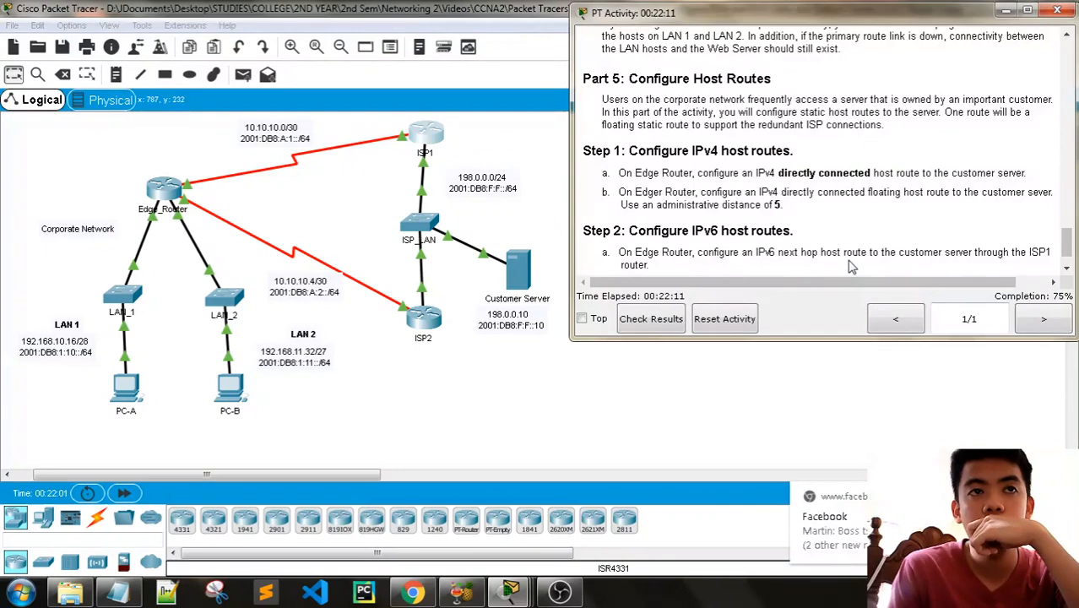
scroll(848, 269, up, 1)
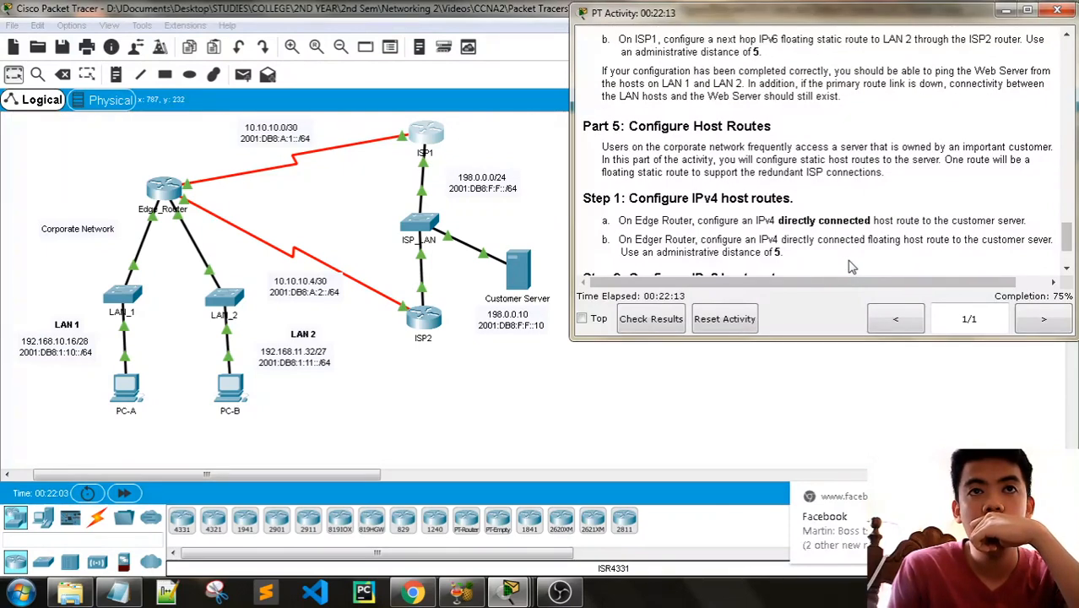
- Open PC-A's command prompt and look up the Customer Server's addresses in the activity's addressing table
click(126, 388)
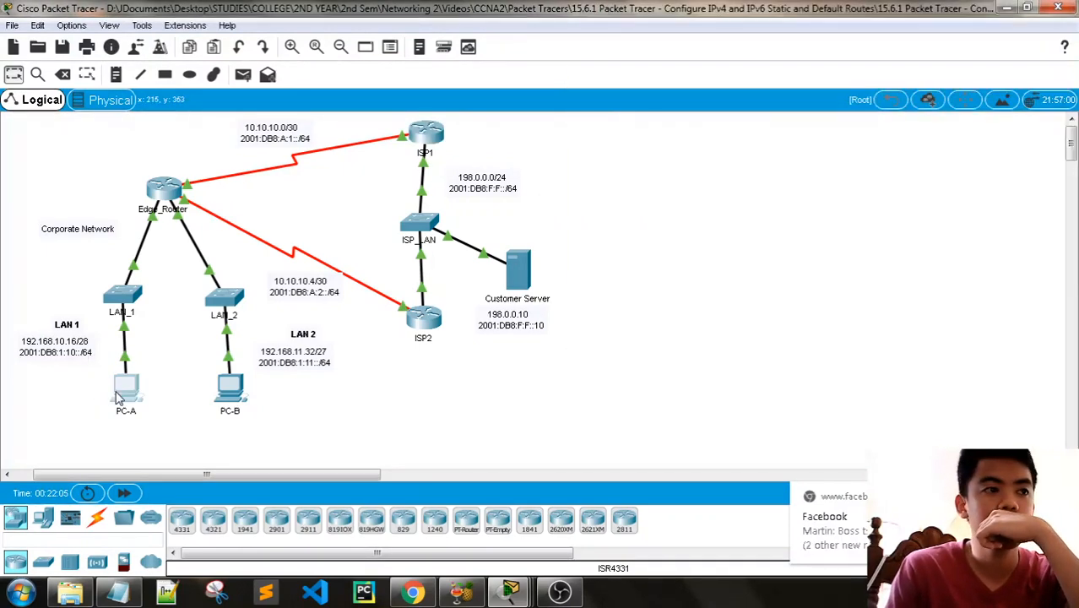
drag(477, 88, 266, 80)
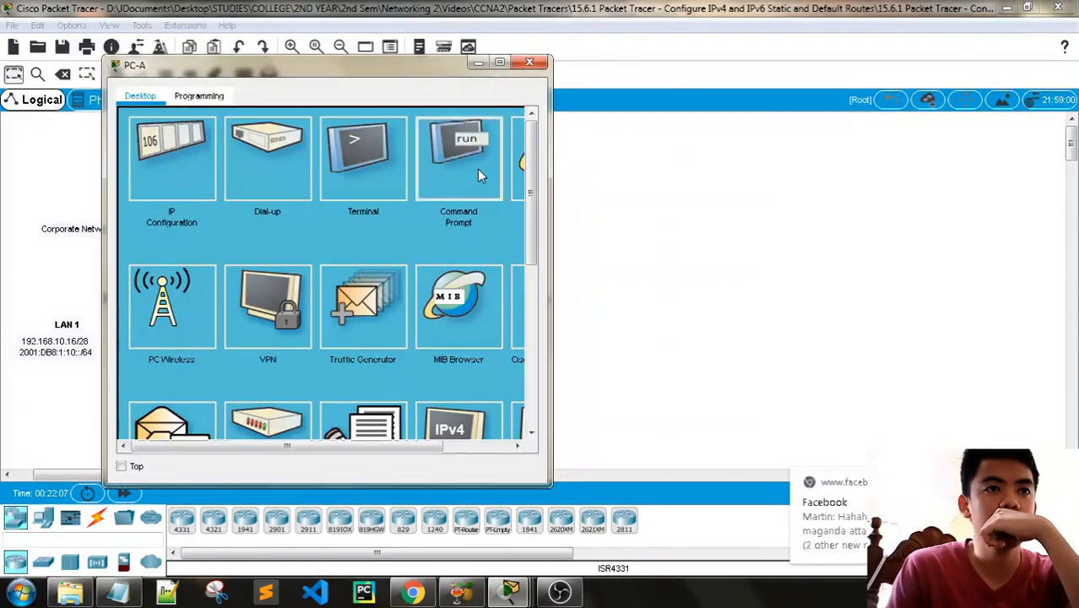
click(477, 169)
mouse_move(559, 591)
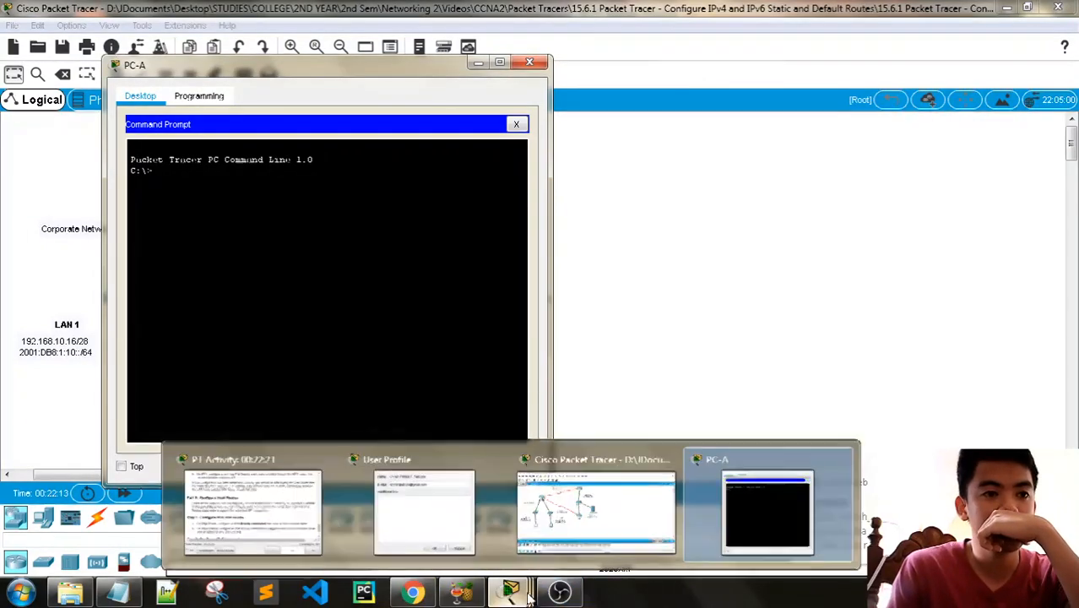
mouse_move(510, 590)
click(314, 527)
scroll(771, 181, up, 17)
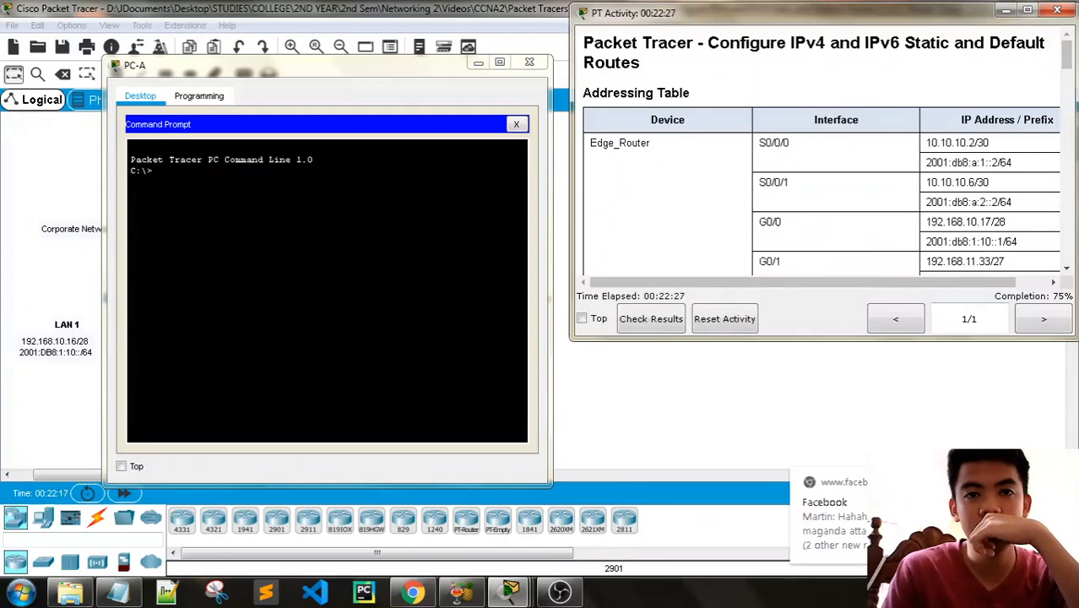
scroll(808, 229, down, 5)
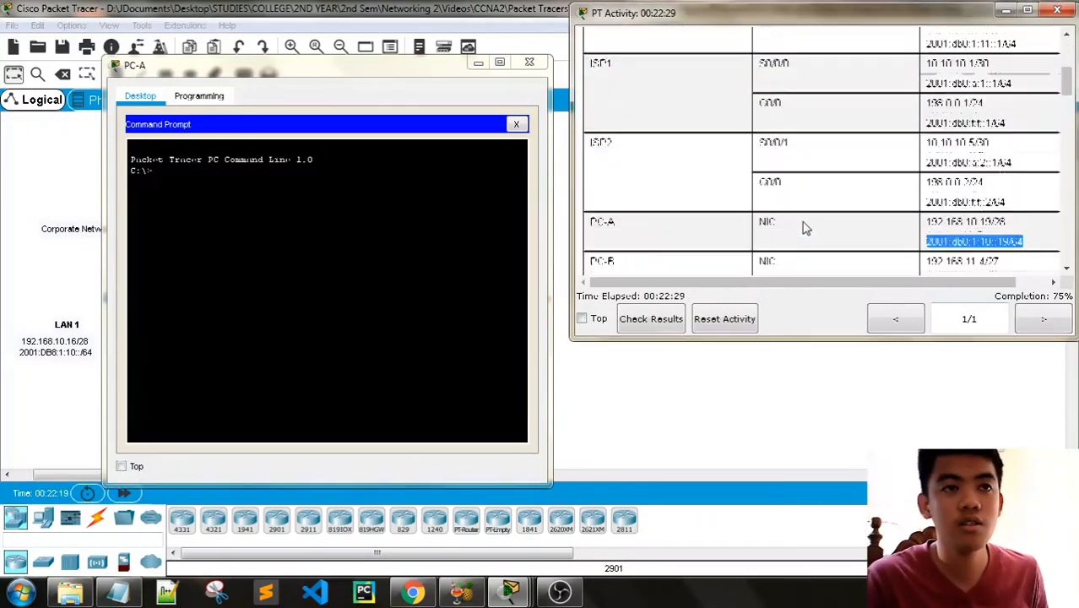
scroll(805, 228, down, 2)
- Ping the Customer Server at 198.0.0.10 from PC-A, then close PC-A's window
click(261, 172)
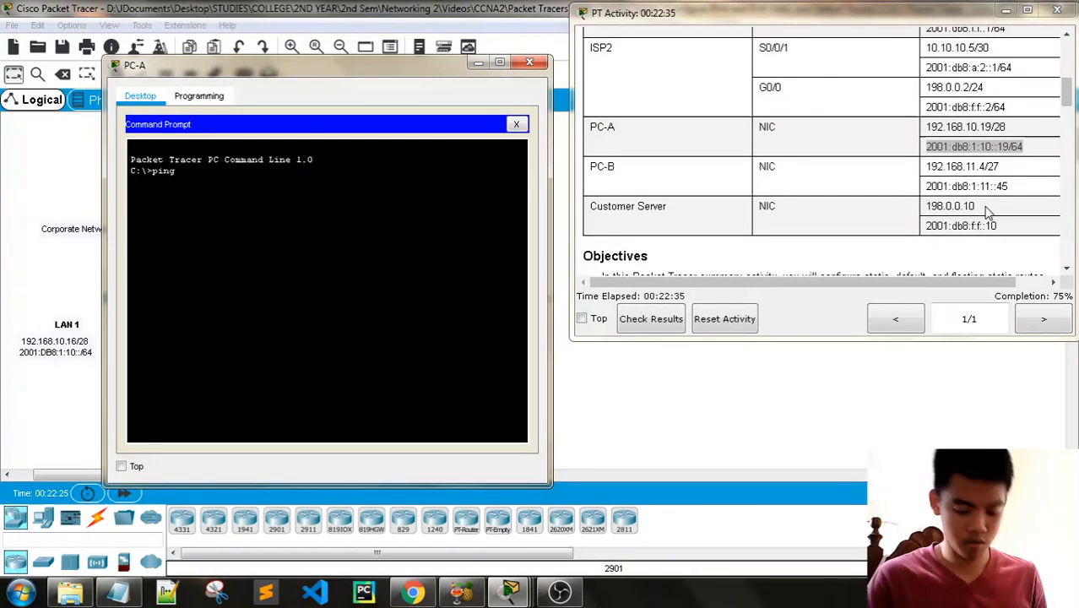
text(0.0.10)
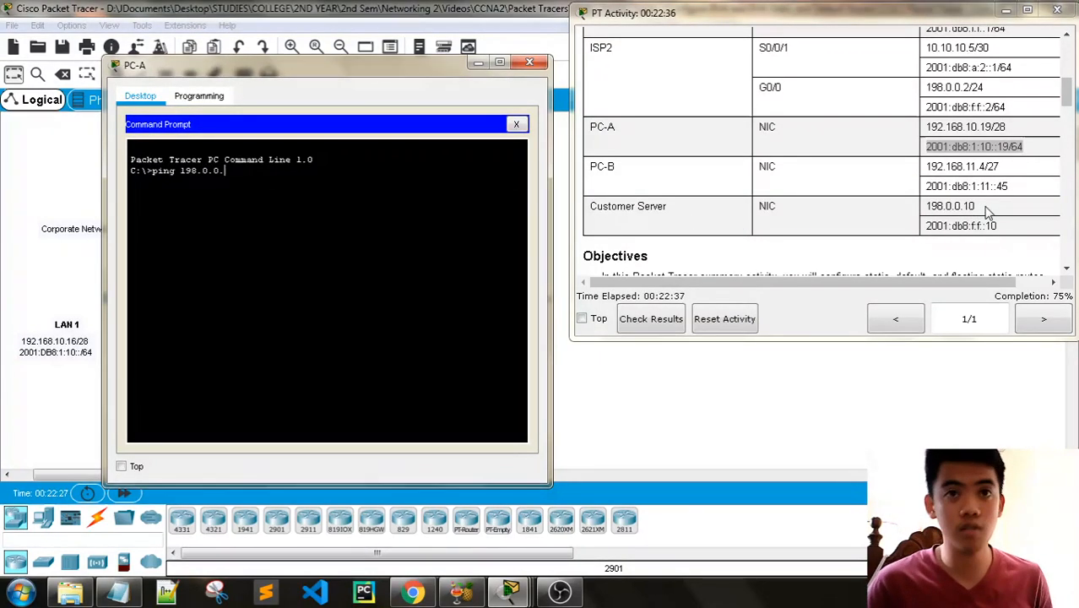
key(Return)
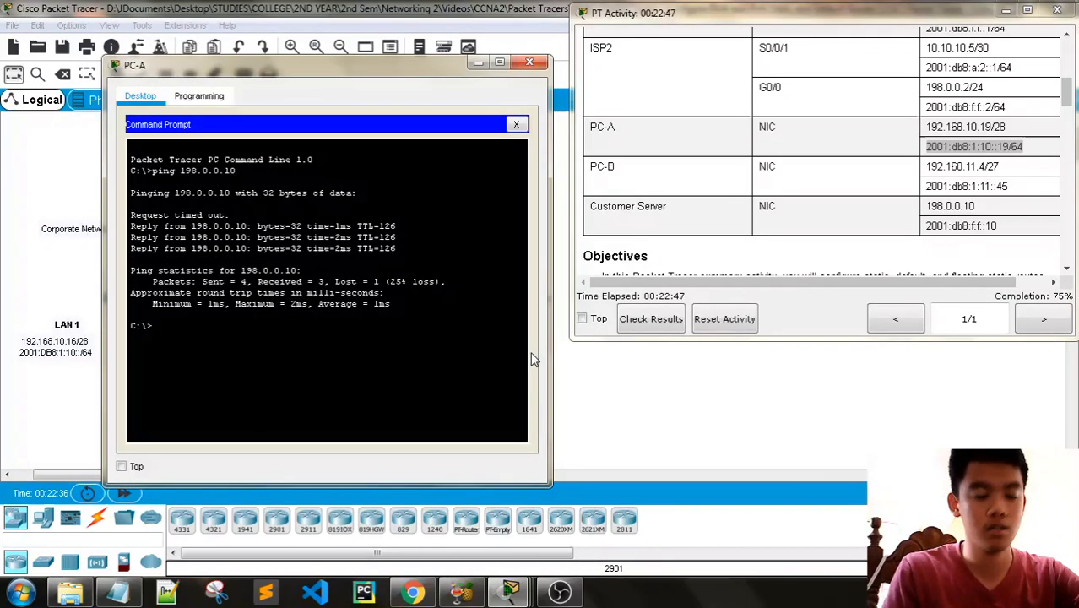
click(530, 63)
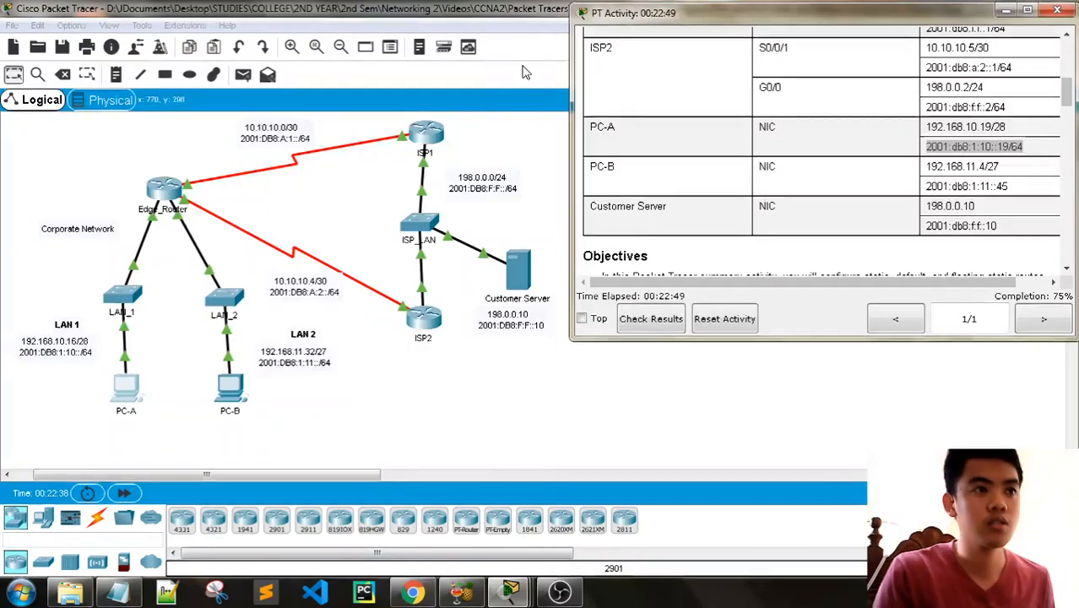
- Open PC-B's command prompt and bring up the activity's addressing table beside it
click(236, 393)
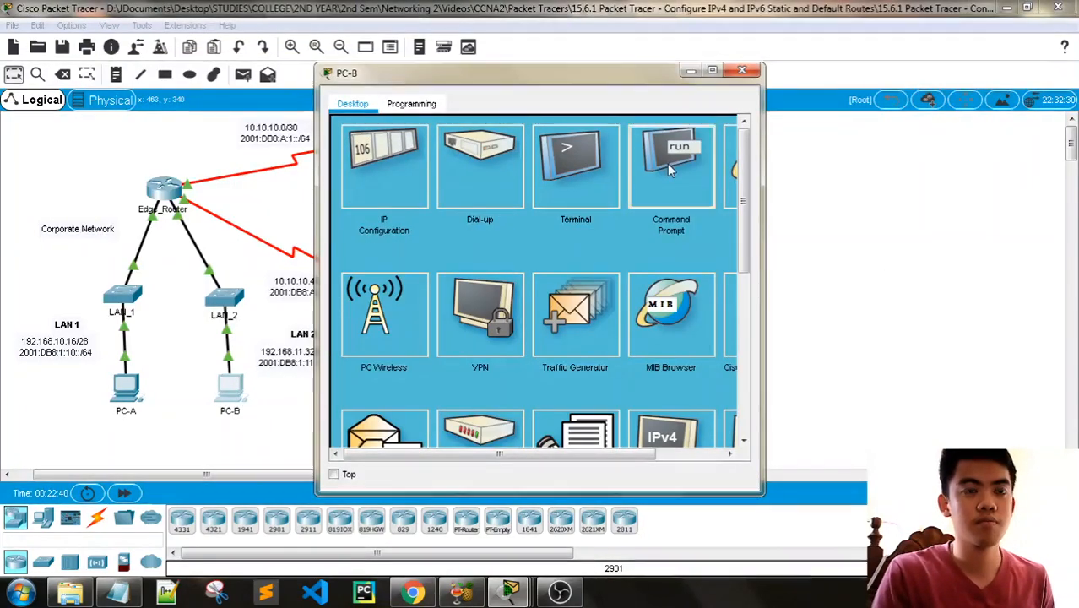
click(667, 163)
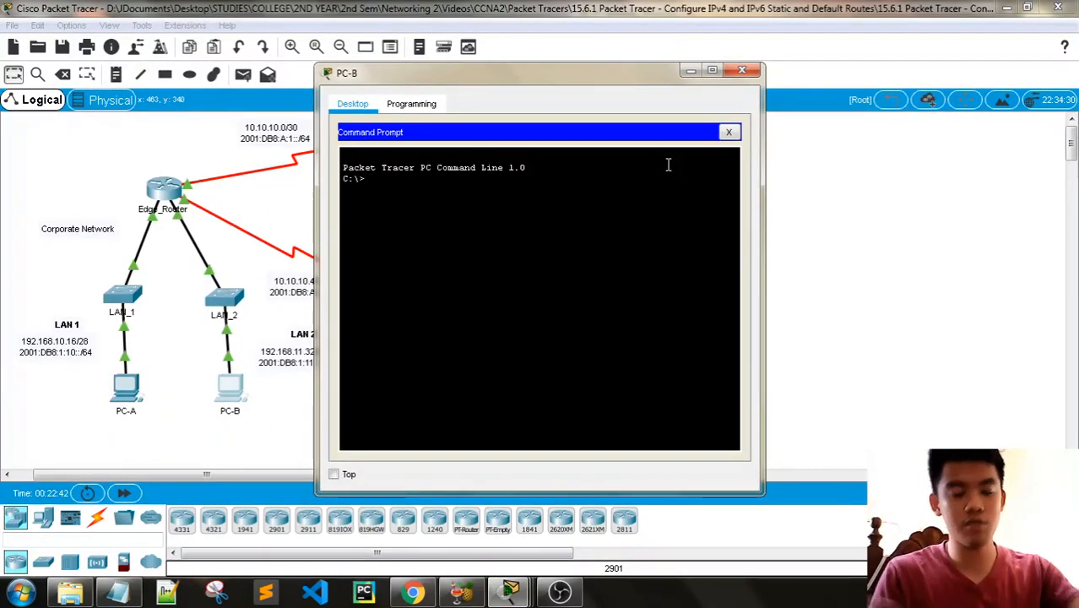
drag(402, 74, 144, 73)
click(512, 592)
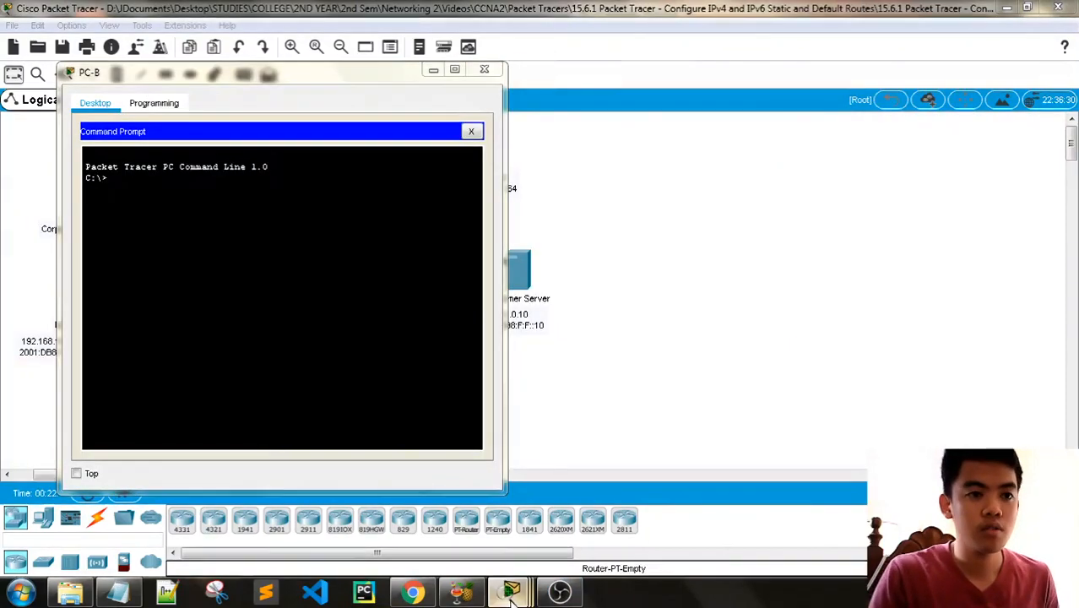
click(297, 528)
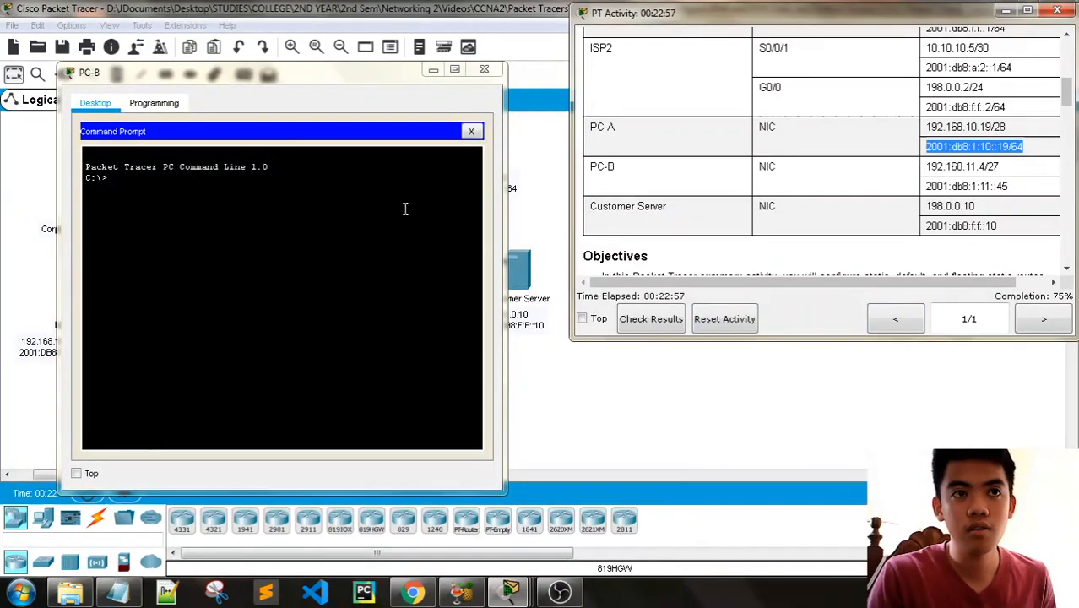
- Ping the Customer Server at 198.0.0.10 from PC-B
click(204, 187)
text(p)
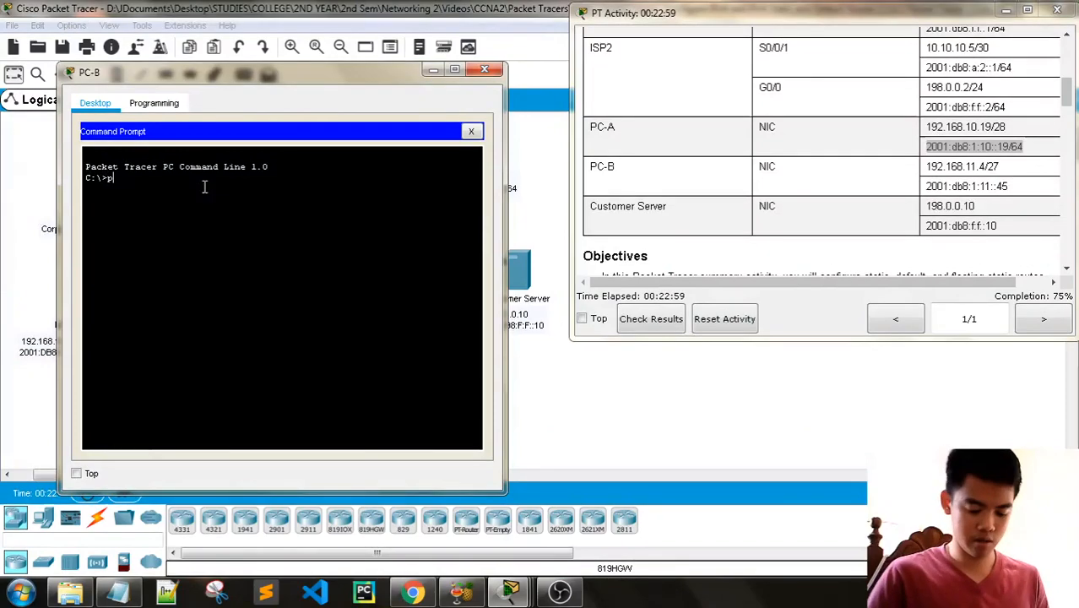
text(ing 19)
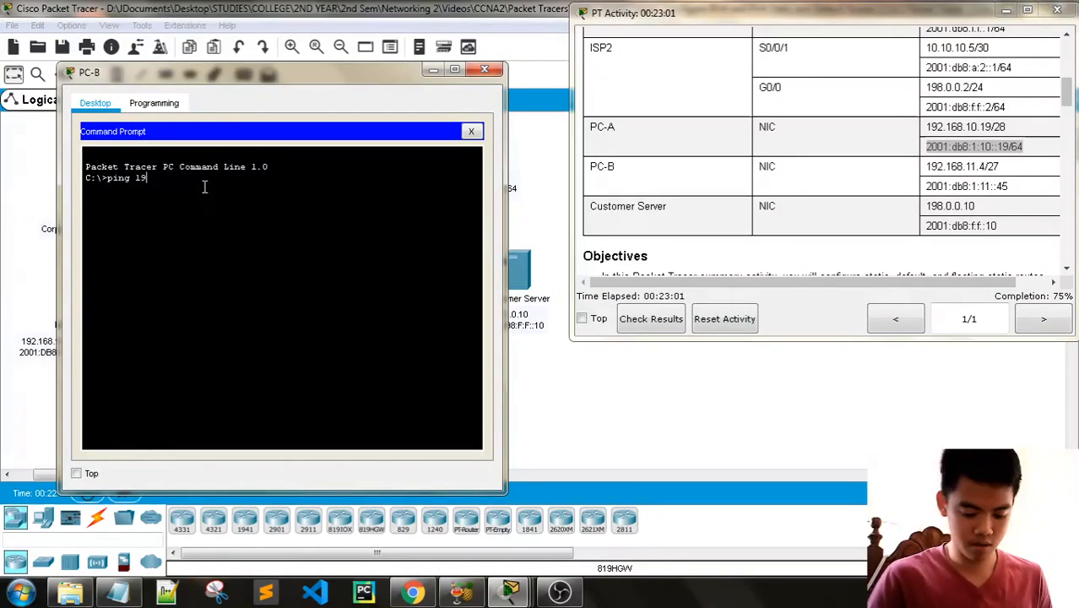
text(2.168)
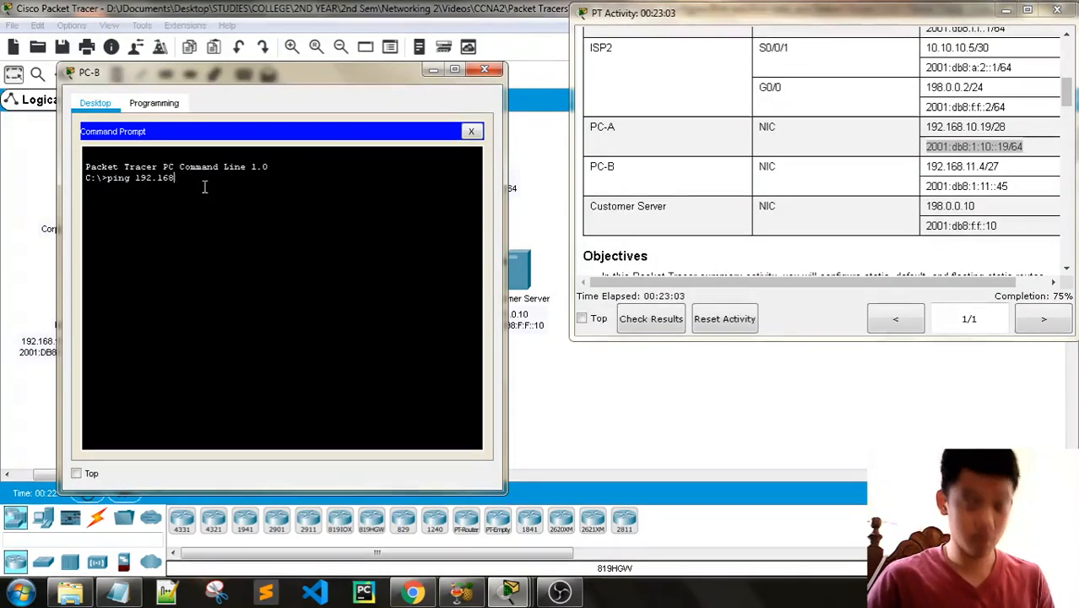
text(.11.4)
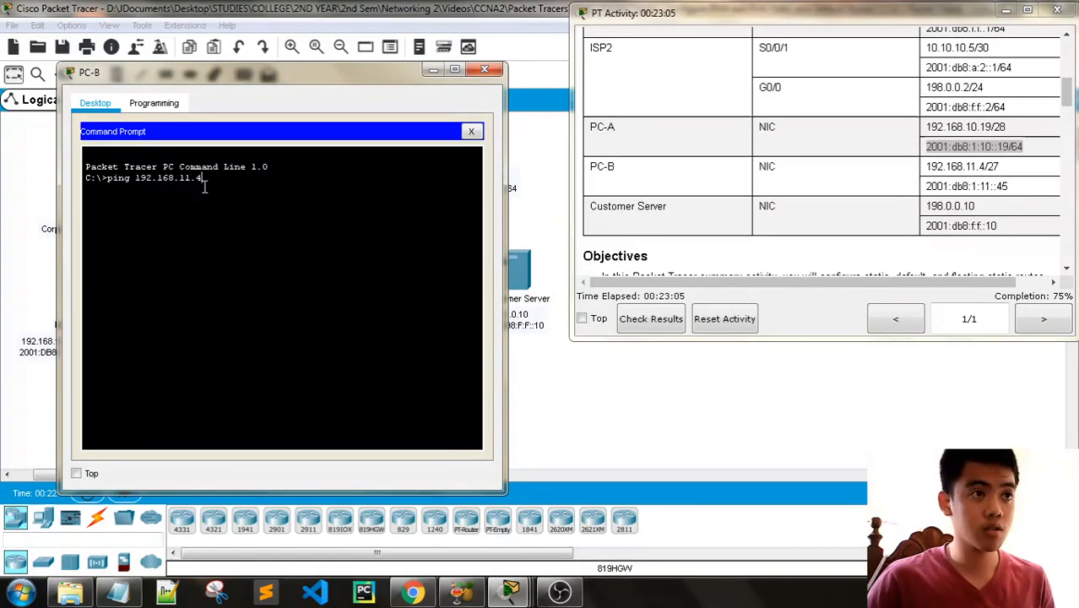
key(BackSpace)
key(BackSpace)
key(BackSpace)
key(BackSpace)
key(BackSpace)
key(BackSpace)
key(BackSpace)
key(BackSpace)
key(BackSpace)
key(BackSpace)
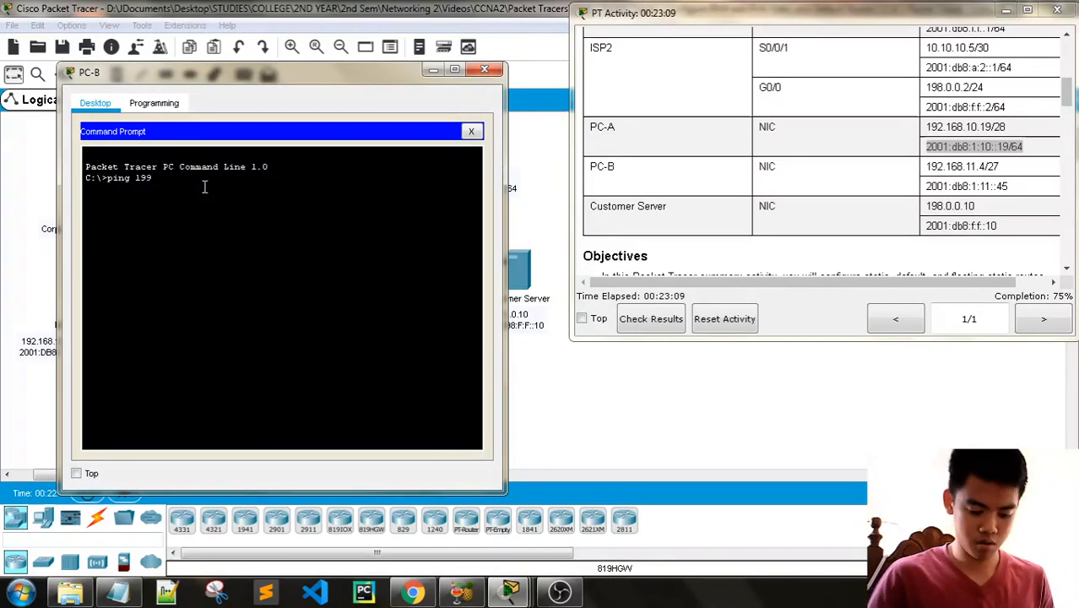
text(8.)
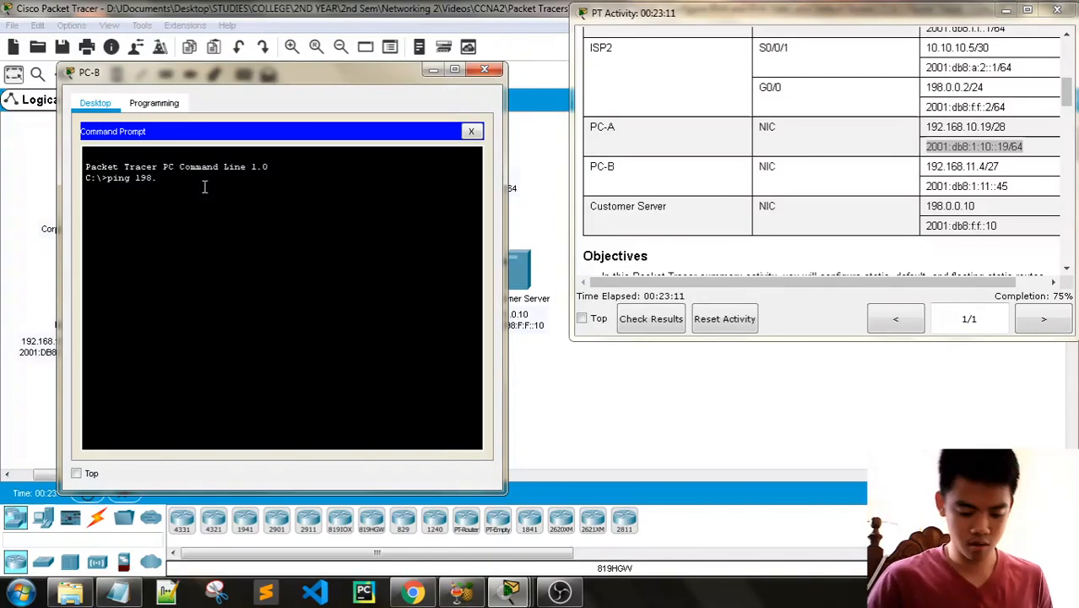
text(0.0.10)
key(Return)
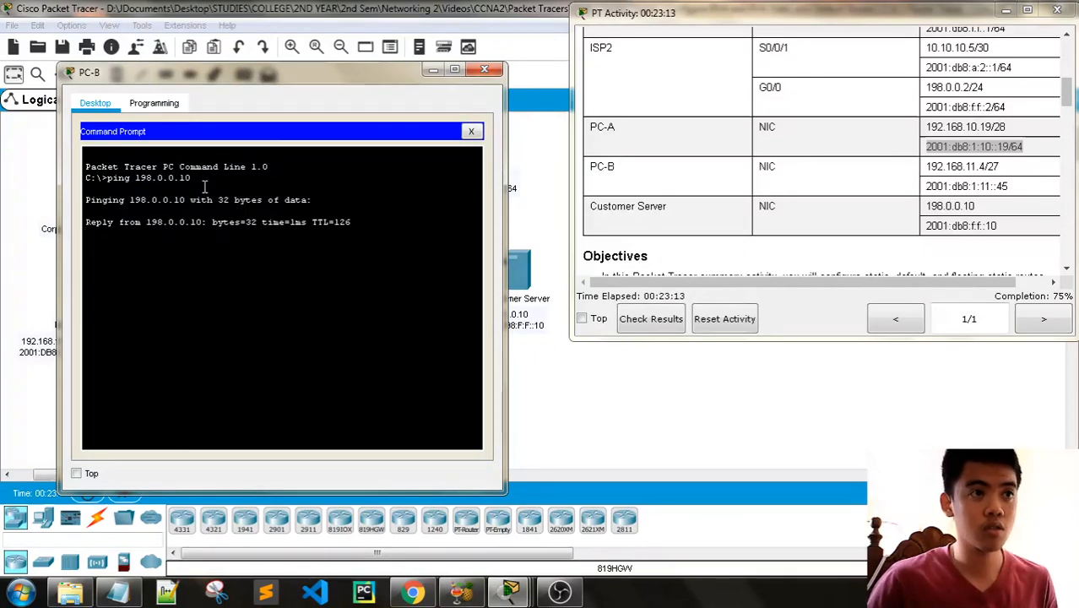
- Close PC-B's window and review the Part 4 connectivity check, Part 5 host routes and Part 1 default route instructions
scroll(836, 143, down, 15)
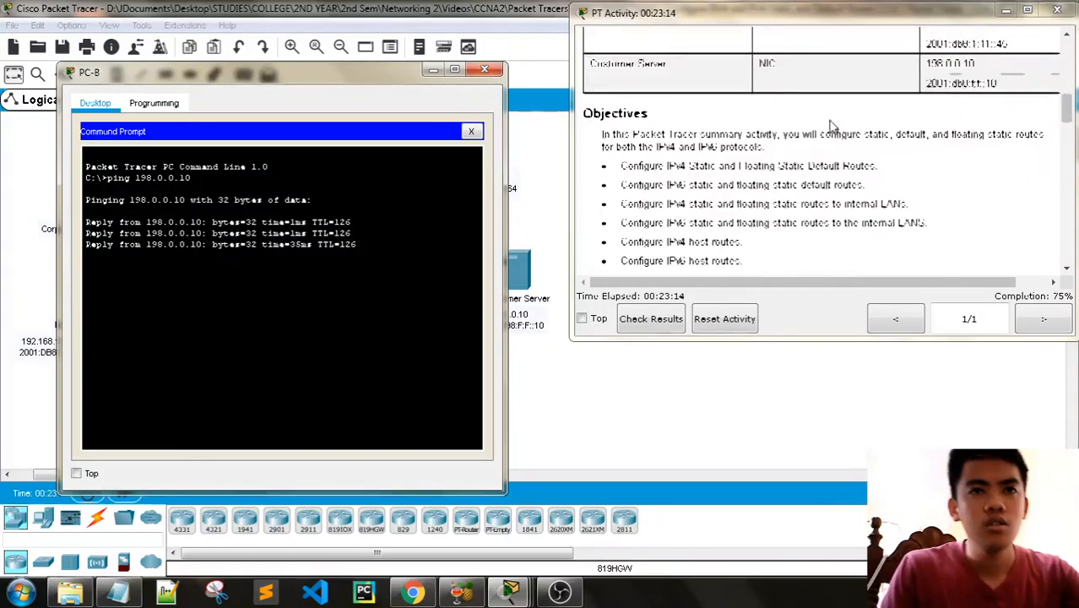
scroll(835, 144, down, 2)
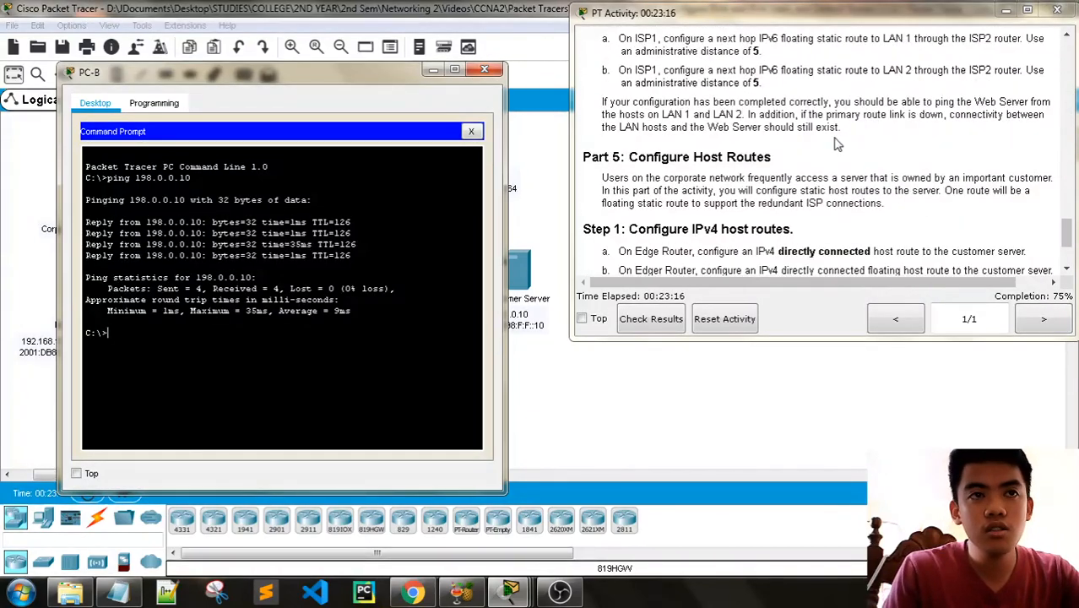
scroll(838, 148, down, 3)
scroll(850, 220, down, 1)
scroll(851, 224, up, 2)
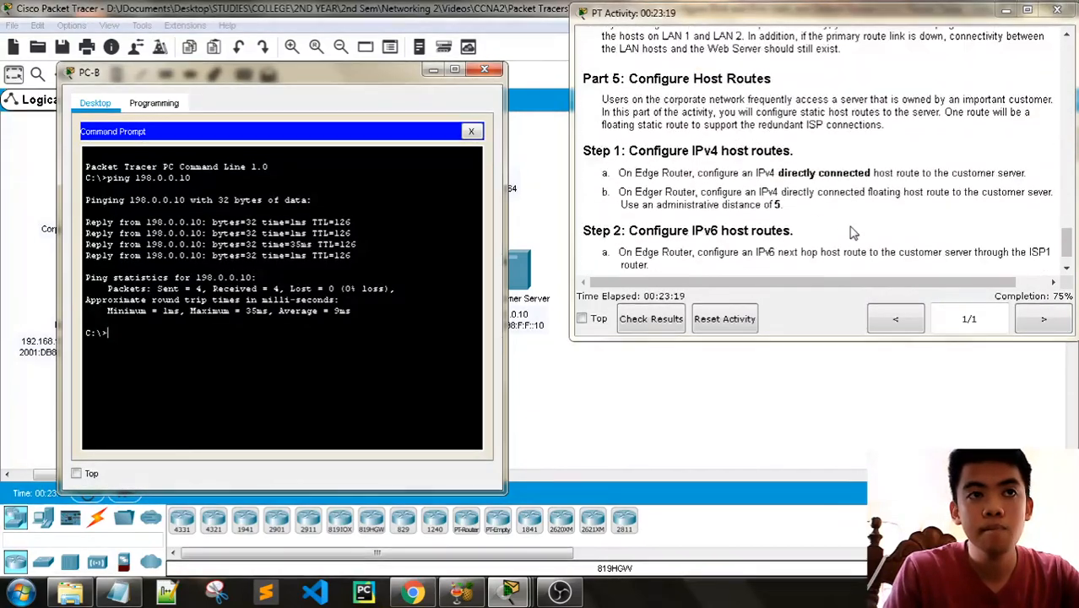
scroll(851, 226, down, 2)
scroll(853, 232, up, 6)
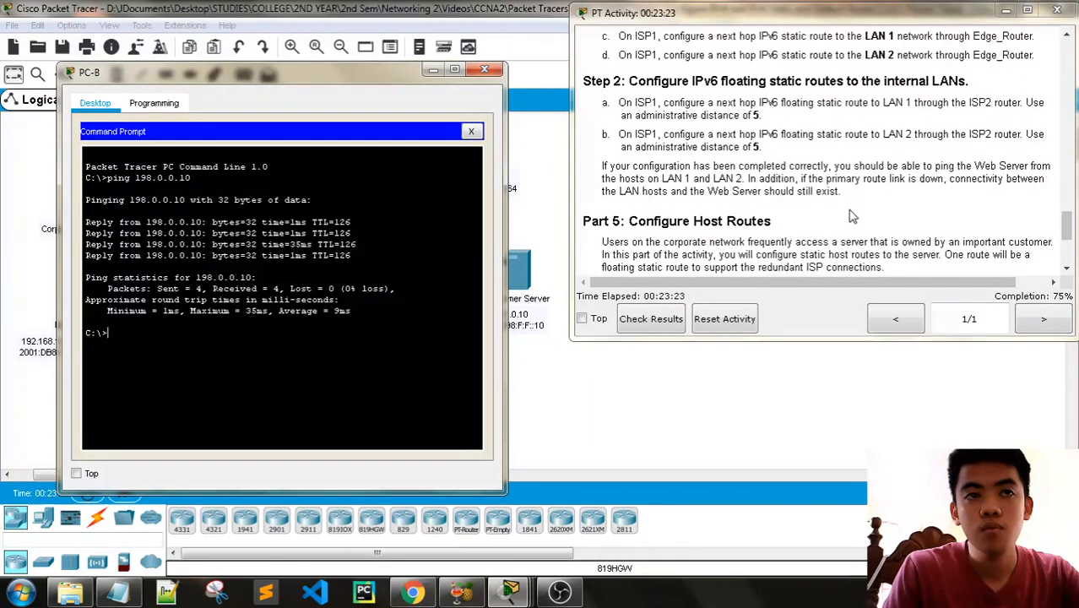
click(485, 72)
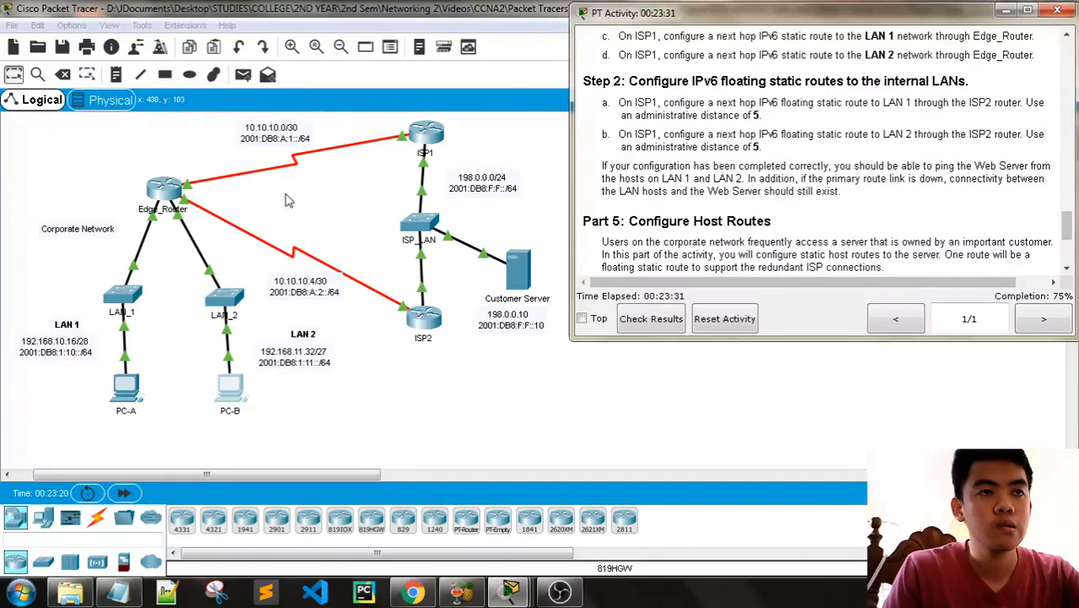
scroll(623, 169, up, 15)
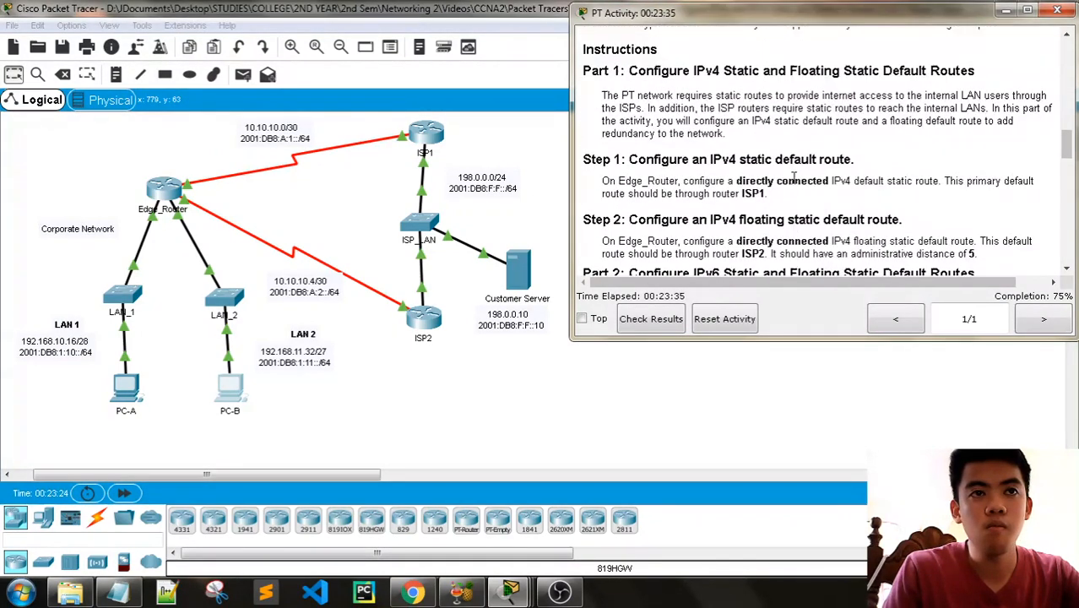
scroll(793, 176, down, 1)
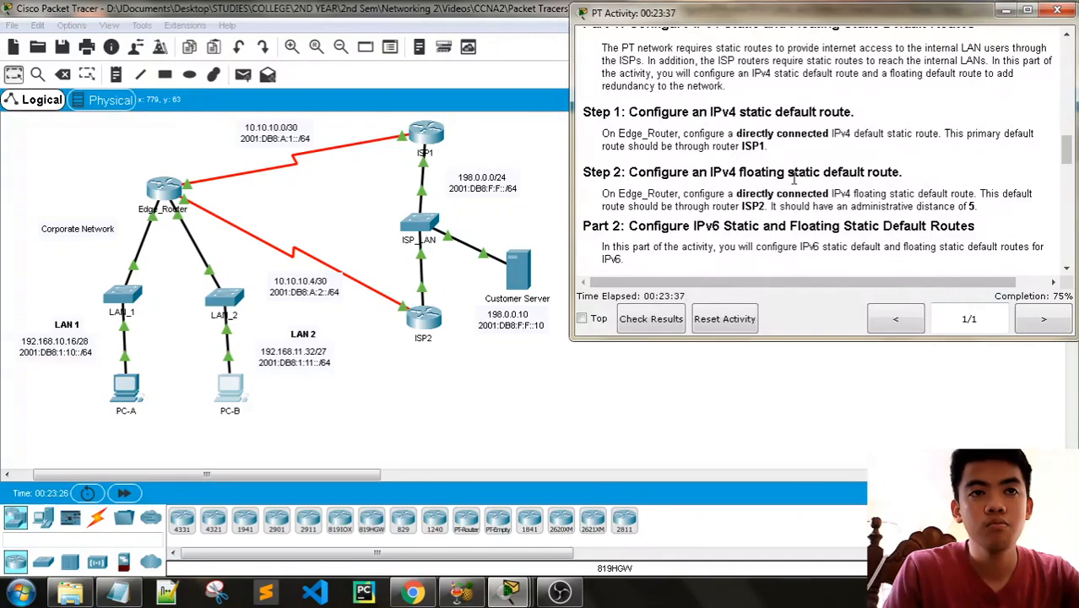
scroll(793, 178, down, 1)
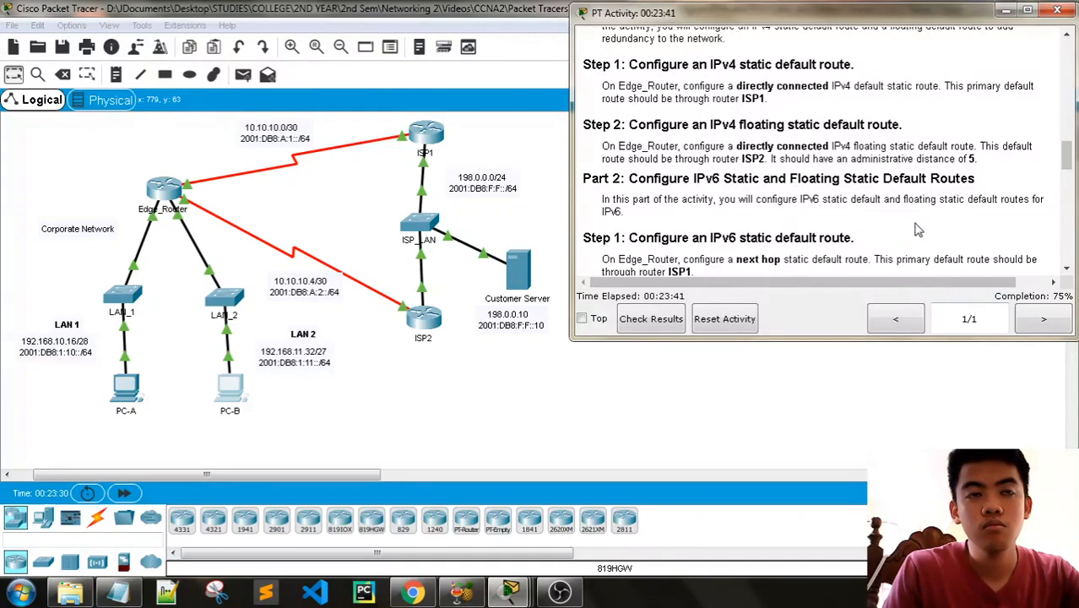
scroll(918, 229, up, 1)
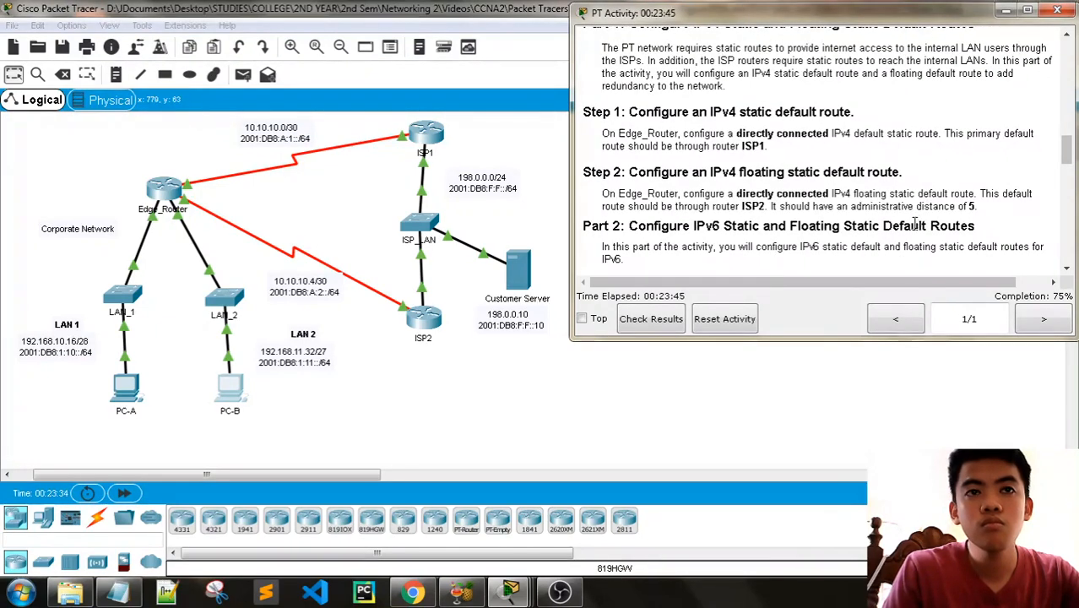
- Delete the serial link between Edge_Router and ISP1 to simulate a primary route failure, and return to selection mode
click(385, 453)
click(62, 74)
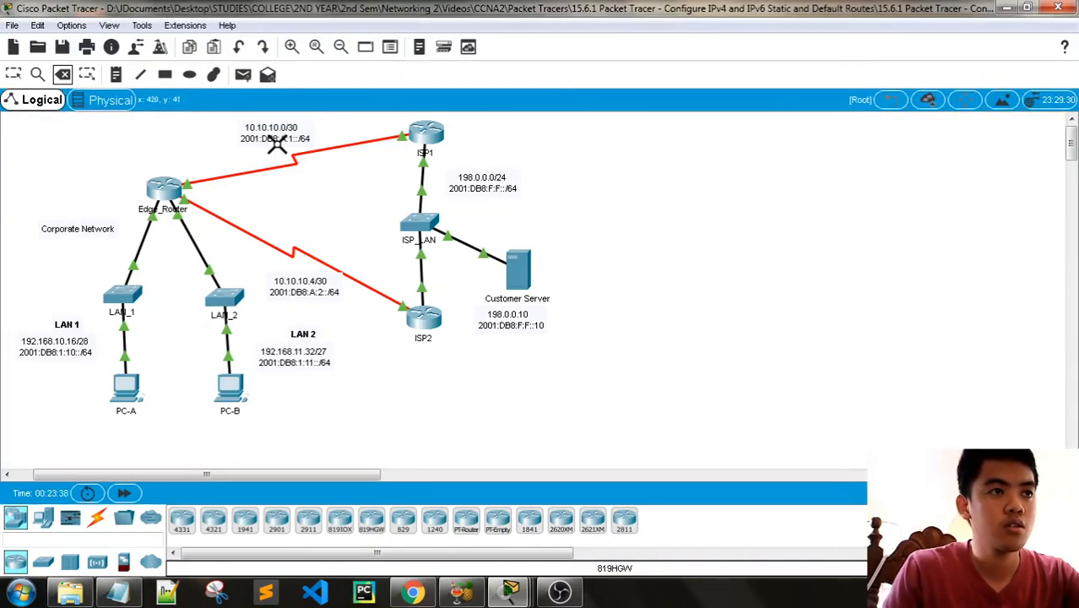
click(282, 166)
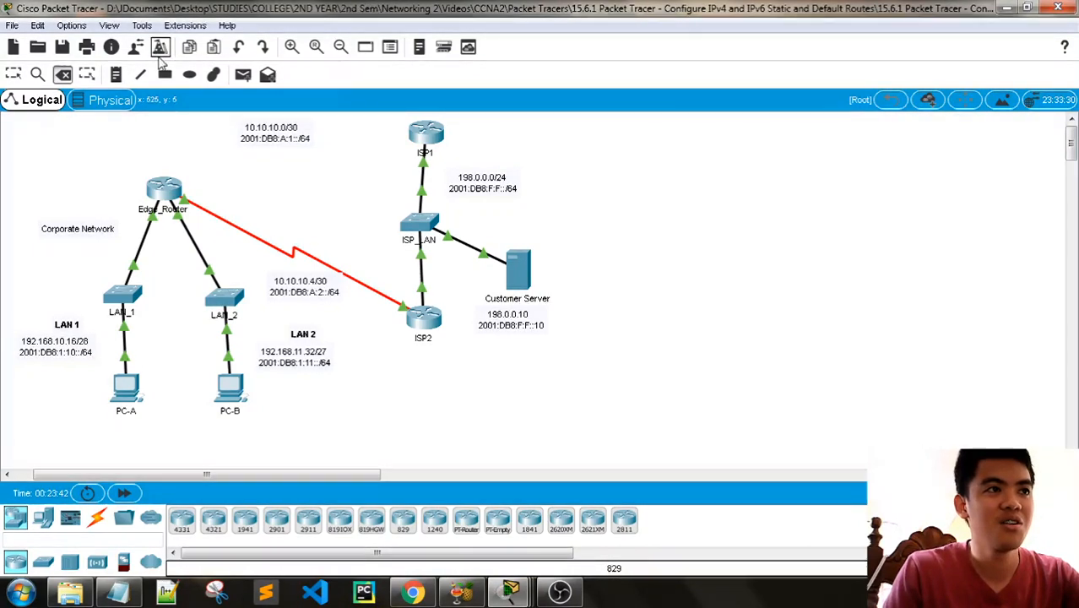
click(13, 75)
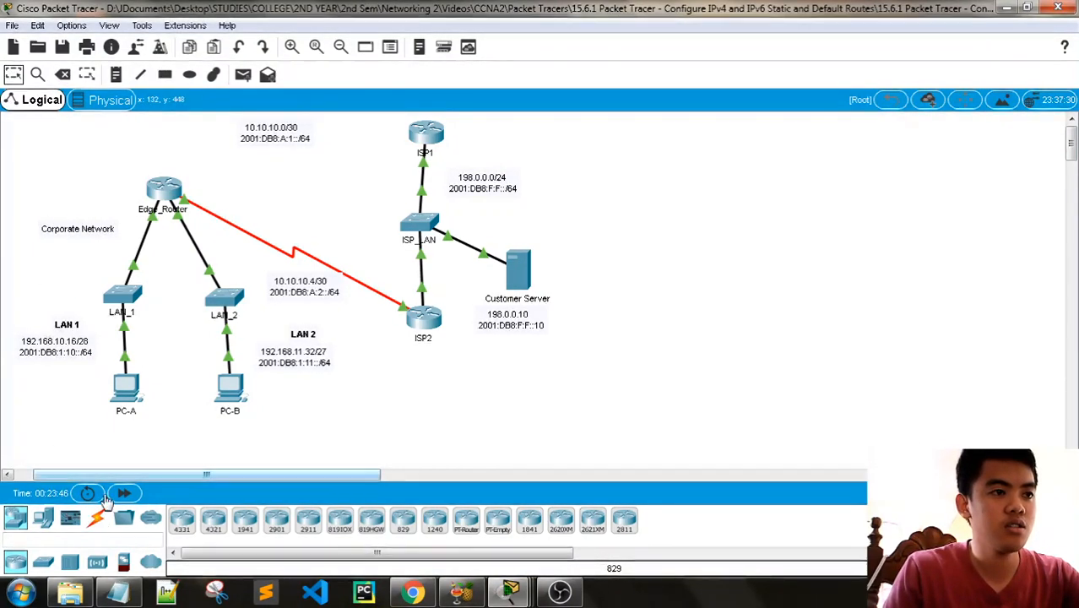
- Repeat the ping to 198.0.0.10 from PC-A's command prompt with the primary link down, and close PC-A's window
click(127, 390)
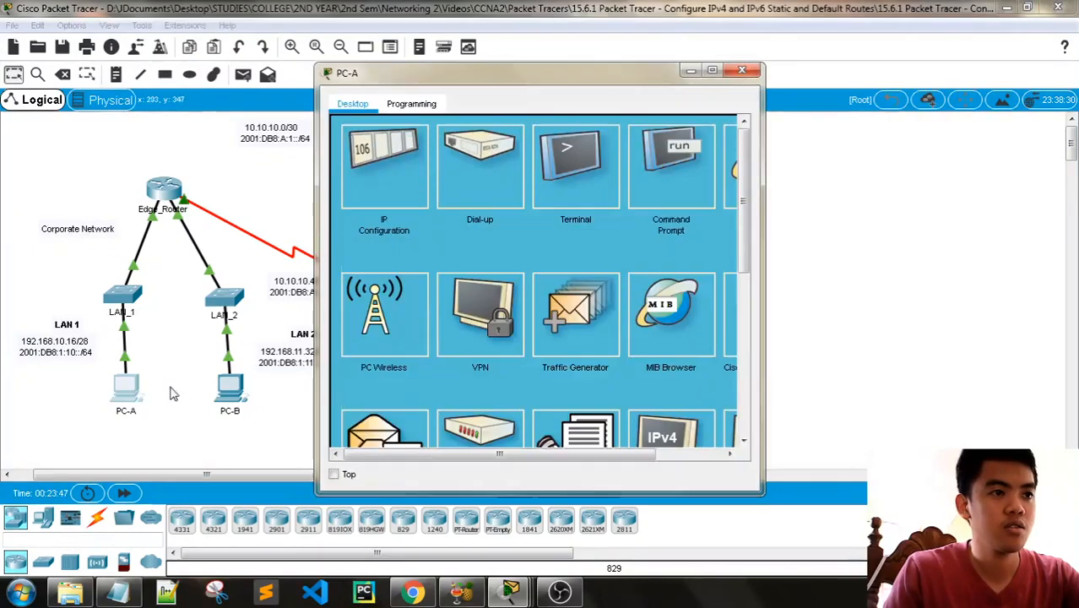
click(683, 166)
key(Up)
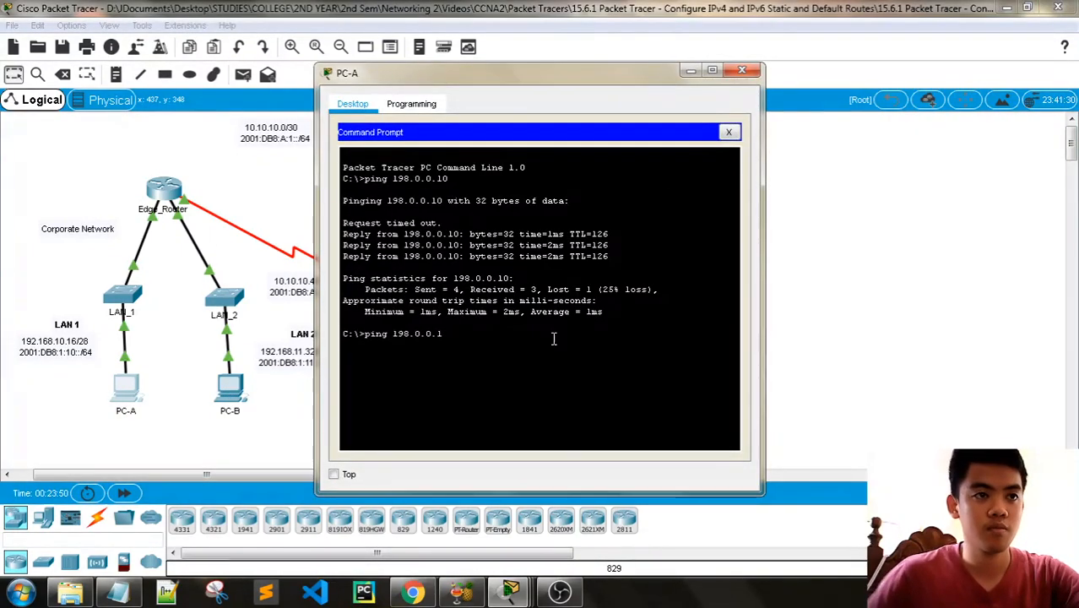
key(Return)
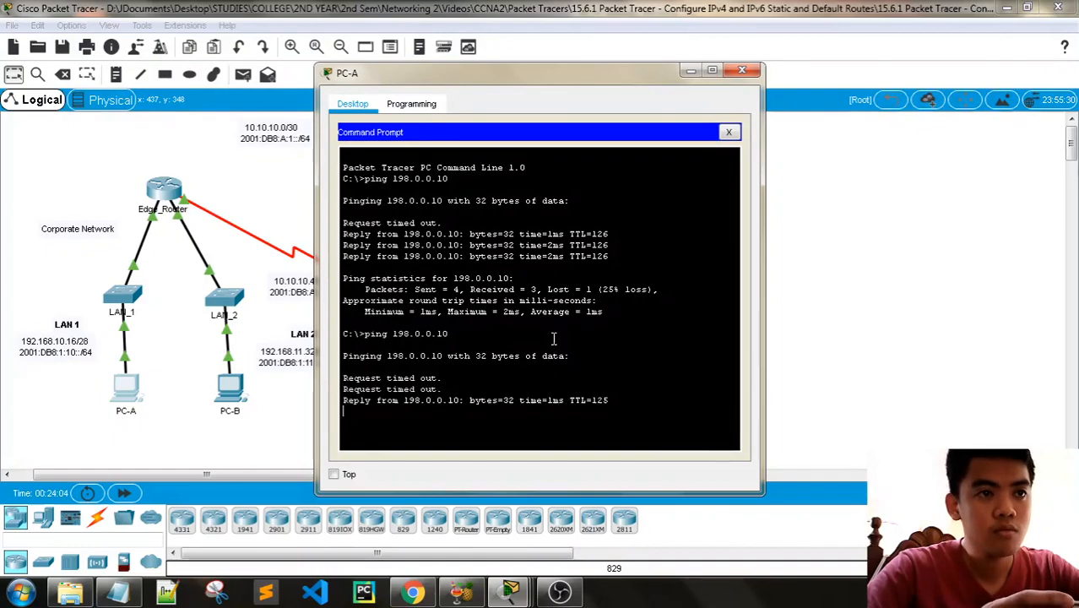
click(753, 73)
- Repeat the ping to 198.0.0.10 from PC-B's command prompt over the backup path, and close PC-B's window
click(230, 393)
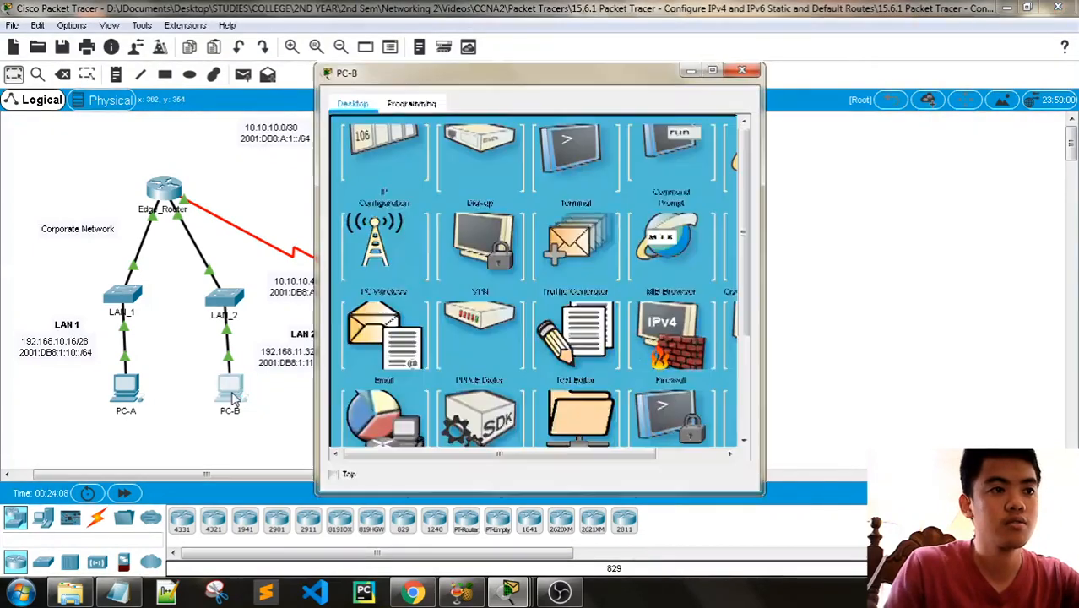
click(663, 173)
key(Up)
key(Return)
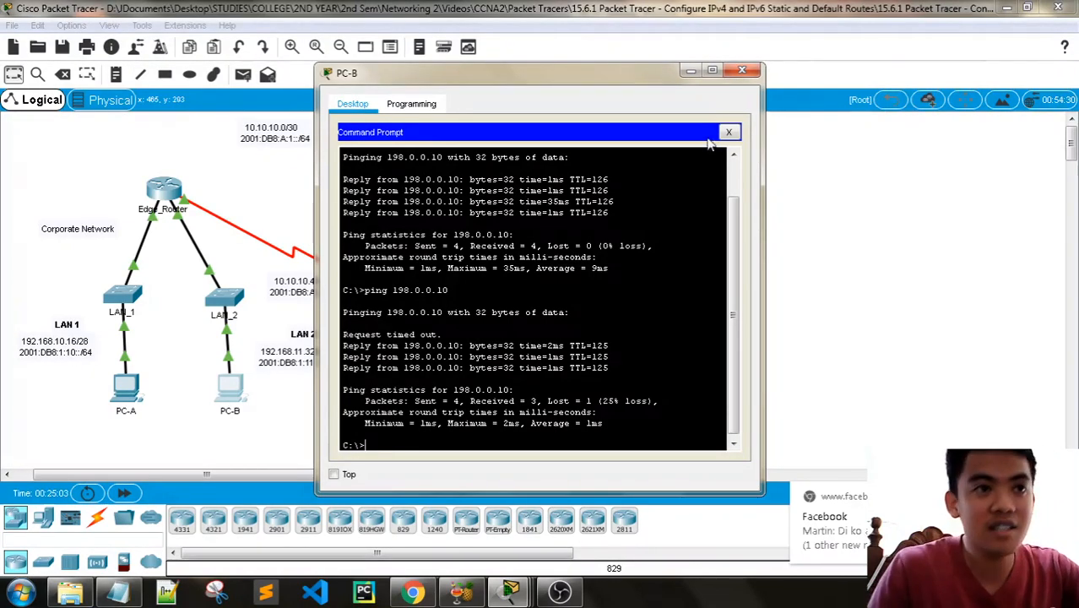
click(742, 70)
- Check the instructions through Part 5 and reconnect Edge_Router to ISP1 using the automatically chosen connection type
mouse_move(510, 591)
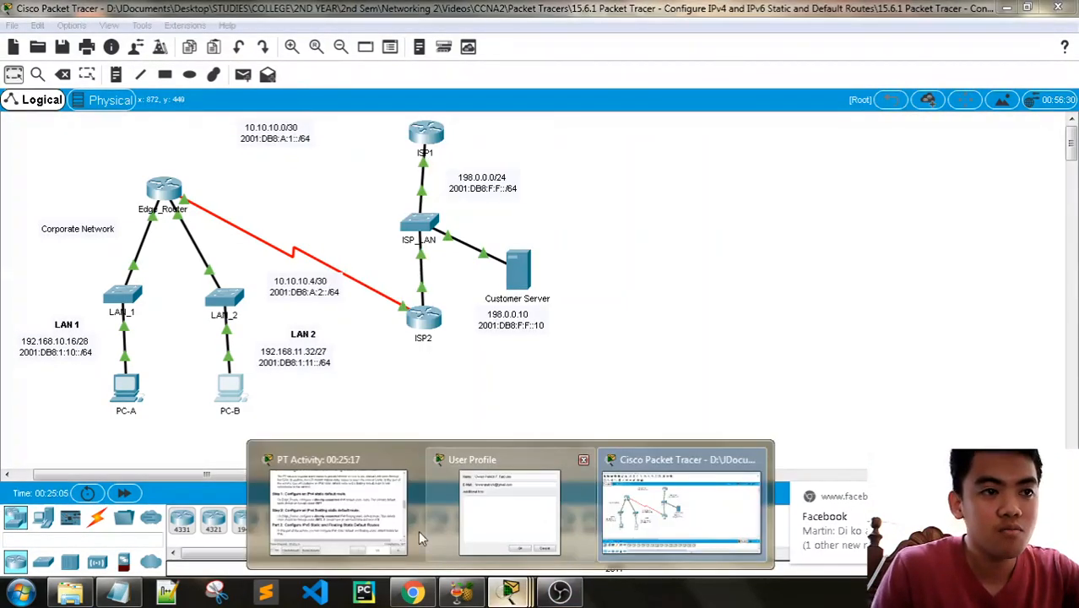
click(422, 538)
scroll(832, 207, down, 5)
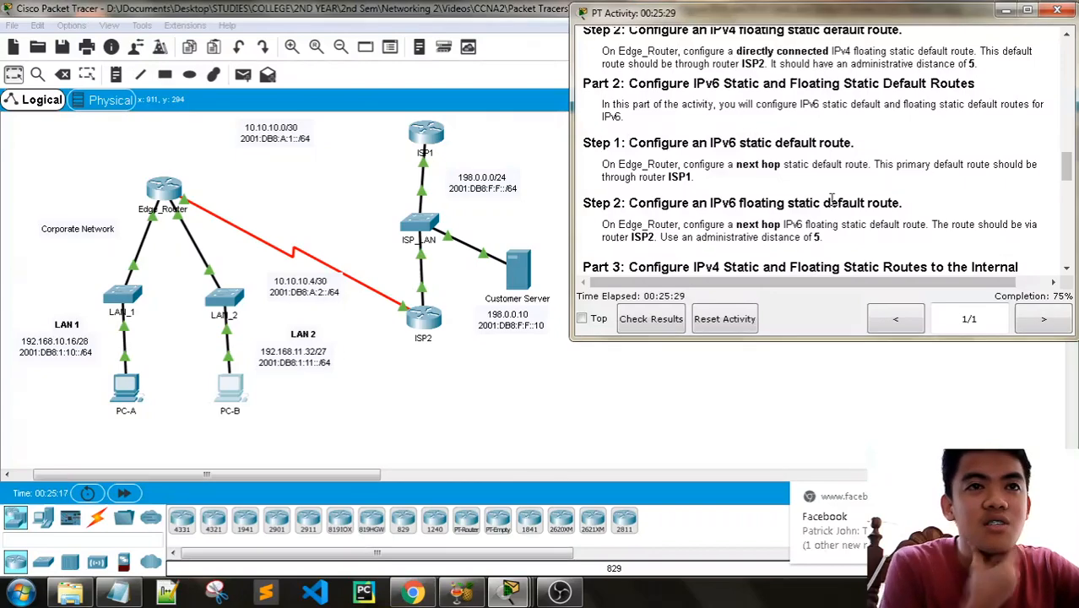
scroll(826, 207, down, 10)
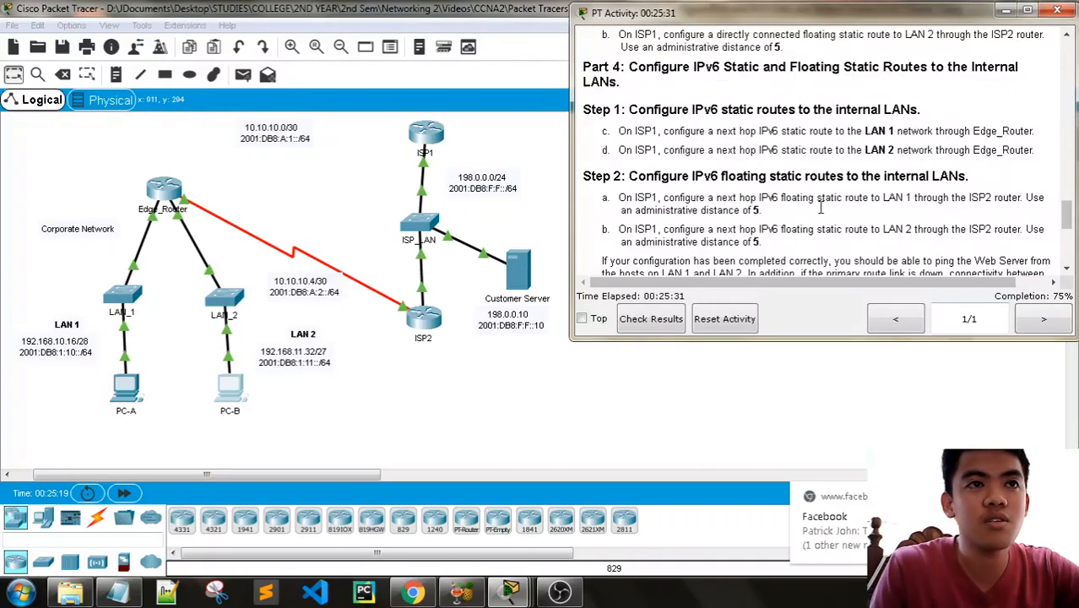
scroll(826, 213, down, 2)
click(96, 517)
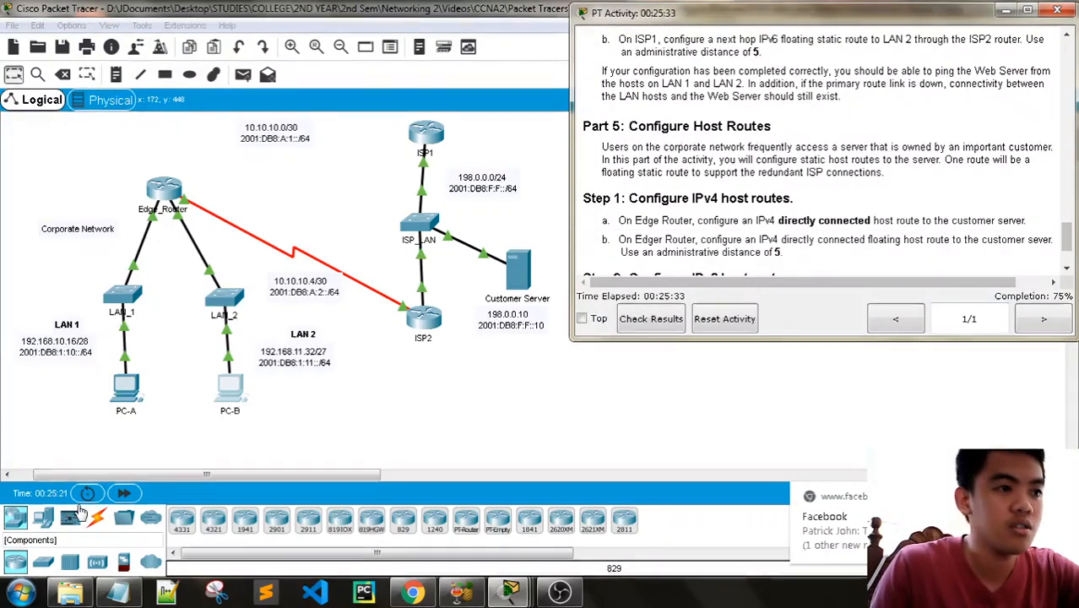
click(182, 519)
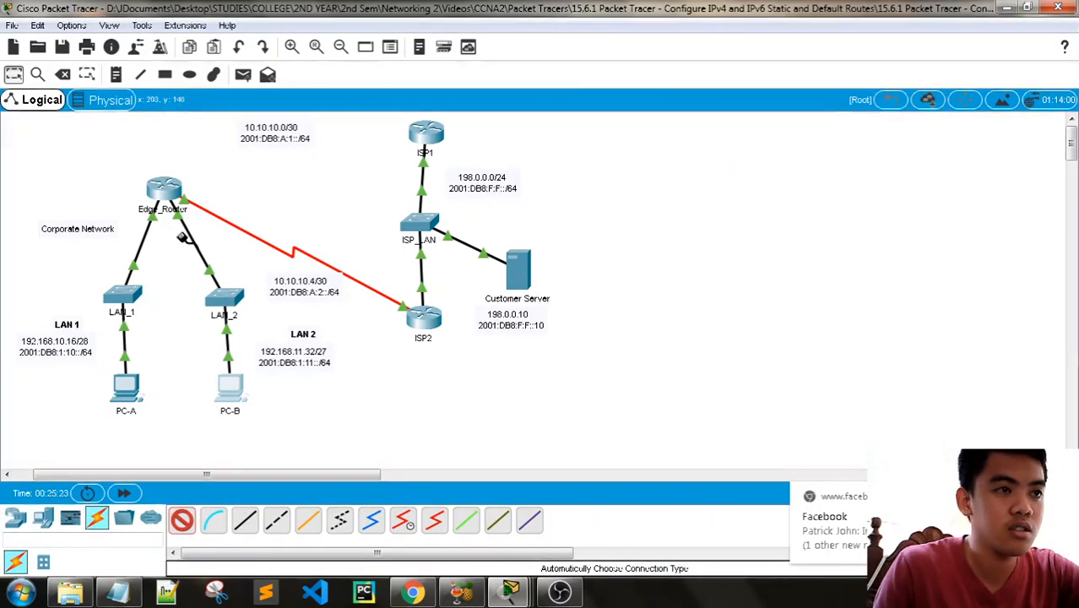
click(168, 185)
click(426, 135)
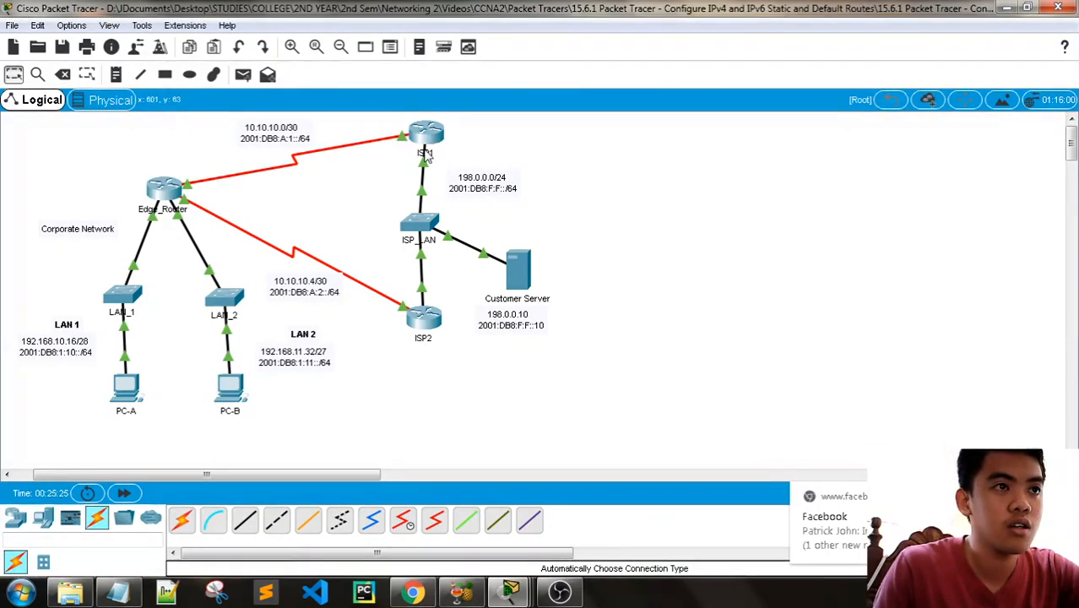
- Reopen the activity instructions and read the Part 5 requirements for IPv4 and IPv6 host routes
click(511, 594)
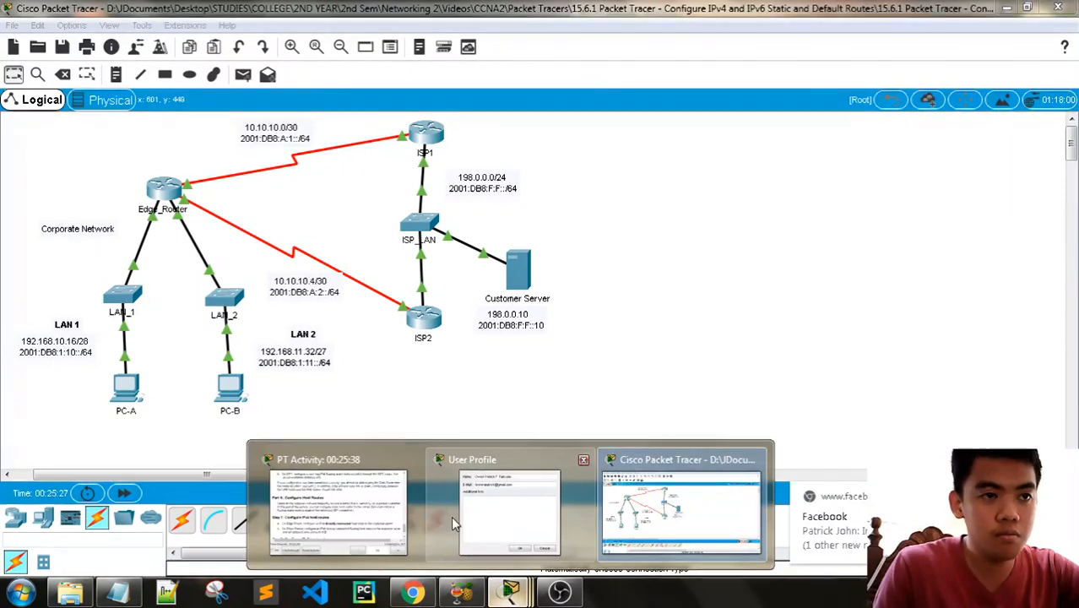
click(354, 521)
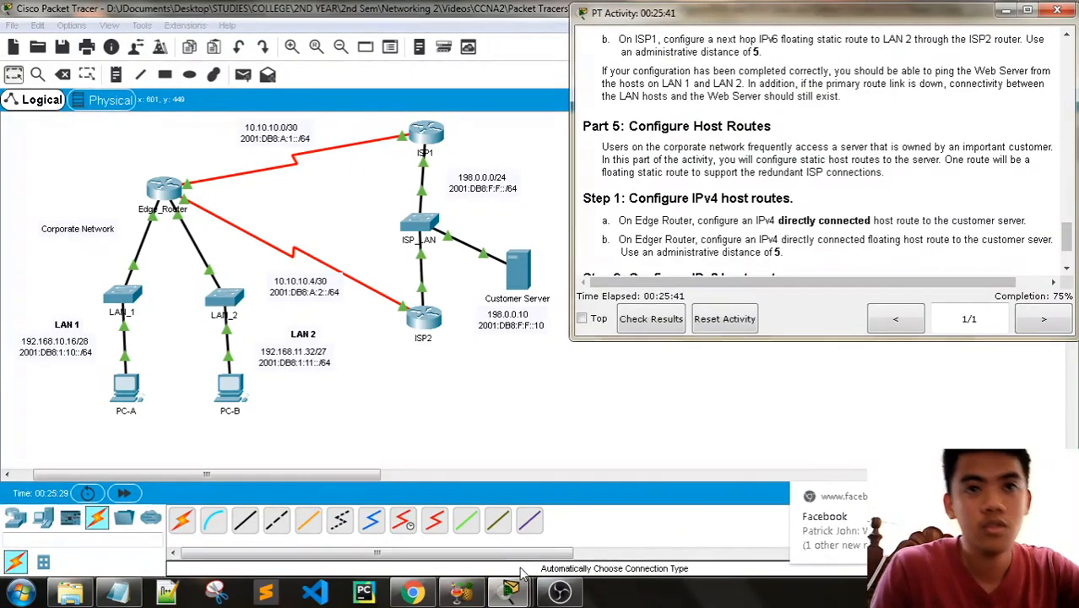
mouse_move(509, 596)
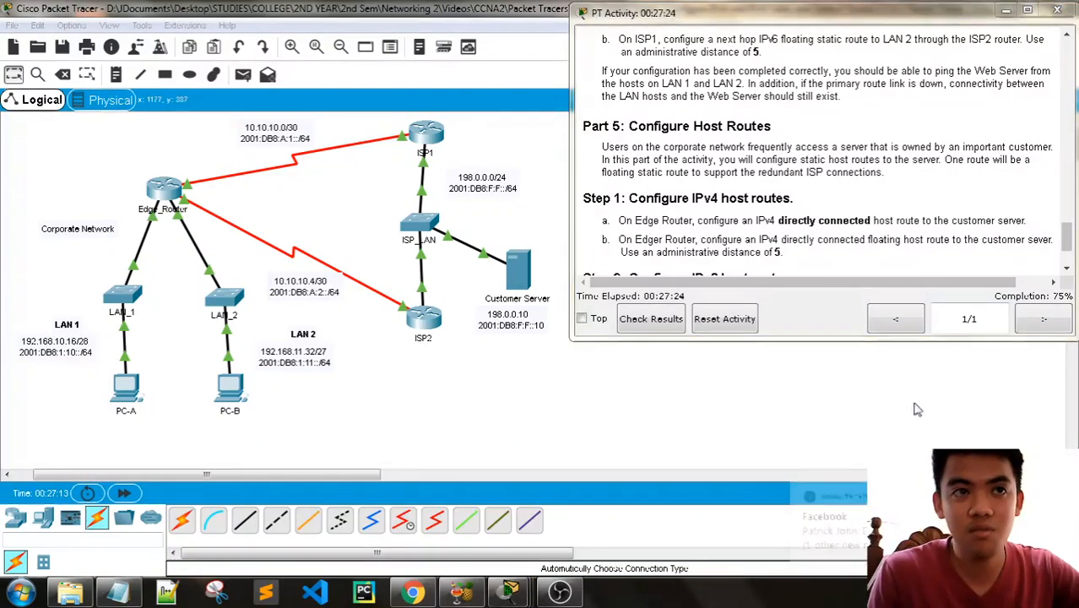
scroll(817, 186, down, 3)
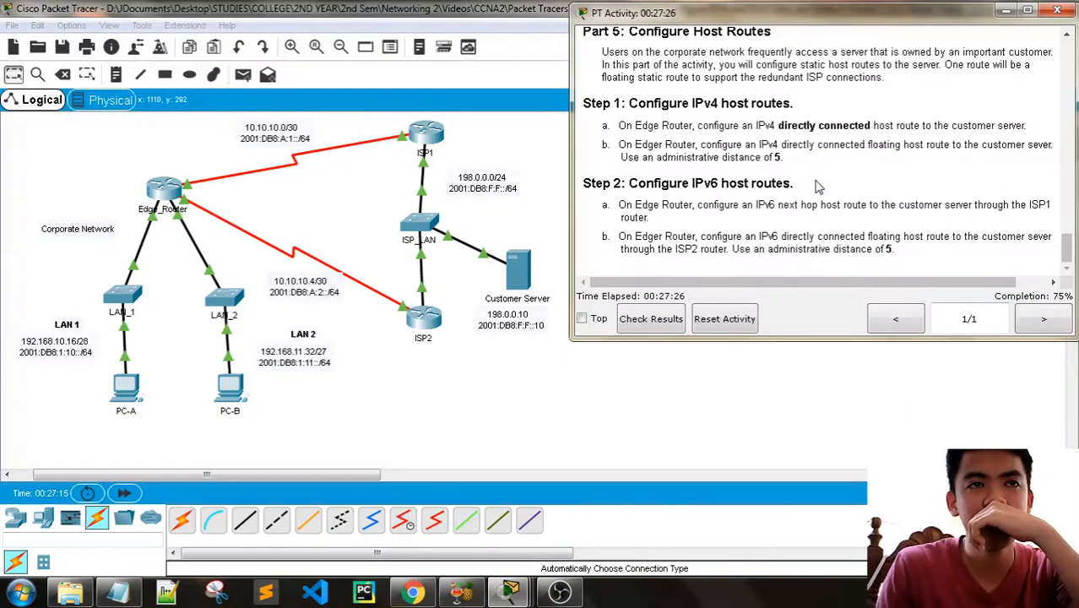
scroll(817, 186, up, 1)
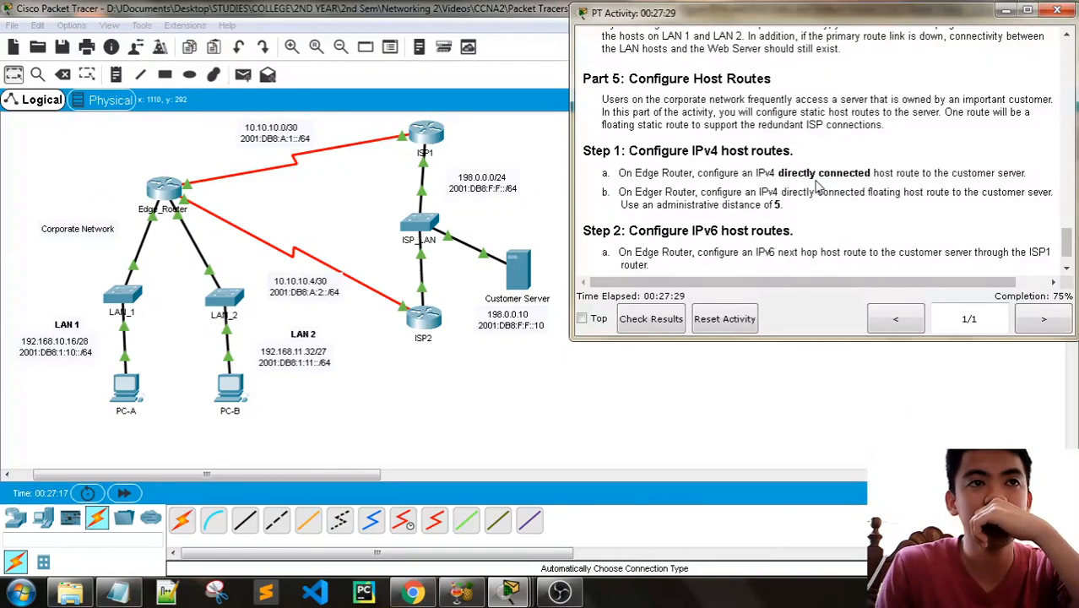
scroll(817, 186, down, 1)
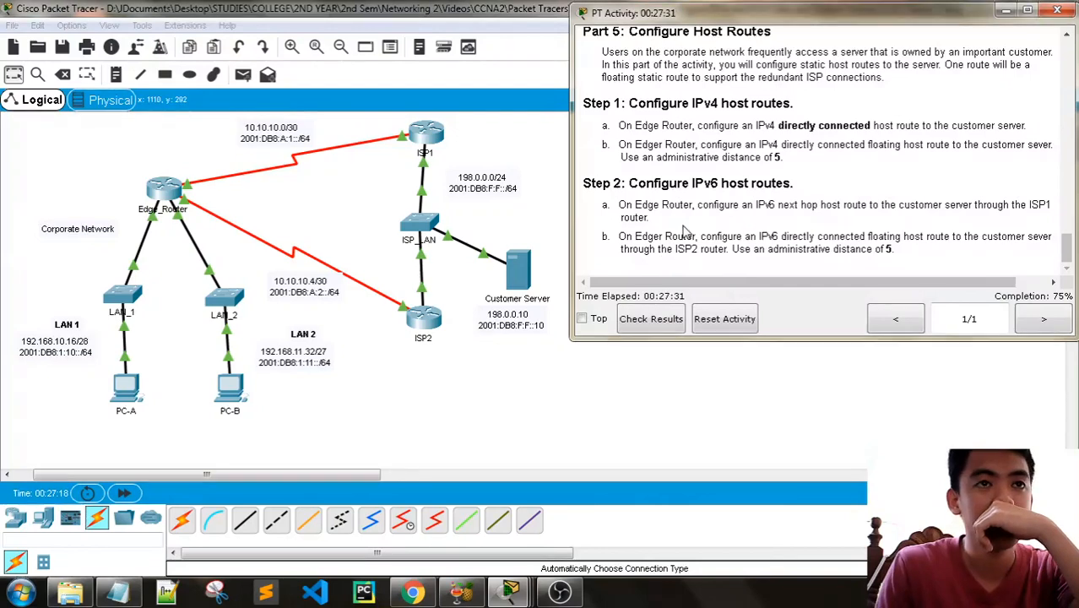
scroll(778, 234, up, 2)
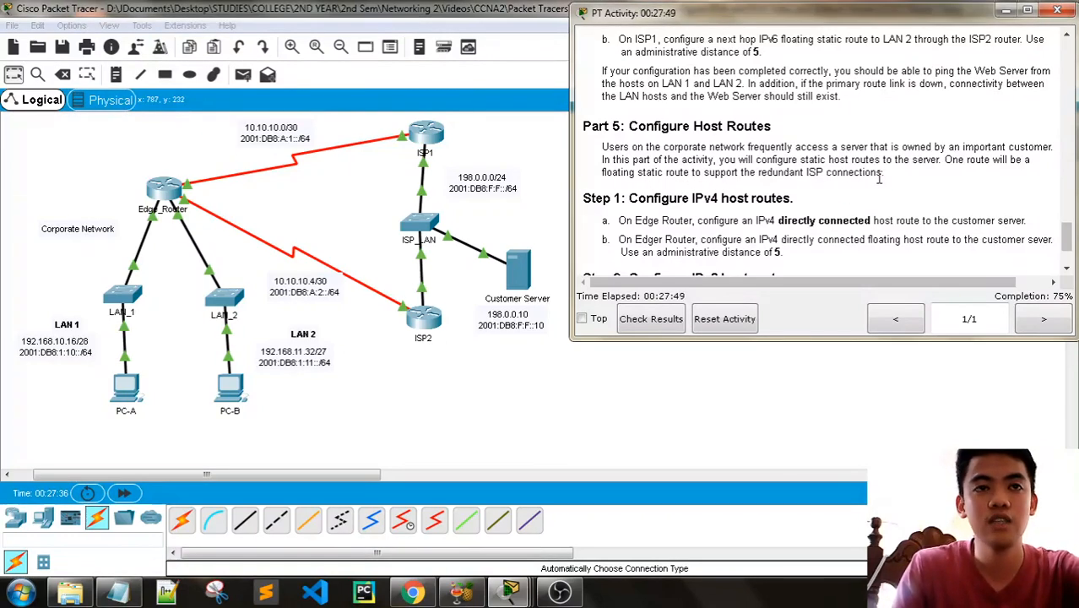
scroll(878, 179, down, 3)
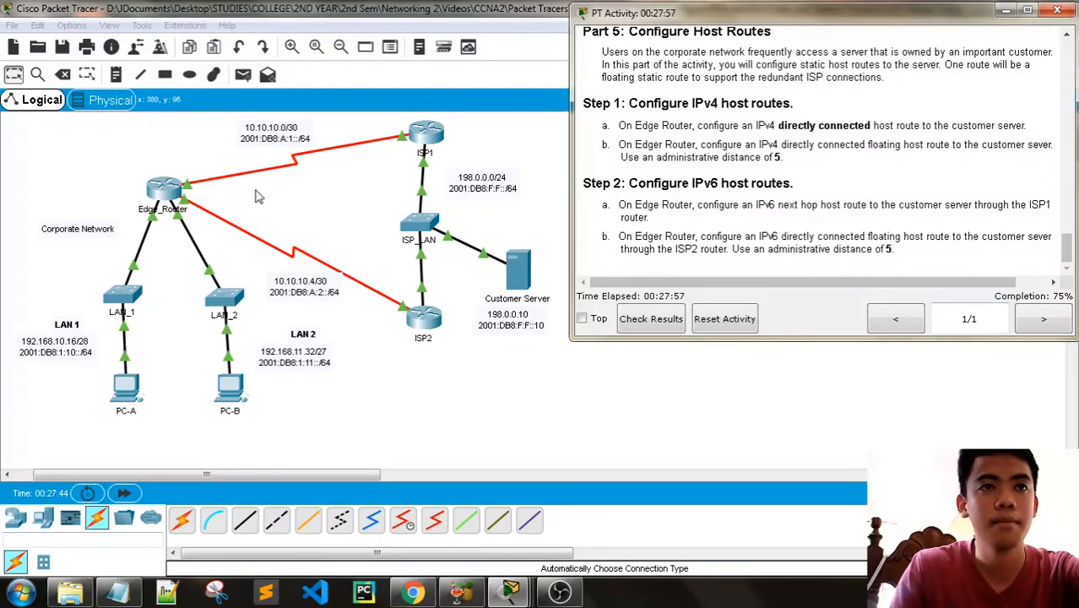
- Open Edge_Router's command line beside the activity instructions and start its console session
click(169, 200)
drag(473, 69, 229, 70)
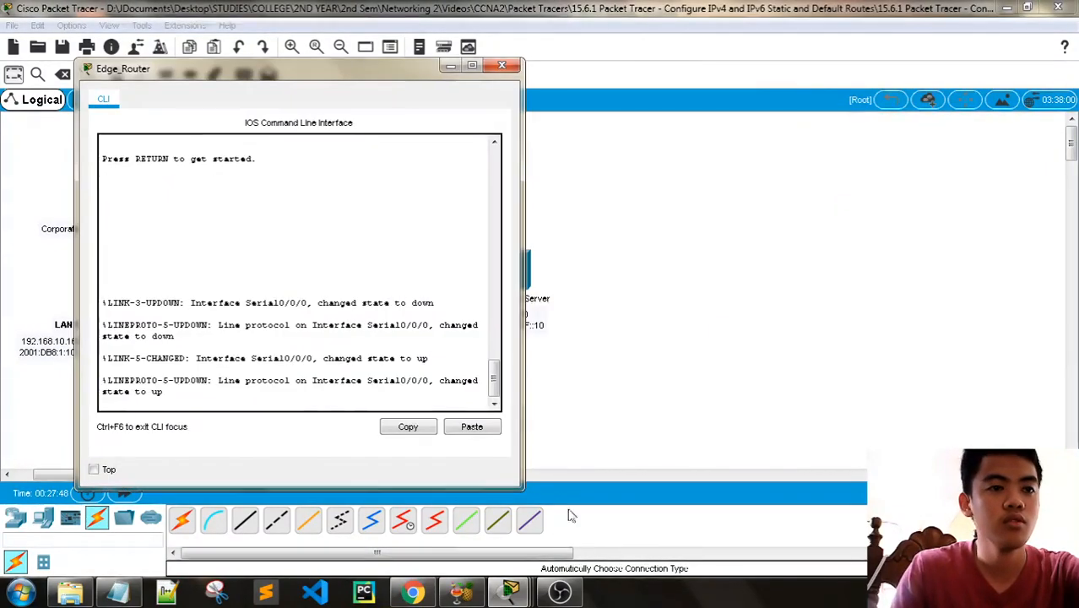
key(alt+Tab)
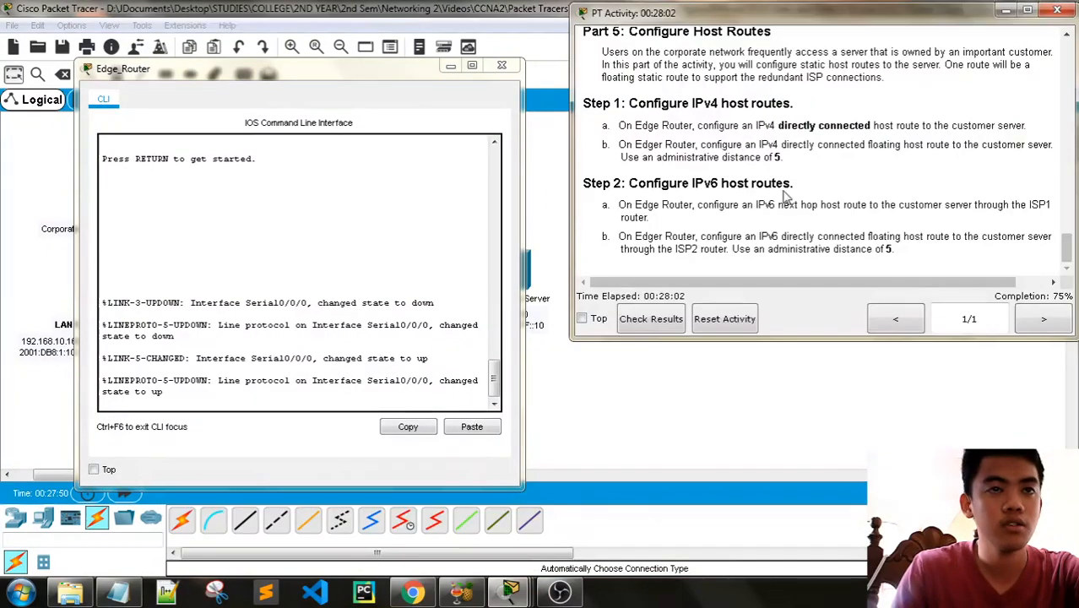
click(203, 391)
key(Return)
key(Return)
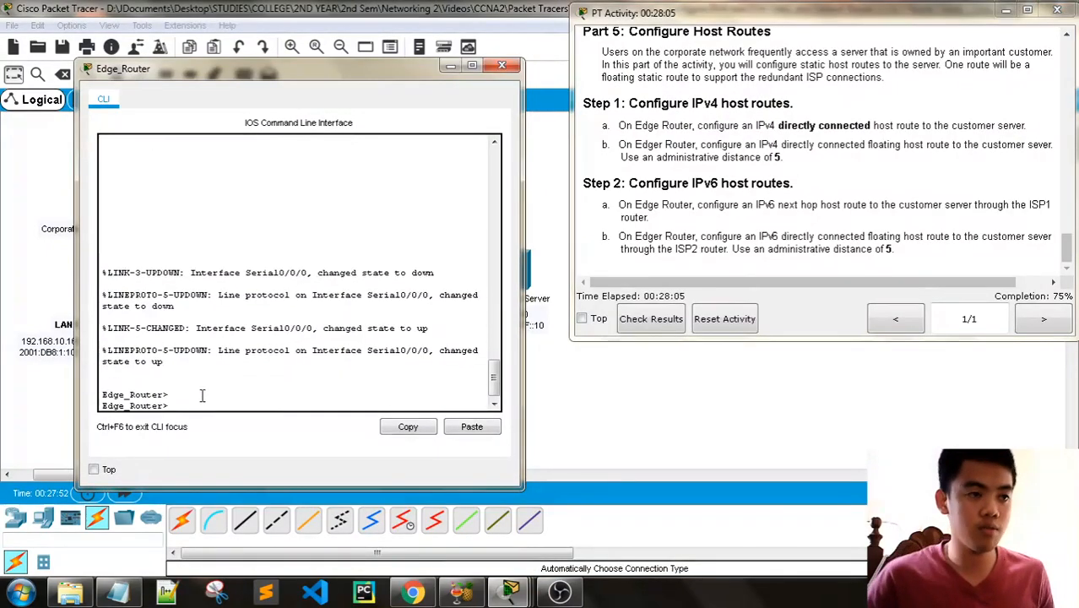
- Enter privileged mode and global configuration mode on Edge_Router
key(Return)
text(en)
key(Return)
text(confi)
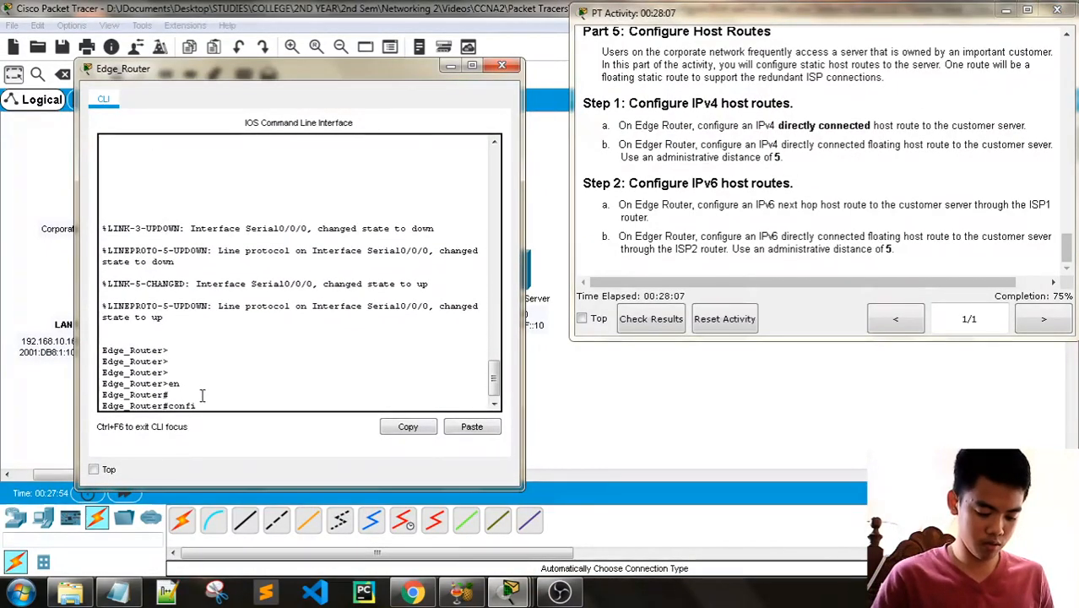
text(g t)
key(Return)
key(Return)
key(Return)
- Begin an IPv4 static host route on Edge_Router to the customer server 198.0.0.10 with mask 255.255.255.255
text(ig)#i)
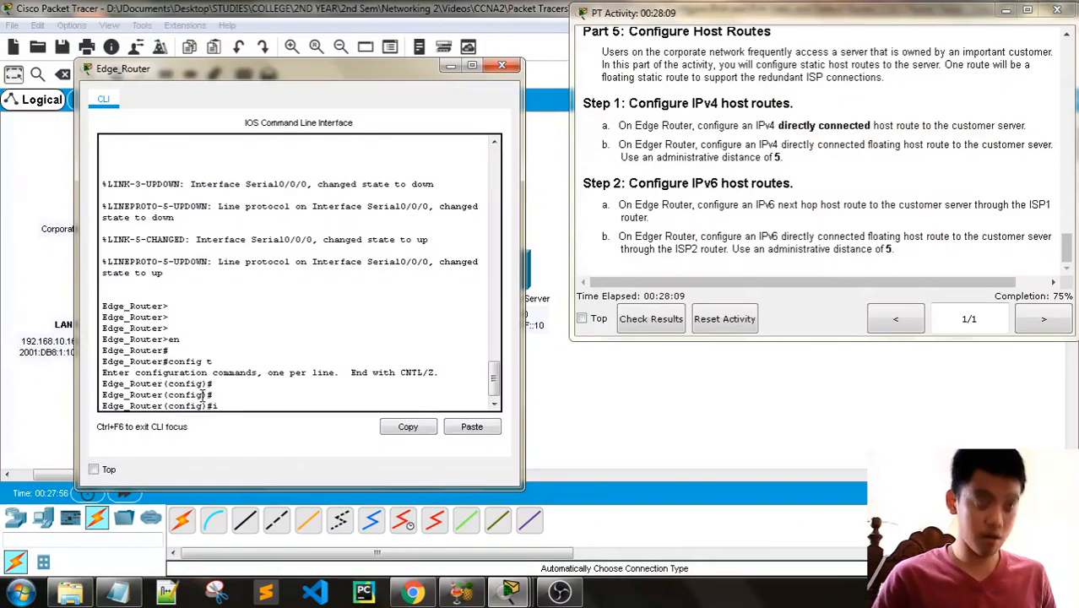
text(p route)
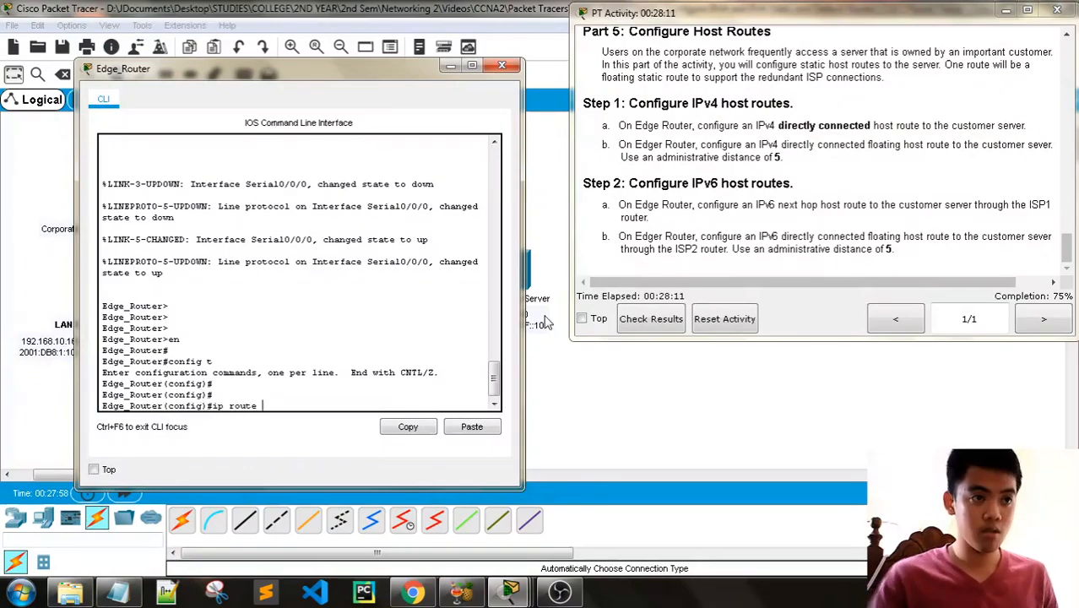
scroll(854, 235, up, 15)
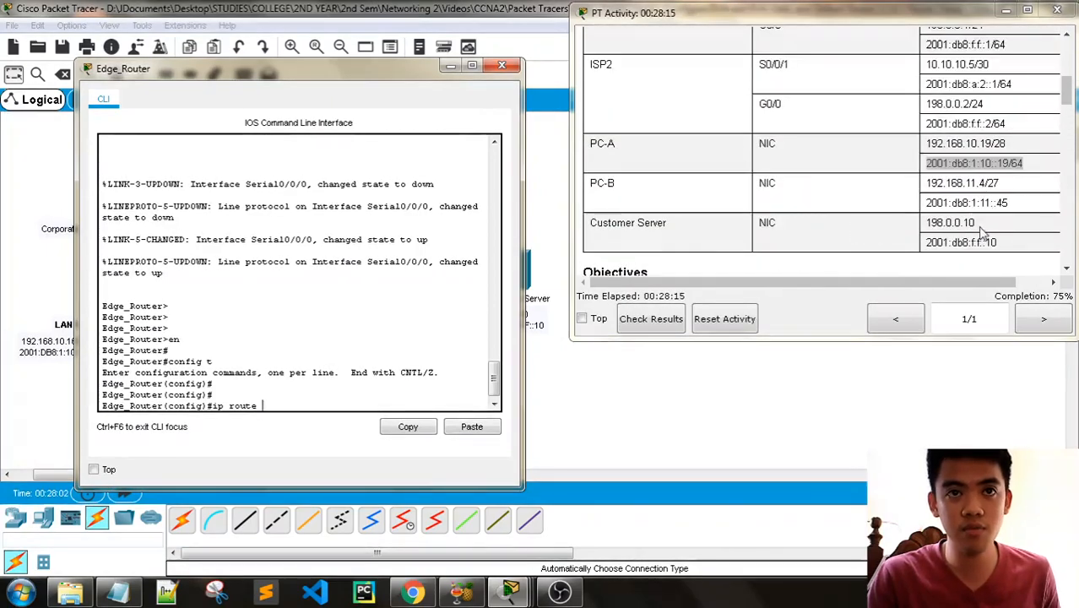
text(198.10)
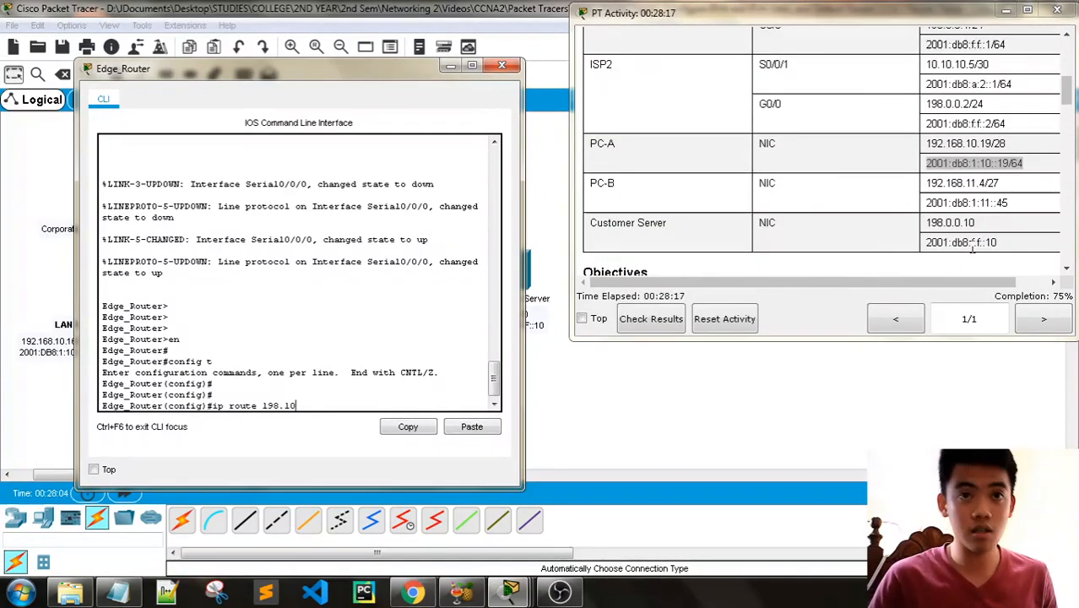
key(BackSpace)
text(0.0.1)
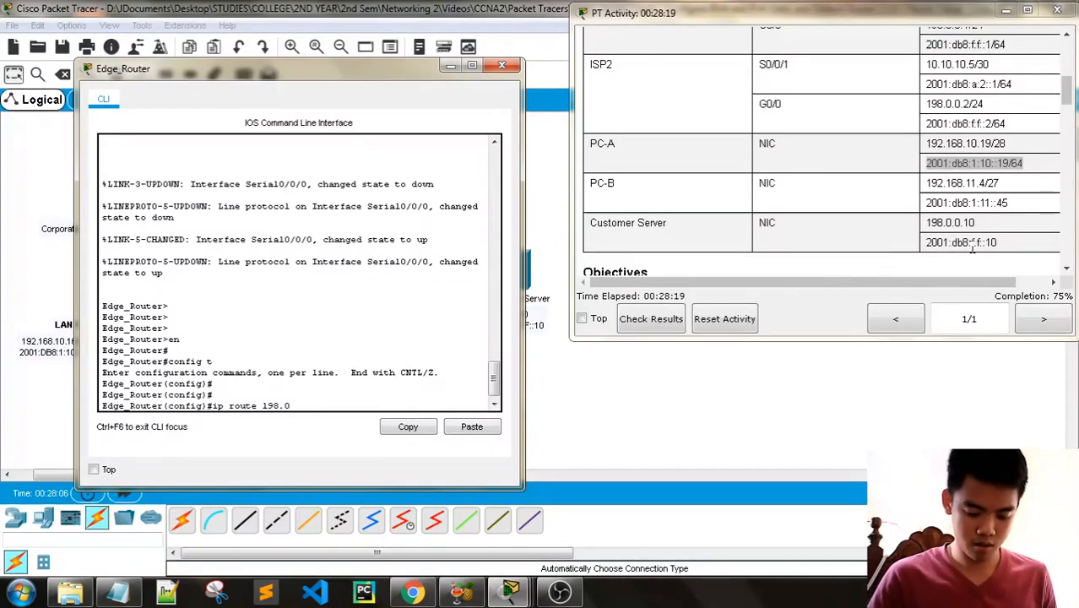
text(0)
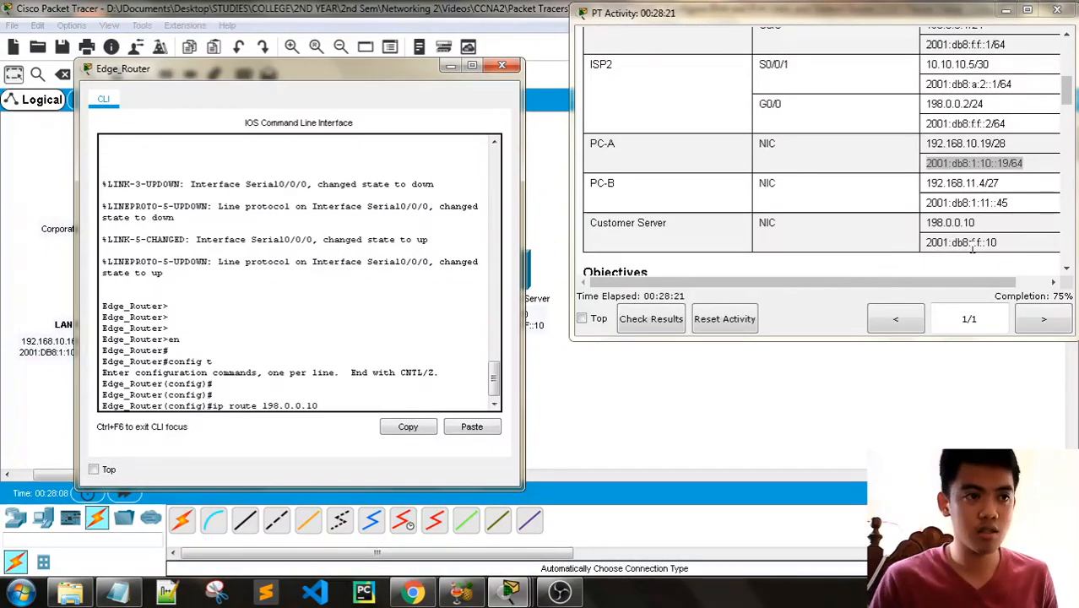
text( 255.255.255.255)
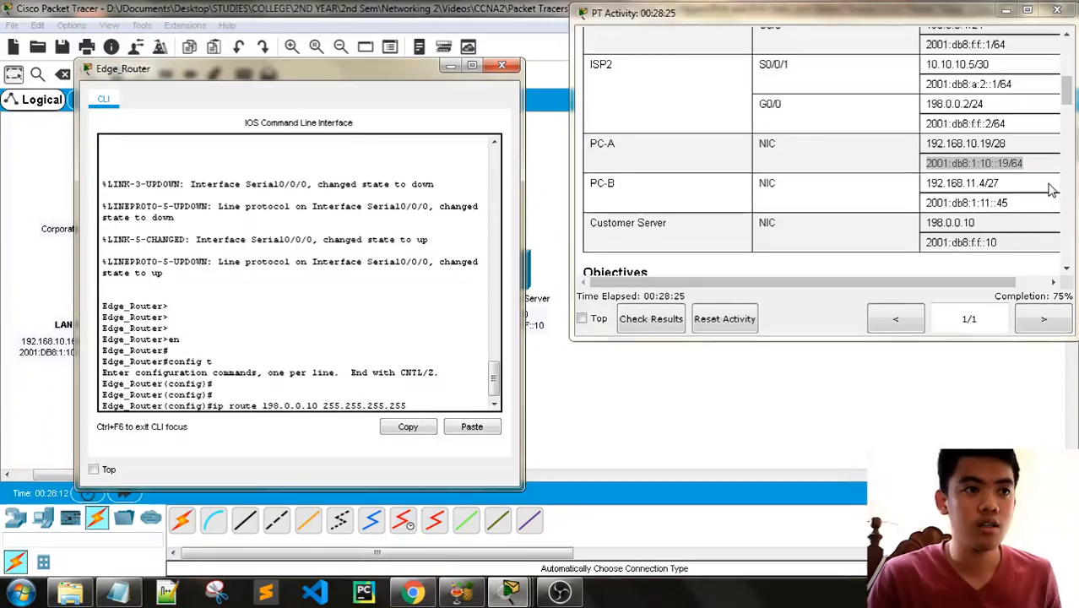
- Check the topology and addressing table for ISP1's serial address, and complete the IPv4 host route with next hop 10.10.10.1
scroll(999, 218, down, 15)
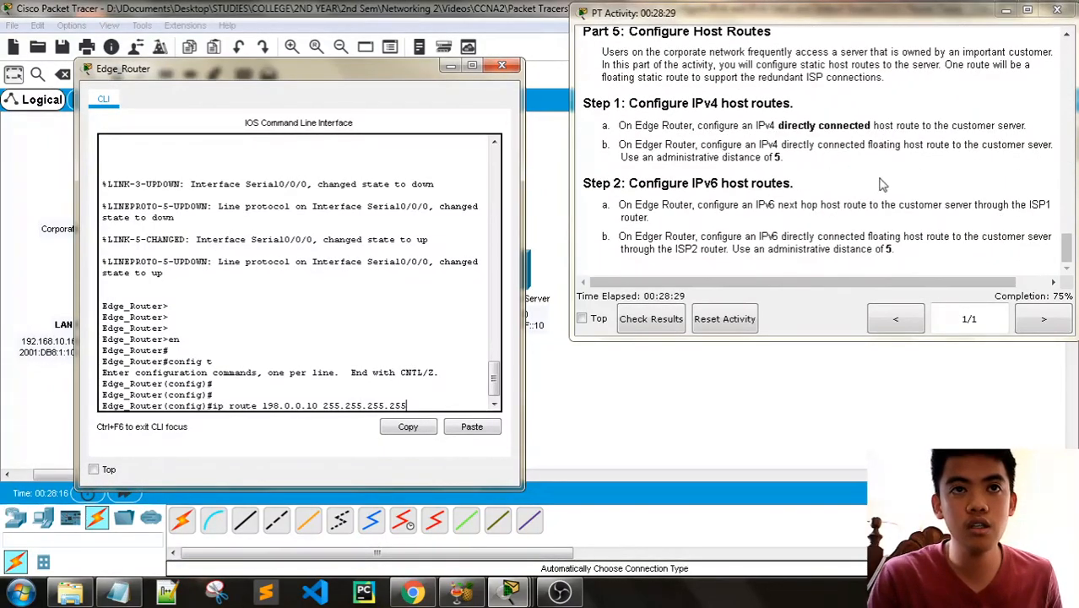
scroll(895, 222, up, 15)
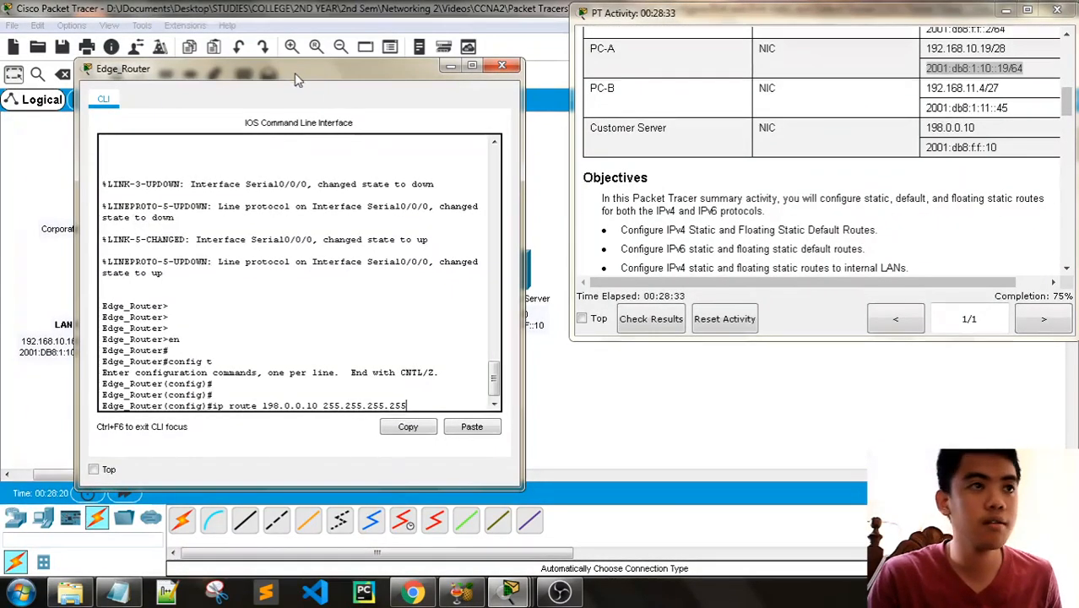
mouse_move(294, 76)
mouse_down()
mouse_move(296, 369)
mouse_move(297, 89)
mouse_up()
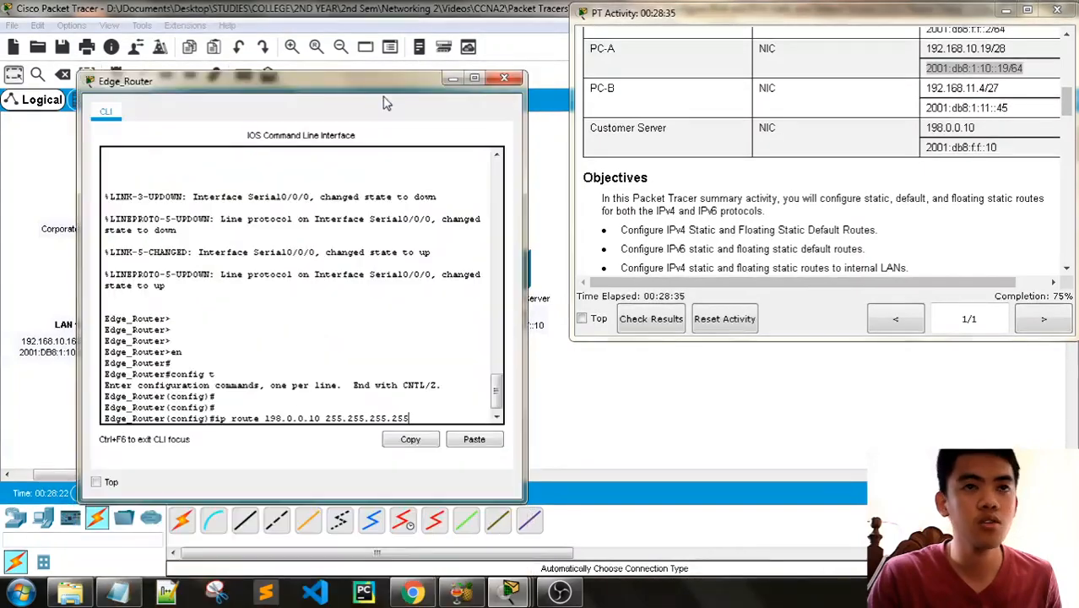
scroll(932, 175, down, 15)
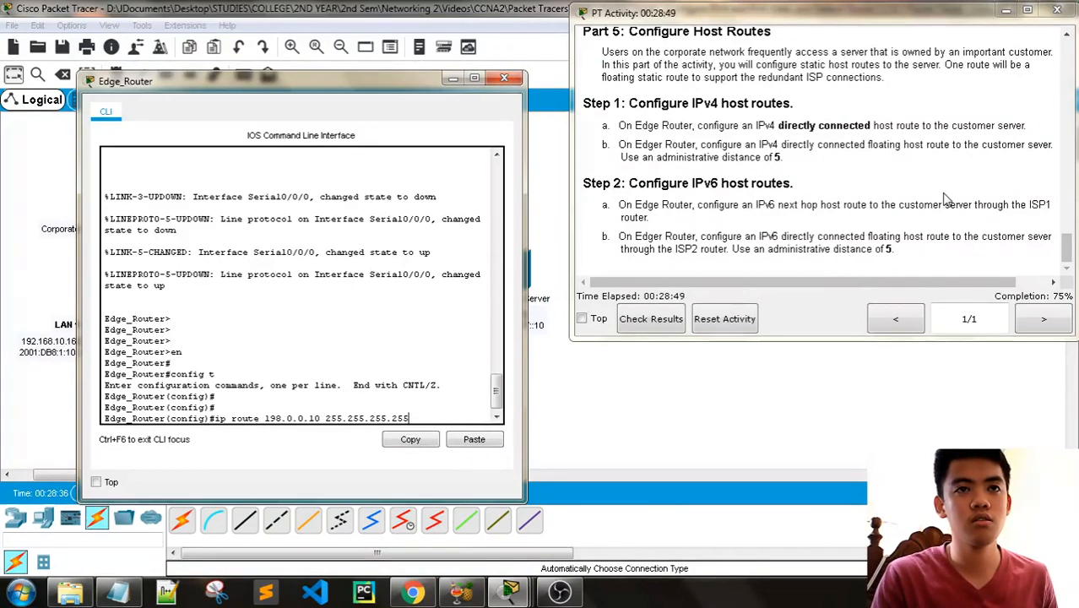
scroll(946, 198, up, 15)
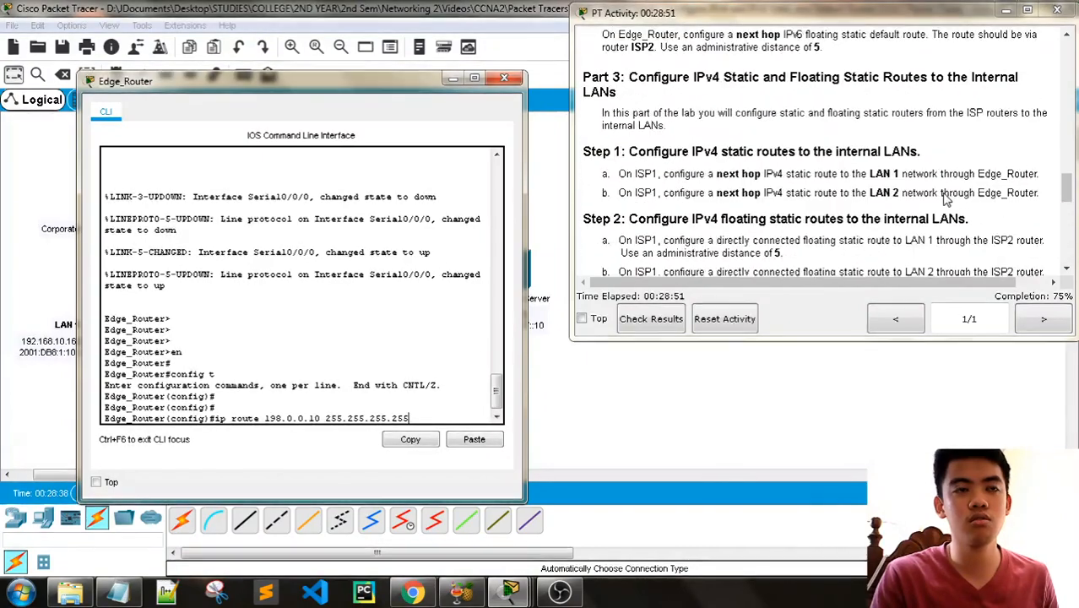
scroll(945, 198, up, 10)
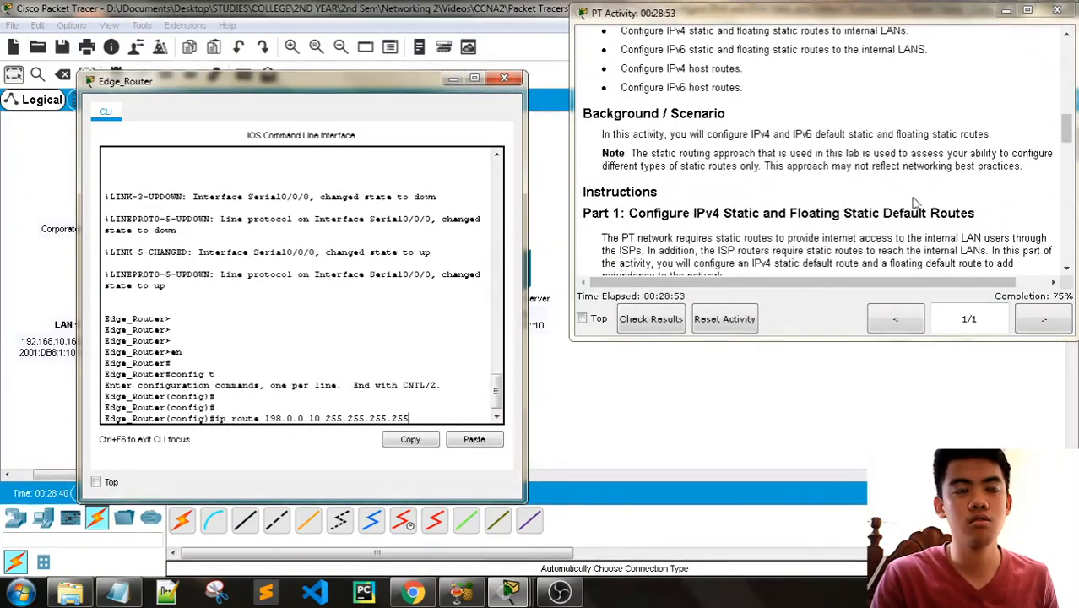
drag(381, 88, 375, 286)
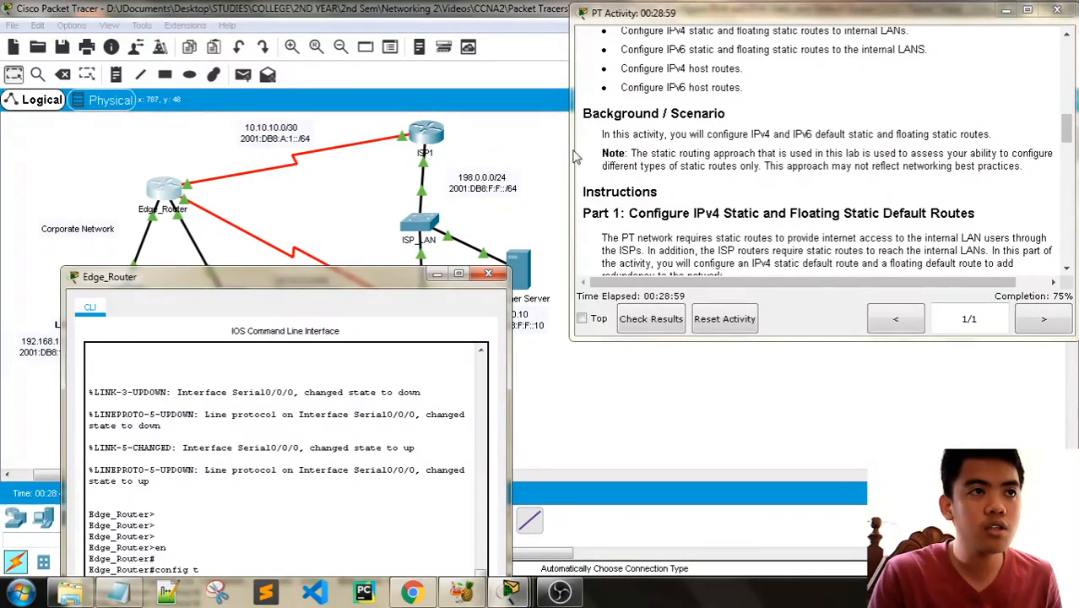
scroll(824, 152, up, 5)
scroll(834, 189, up, 5)
scroll(834, 189, up, 5)
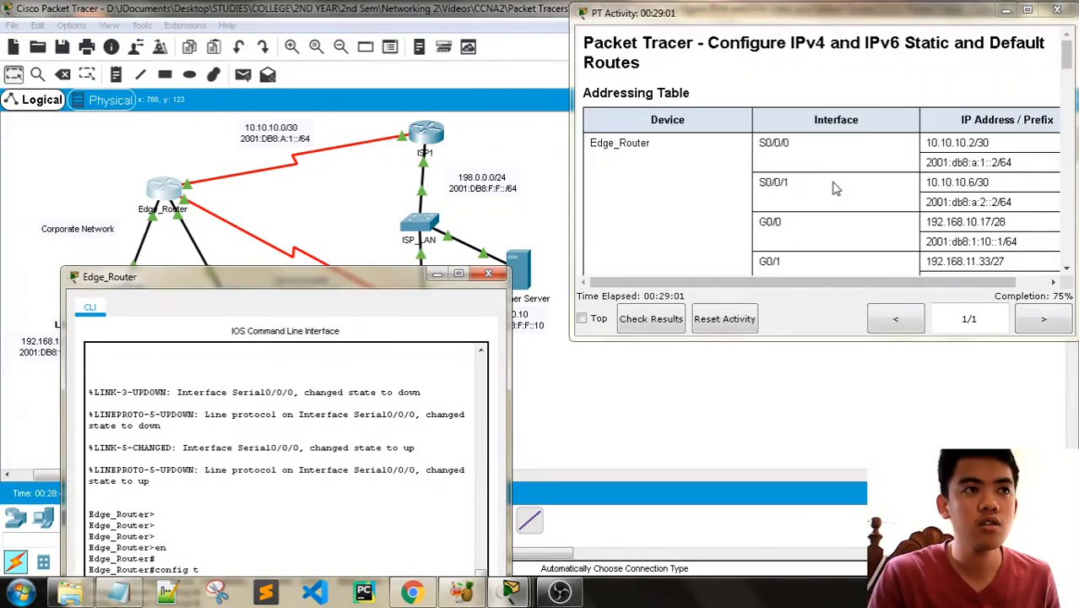
scroll(762, 224, down, 4)
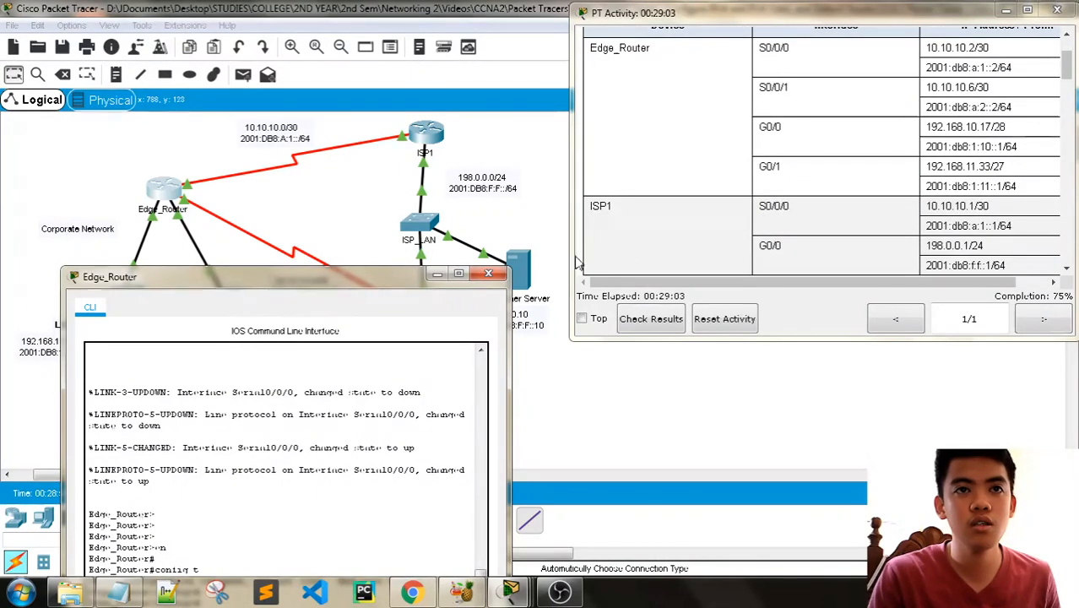
drag(320, 279, 331, 114)
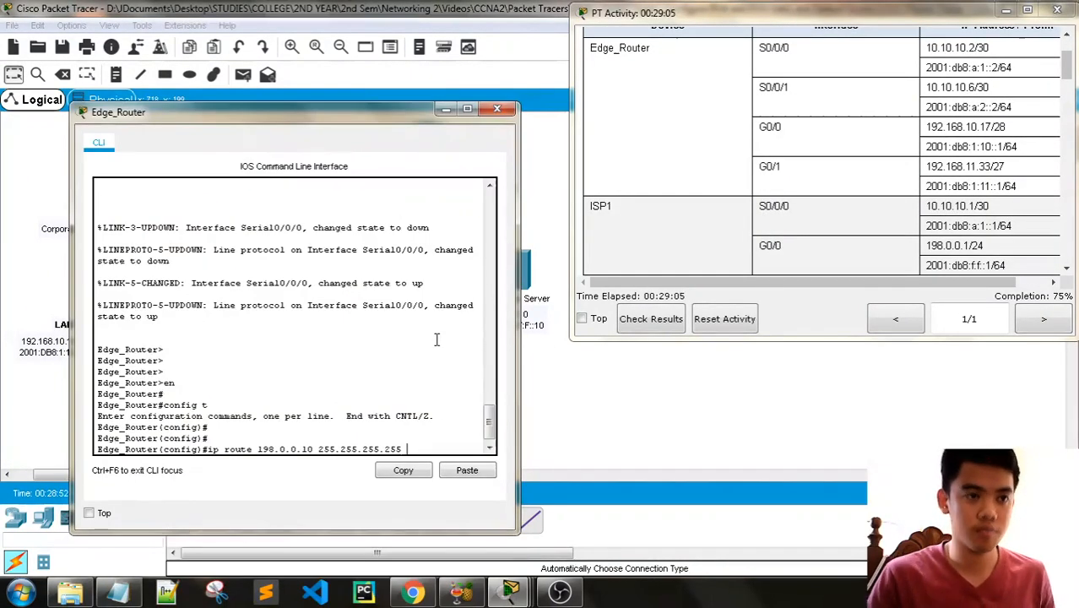
text(.10.10.1)
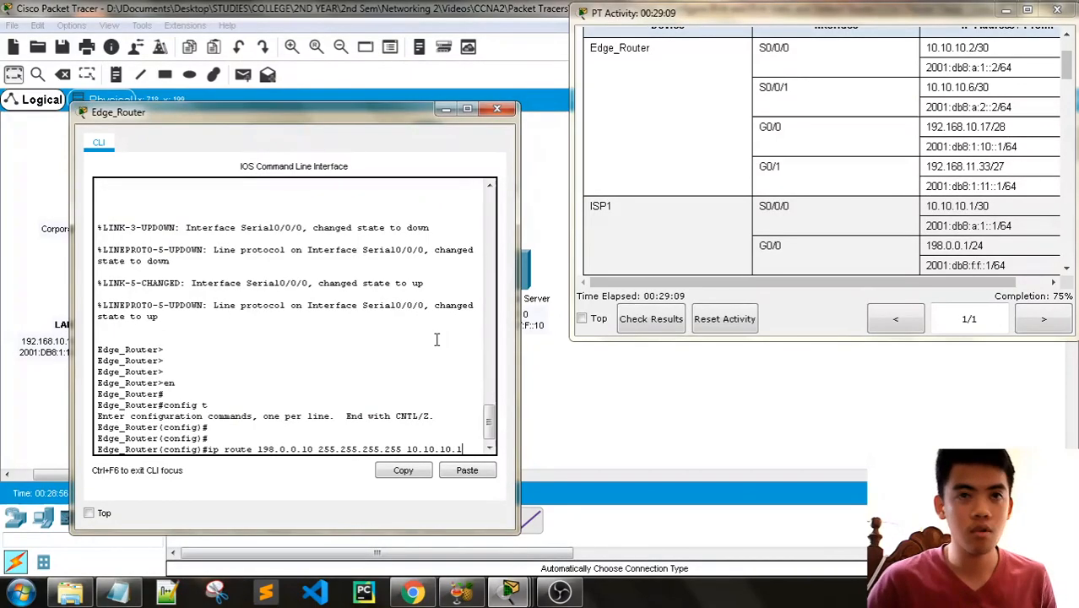
key(Return)
- Review the Part 5 instructions and reuse the IPv4 host route to 198.0.0.10 with mask 255.255.255.255, clearing its next hop
scroll(852, 177, down, 5)
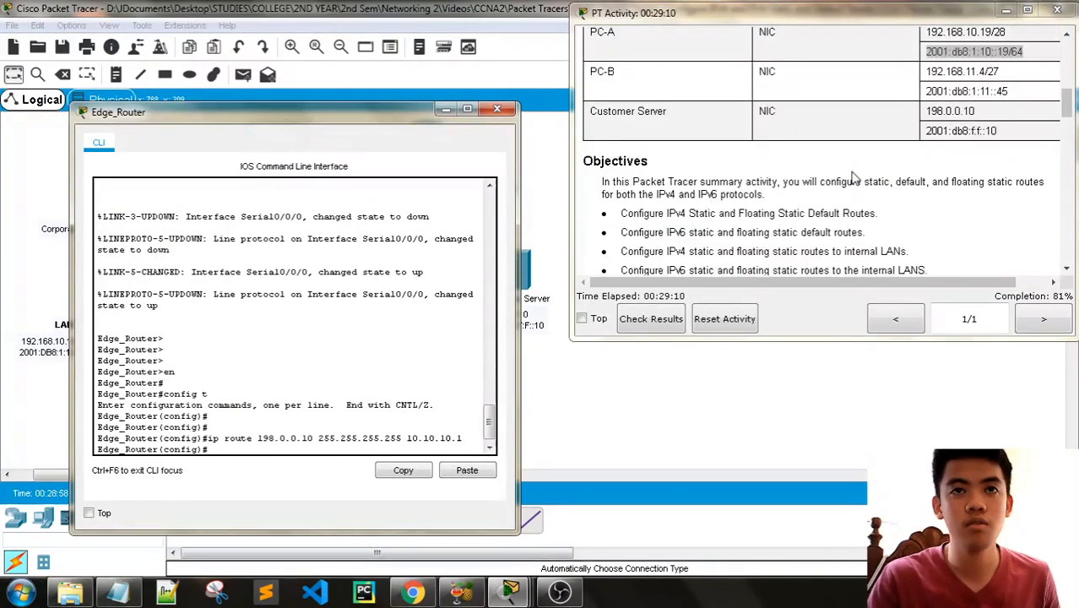
scroll(852, 177, down, 15)
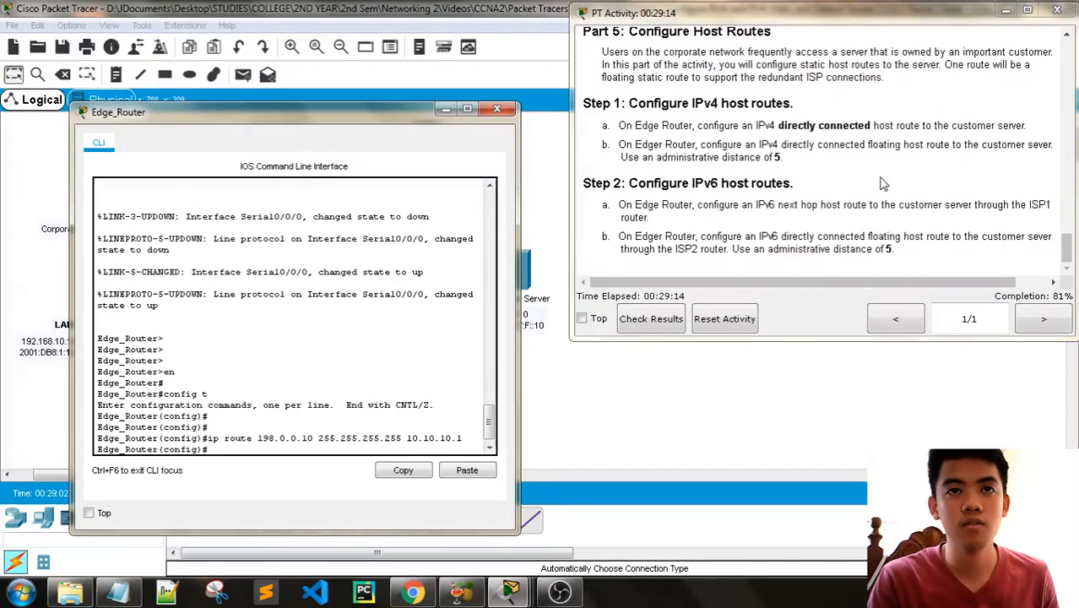
key(Up)
key(BackSpace)
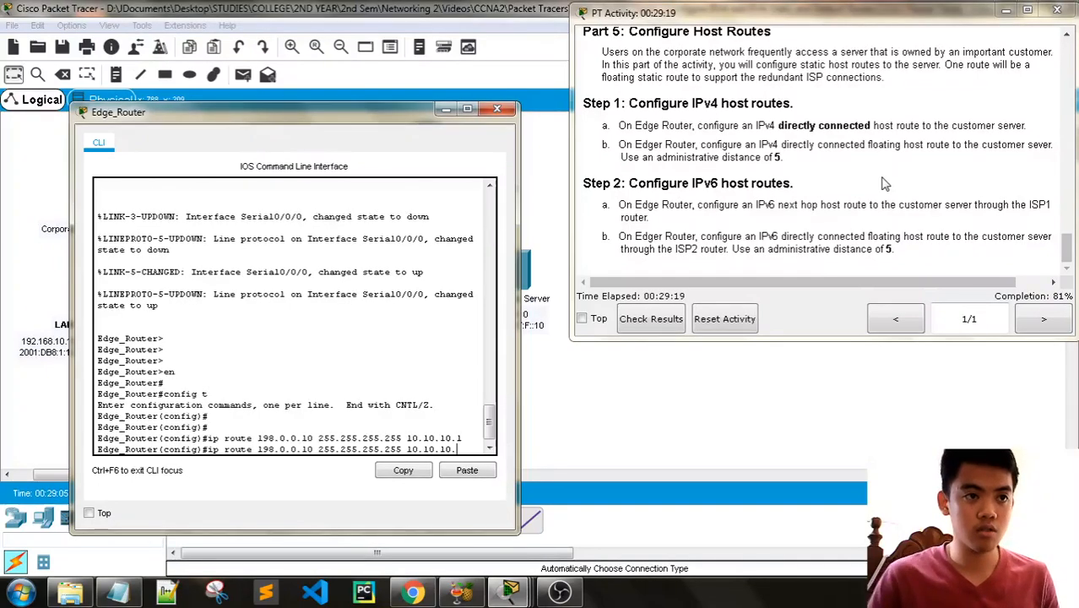
key(BackSpace)
key(BackSpace)
key(BackSpace)
key(BackSpace)
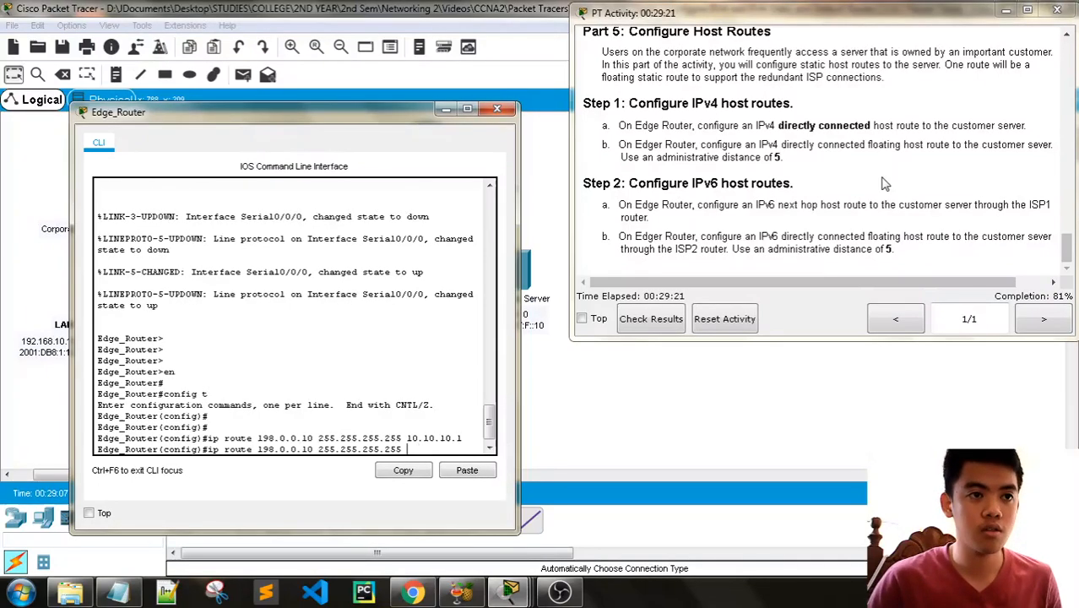
- Check the topology and addressing table for ISP2's serial address, and complete the IPv4 floating host route with next hop 10.10.10.5 and administrative distance 5
drag(376, 113, 388, 452)
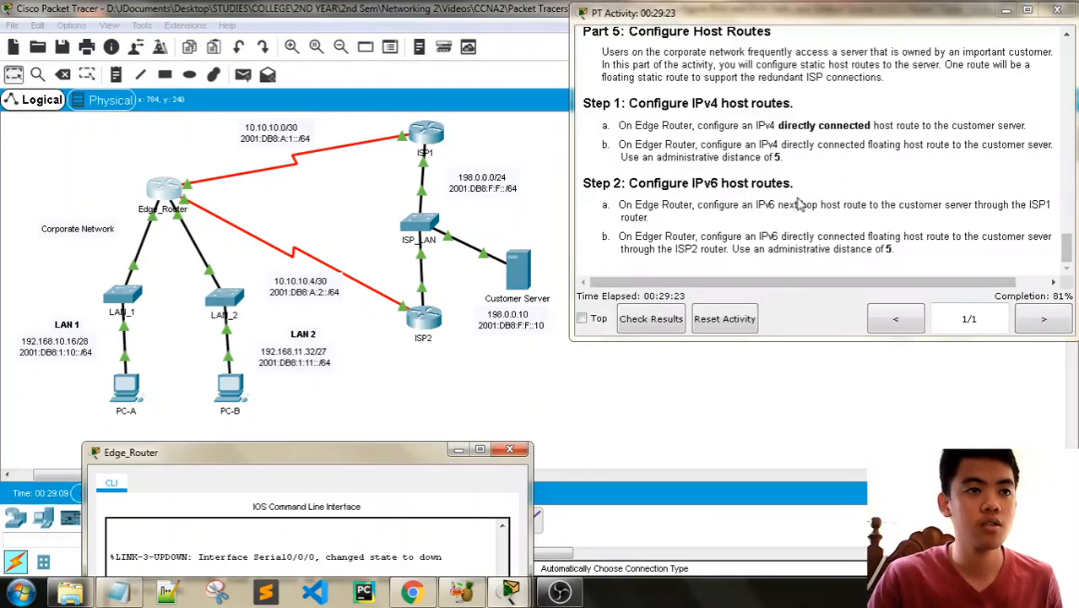
scroll(816, 192, up, 15)
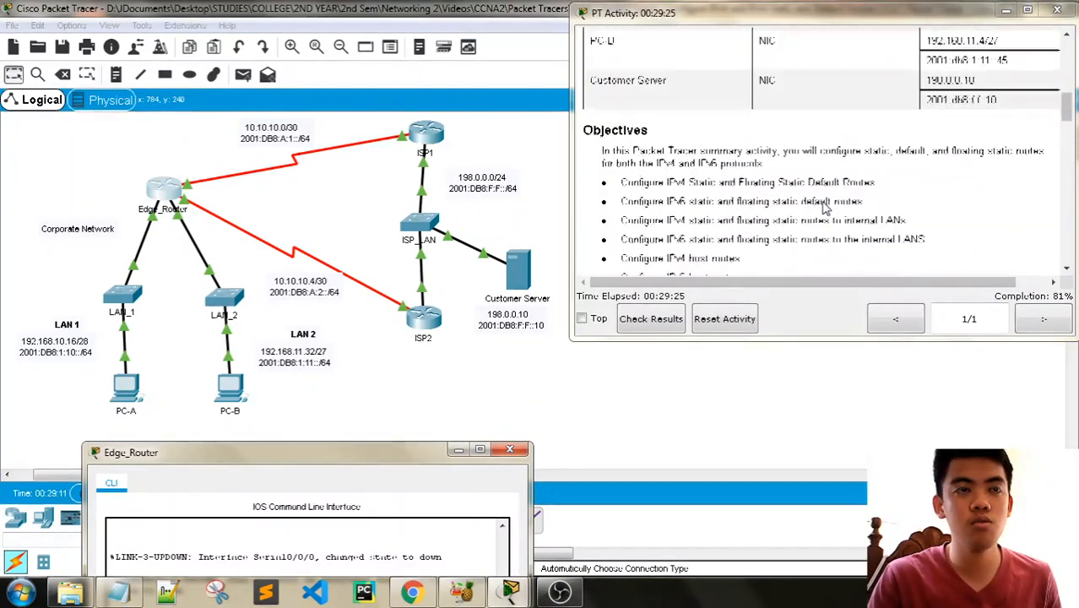
scroll(825, 208, up, 1)
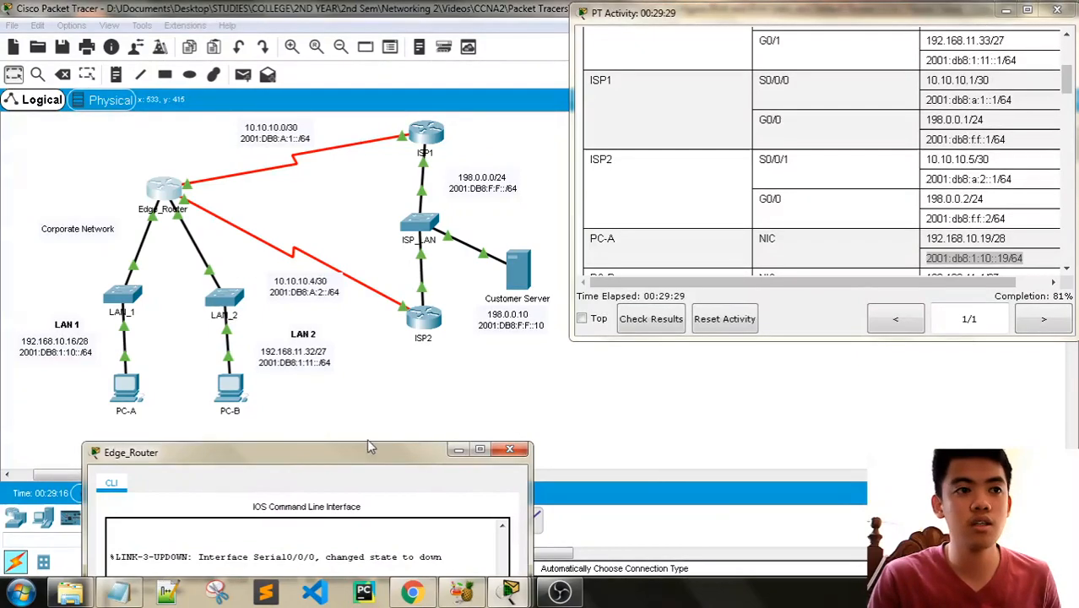
drag(366, 446, 373, 159)
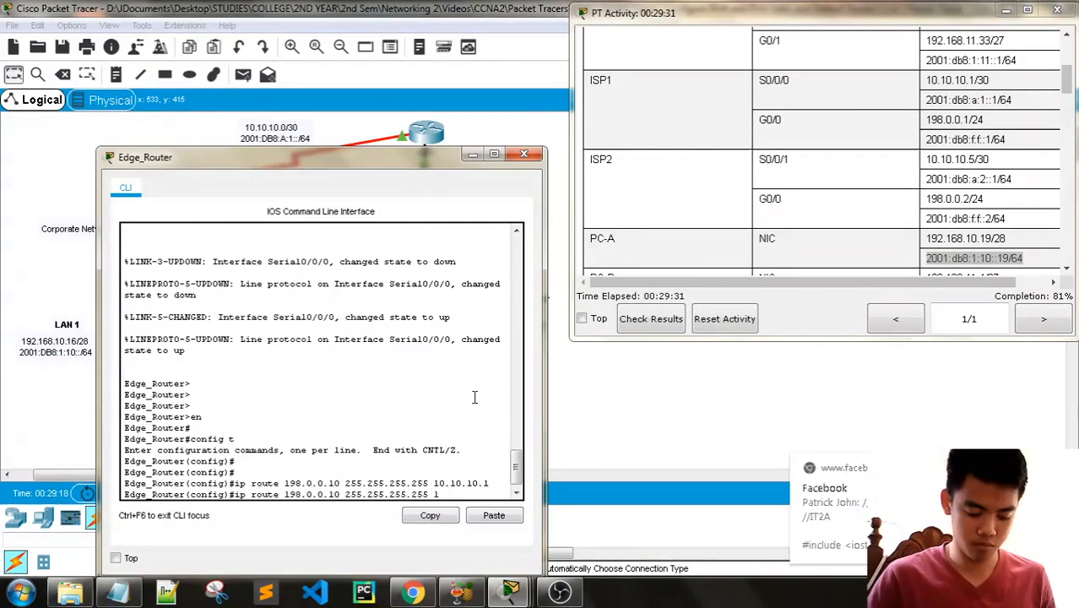
text(0.10.10.)
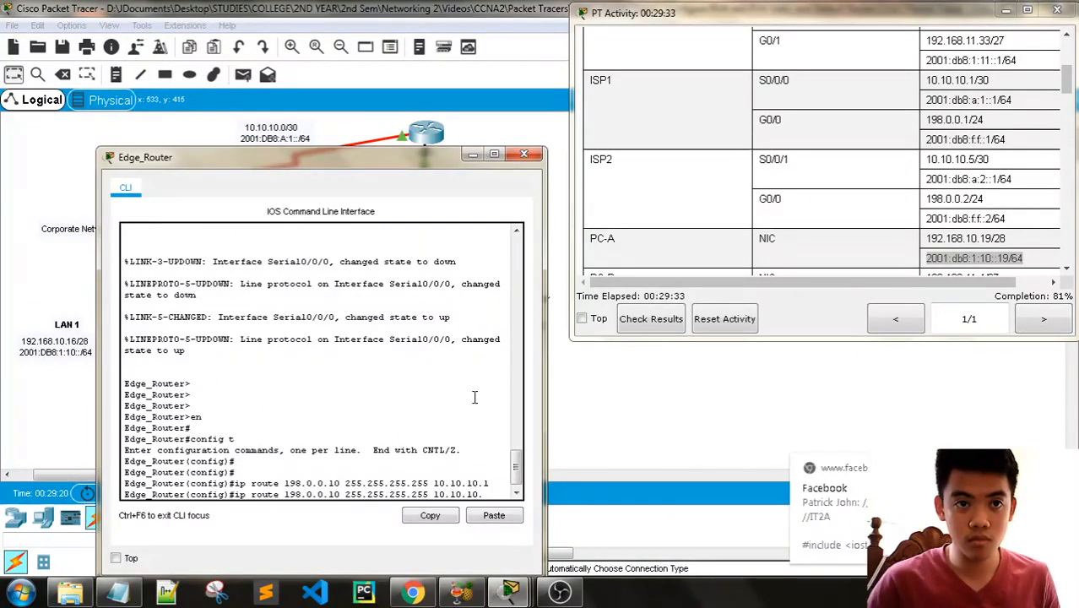
text(5)
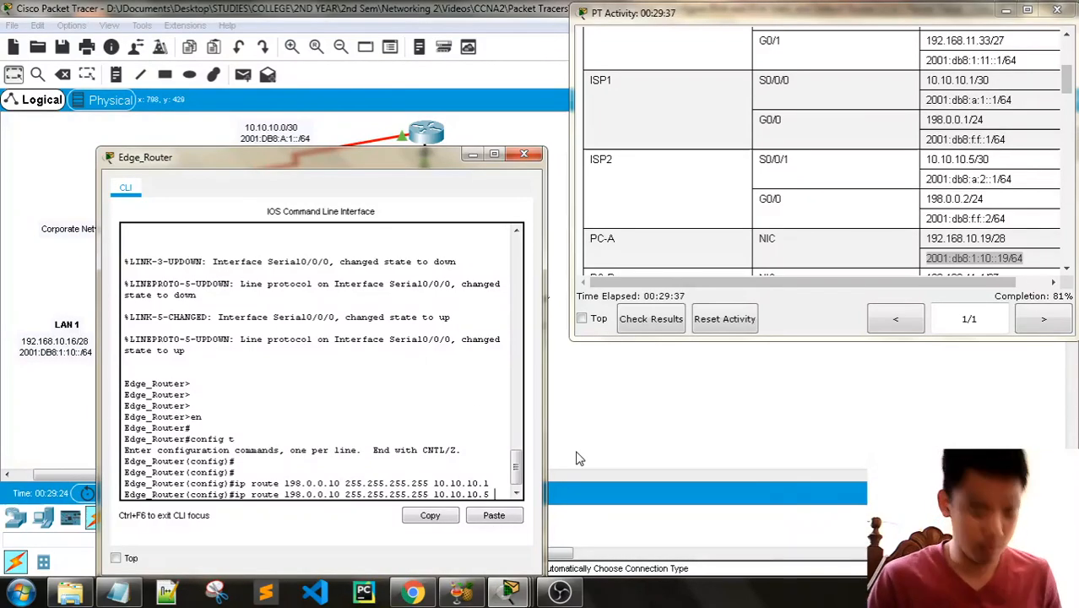
scroll(861, 194, down, 15)
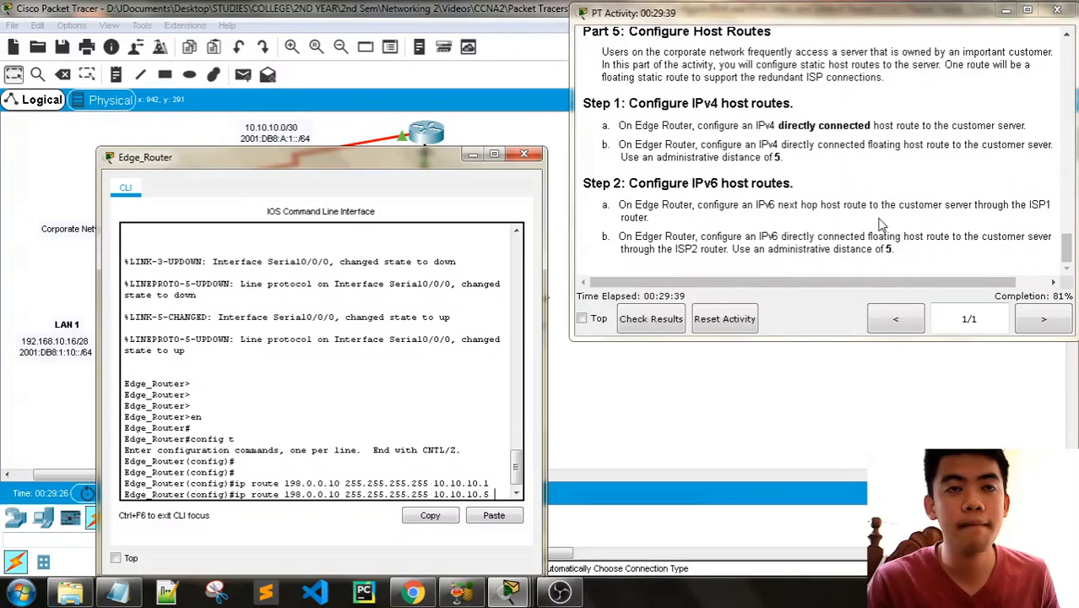
text(5)
key(Return)
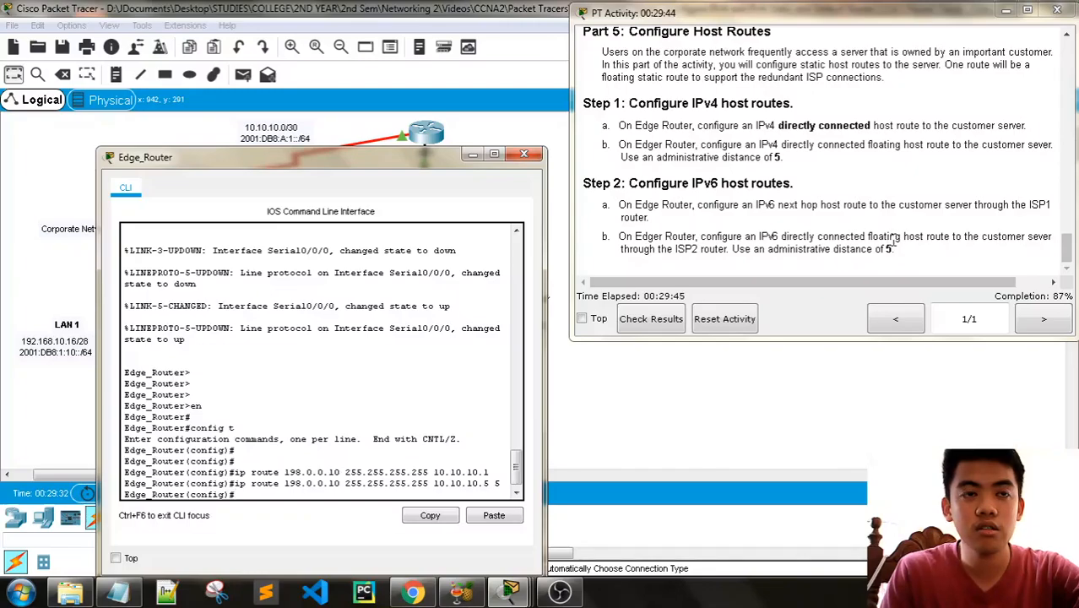
- Look up the customer server's IPv6 address and begin an IPv6 static host route on Edge_Router to 2001:db8:f:f::10/128
scroll(893, 241, up, 10)
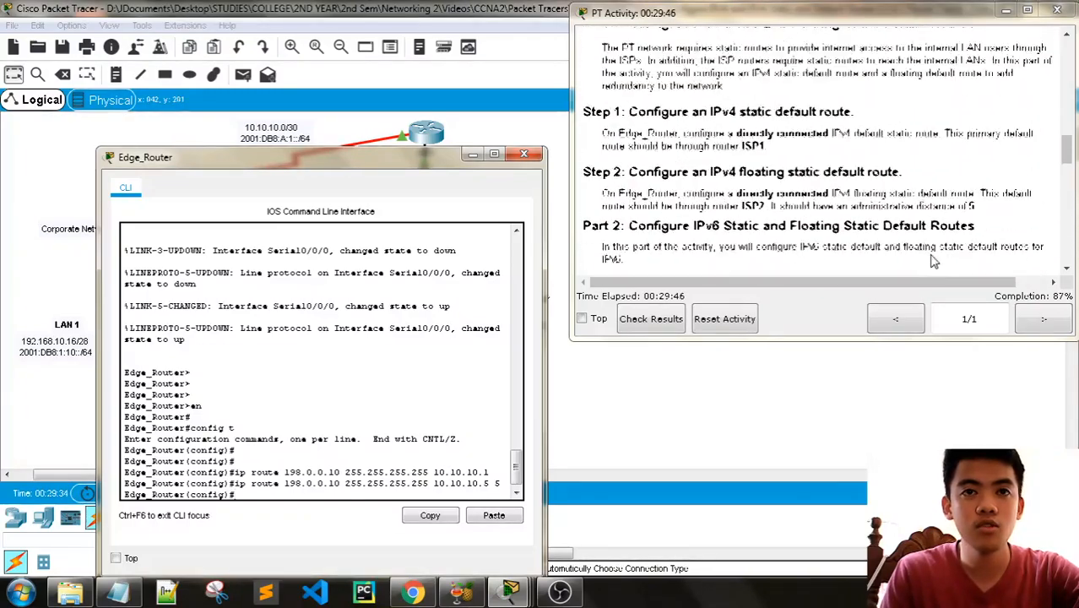
scroll(933, 262, up, 5)
drag(337, 157, 302, 54)
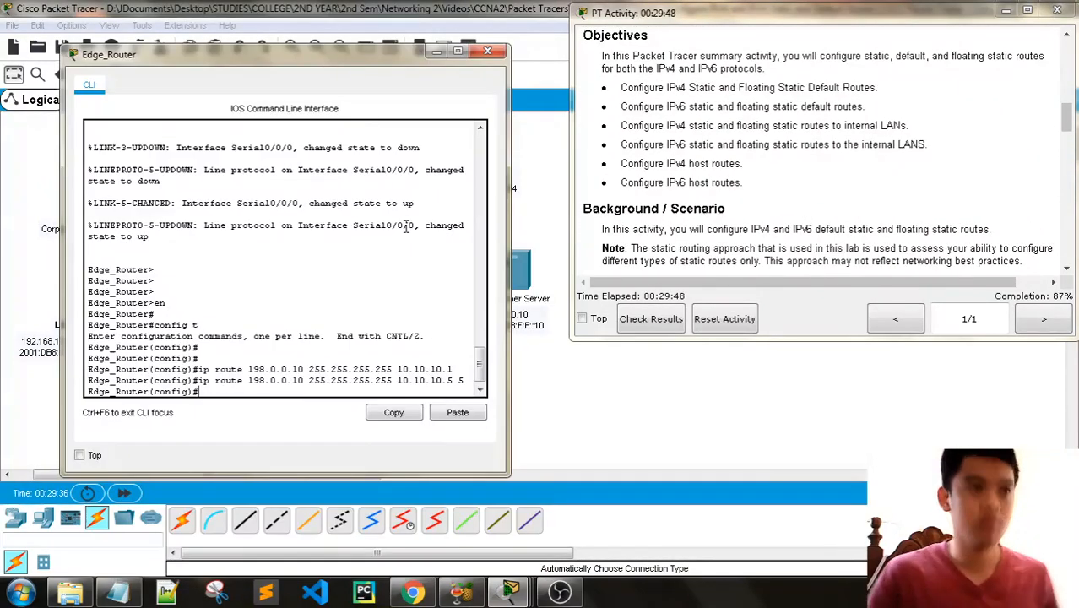
text(ipv6 rout)
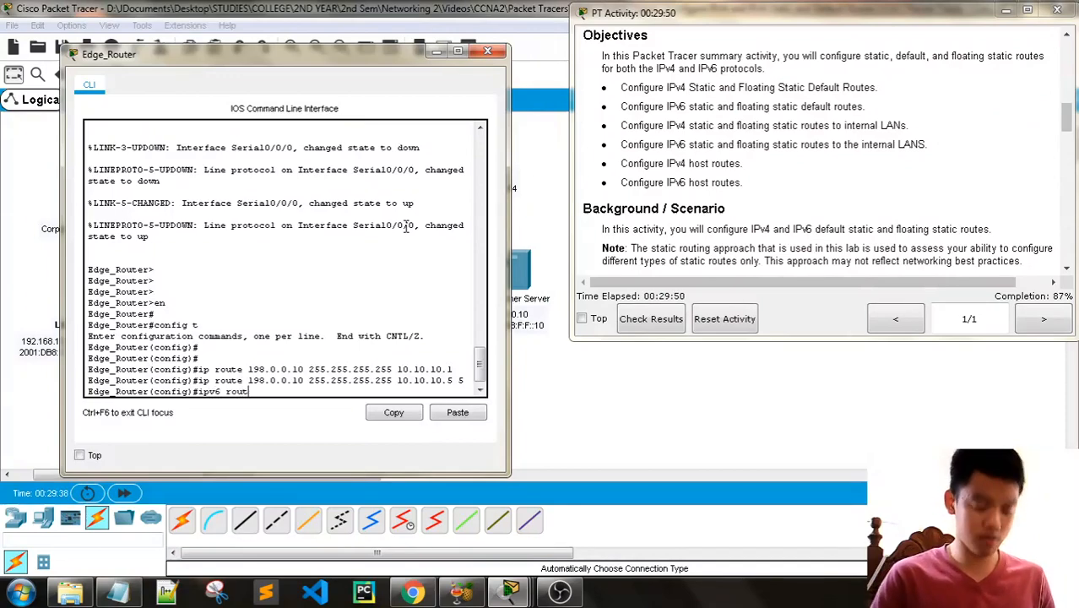
text(e)
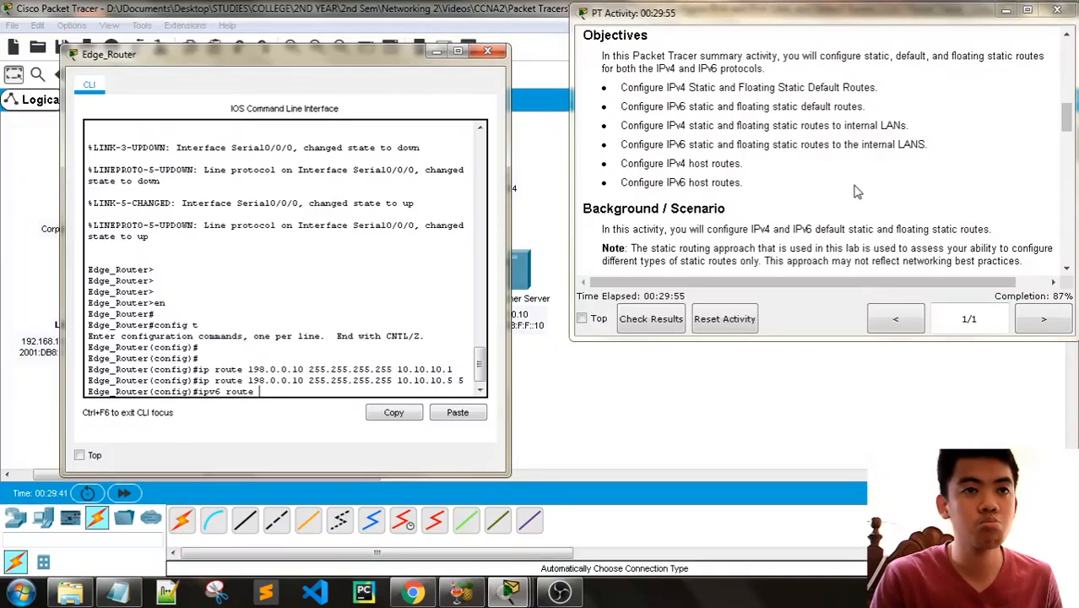
scroll(856, 193, up, 3)
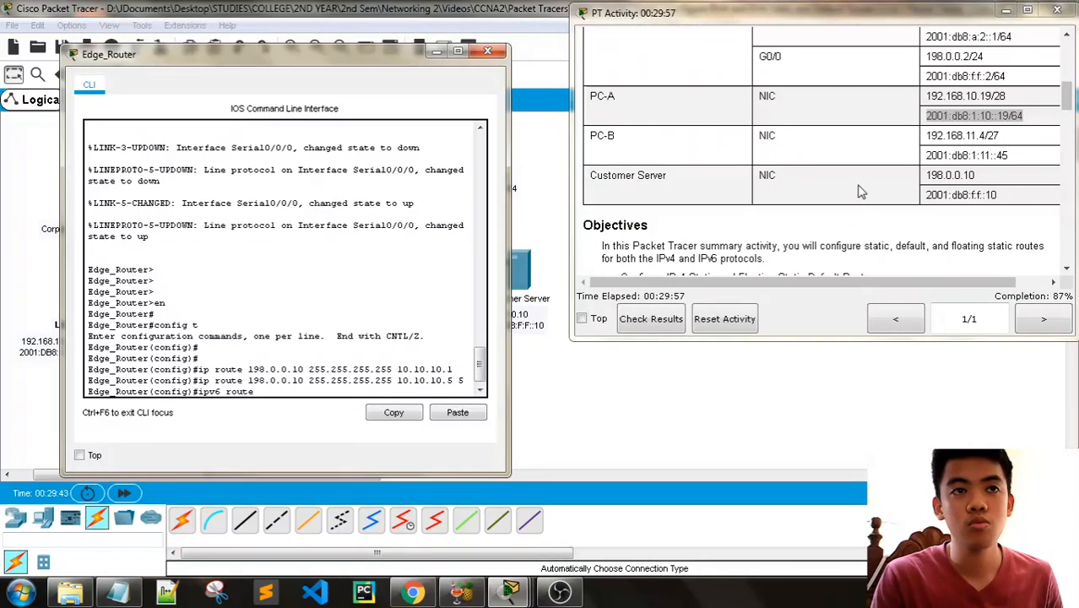
scroll(857, 192, up, 1)
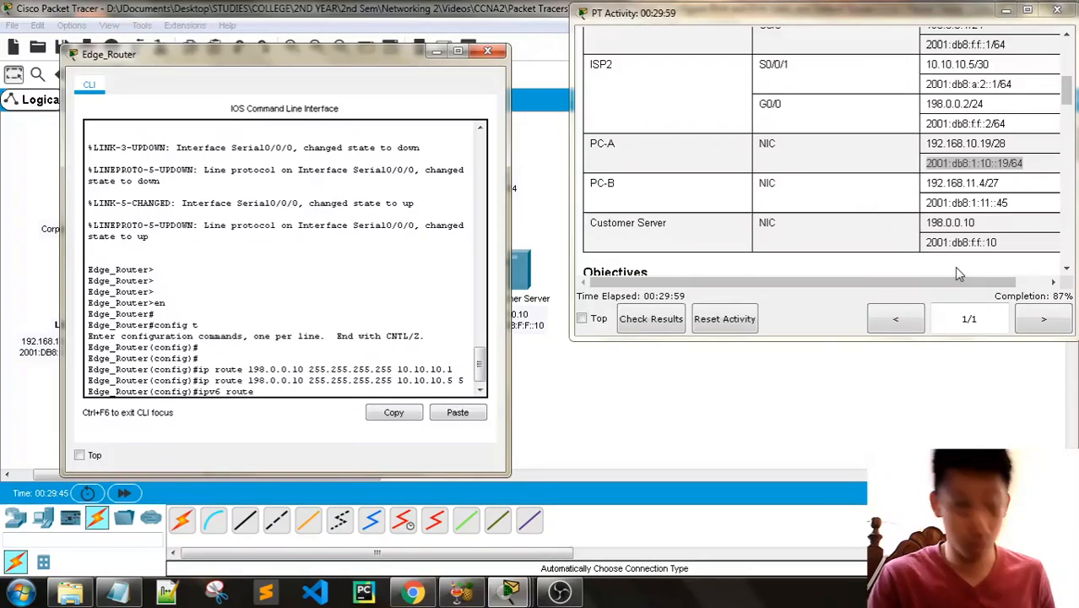
text(001)
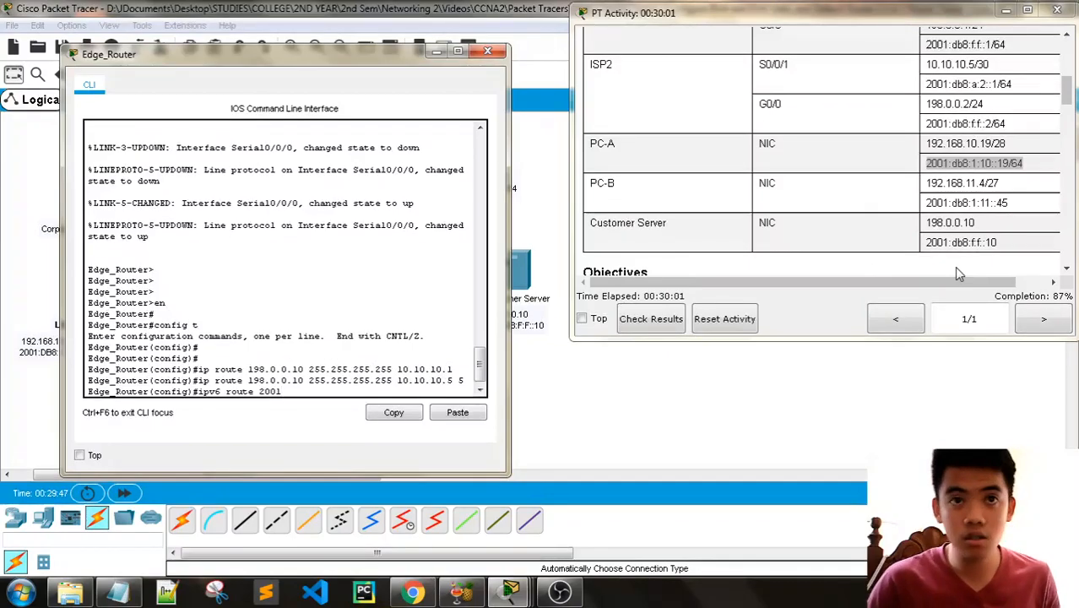
text(:db8:)
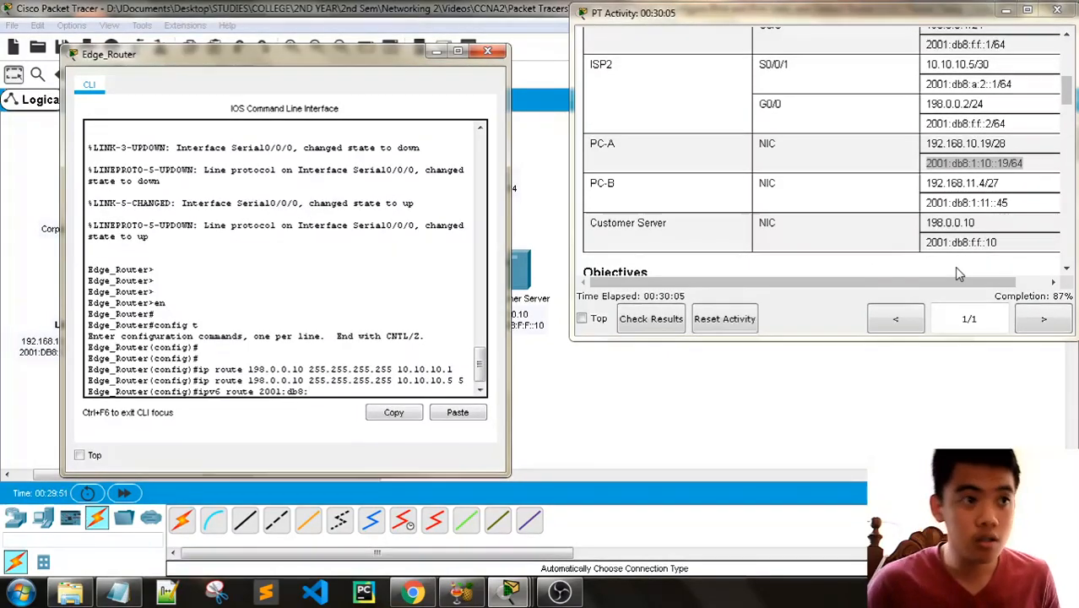
text(f:)
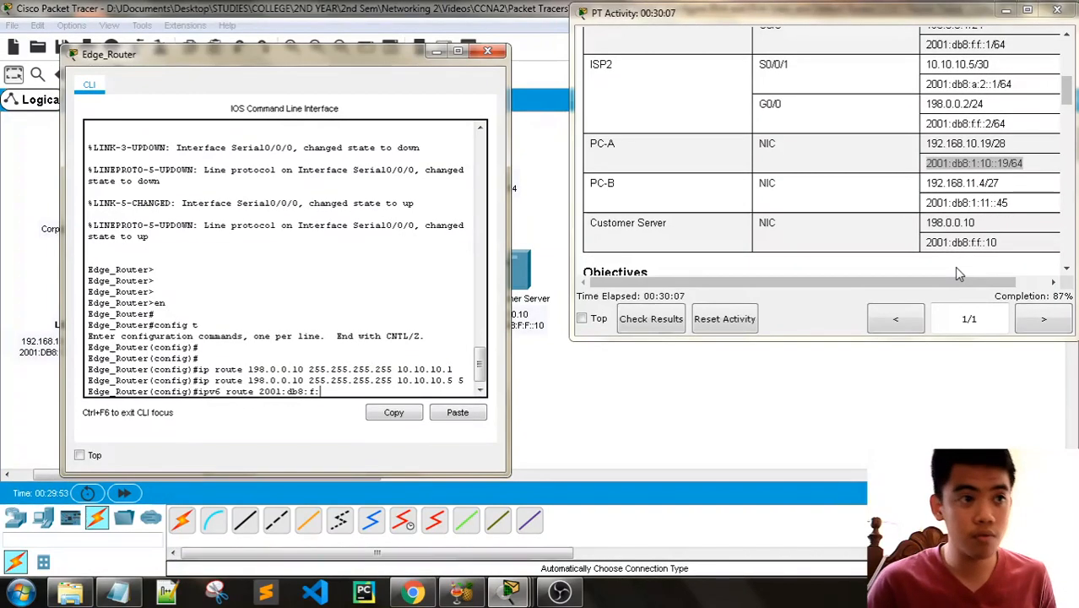
text(f::)
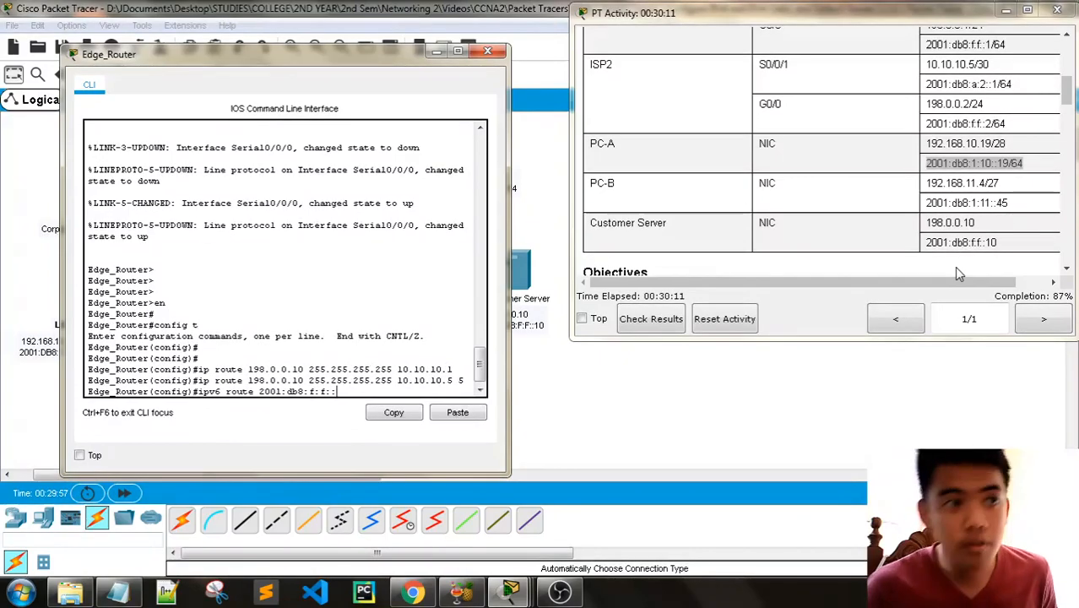
text(10/)
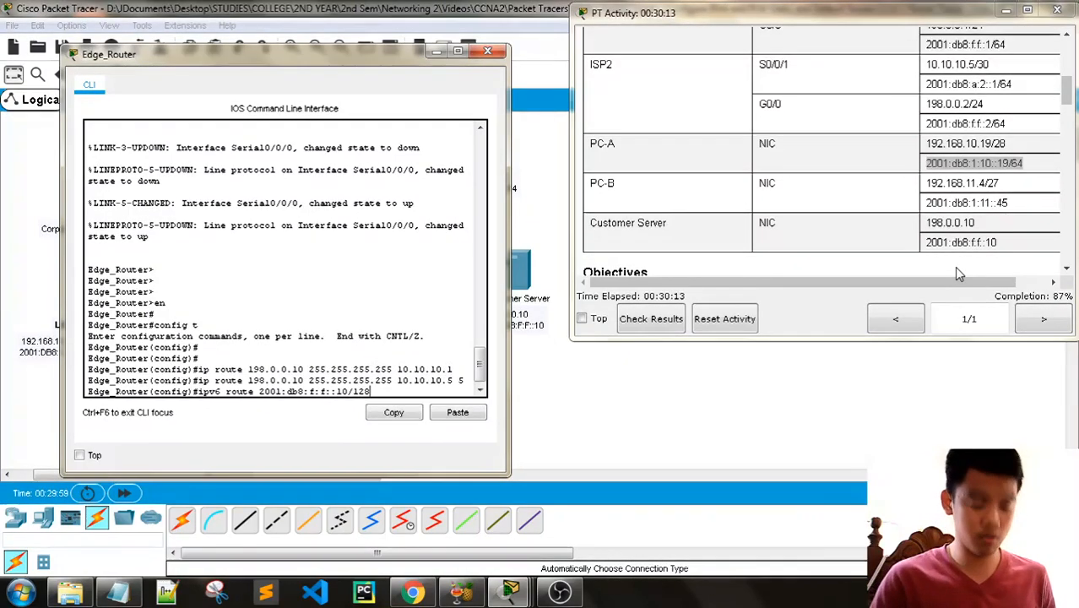
text(128)
- Check the topology and addressing table for ISP1's serial IPv6 address, and complete the IPv6 host route with next hop 2001:db8:a:1::1
scroll(923, 199, down, 5)
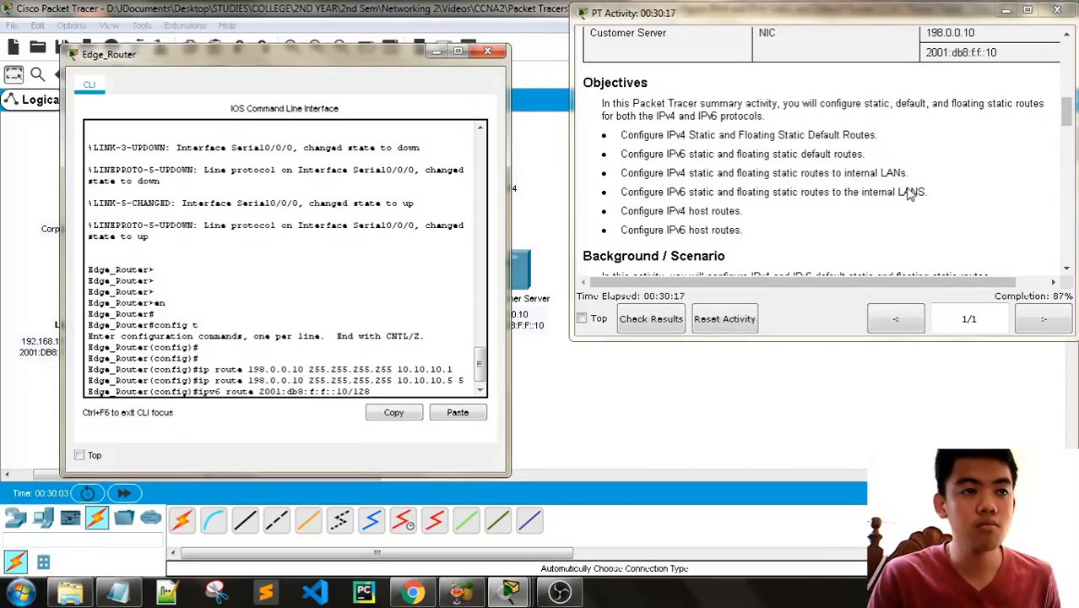
scroll(910, 193, up, 4)
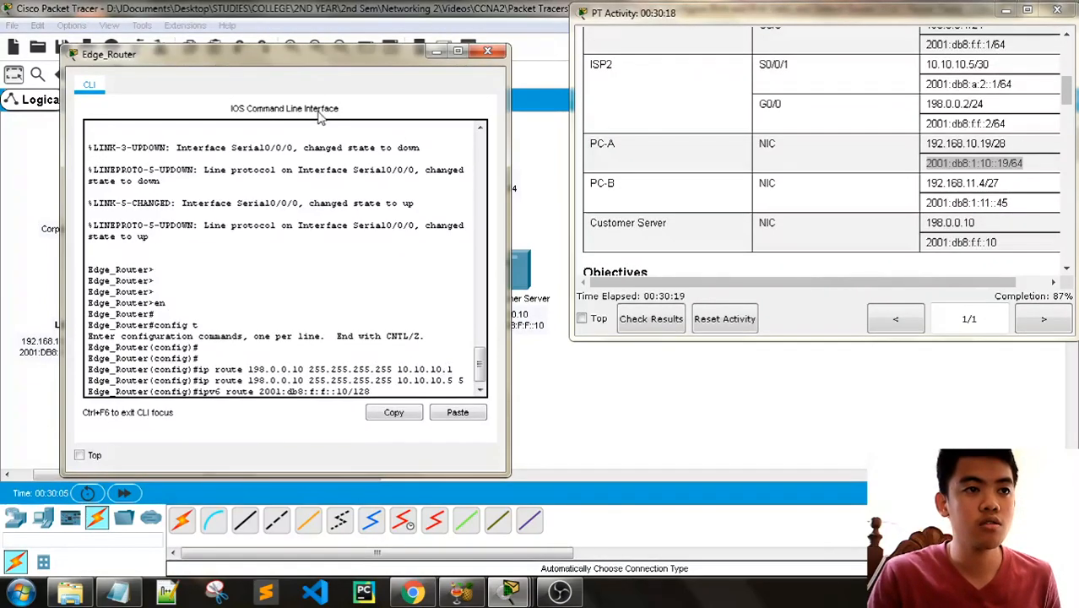
drag(286, 62, 289, 385)
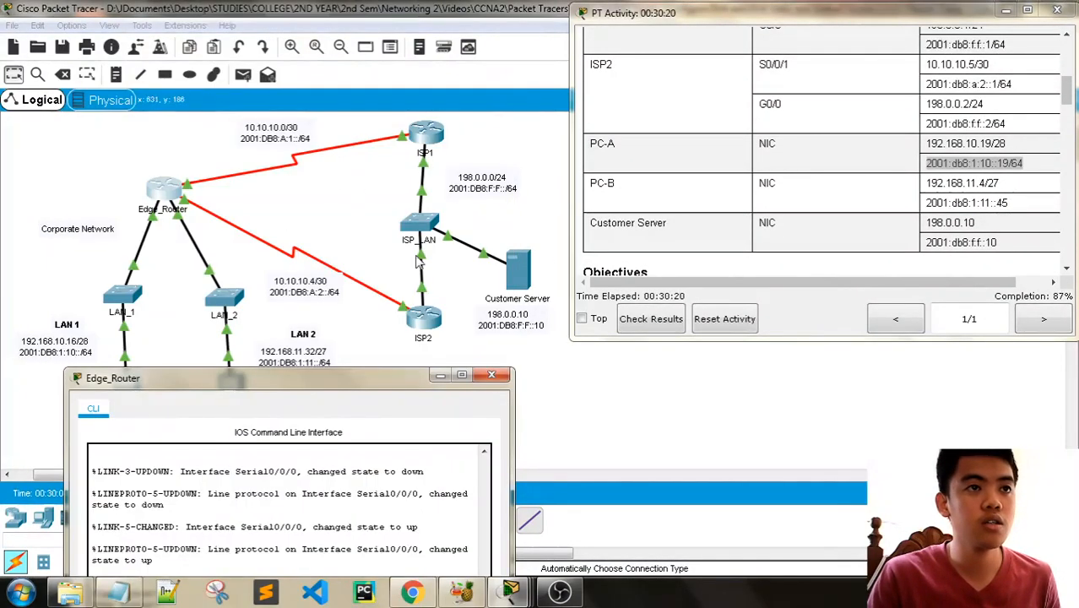
scroll(853, 157, up, 3)
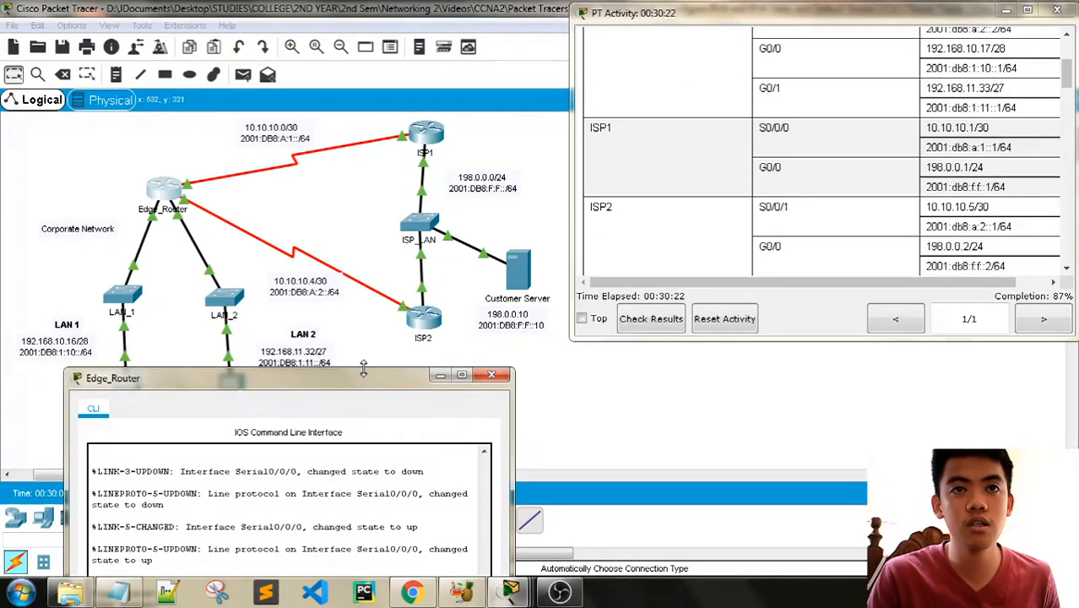
drag(363, 378, 374, 76)
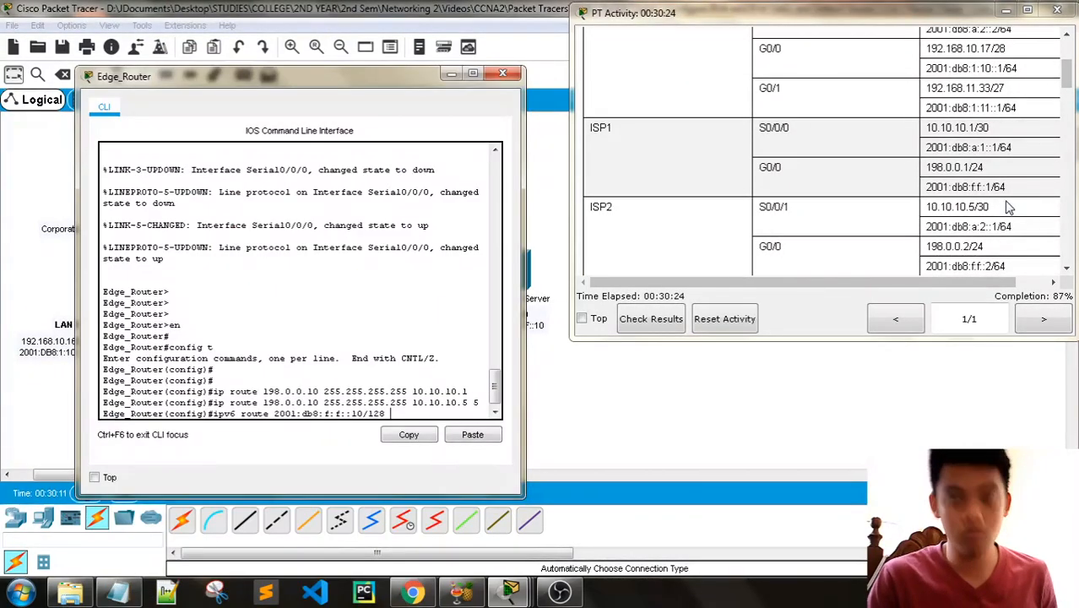
text(2001)
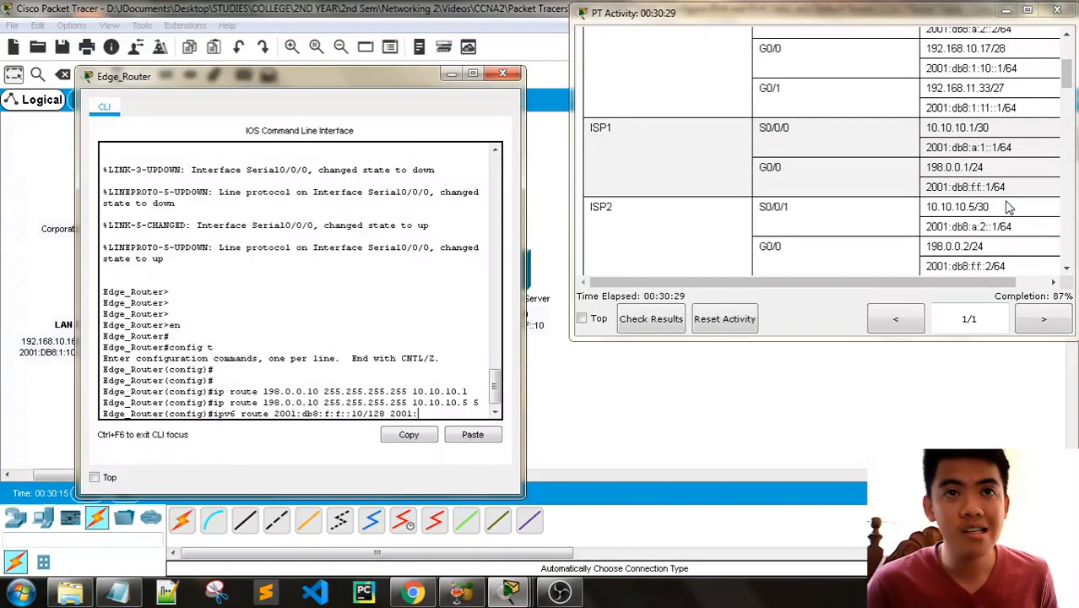
text(:db8:)
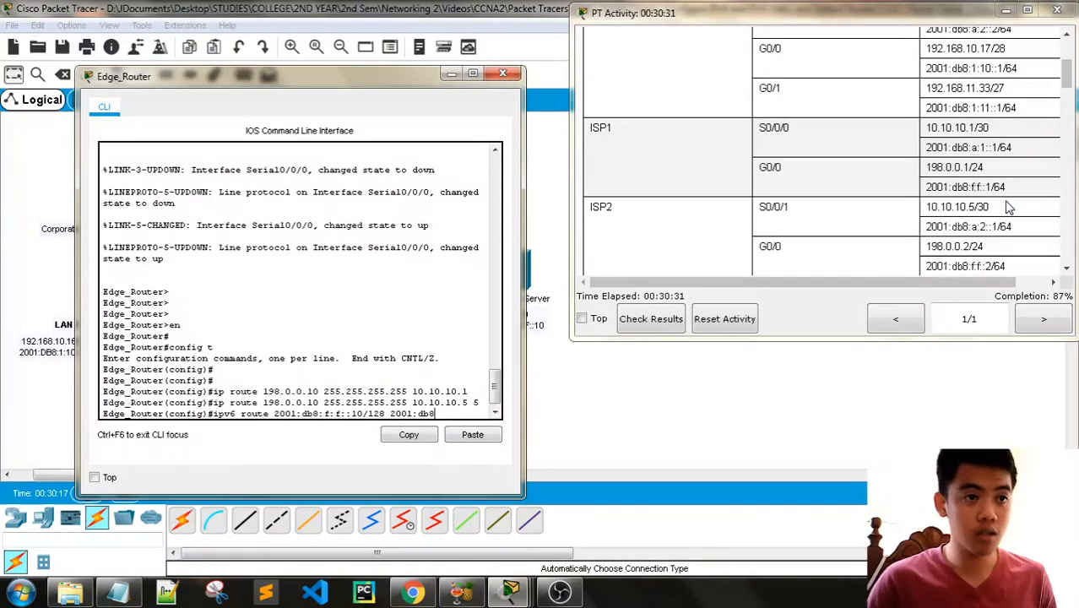
text(a)
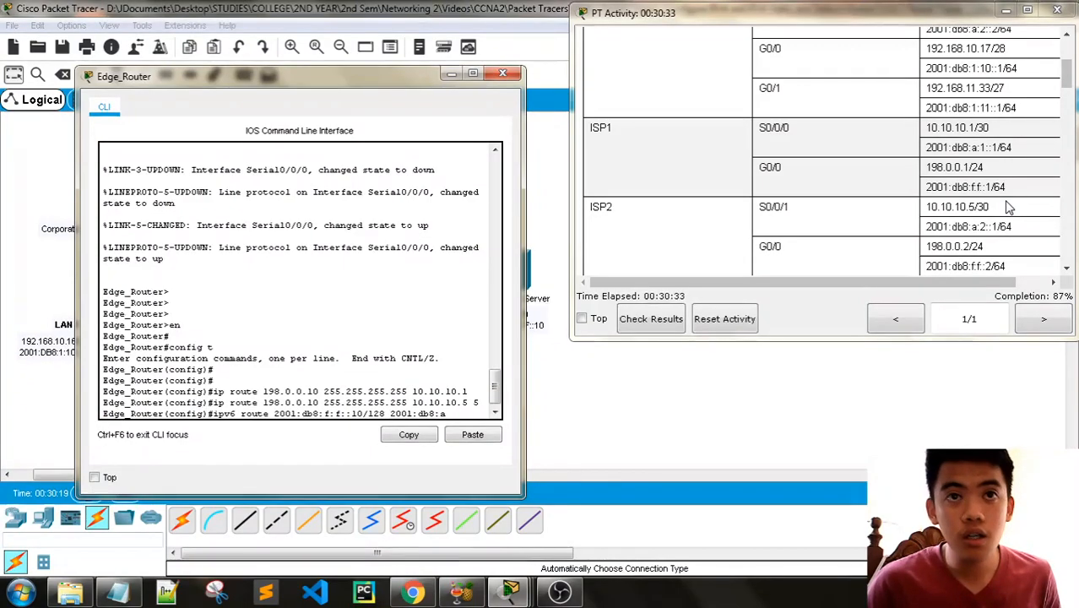
text(:1)
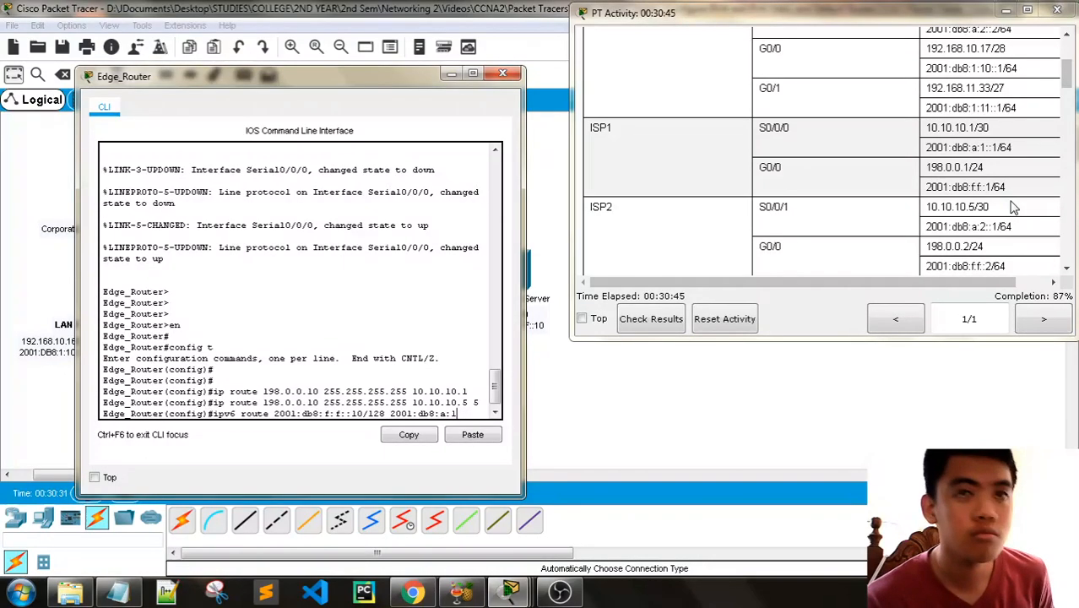
text(::)
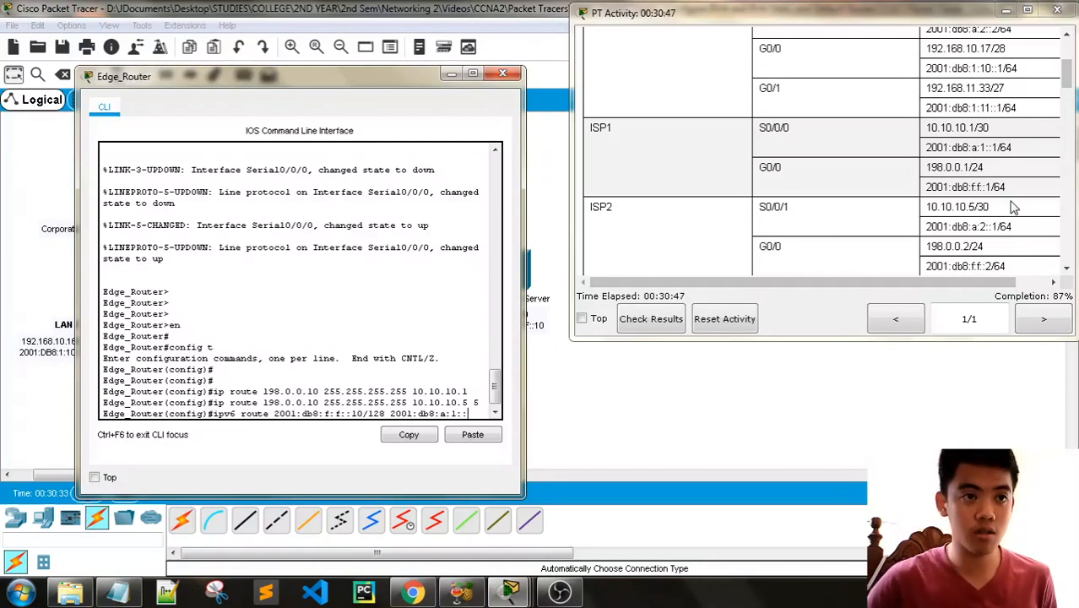
text(1)
key(Return)
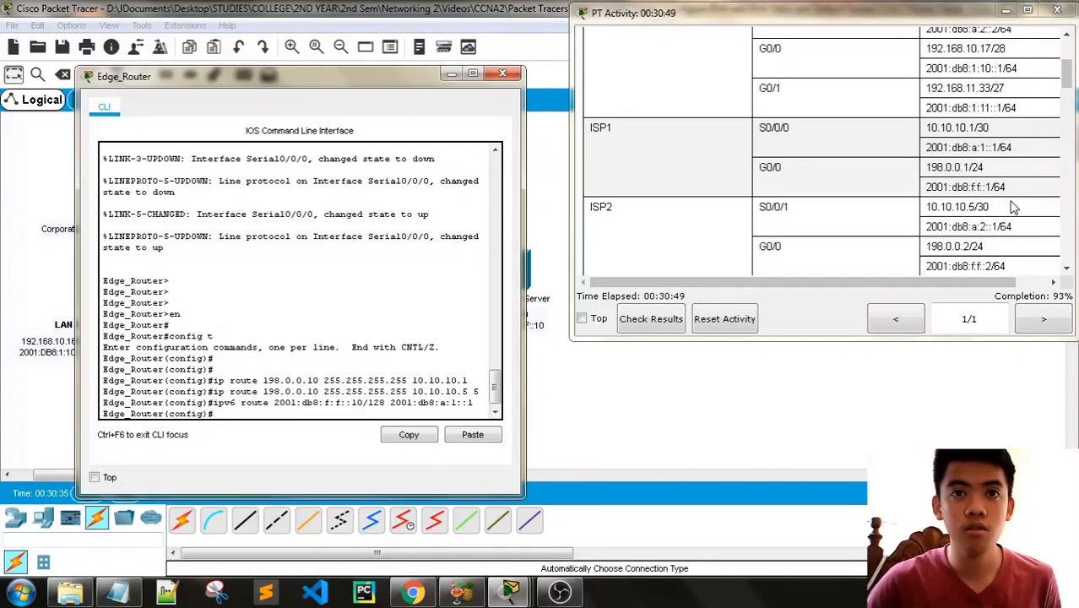
- Check ISP2's serial IPv6 address, add the IPv6 floating host route to 2001:db8:f:f::10/128 via 2001:db8:a:2::1 with administrative distance 5, and close Edge_Router
key(Up)
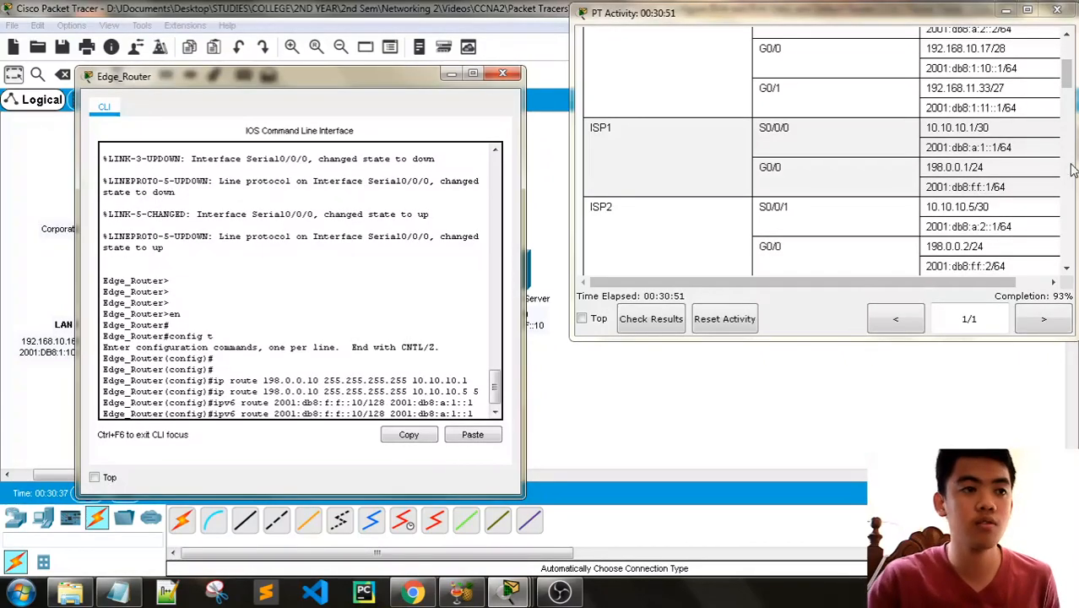
scroll(713, 161, down, 2)
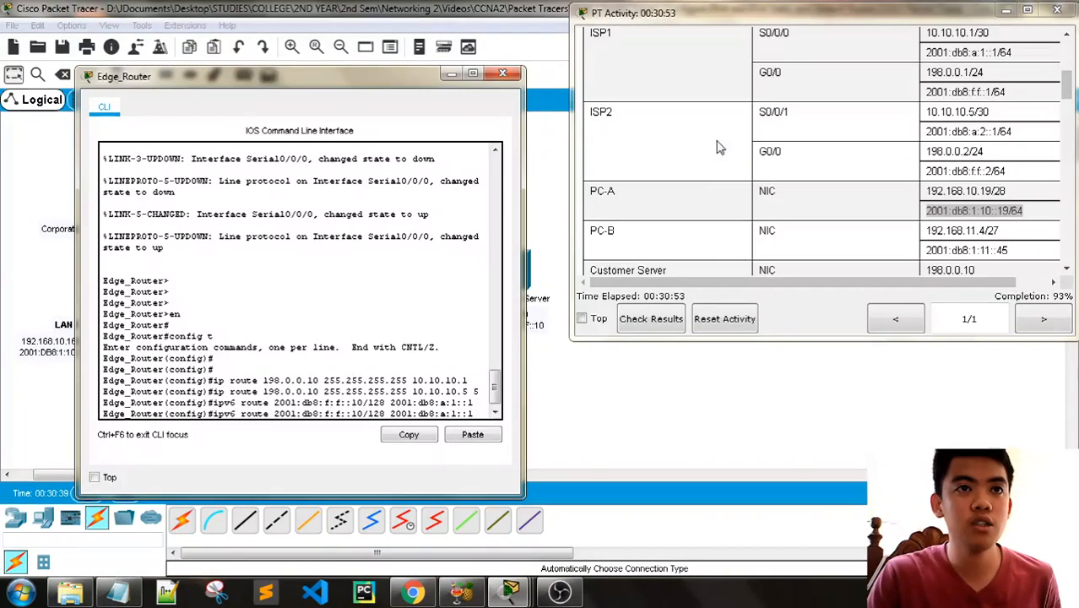
mouse_move(397, 83)
mouse_down()
mouse_move(395, 339)
mouse_move(373, 113)
mouse_move(385, 93)
mouse_up()
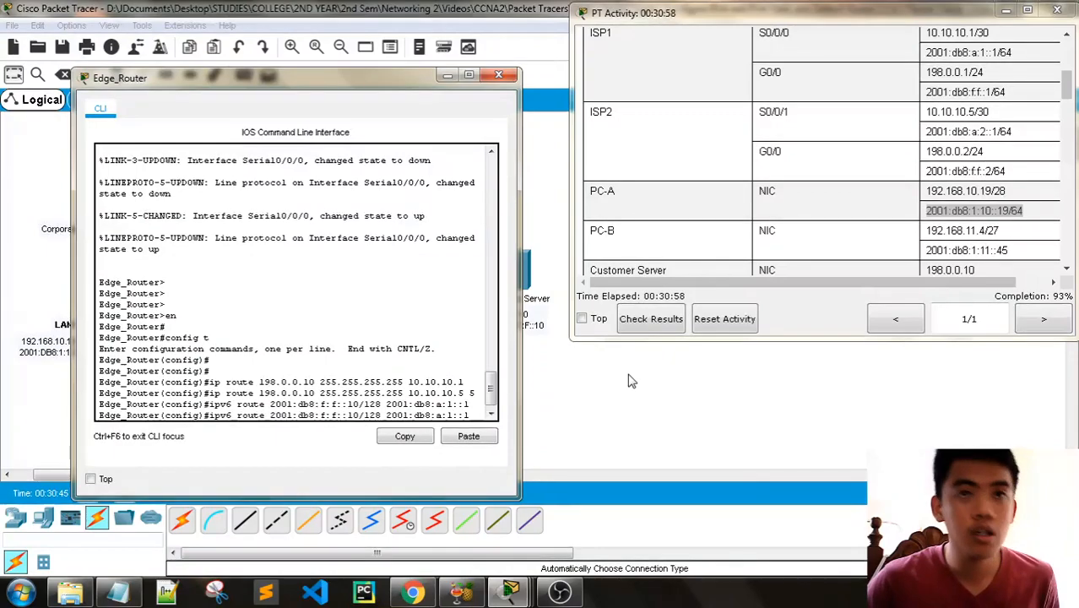
key(Left)
key(Left)
key(Left)
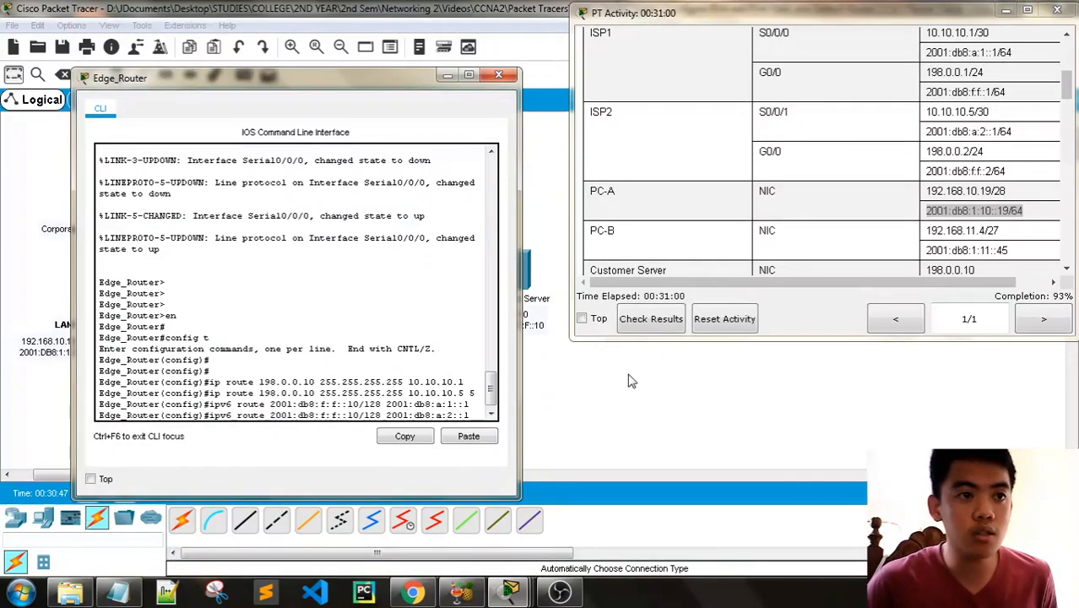
key(BackSpace)
text(2)
key(Right)
key(Right)
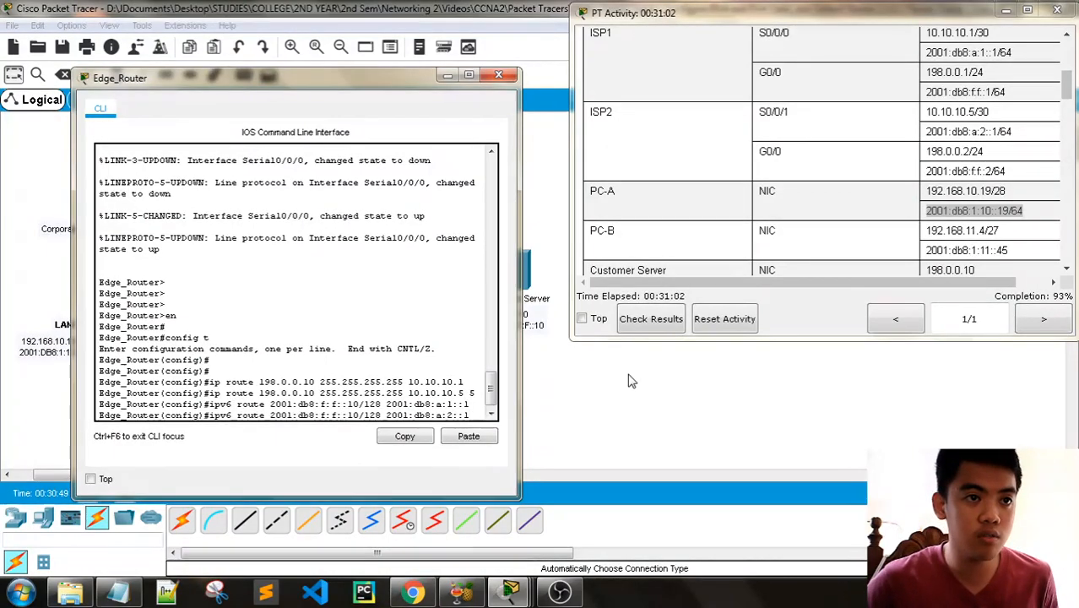
text(5)
key(Return)
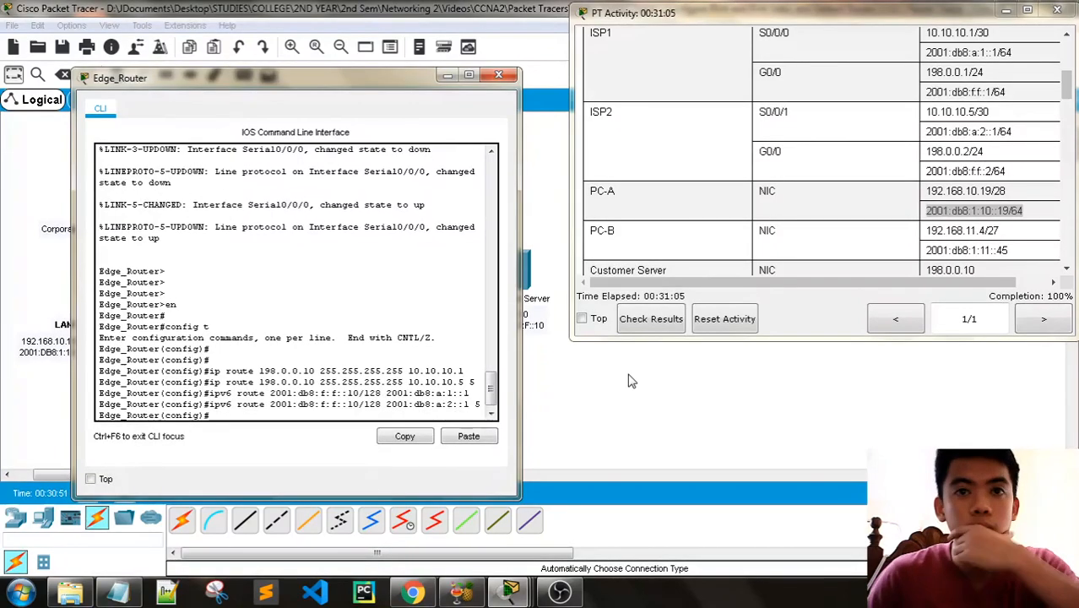
click(498, 74)
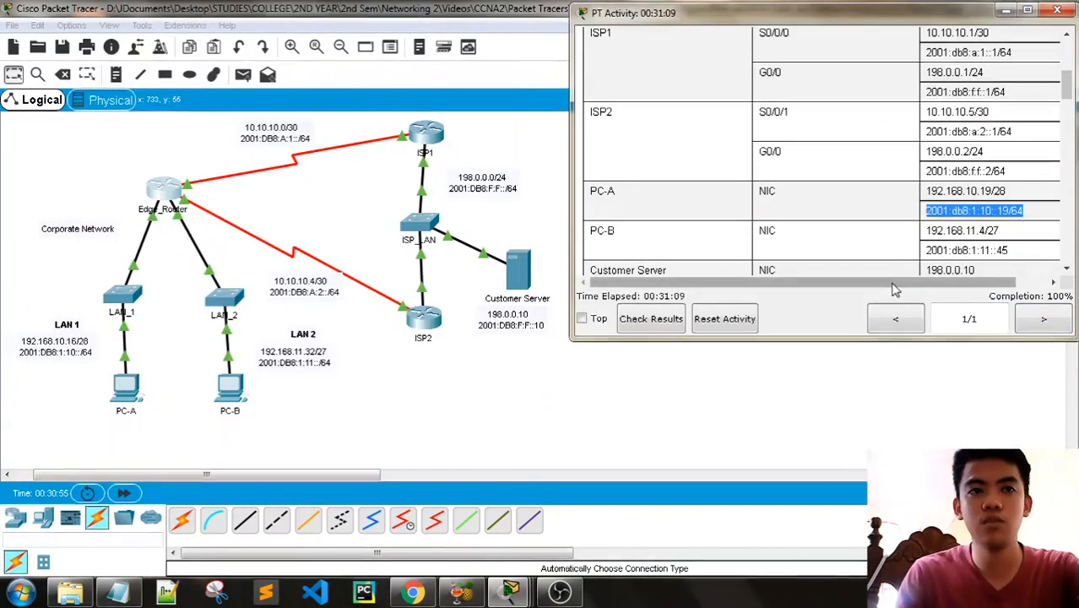
- Check the activity results and review the assessment items for the Edge_Router and ISP1 static routes
scroll(726, 225, down, 3)
scroll(726, 225, down, 7)
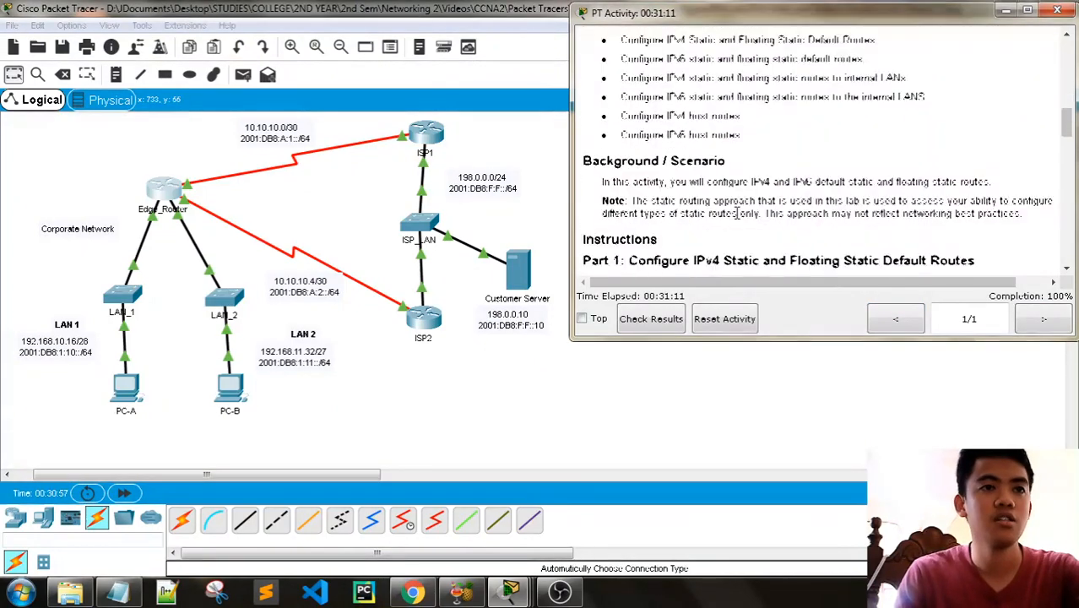
click(651, 318)
click(140, 110)
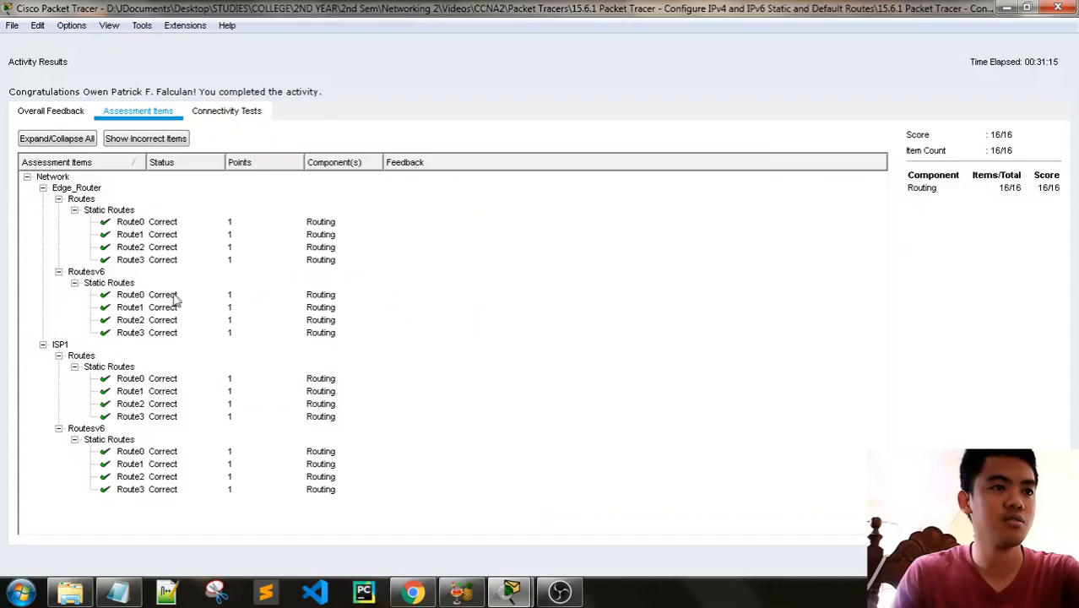